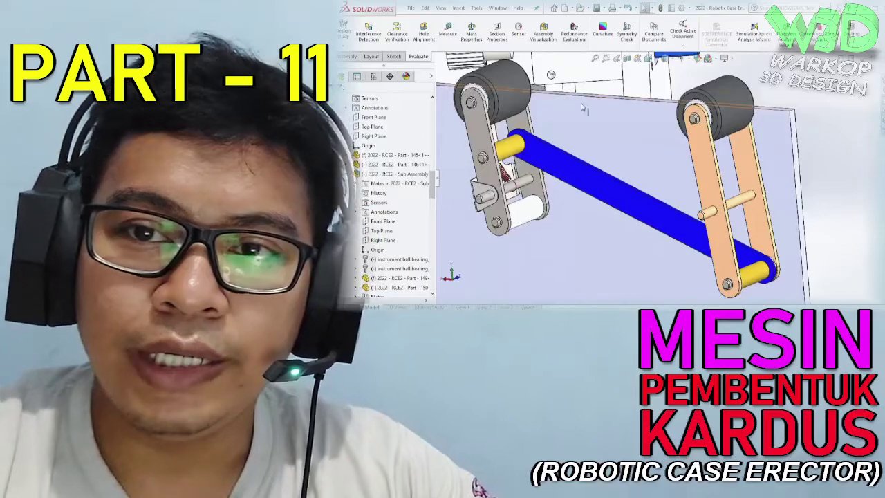
Swing the roller-frame linkage through several poses to show its motion
{"action": "left_click_drag", "start_coordinate": [546, 94], "coordinate": [602, 165]}
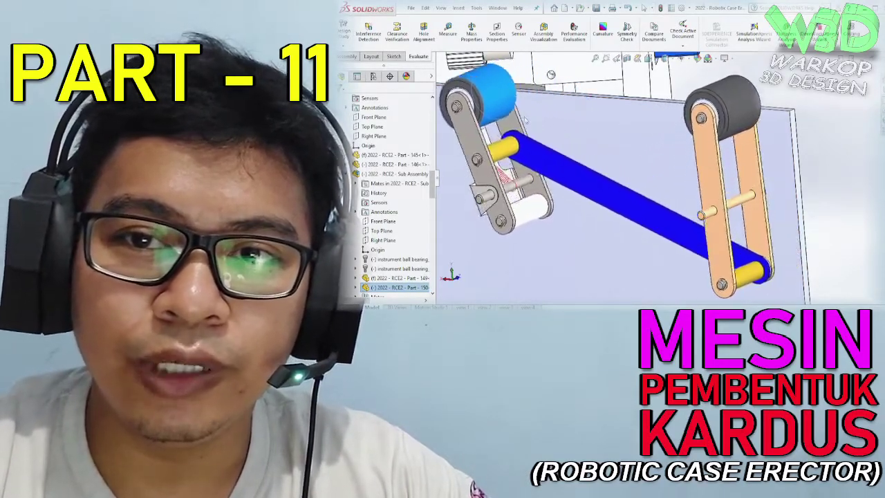
{"action": "left_click_drag", "start_coordinate": [603, 164], "coordinate": [661, 135]}
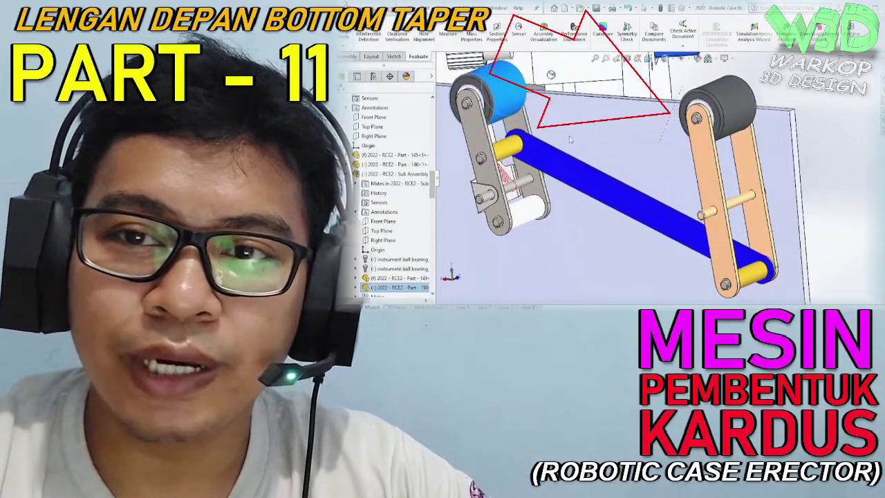
{"action": "middle_click_drag", "start_coordinate": [662, 136], "coordinate": [475, 112]}
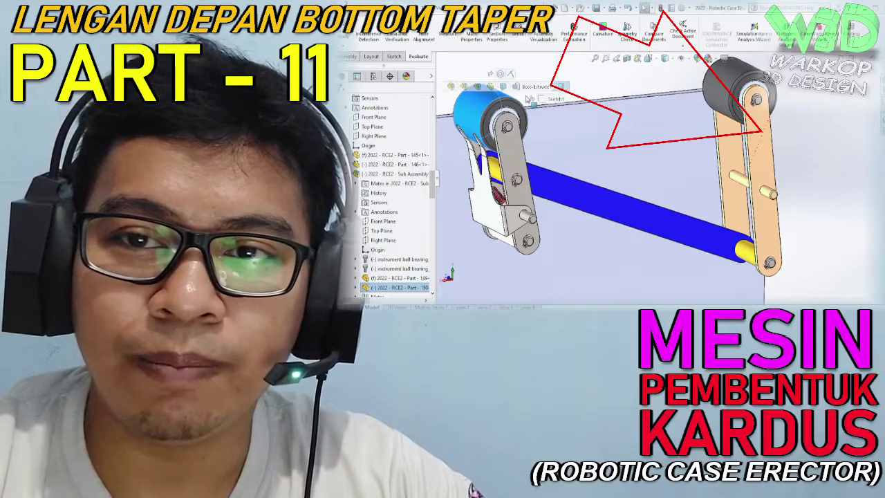
{"action": "mouse_move", "coordinate": [528, 100]}
{"action": "left_mouse_down"}
{"action": "mouse_move", "coordinate": [581, 117]}
{"action": "mouse_move", "coordinate": [570, 119]}
{"action": "left_mouse_up"}
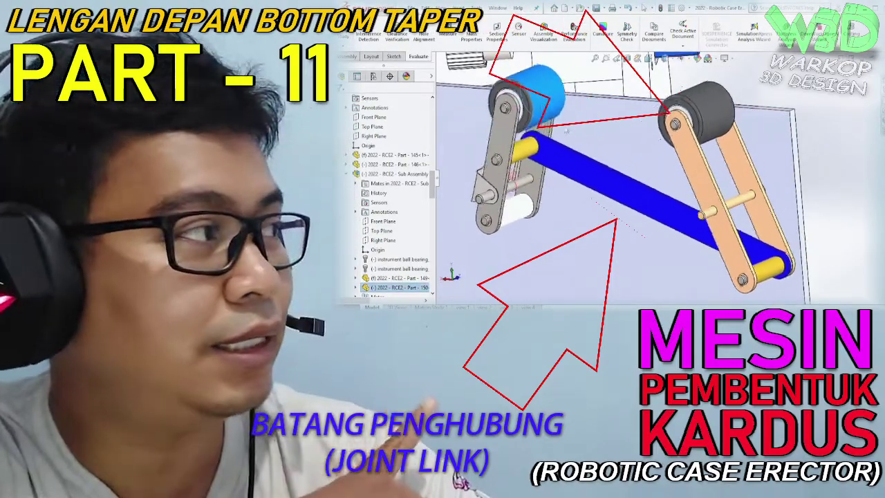
{"action": "left_click_drag", "start_coordinate": [517, 105], "coordinate": [594, 151]}
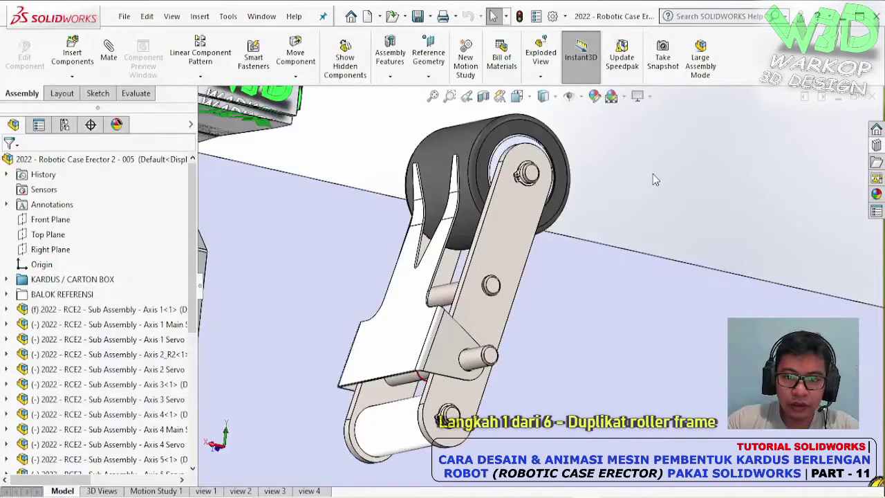
Orbit and zoom the view to face the roller frame's side plates
{"action": "left_click", "coordinate": [508, 208]}
{"action": "middle_click_drag", "start_coordinate": [508, 208], "coordinate": [463, 262]}
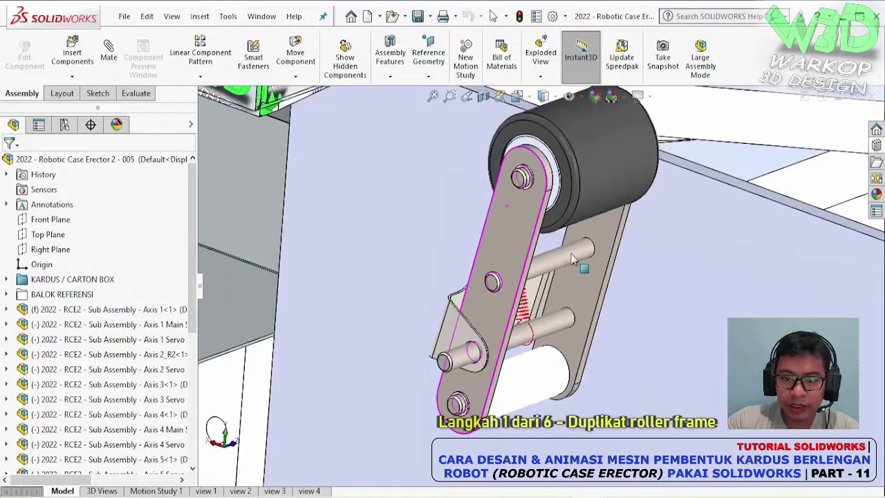
{"action": "key", "text": "Escape"}
{"action": "middle_click_drag", "start_coordinate": [572, 259], "coordinate": [591, 262]}
{"action": "scroll", "coordinate": [600, 261], "scroll_direction": "up", "scroll_amount": 2}
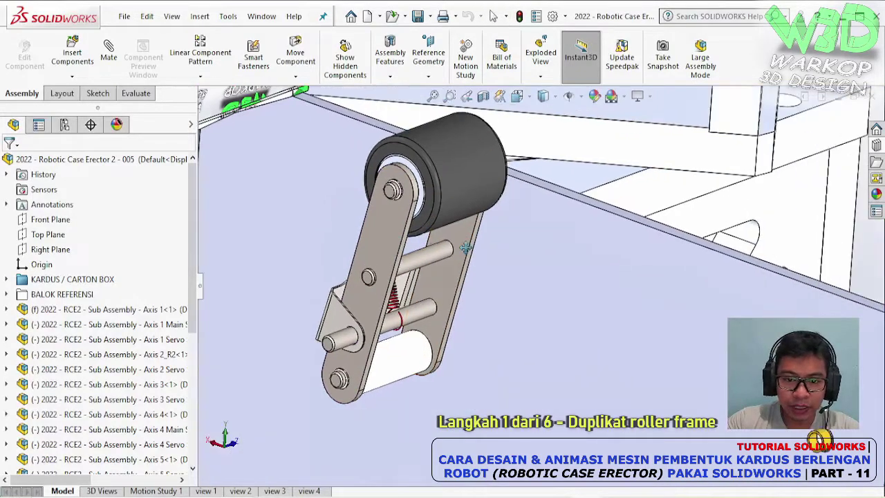
{"action": "scroll", "coordinate": [594, 266], "scroll_direction": "up", "scroll_amount": 2}
{"action": "scroll", "coordinate": [573, 273], "scroll_direction": "up", "scroll_amount": 2}
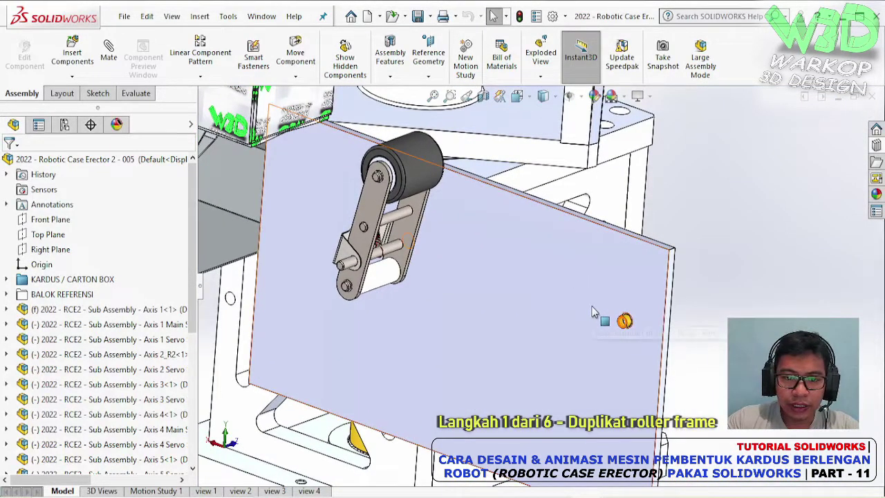
{"action": "middle_click_drag", "start_coordinate": [615, 333], "coordinate": [605, 283]}
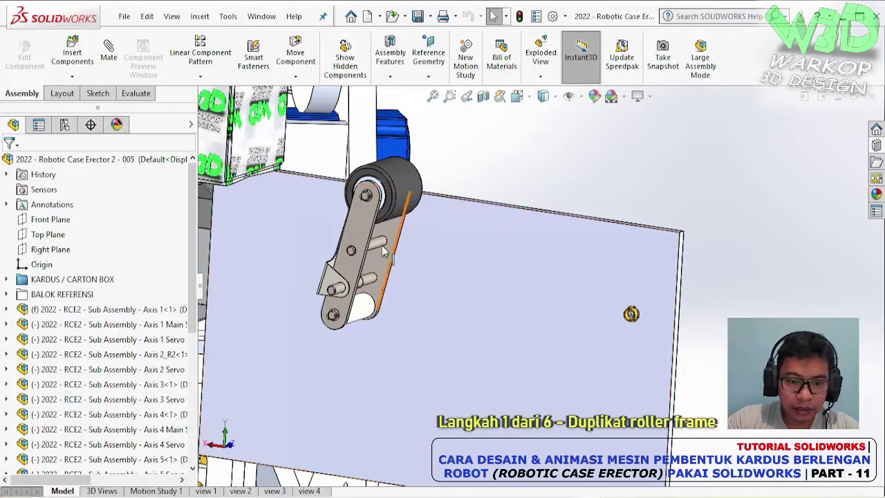
{"action": "mouse_move", "coordinate": [580, 191]}
{"action": "middle_mouse_down"}
{"action": "mouse_move", "coordinate": [311, 224]}
{"action": "mouse_move", "coordinate": [446, 214]}
{"action": "middle_mouse_up"}
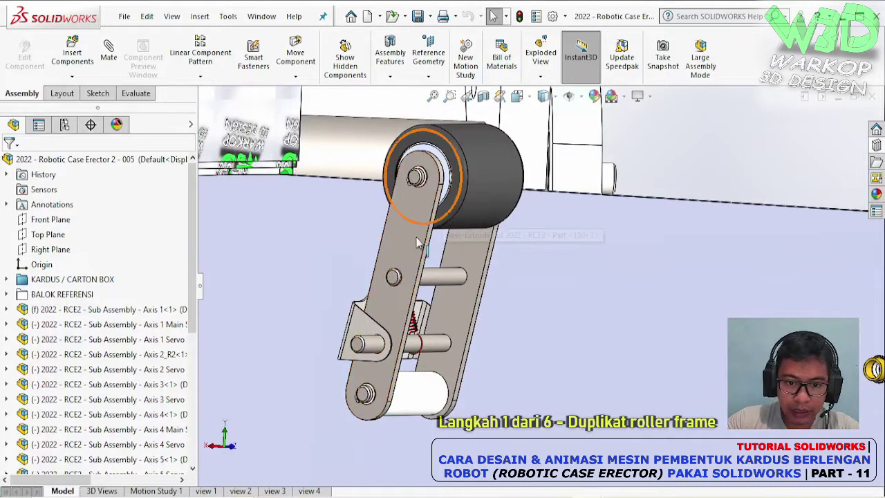
{"action": "middle_click_drag", "start_coordinate": [446, 214], "coordinate": [582, 252]}
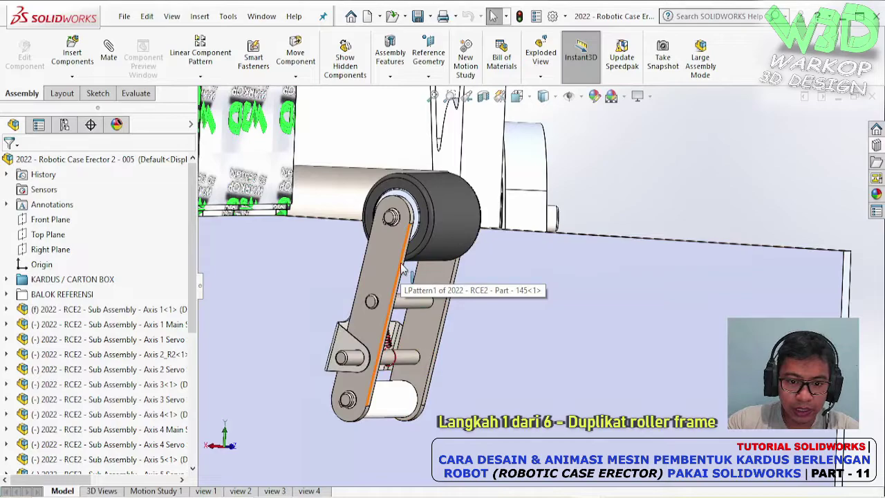
Copy the roller-frame side plates beside the arm and make the copy independent
{"action": "left_click", "coordinate": [403, 269]}
{"action": "left_click_drag", "start_coordinate": [403, 269], "coordinate": [694, 187], "text": "ctrl"}
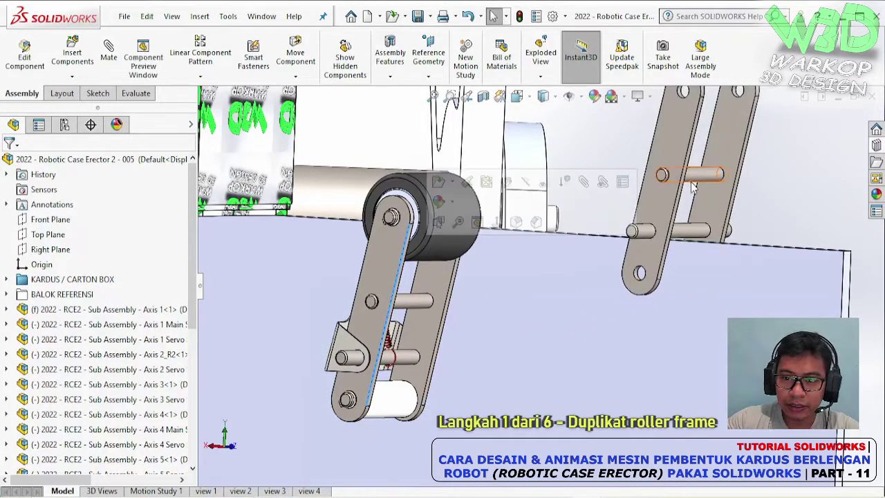
{"action": "scroll", "coordinate": [599, 208], "scroll_direction": "up", "scroll_amount": 2}
{"action": "right_click", "coordinate": [581, 209]}
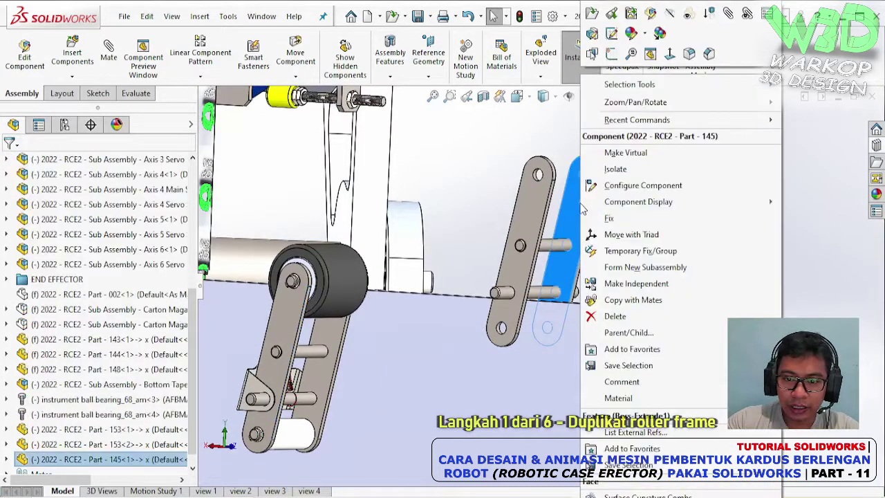
{"action": "left_click", "coordinate": [633, 283]}
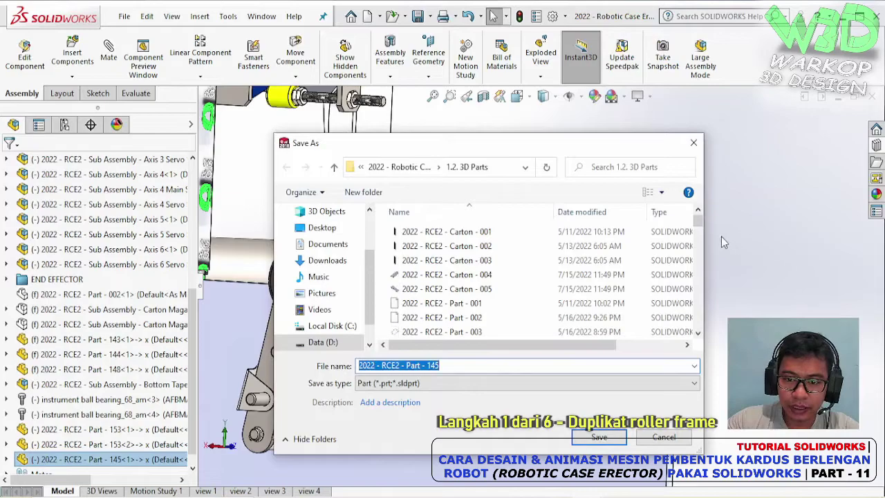
{"action": "left_click_drag", "start_coordinate": [701, 222], "coordinate": [698, 337]}
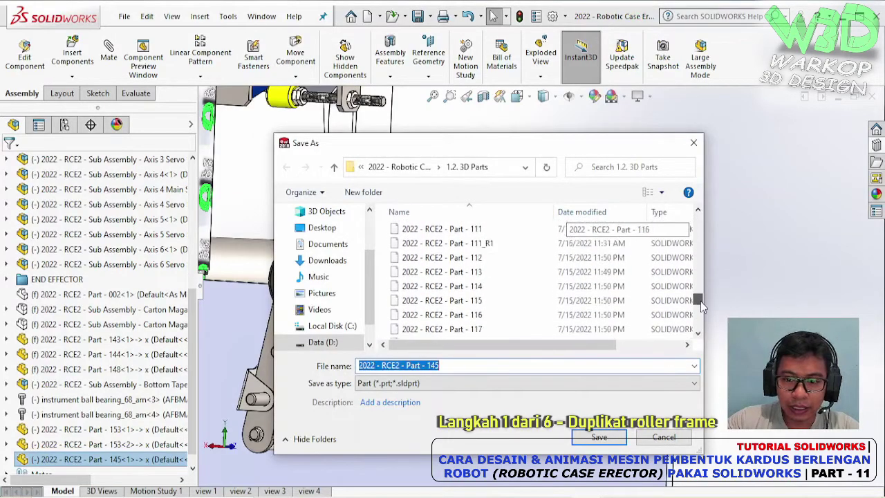
Save the independent copy as part '2022 - RCE2 - Part - 154'
{"action": "left_click", "coordinate": [442, 316]}
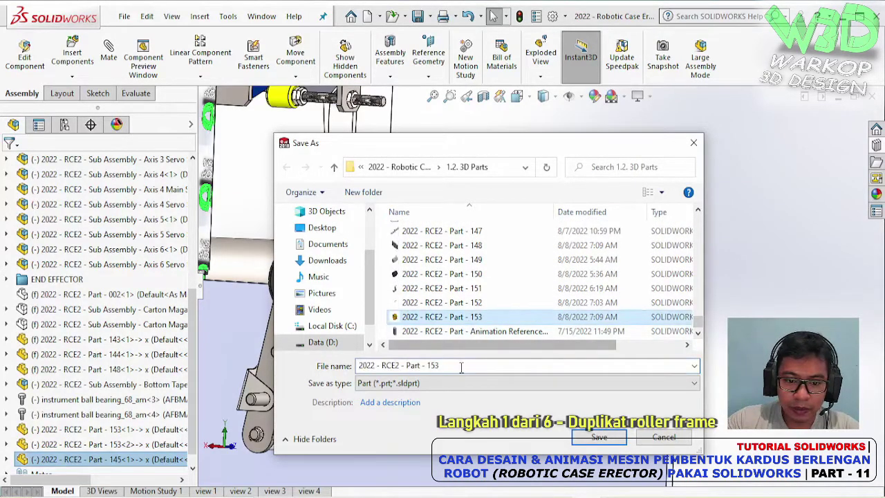
{"action": "left_click", "coordinate": [477, 367]}
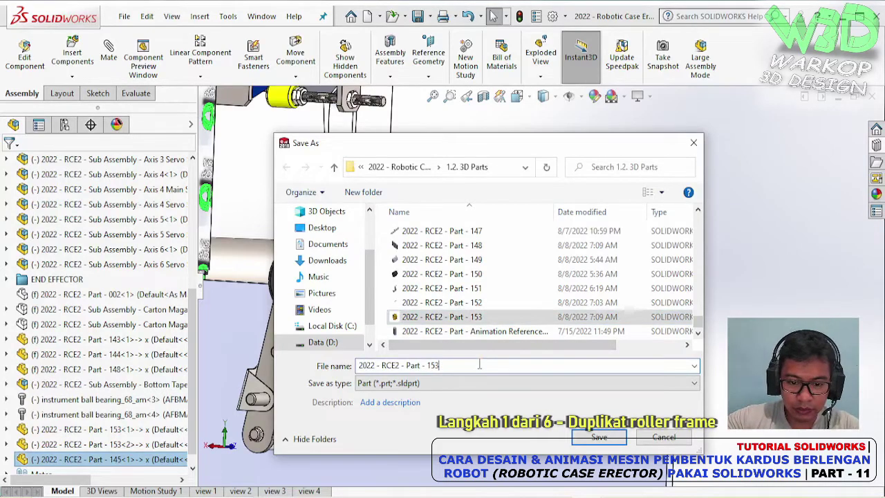
{"action": "key", "text": "BackSpace"}
{"action": "type", "text": "4"}
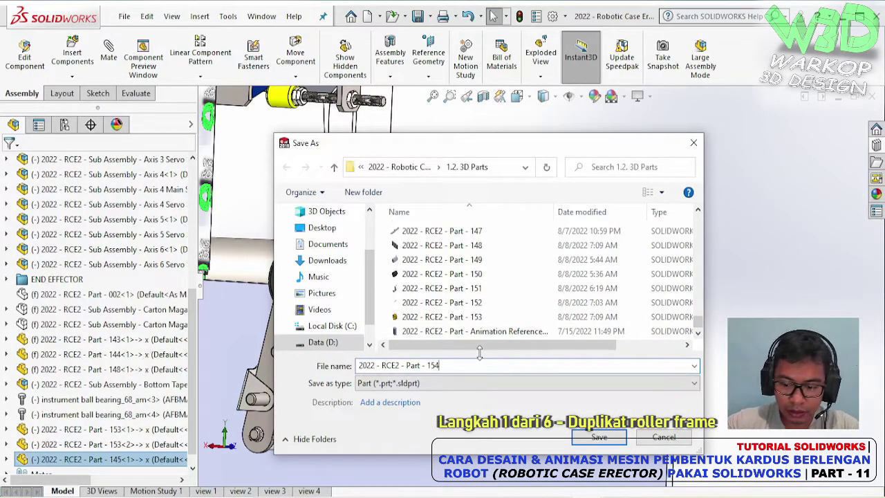
{"action": "key", "text": "BackSpace"}
{"action": "type", "text": "4"}
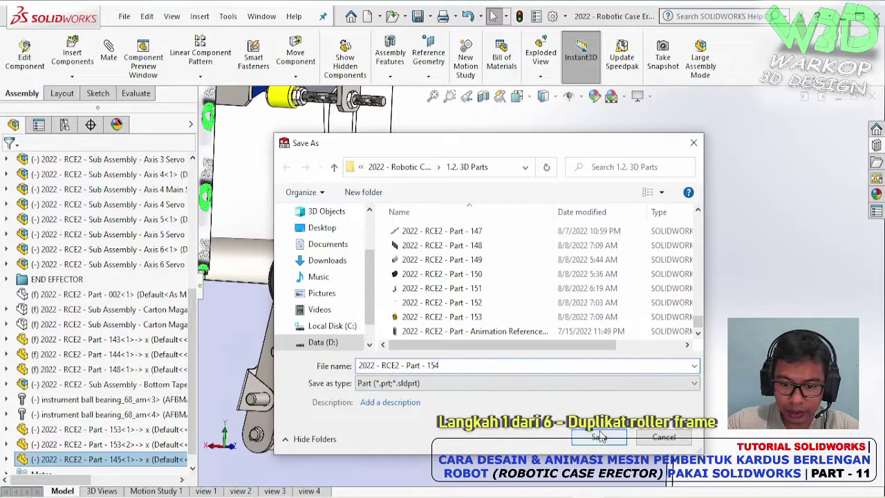
{"action": "left_click", "coordinate": [600, 437]}
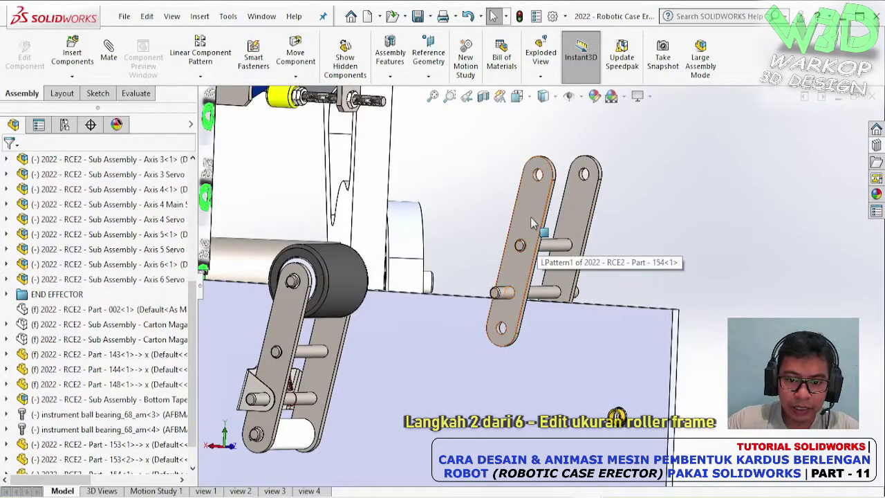
{"action": "double_click", "coordinate": [538, 242]}
{"action": "left_click", "coordinate": [639, 234]}
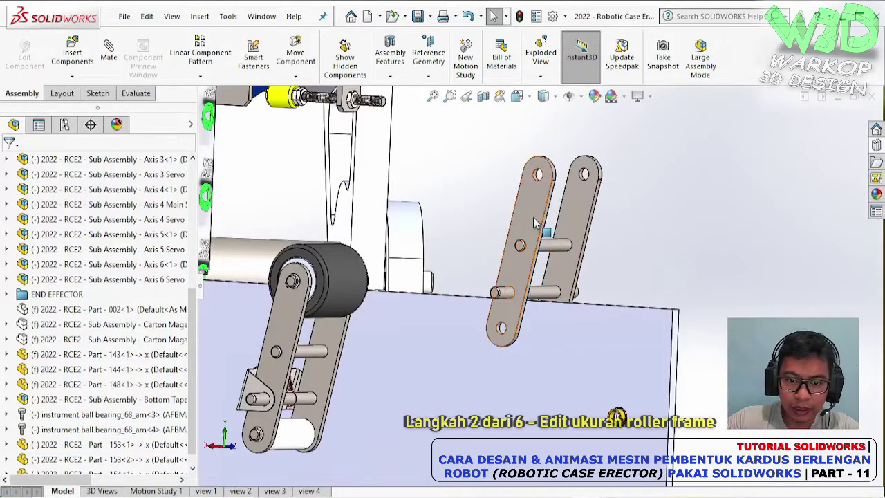
{"action": "left_click", "coordinate": [536, 223]}
{"action": "left_click_drag", "start_coordinate": [563, 220], "coordinate": [741, 195]}
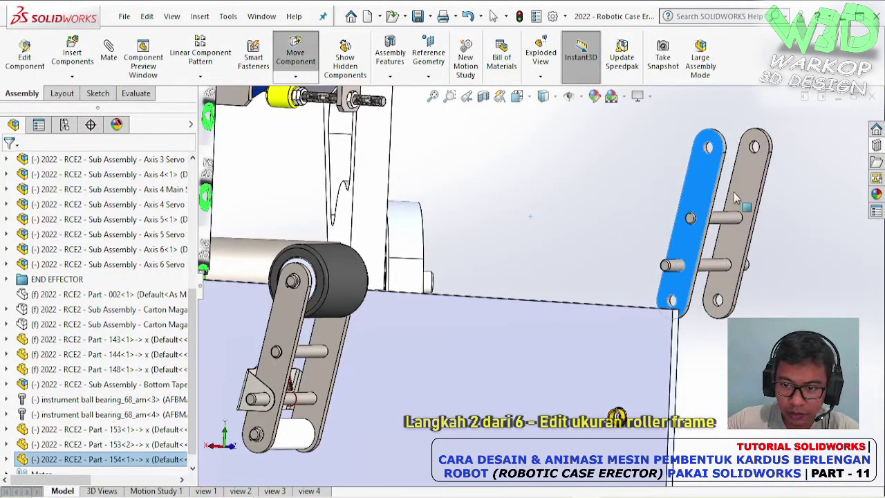
{"action": "key", "text": "ctrl+Left"}
{"action": "key", "text": "ctrl+Left"}
{"action": "key", "text": "ctrl+Left"}
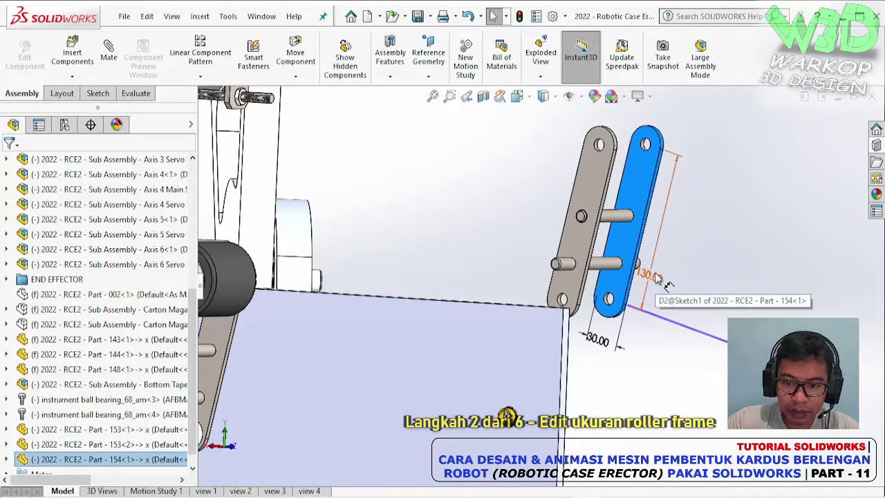
{"action": "double_click", "coordinate": [658, 278]}
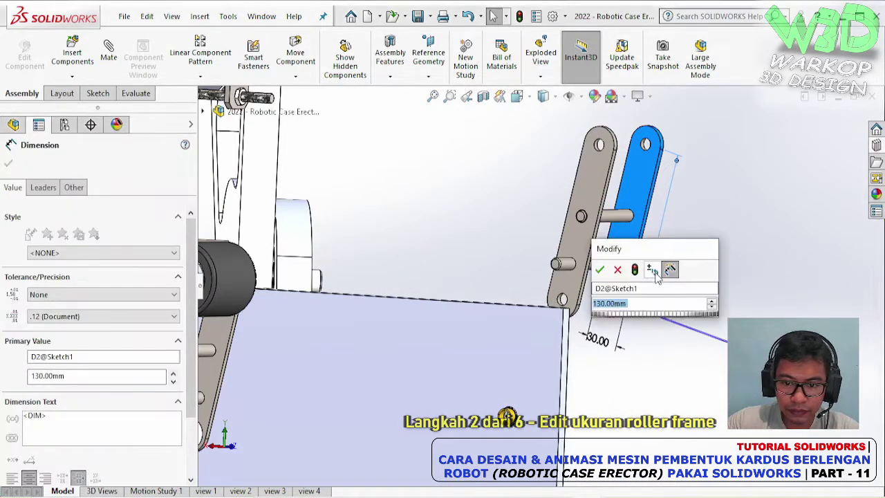
{"action": "type", "text": "180"}
{"action": "left_click", "coordinate": [639, 268]}
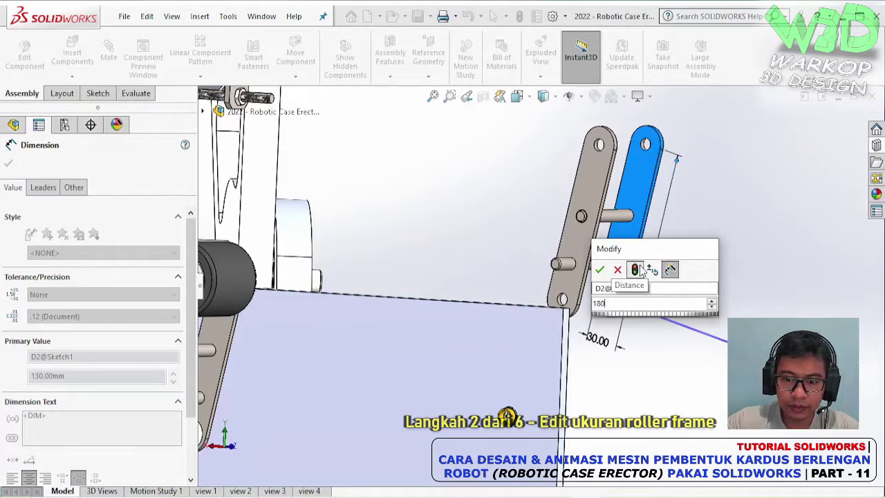
{"action": "left_click", "coordinate": [599, 269]}
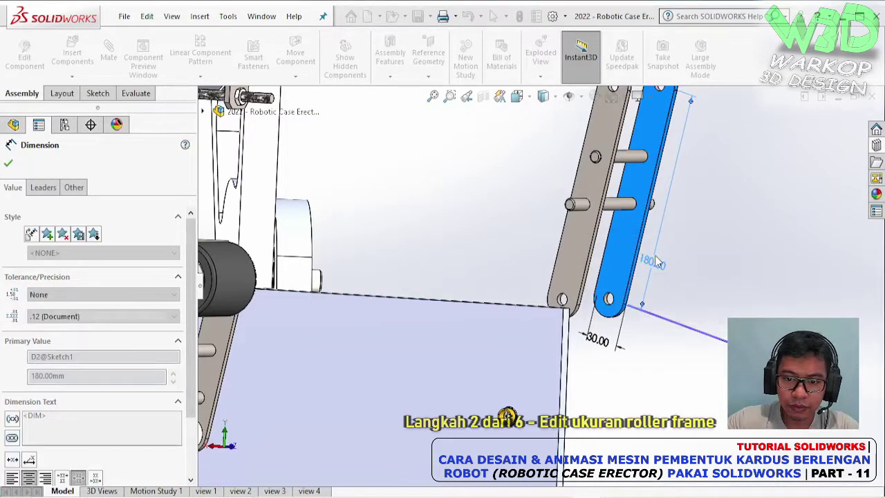
{"action": "key", "text": "Escape"}
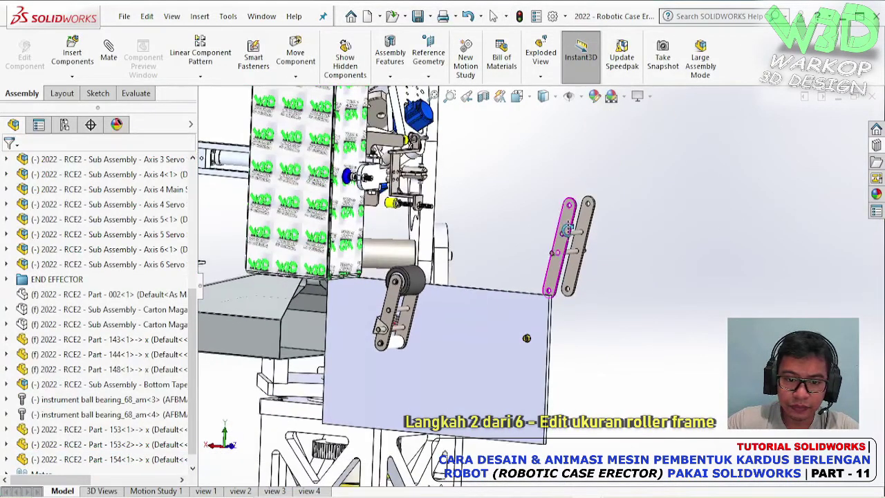
{"action": "scroll", "coordinate": [398, 280], "scroll_direction": "down", "scroll_amount": 1}
{"action": "scroll", "coordinate": [398, 279], "scroll_direction": "down", "scroll_amount": 2}
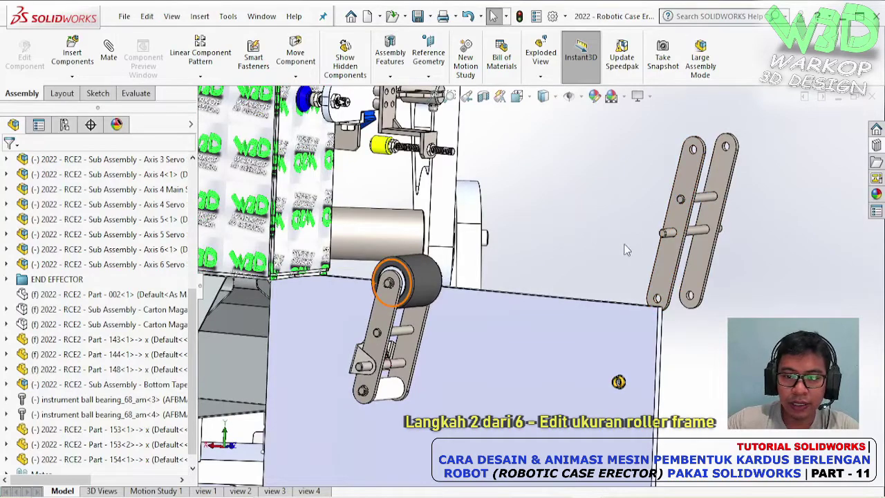
{"action": "mouse_move", "coordinate": [677, 224]}
{"action": "left_mouse_down"}
{"action": "mouse_move", "coordinate": [603, 217]}
{"action": "mouse_move", "coordinate": [619, 230]}
{"action": "left_mouse_up"}
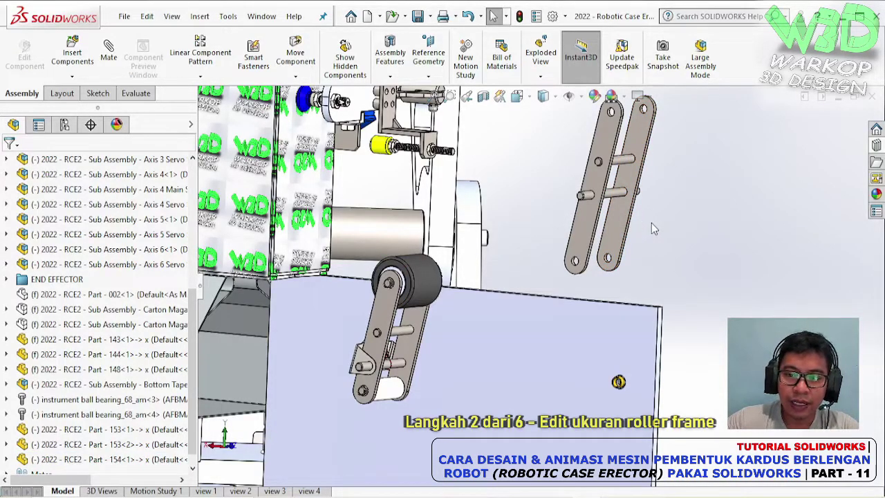
{"action": "middle_click_drag", "start_coordinate": [651, 223], "coordinate": [538, 203]}
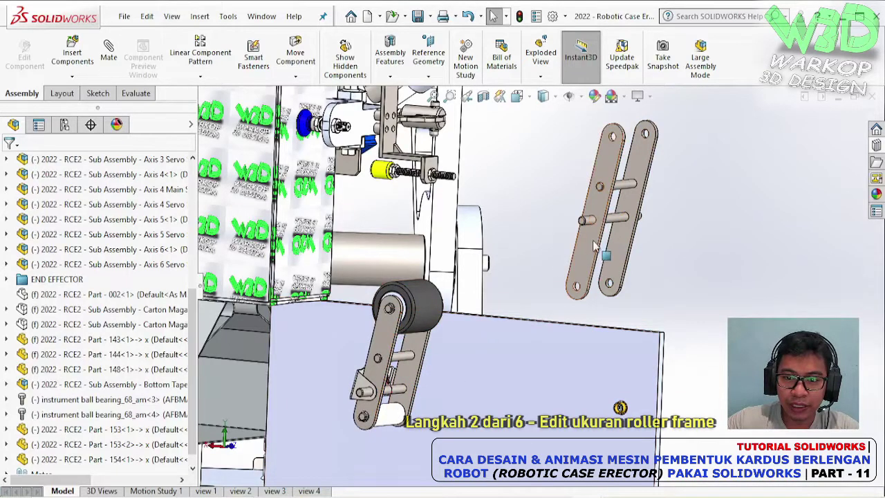
Inspect both roller frames and select the copied frame's right link plate
{"action": "left_click", "coordinate": [608, 176]}
{"action": "left_click", "coordinate": [389, 352]}
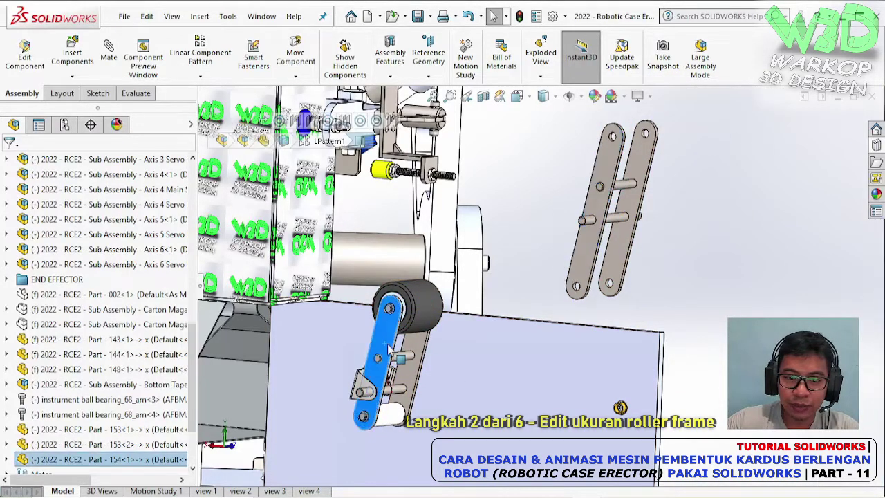
{"action": "left_click", "coordinate": [720, 298]}
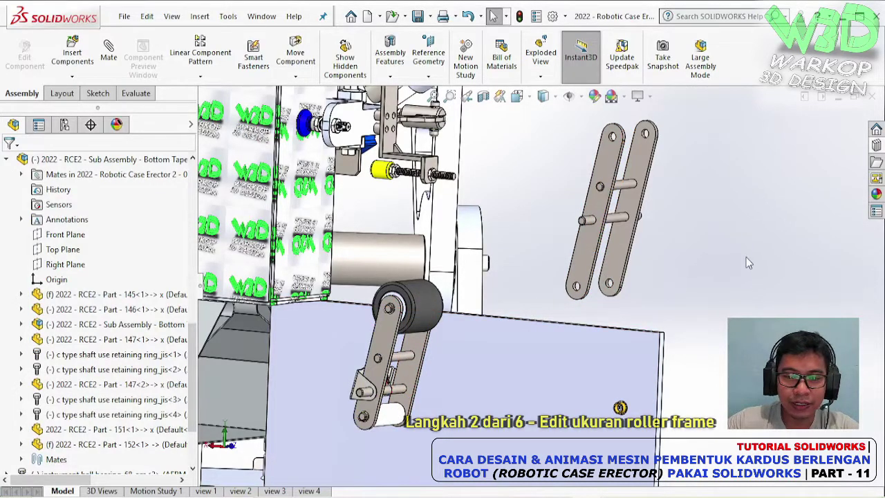
{"action": "middle_click_drag", "start_coordinate": [693, 188], "coordinate": [662, 198]}
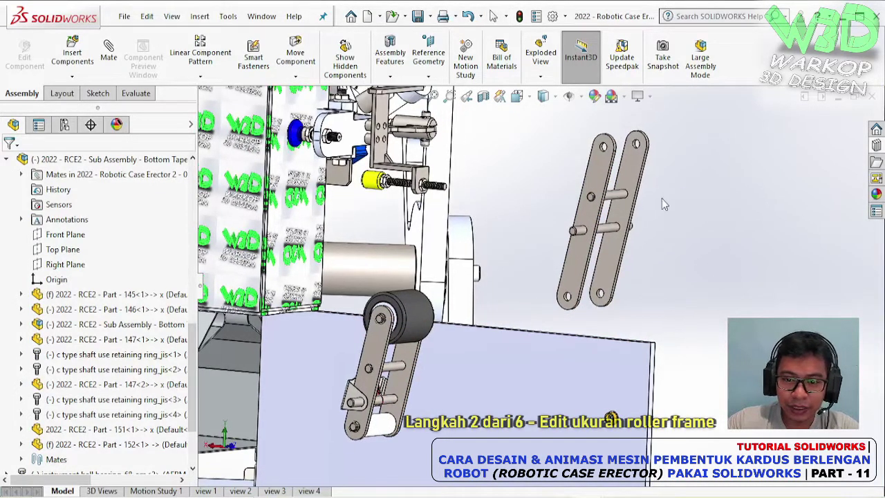
{"action": "left_click", "coordinate": [601, 176]}
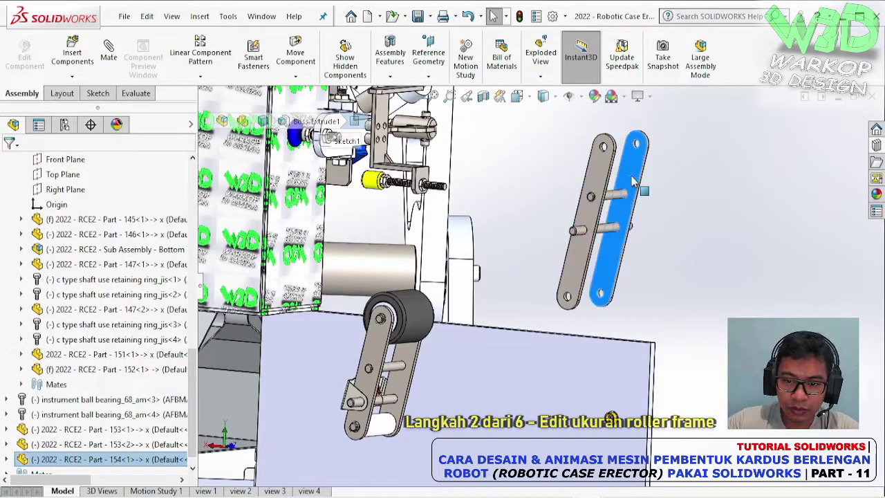
{"action": "left_click", "coordinate": [664, 180]}
{"action": "scroll", "coordinate": [642, 165], "scroll_direction": "up", "scroll_amount": 3}
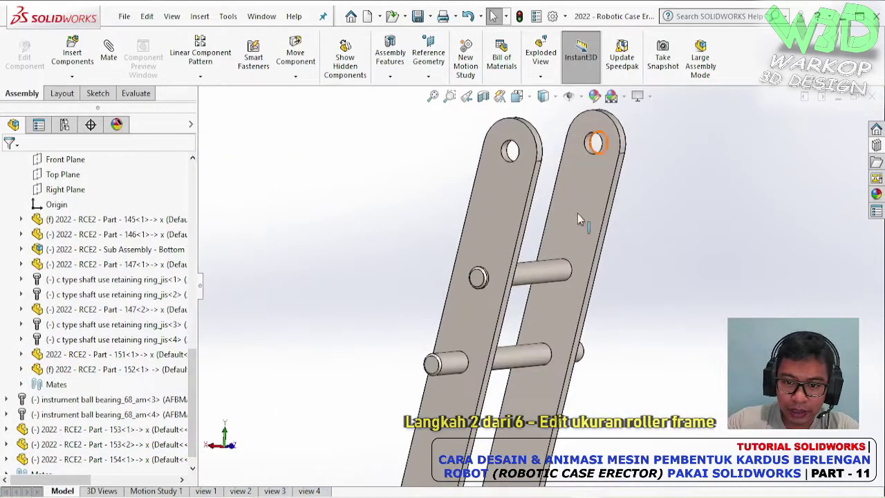
{"action": "left_click", "coordinate": [536, 354]}
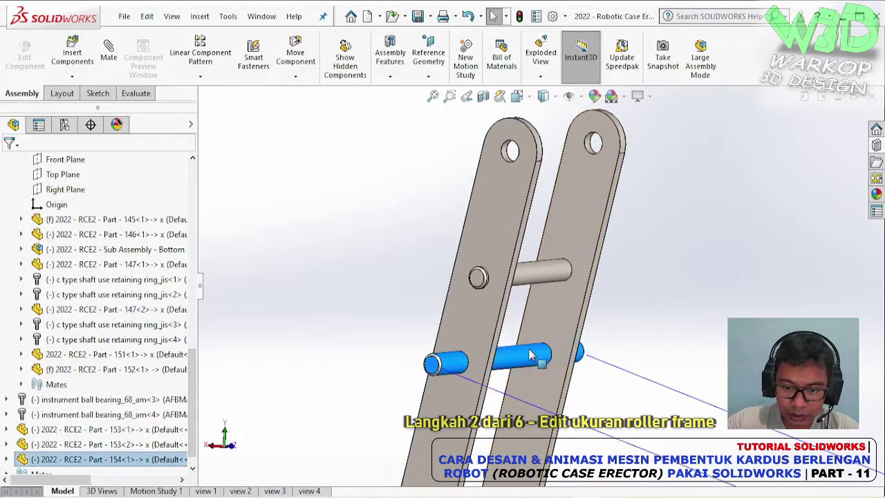
{"action": "left_click", "coordinate": [571, 313]}
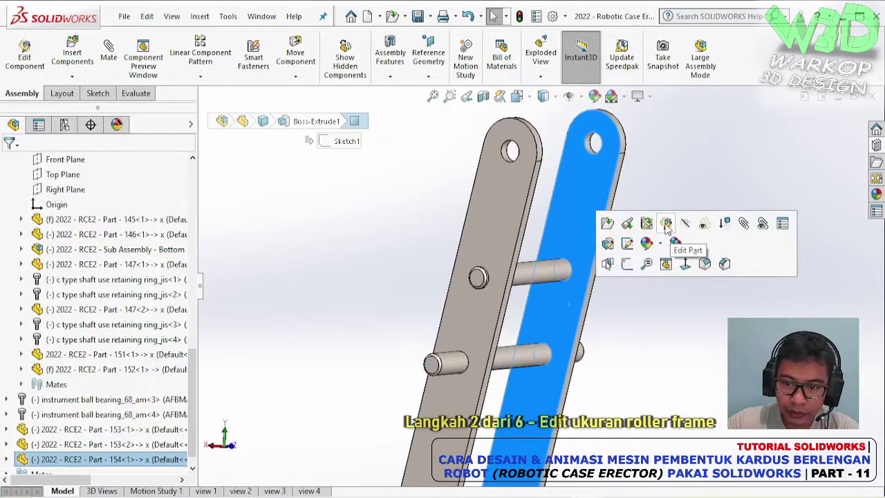
Edit the right link part and check Cut-Extrude1's hole dimensions
{"action": "left_click", "coordinate": [665, 223]}
{"action": "left_click", "coordinate": [553, 349]}
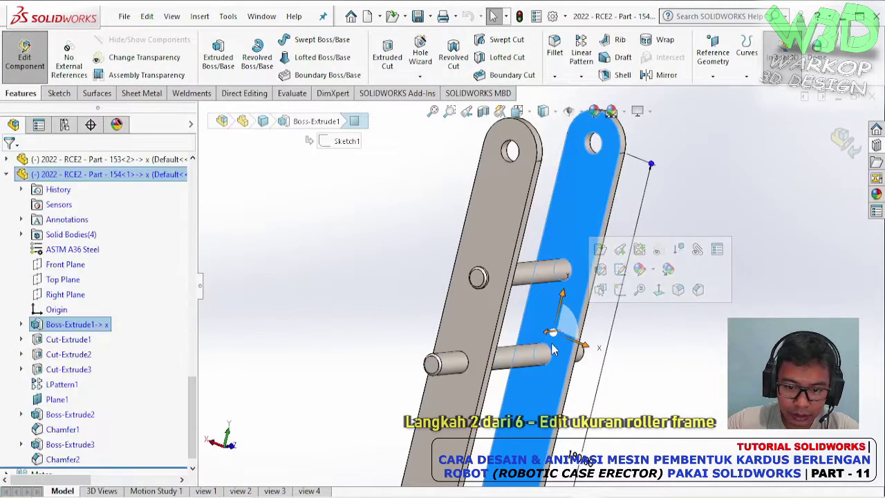
{"action": "left_click", "coordinate": [62, 340]}
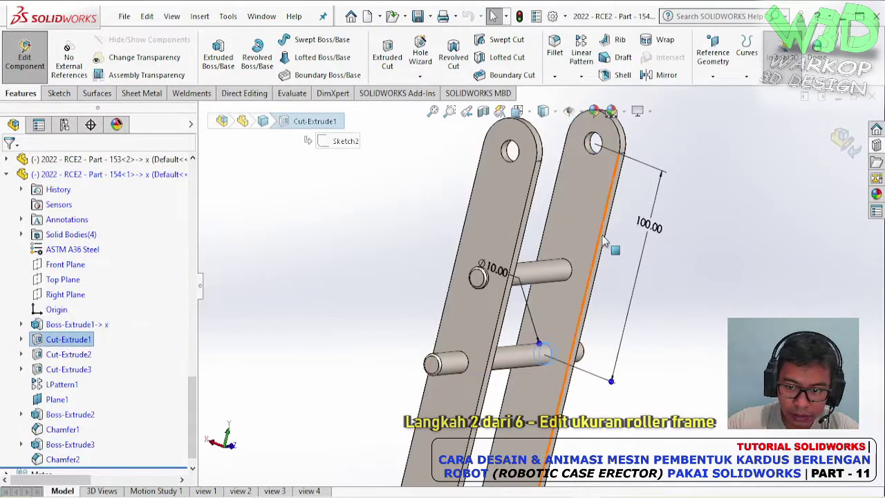
{"action": "left_click", "coordinate": [701, 295]}
{"action": "scroll", "coordinate": [695, 297], "scroll_direction": "up", "scroll_amount": 5}
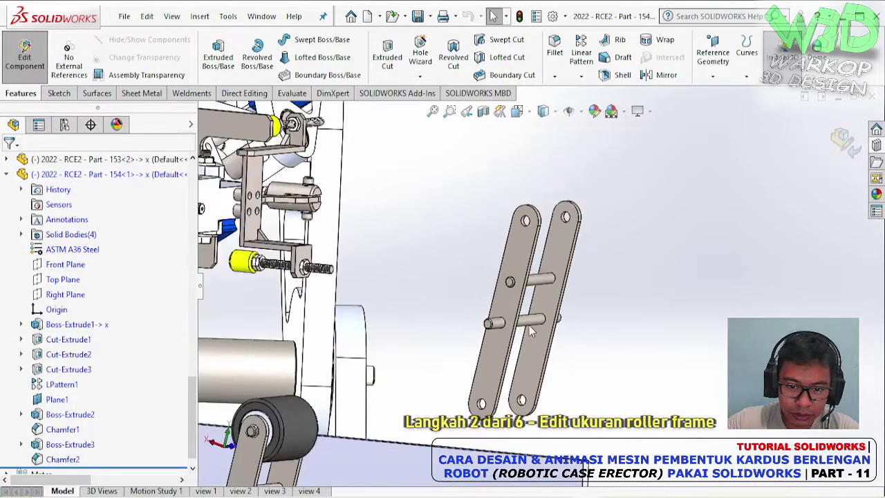
{"action": "scroll", "coordinate": [437, 208], "scroll_direction": "down", "scroll_amount": 2}
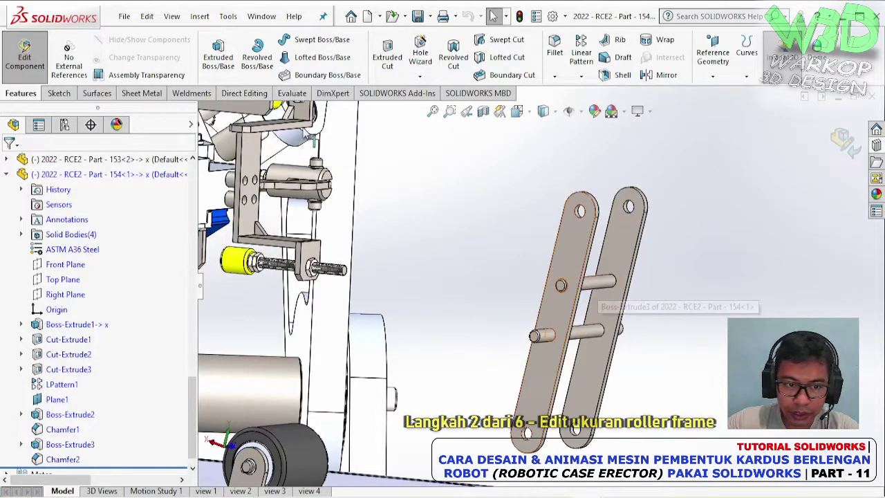
Delete the upper pin body with Delete/Keep Body and exit the part edit
{"action": "left_click", "coordinate": [252, 94]}
{"action": "left_click", "coordinate": [384, 55]}
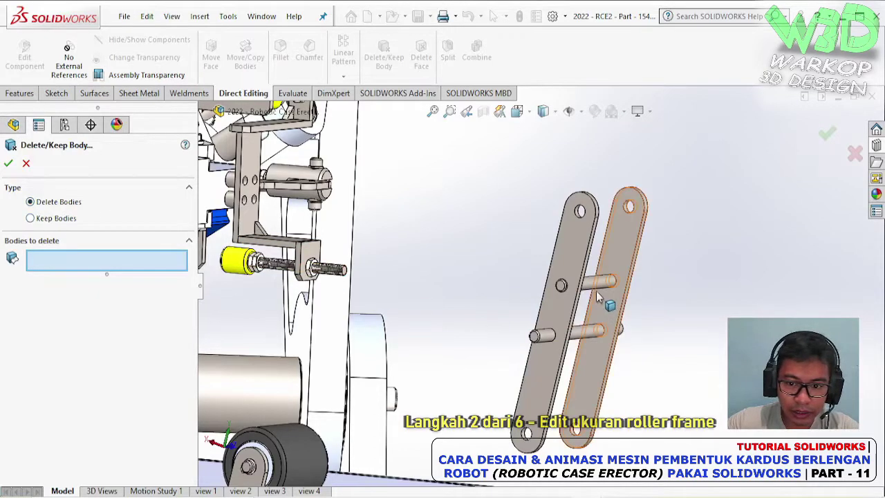
{"action": "left_click", "coordinate": [599, 282]}
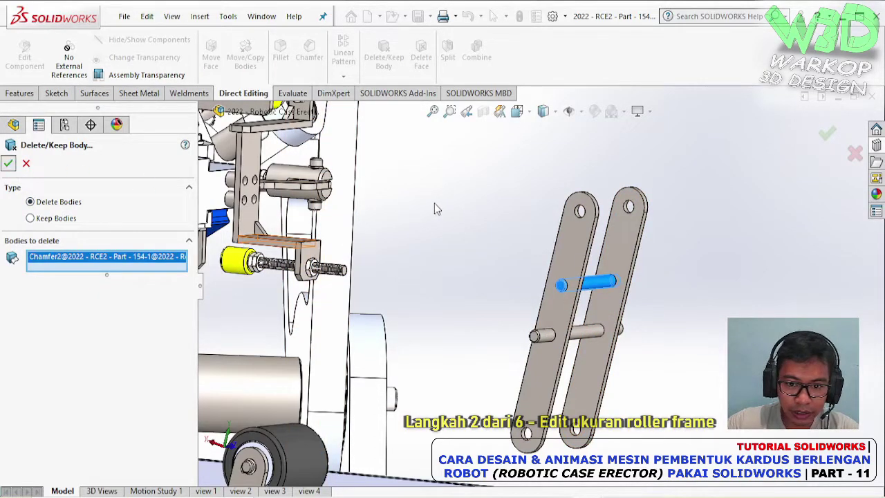
{"action": "key", "text": "Return"}
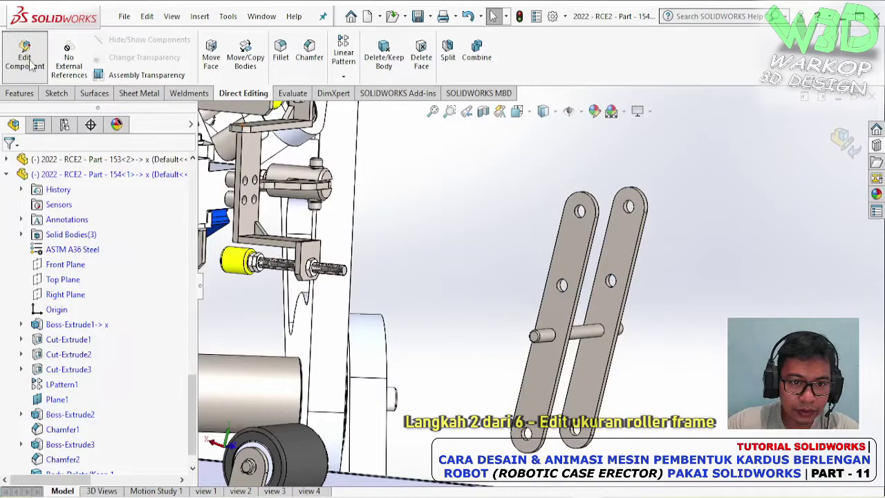
{"action": "left_click", "coordinate": [30, 64]}
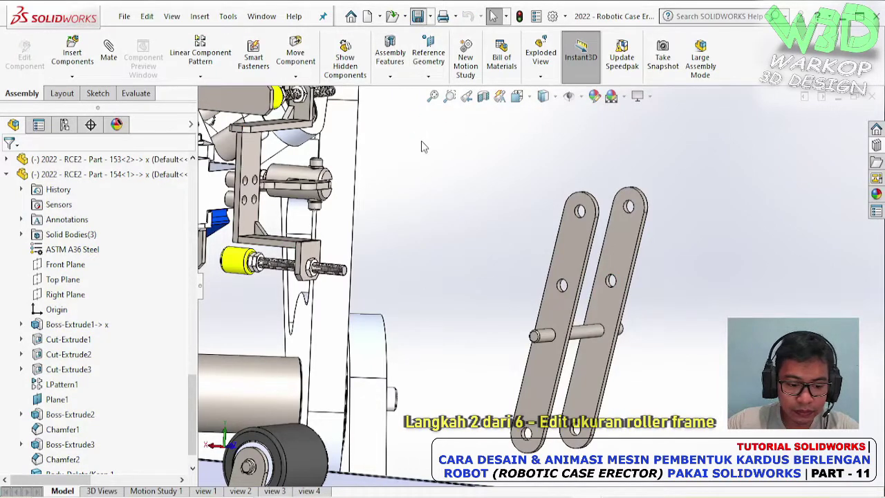
Edit the link part and patch each plate's middle hole with Delete Face
{"action": "left_click", "coordinate": [624, 255]}
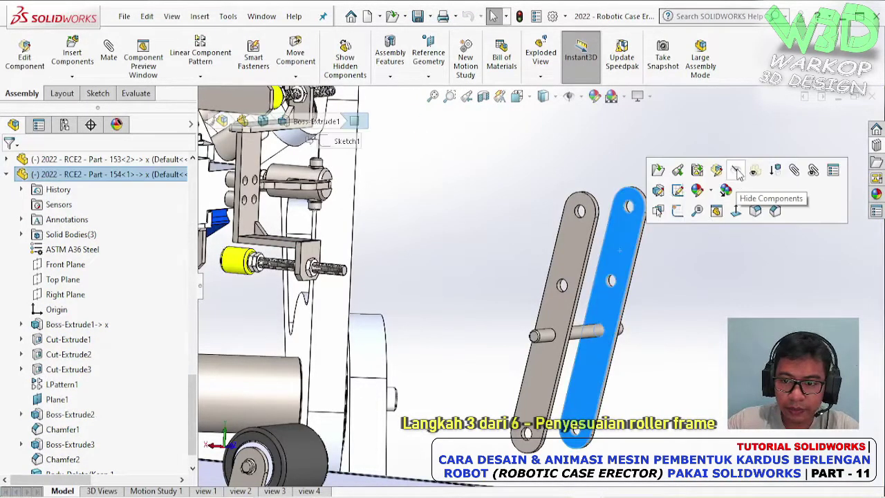
{"action": "left_click", "coordinate": [715, 172]}
{"action": "scroll", "coordinate": [541, 308], "scroll_direction": "down", "scroll_amount": 3}
{"action": "scroll", "coordinate": [541, 308], "scroll_direction": "down", "scroll_amount": 2}
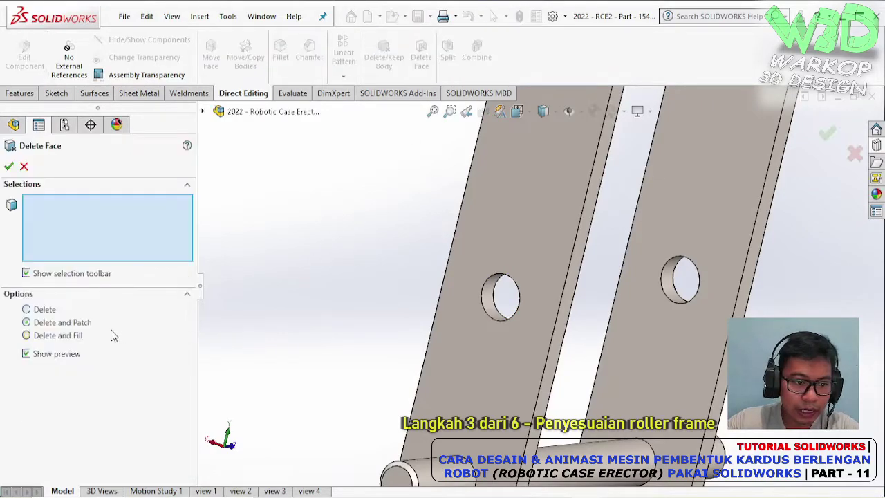
{"action": "left_click", "coordinate": [496, 314]}
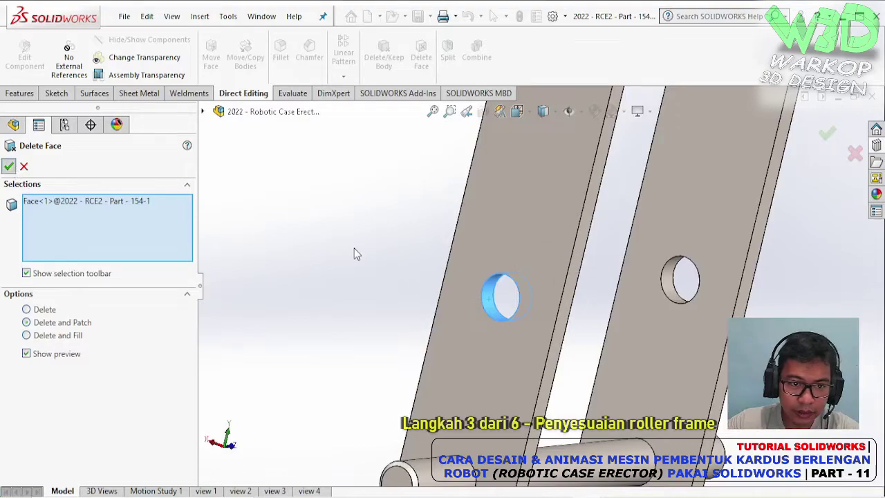
{"action": "left_click", "coordinate": [415, 74]}
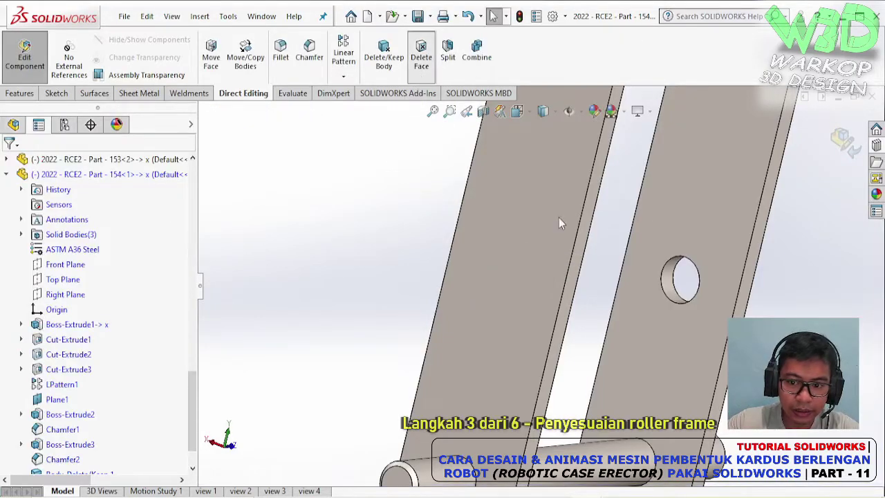
{"action": "left_click", "coordinate": [671, 283]}
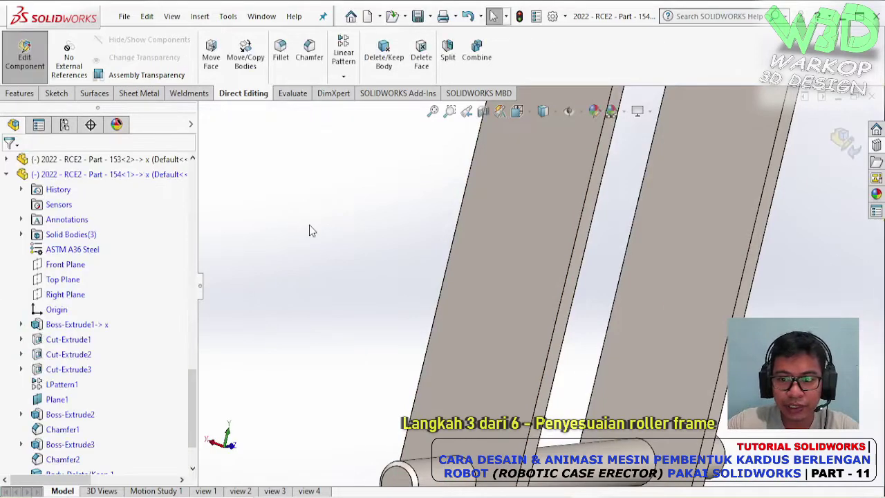
Roll the part back above DeleteFace1 so the middle holes reappear
{"action": "scroll", "coordinate": [665, 313], "scroll_direction": "up", "scroll_amount": 2}
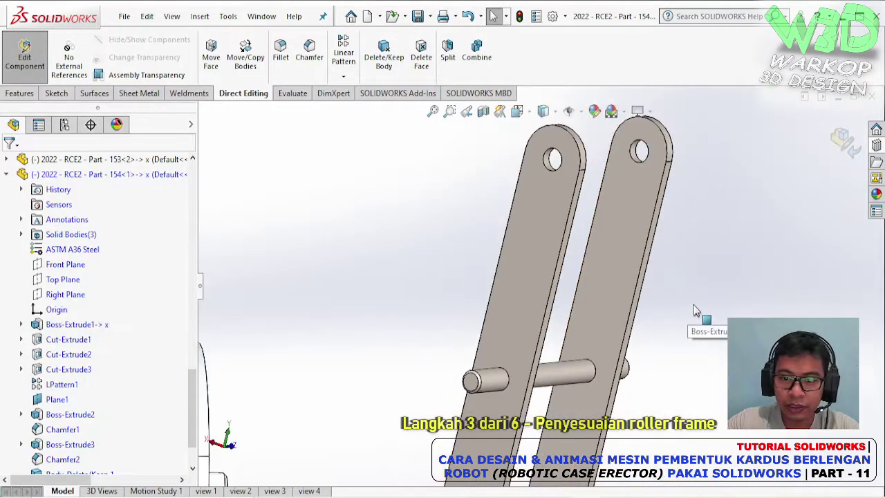
{"action": "scroll", "coordinate": [622, 297], "scroll_direction": "up", "scroll_amount": 2}
{"action": "scroll", "coordinate": [586, 287], "scroll_direction": "up", "scroll_amount": 2}
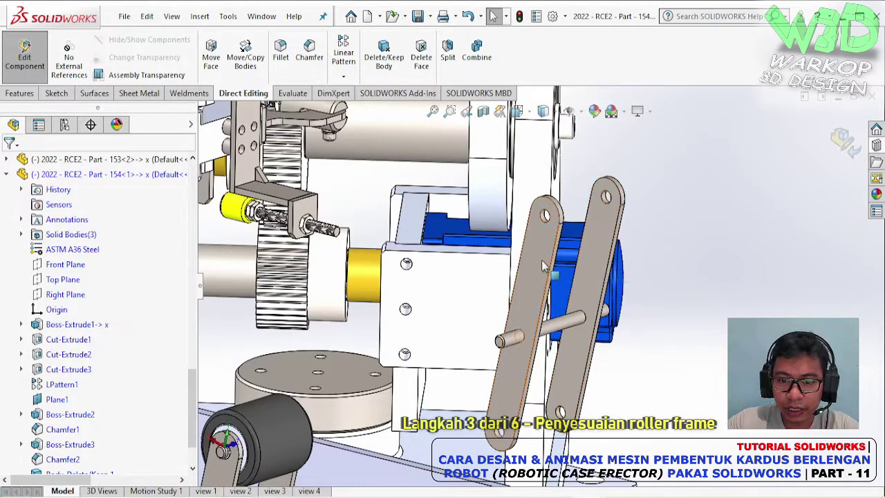
{"action": "mouse_move", "coordinate": [537, 261]}
{"action": "middle_mouse_down"}
{"action": "mouse_move", "coordinate": [527, 261]}
{"action": "mouse_move", "coordinate": [510, 292]}
{"action": "middle_mouse_up"}
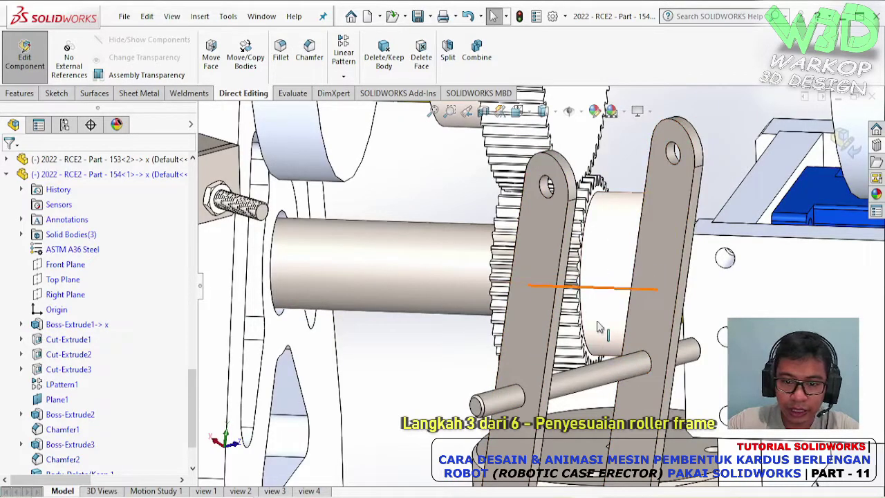
{"action": "scroll", "coordinate": [598, 327], "scroll_direction": "up", "scroll_amount": 2}
{"action": "scroll", "coordinate": [175, 417], "scroll_direction": "down", "scroll_amount": 2}
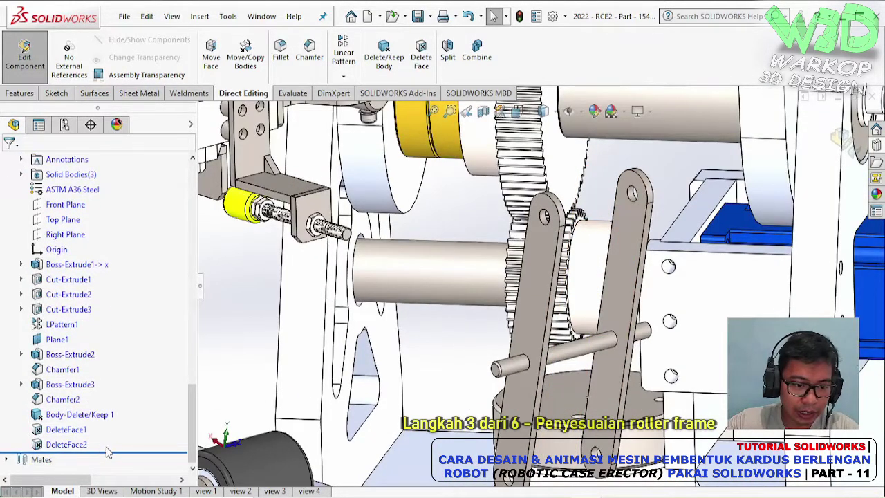
{"action": "left_click_drag", "start_coordinate": [110, 450], "coordinate": [125, 427]}
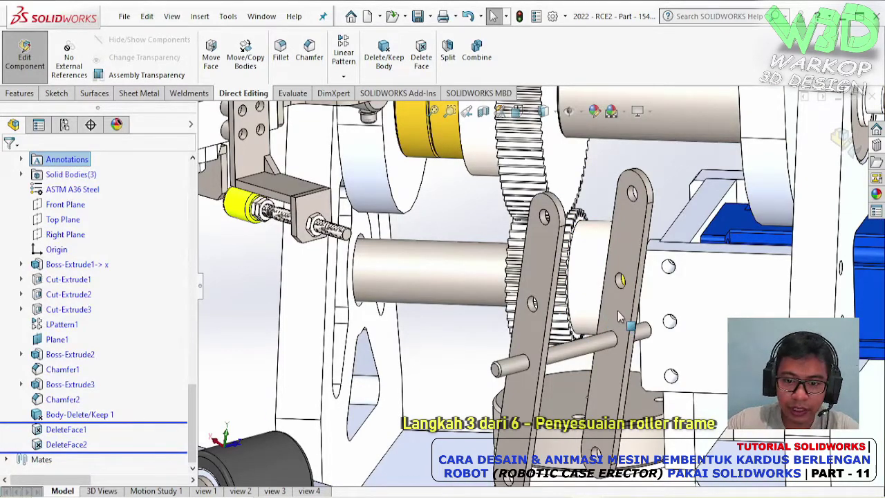
{"action": "scroll", "coordinate": [617, 311], "scroll_direction": "down", "scroll_amount": 2}
{"action": "scroll", "coordinate": [614, 280], "scroll_direction": "down", "scroll_amount": 2}
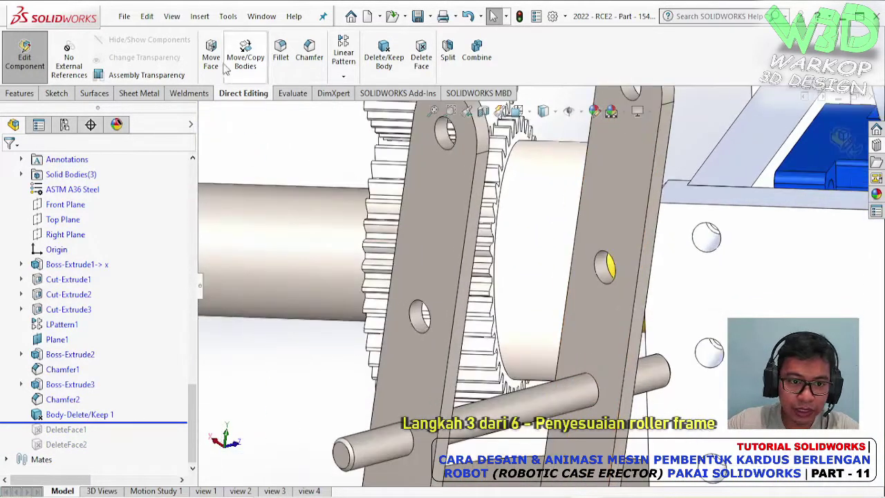
Try a 2 mm face offset on both hole faces, then delete Move Face1
{"action": "left_click", "coordinate": [219, 50]}
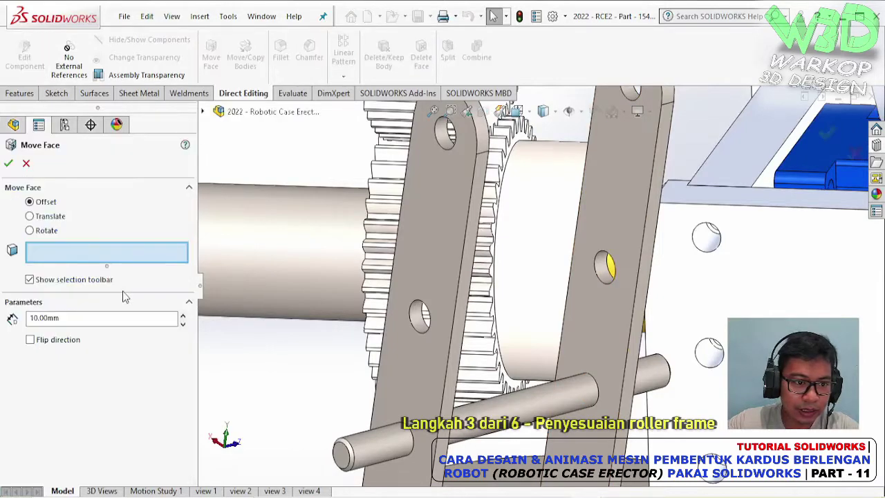
{"action": "type", "text": "2"}
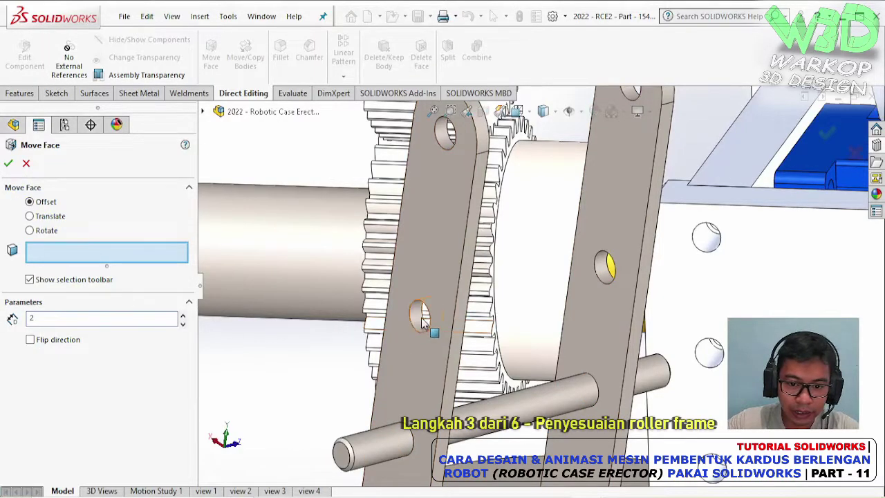
{"action": "left_click", "coordinate": [422, 315]}
{"action": "left_click", "coordinate": [606, 271]}
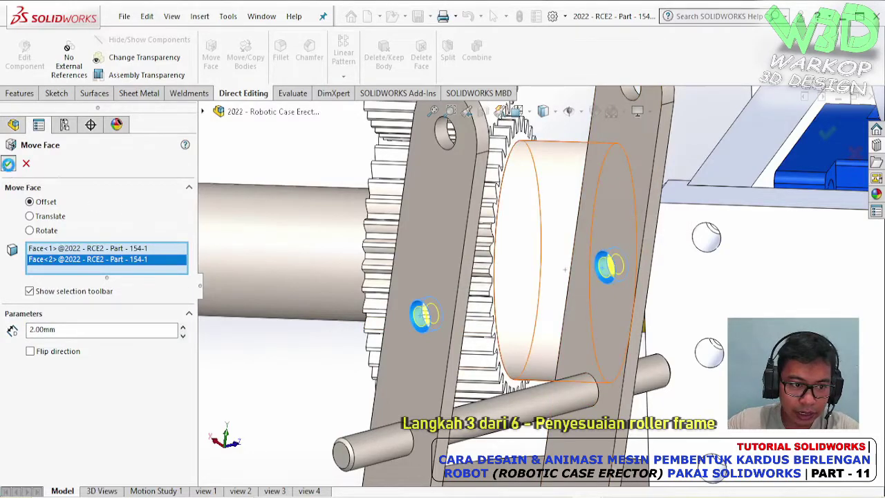
{"action": "left_click", "coordinate": [8, 163]}
{"action": "left_click", "coordinate": [544, 304]}
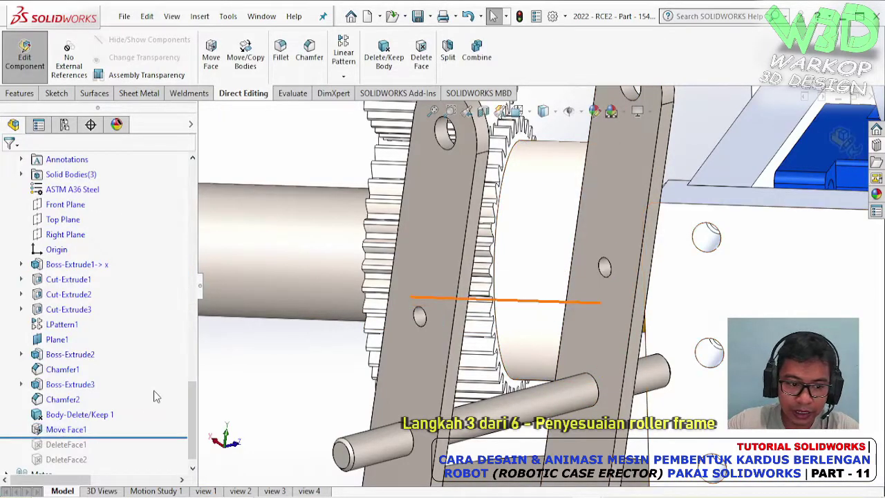
{"action": "right_click", "coordinate": [99, 432]}
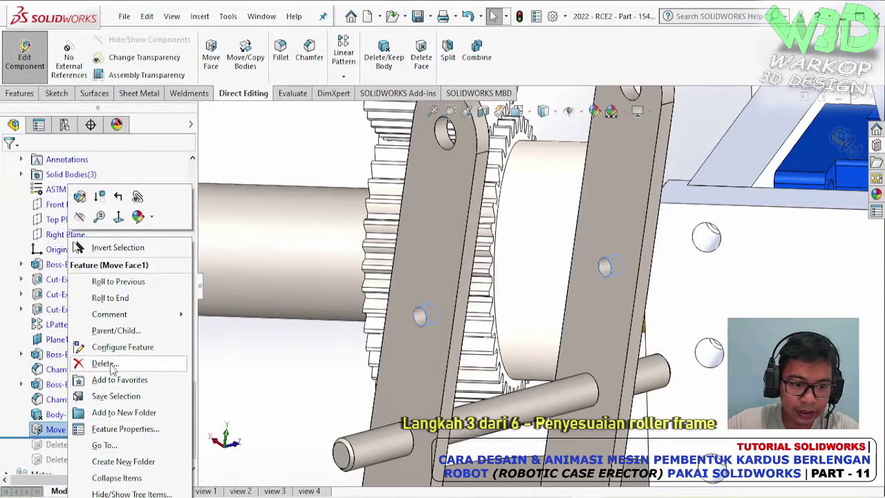
{"action": "left_click", "coordinate": [111, 366]}
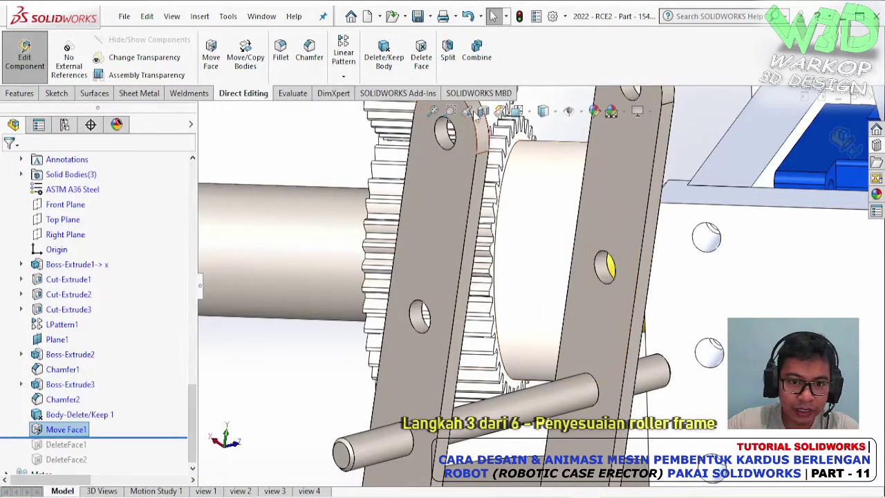
Delete and patch both small hole faces, then roll the tree to the end
{"action": "left_click", "coordinate": [426, 63]}
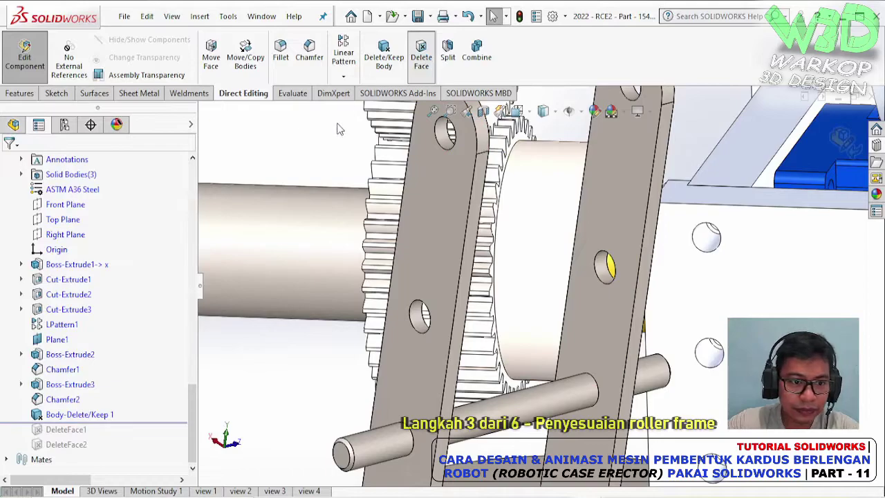
{"action": "left_click", "coordinate": [419, 316]}
{"action": "left_click", "coordinate": [607, 269]}
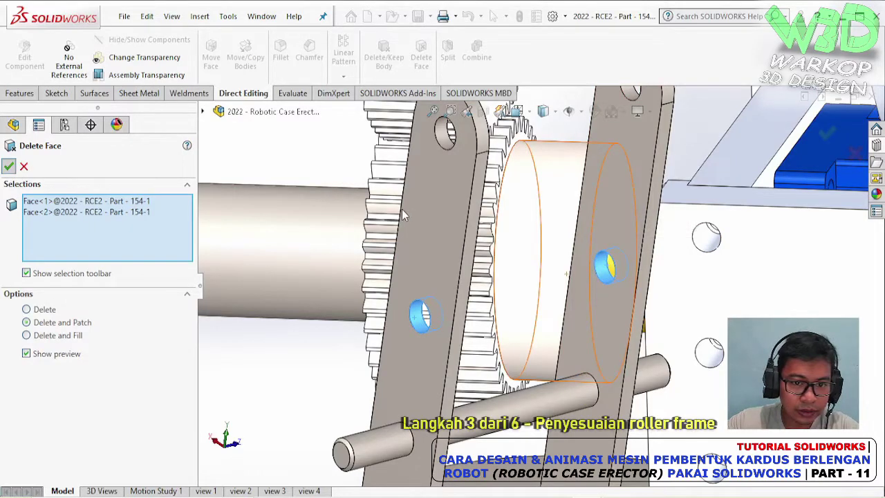
{"action": "left_click", "coordinate": [23, 165]}
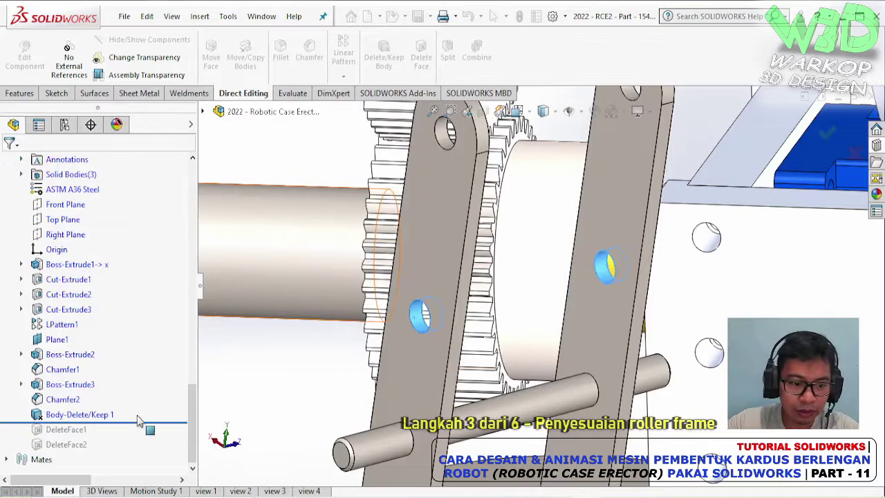
{"action": "left_click", "coordinate": [67, 159]}
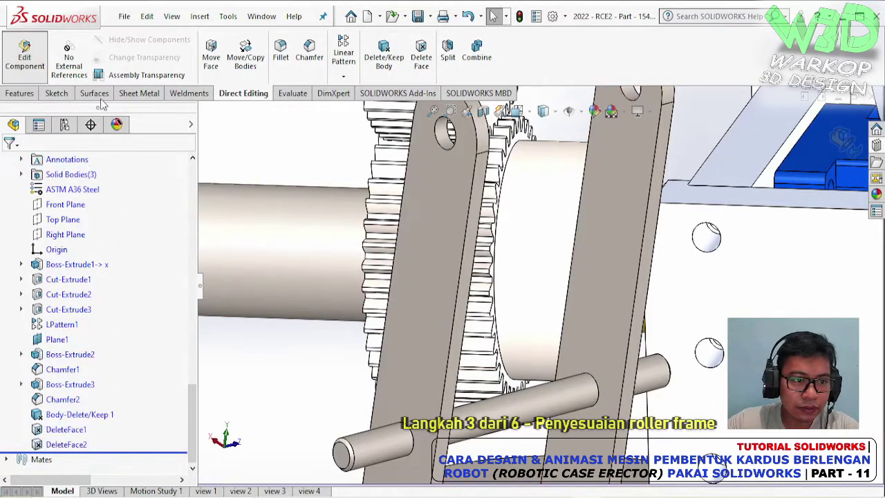
Return to the assembly and drag the copied roller-frame linkage left and down toward the plate
{"action": "key", "text": "ctrl+Tab"}
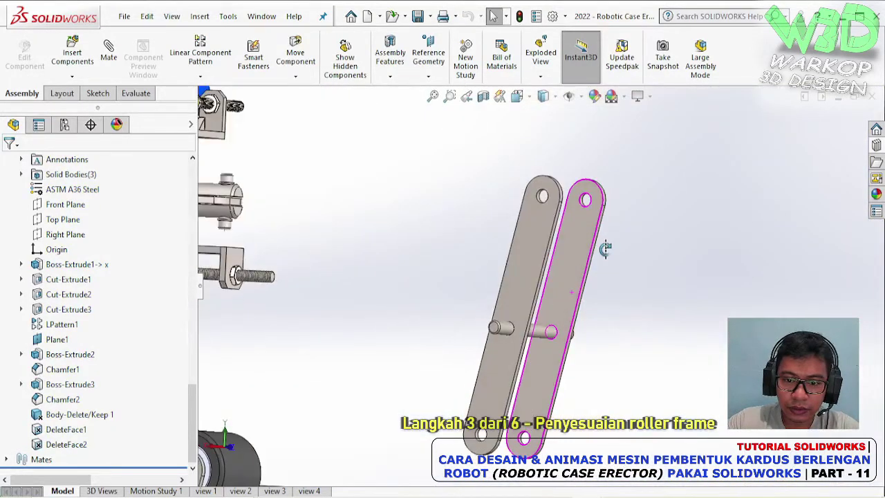
{"action": "mouse_move", "coordinate": [606, 247]}
{"action": "middle_mouse_down"}
{"action": "mouse_move", "coordinate": [651, 280]}
{"action": "mouse_move", "coordinate": [648, 369]}
{"action": "mouse_move", "coordinate": [597, 406]}
{"action": "mouse_move", "coordinate": [569, 403]}
{"action": "middle_mouse_up"}
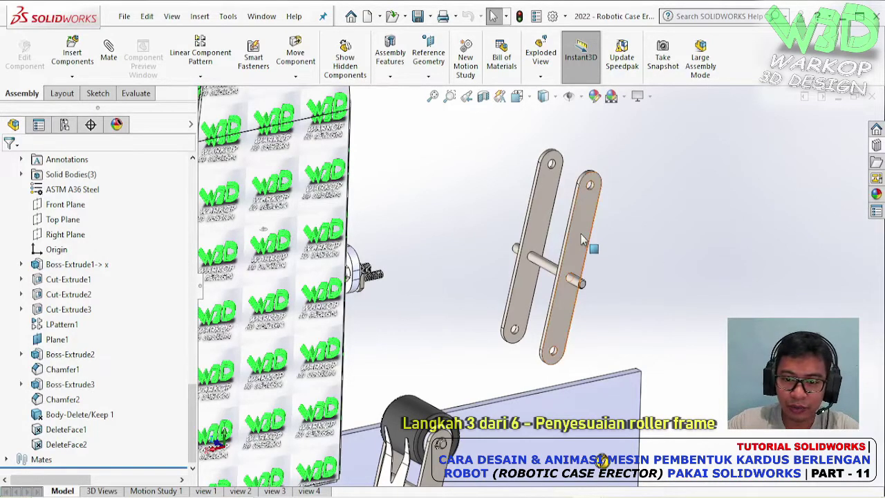
{"action": "left_click_drag", "start_coordinate": [581, 238], "coordinate": [529, 280]}
{"action": "key", "text": "Escape"}
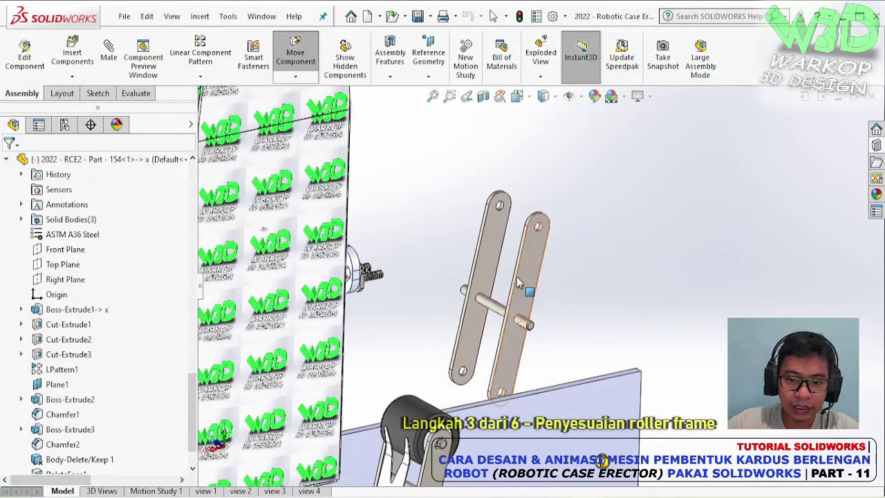
{"action": "key", "text": "Escape"}
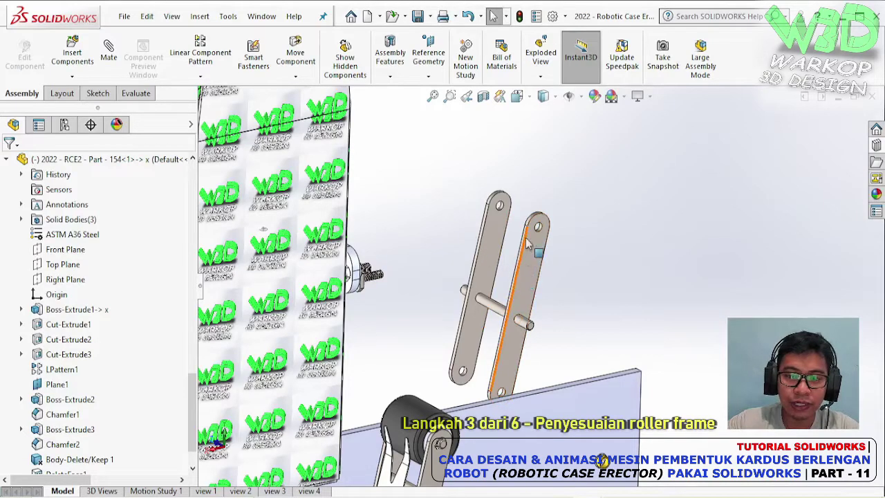
{"action": "scroll", "coordinate": [558, 296], "scroll_direction": "down", "scroll_amount": 3}
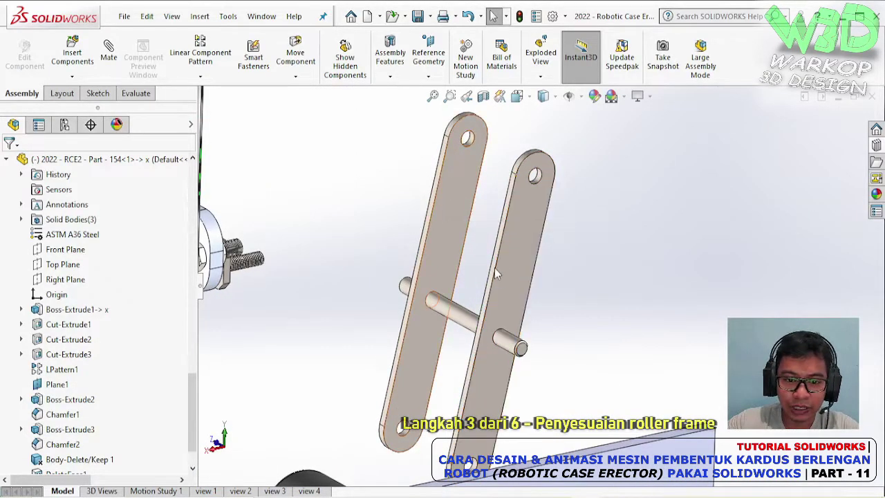
{"action": "scroll", "coordinate": [557, 283], "scroll_direction": "up", "scroll_amount": 2}
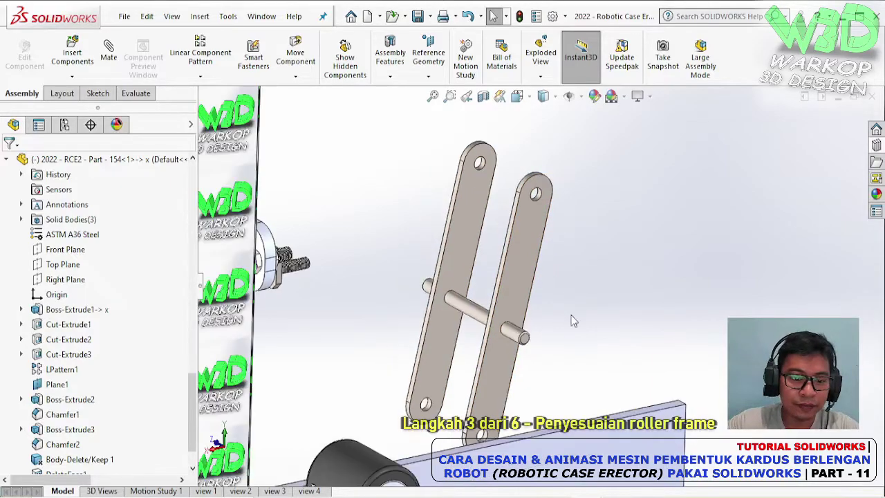
{"action": "scroll", "coordinate": [560, 311], "scroll_direction": "up", "scroll_amount": 2}
{"action": "scroll", "coordinate": [565, 345], "scroll_direction": "up", "scroll_amount": 2}
{"action": "scroll", "coordinate": [571, 374], "scroll_direction": "up", "scroll_amount": 1}
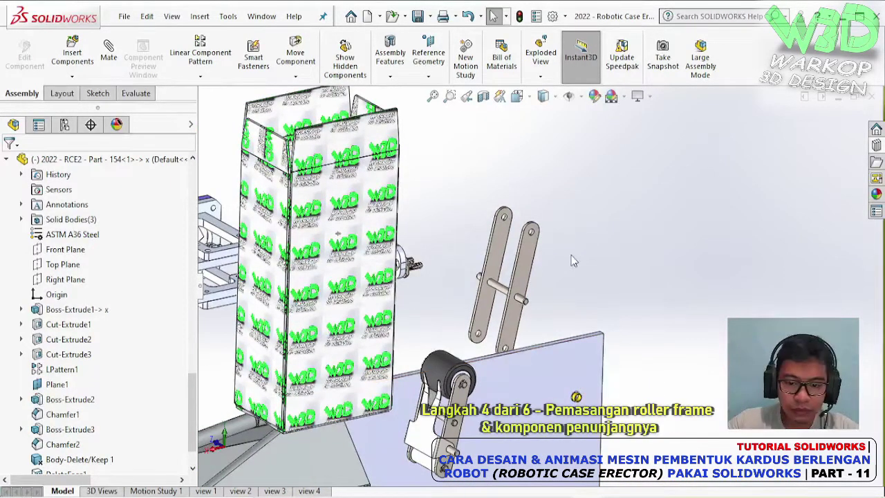
{"action": "scroll", "coordinate": [548, 304], "scroll_direction": "down", "scroll_amount": 2}
{"action": "scroll", "coordinate": [546, 297], "scroll_direction": "down", "scroll_amount": 2}
Mate the connecting pin concentric with the plate's hole
{"action": "scroll", "coordinate": [525, 290], "scroll_direction": "down", "scroll_amount": 1}
{"action": "left_click", "coordinate": [484, 284]}
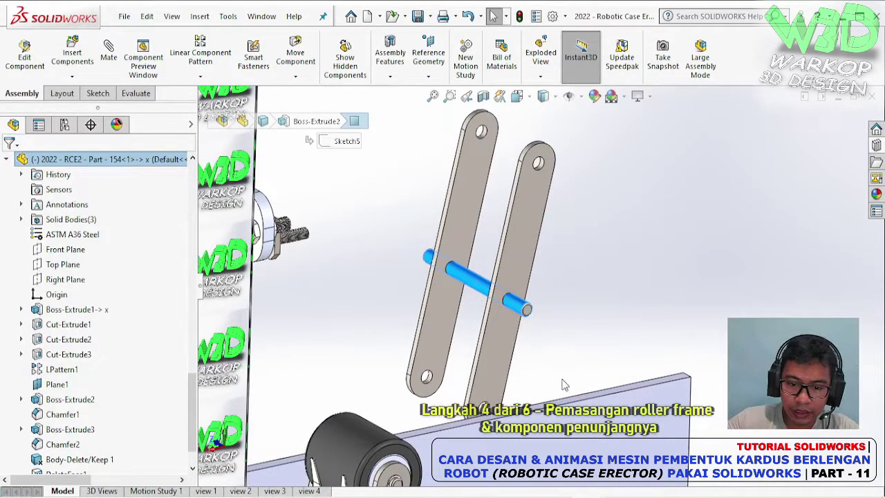
{"action": "key", "text": "m"}
{"action": "scroll", "coordinate": [587, 380], "scroll_direction": "down", "scroll_amount": 2}
{"action": "scroll", "coordinate": [622, 373], "scroll_direction": "down", "scroll_amount": 2}
{"action": "scroll", "coordinate": [657, 370], "scroll_direction": "down", "scroll_amount": 2}
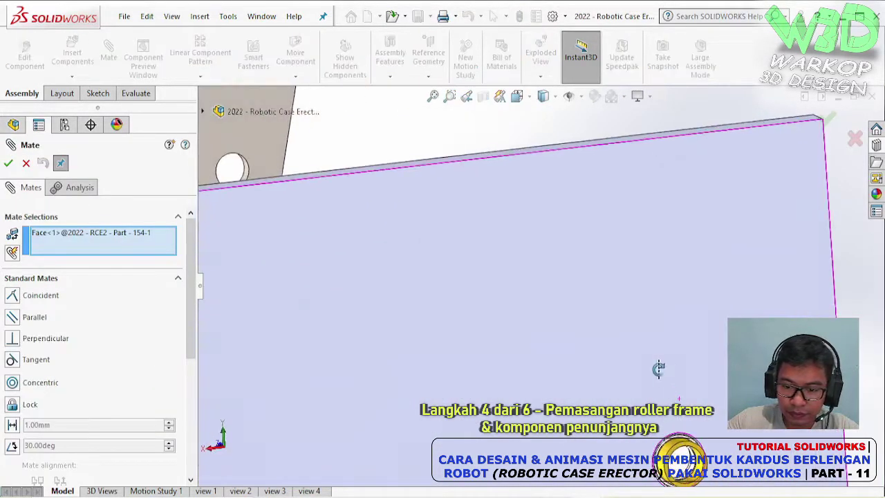
{"action": "middle_click_drag", "start_coordinate": [659, 369], "coordinate": [695, 491]}
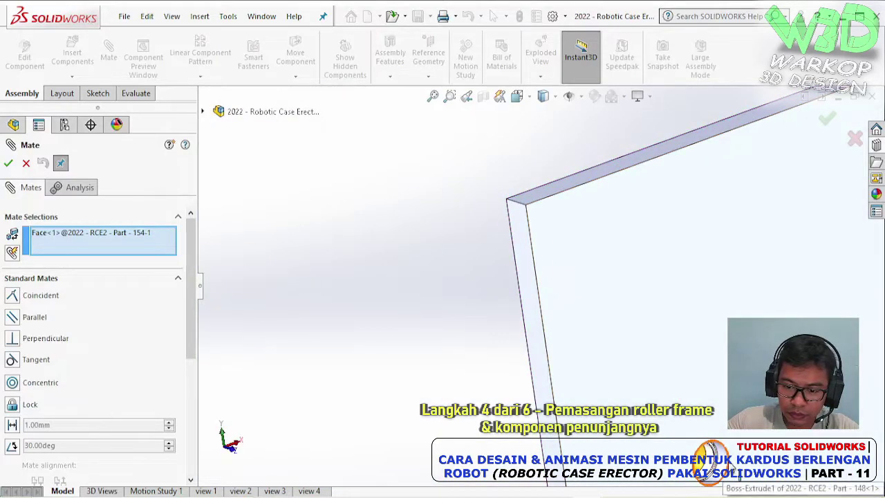
{"action": "left_click", "coordinate": [732, 470]}
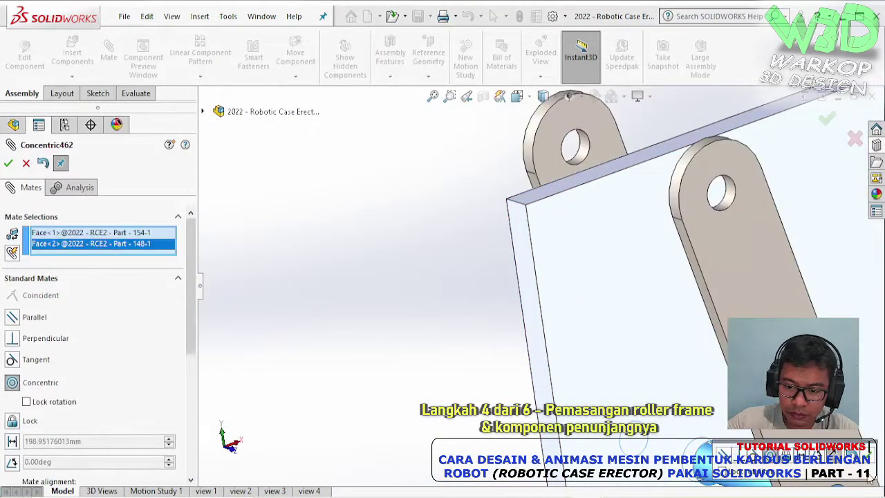
{"action": "left_click", "coordinate": [872, 457]}
{"action": "middle_click_drag", "start_coordinate": [760, 415], "coordinate": [272, 200]}
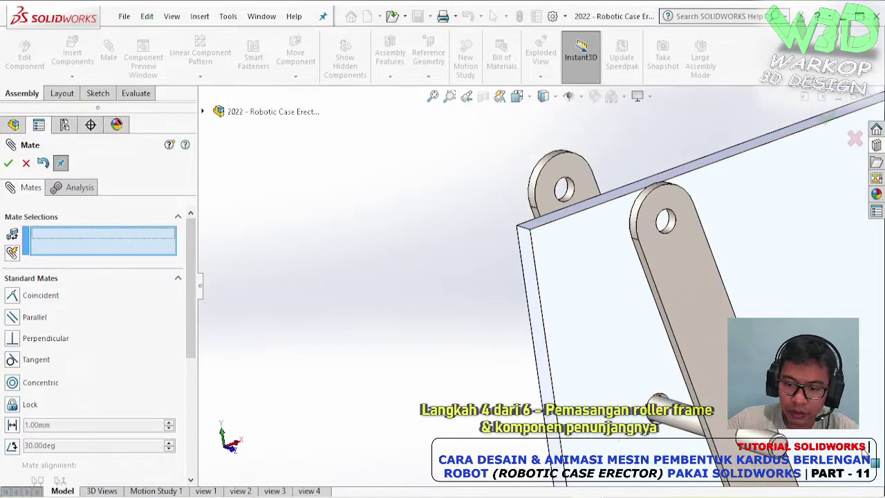
{"action": "key", "text": "Escape"}
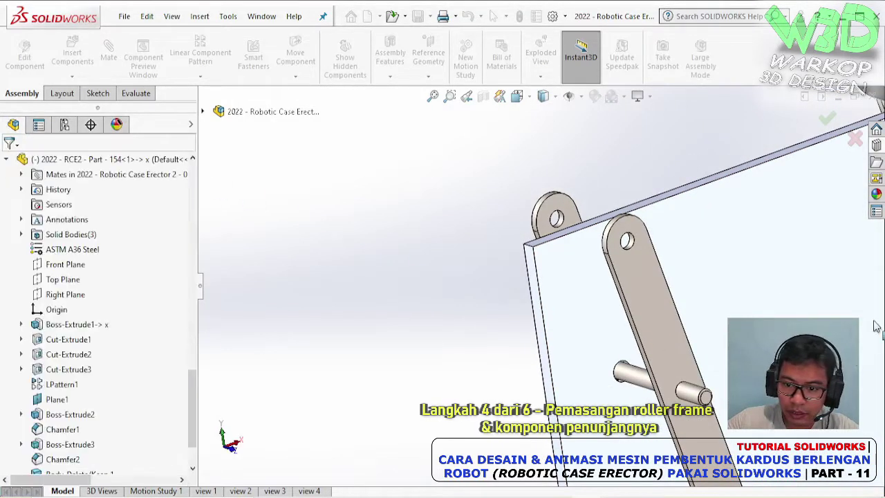
Mate the roller face coincident with the link plate face, then test the link's movement
{"action": "scroll", "coordinate": [801, 256], "scroll_direction": "down", "scroll_amount": 3}
{"action": "scroll", "coordinate": [793, 270], "scroll_direction": "down", "scroll_amount": 3}
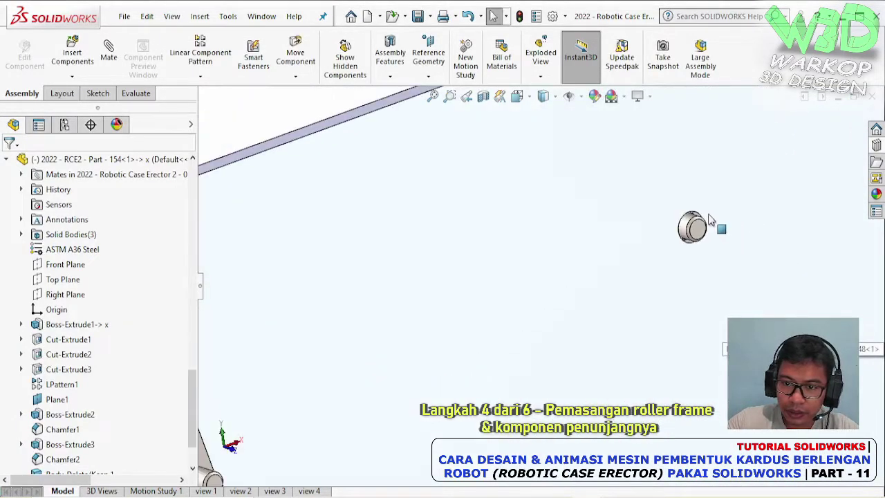
{"action": "middle_click_drag", "start_coordinate": [794, 270], "coordinate": [568, 142]}
{"action": "left_click", "coordinate": [568, 142]}
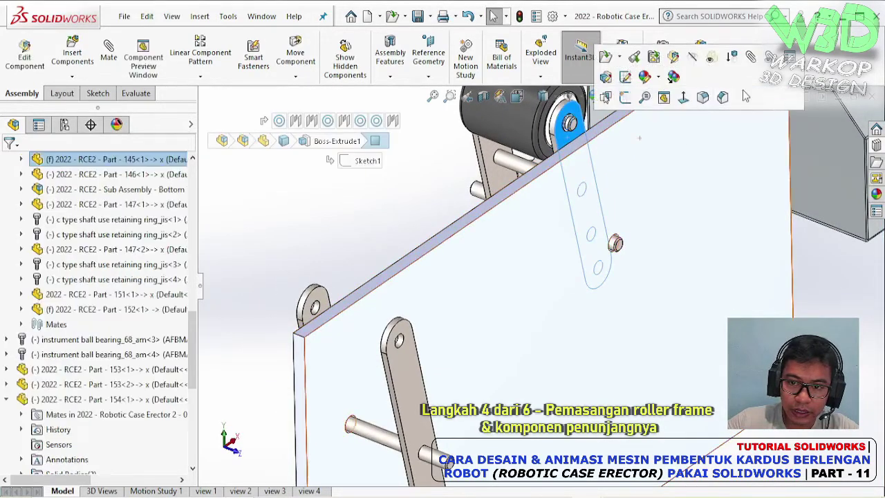
{"action": "left_click", "coordinate": [279, 120]}
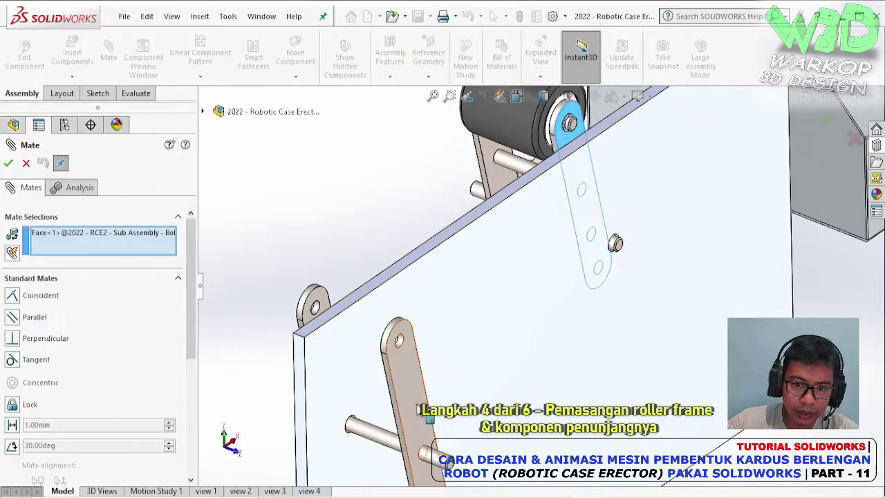
{"action": "left_click", "coordinate": [417, 409]}
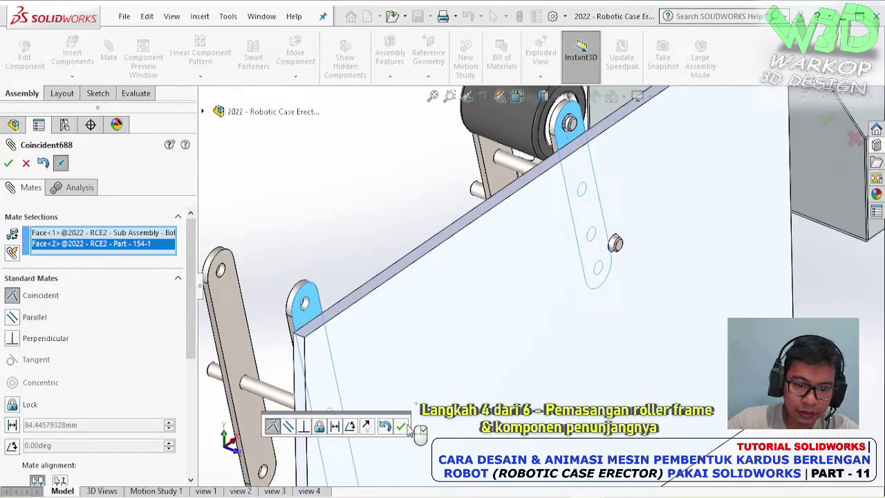
{"action": "left_click", "coordinate": [403, 426]}
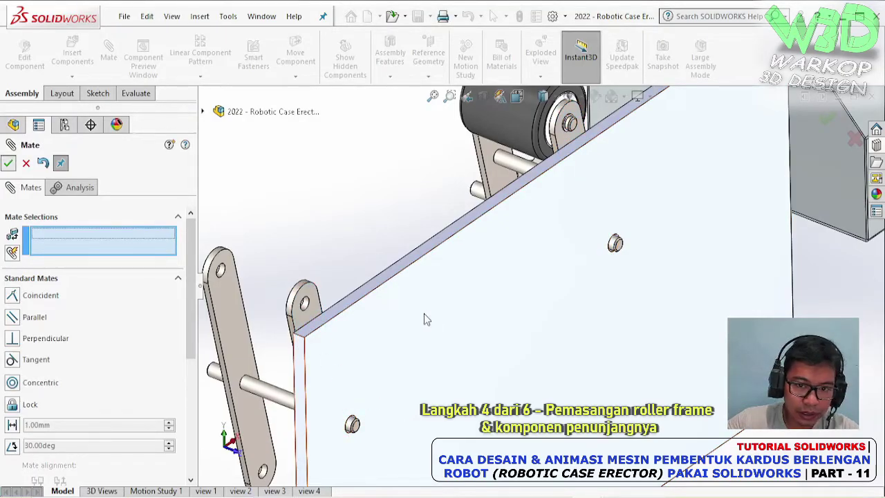
{"action": "key", "text": "Escape"}
{"action": "scroll", "coordinate": [426, 319], "scroll_direction": "up", "scroll_amount": 3}
{"action": "mouse_move", "coordinate": [431, 307]}
{"action": "middle_mouse_down"}
{"action": "mouse_move", "coordinate": [539, 325]}
{"action": "mouse_move", "coordinate": [510, 320]}
{"action": "middle_mouse_up"}
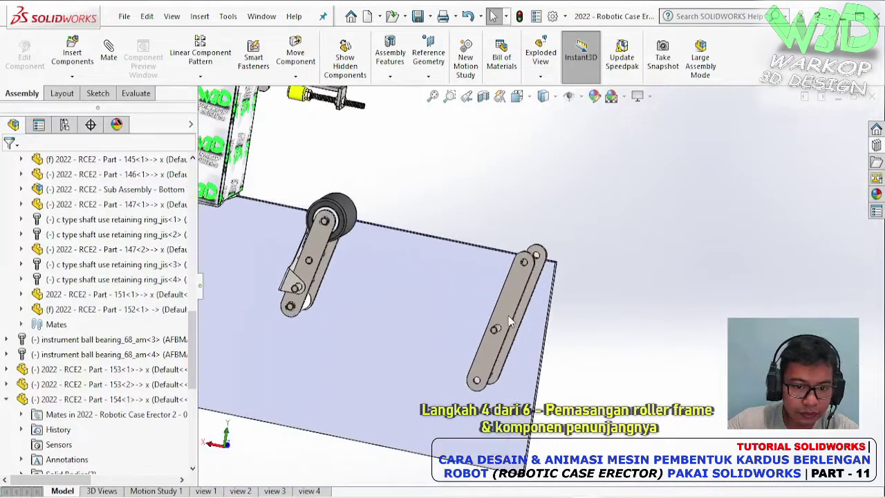
{"action": "left_click_drag", "start_coordinate": [509, 320], "coordinate": [479, 268]}
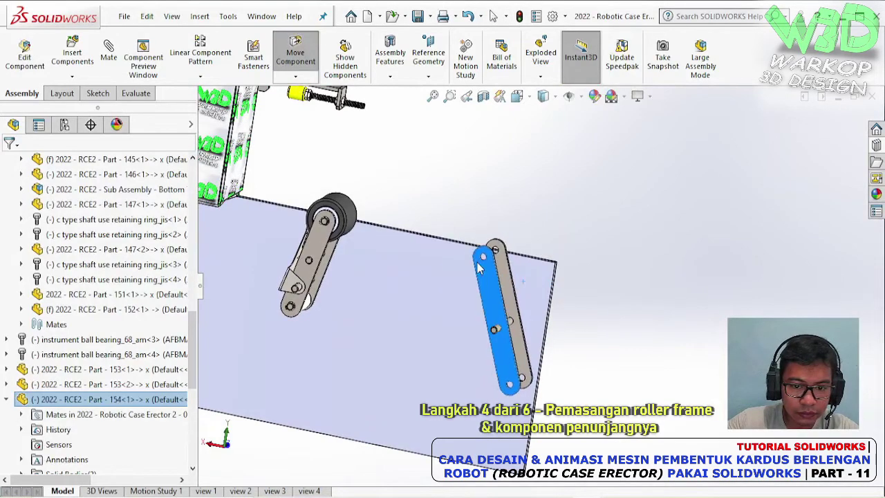
Delete the link's Coincident688 mate
{"action": "left_click", "coordinate": [21, 413]}
{"action": "left_click", "coordinate": [121, 444]}
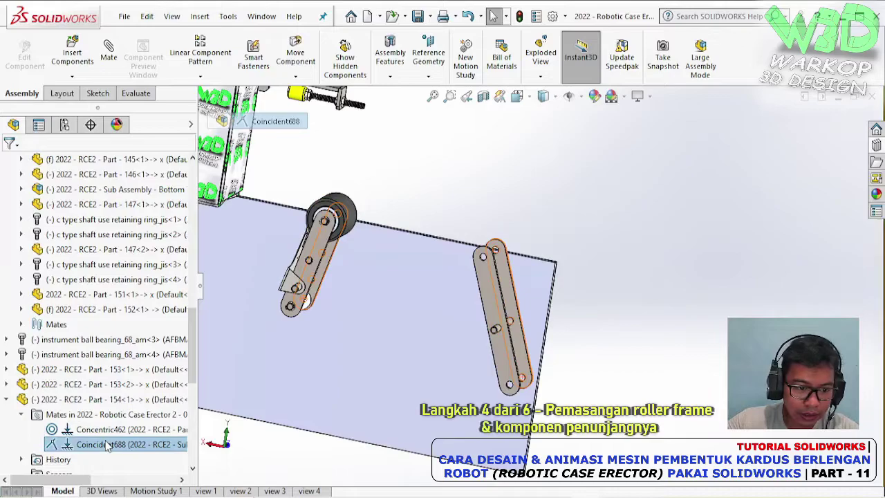
{"action": "right_click", "coordinate": [107, 446]}
{"action": "left_click", "coordinate": [163, 314]}
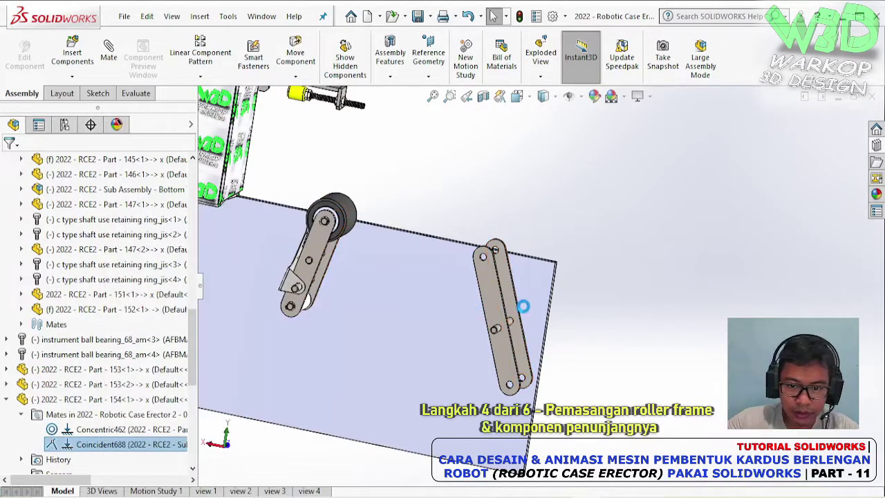
{"action": "scroll", "coordinate": [524, 306], "scroll_direction": "down", "scroll_amount": 3}
{"action": "scroll", "coordinate": [524, 302], "scroll_direction": "down", "scroll_amount": 2}
Add a 90.00mm distance mate between the plate face and the link face
{"action": "left_click", "coordinate": [568, 235]}
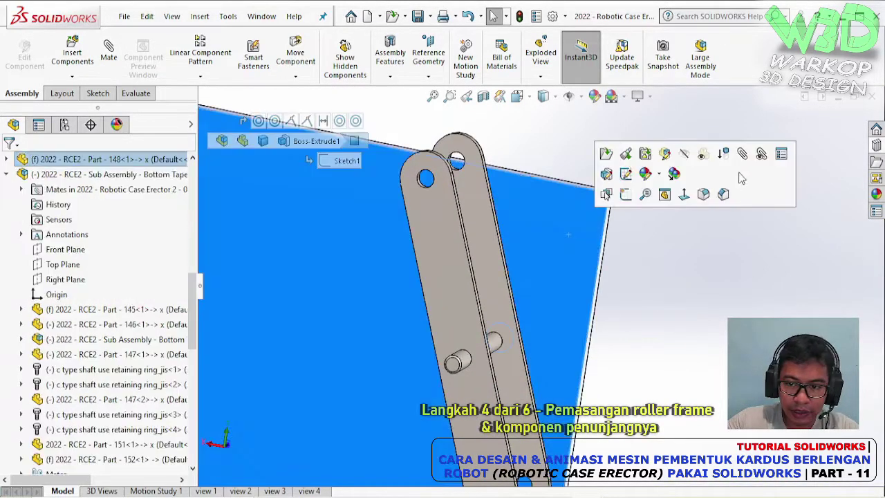
{"action": "left_click", "coordinate": [445, 273], "text": "ctrl"}
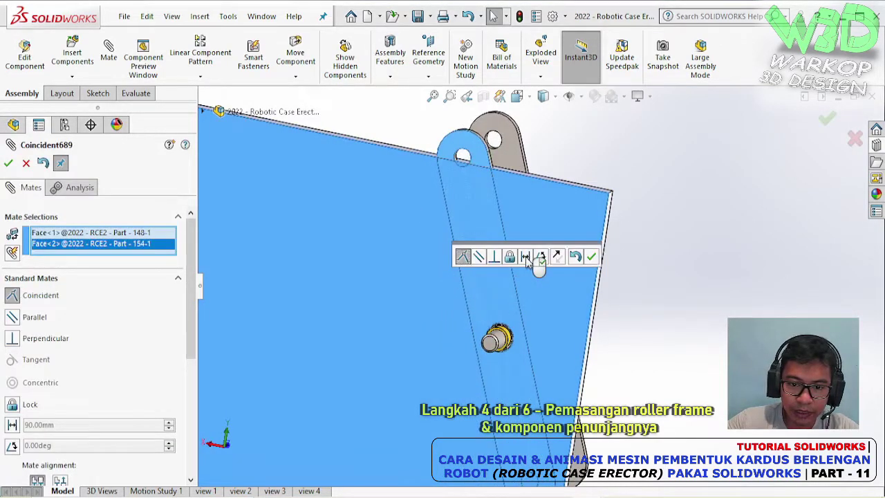
{"action": "left_click", "coordinate": [525, 257]}
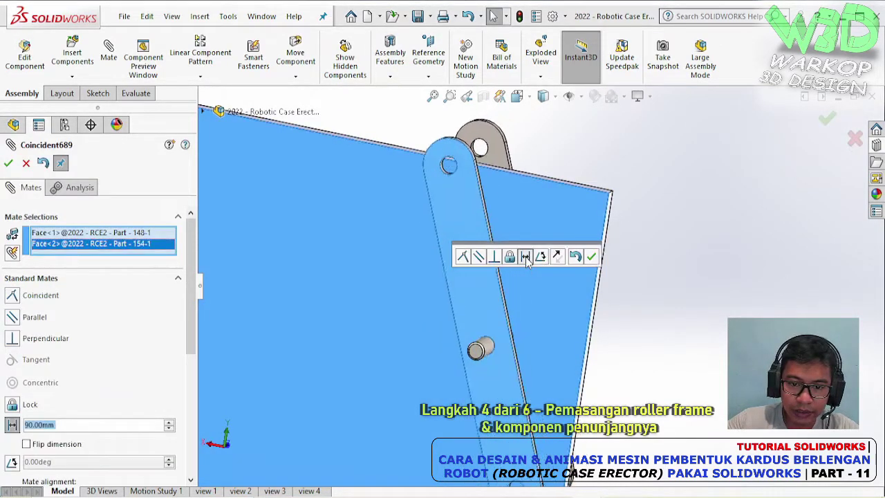
{"action": "left_click", "coordinate": [593, 257]}
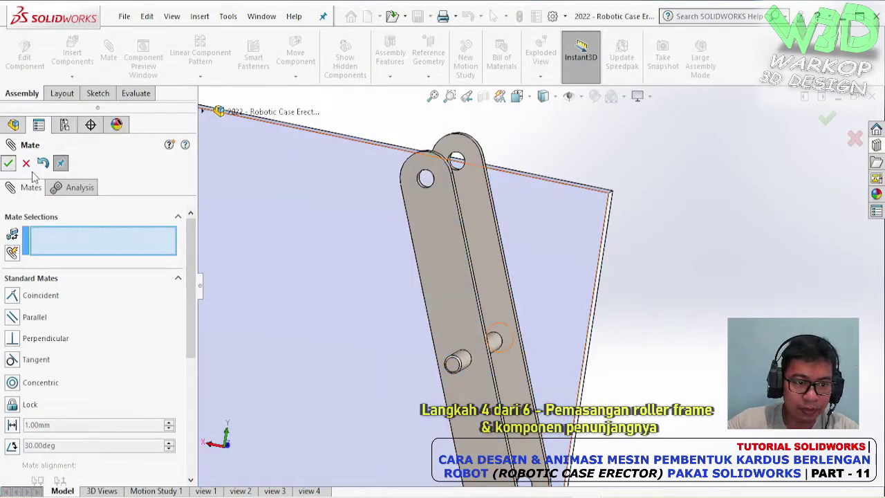
{"action": "left_click", "coordinate": [27, 163]}
{"action": "scroll", "coordinate": [363, 268], "scroll_direction": "up", "scroll_amount": 2}
{"action": "scroll", "coordinate": [363, 268], "scroll_direction": "up", "scroll_amount": 2}
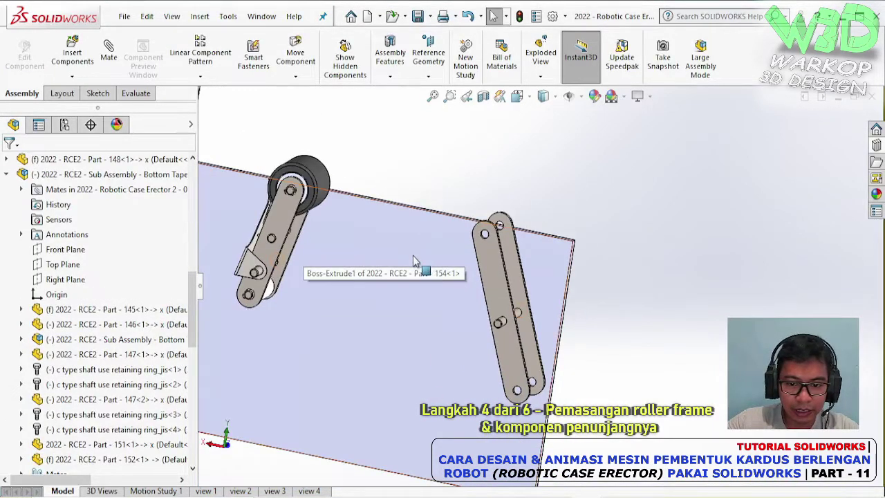
Swing the rear link to test its rotation, then place a copy of Sub Assembly - Bottom beside the plate
{"action": "left_click_drag", "start_coordinate": [510, 290], "coordinate": [515, 251]}
{"action": "key", "text": "Escape"}
{"action": "scroll", "coordinate": [321, 208], "scroll_direction": "up", "scroll_amount": 2}
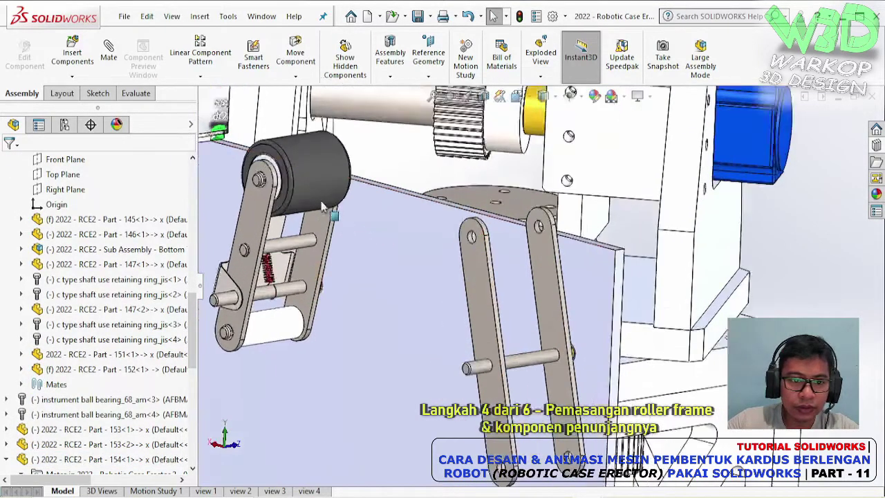
{"action": "scroll", "coordinate": [321, 207], "scroll_direction": "up", "scroll_amount": 2}
{"action": "scroll", "coordinate": [418, 191], "scroll_direction": "down", "scroll_amount": 1}
{"action": "left_click", "coordinate": [418, 191]}
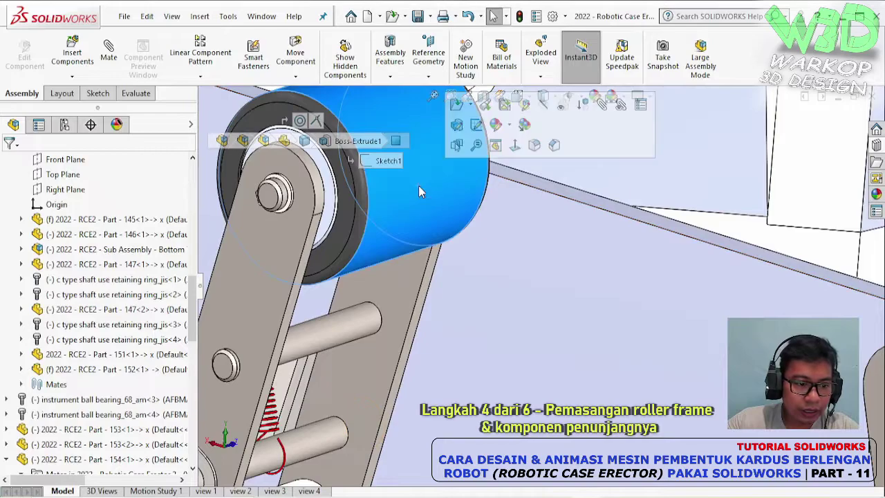
{"action": "left_click", "coordinate": [108, 253]}
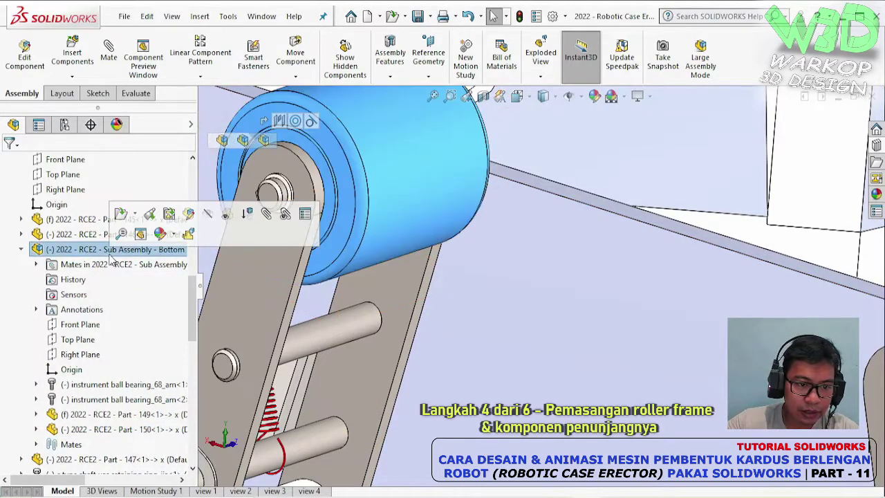
{"action": "left_click", "coordinate": [434, 192]}
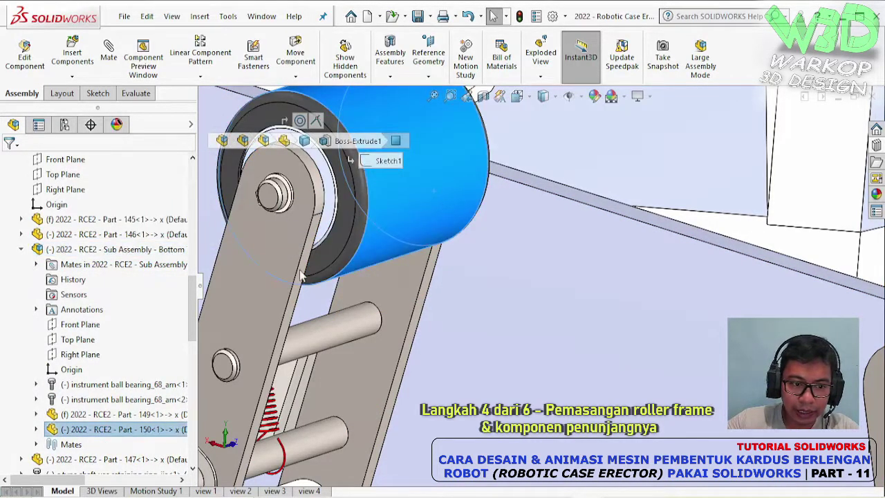
{"action": "left_click", "coordinate": [121, 250]}
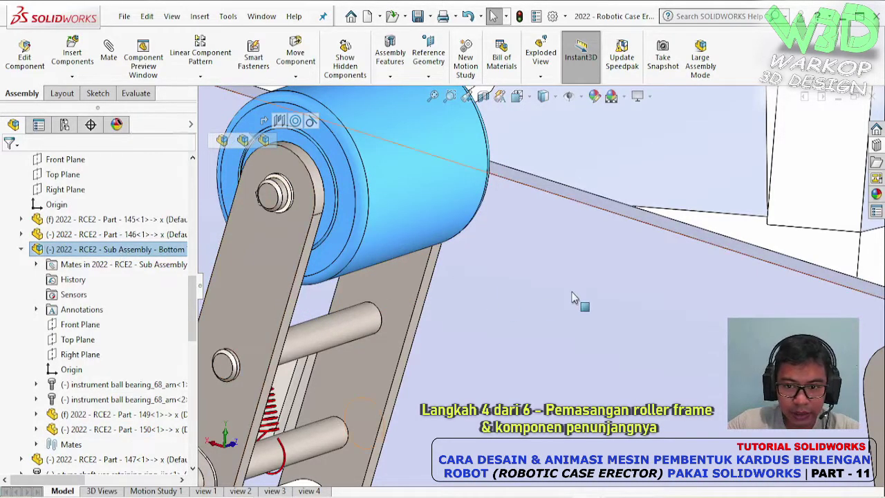
{"action": "scroll", "coordinate": [758, 269], "scroll_direction": "up", "scroll_amount": 5}
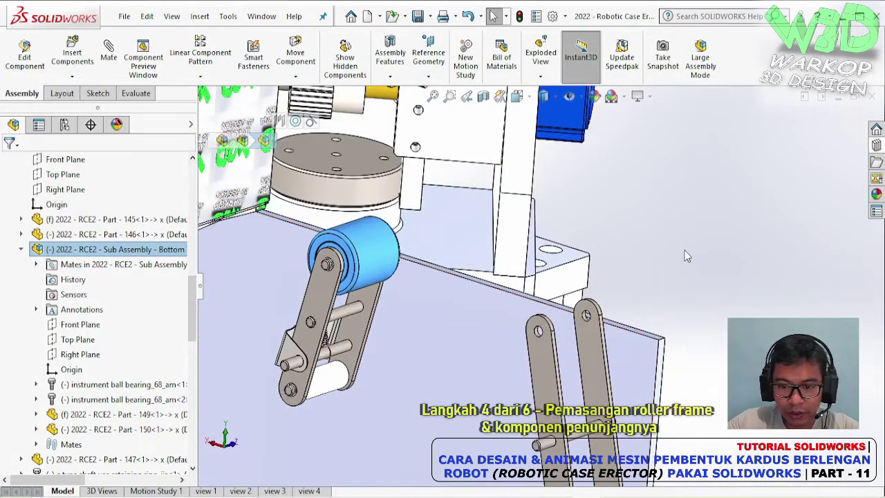
{"action": "left_click", "coordinate": [691, 252]}
{"action": "left_click", "coordinate": [751, 296]}
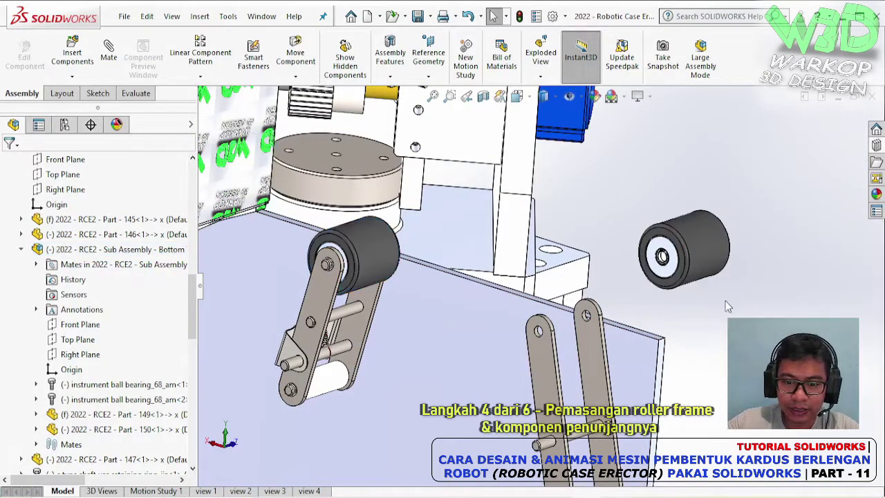
Copy the roller's axle pin and drop it off to the right of the plate
{"action": "scroll", "coordinate": [389, 293], "scroll_direction": "down", "scroll_amount": 2}
{"action": "scroll", "coordinate": [387, 290], "scroll_direction": "down", "scroll_amount": 1}
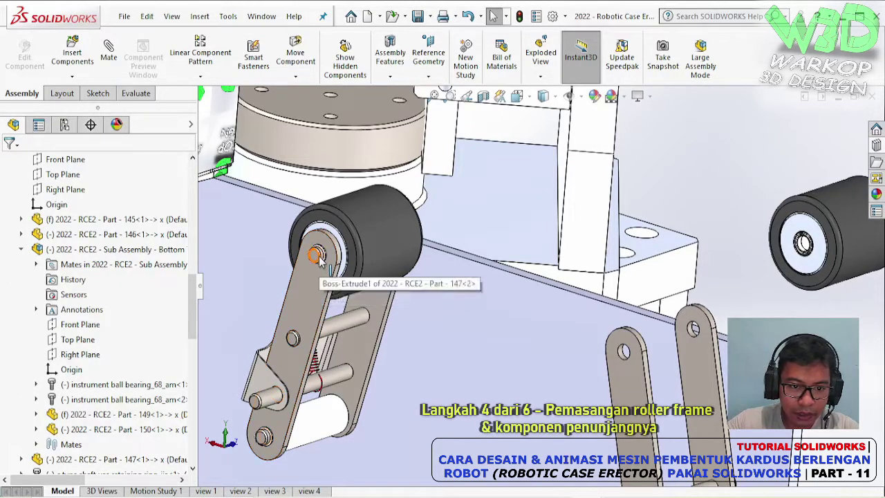
{"action": "left_click", "coordinate": [316, 257]}
{"action": "left_click_drag", "start_coordinate": [319, 261], "coordinate": [688, 202]}
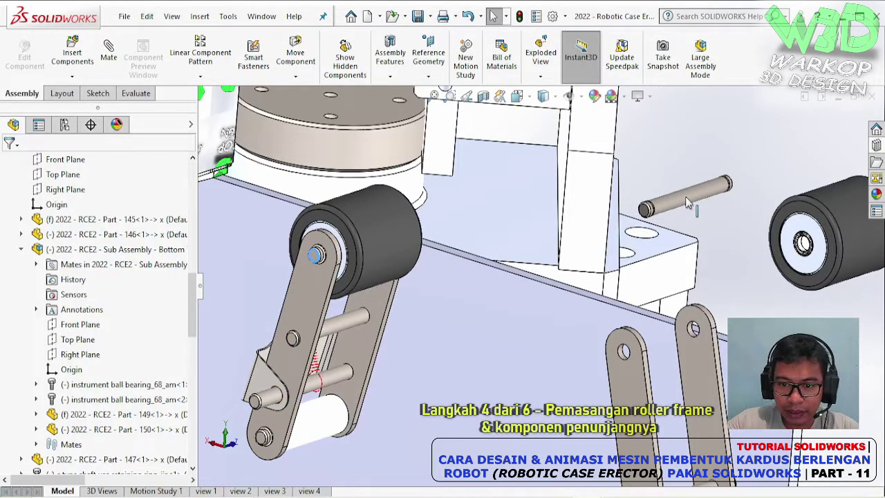
{"action": "left_click", "coordinate": [711, 233]}
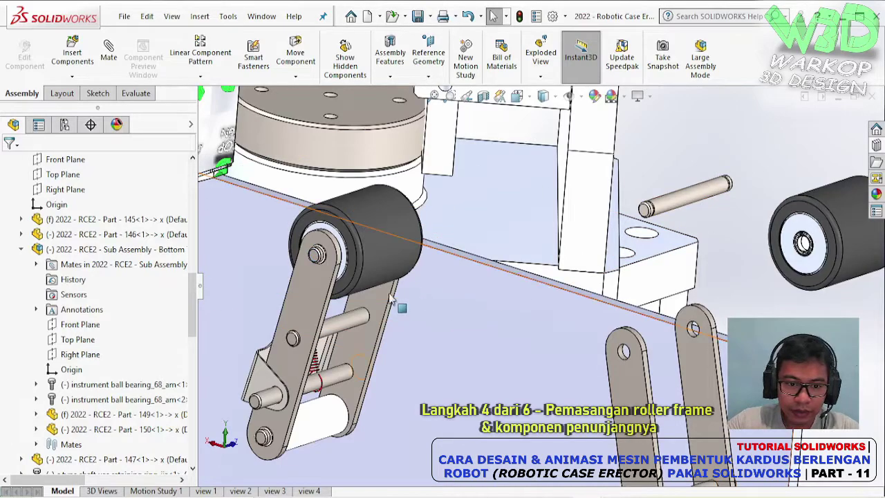
Make the copied pin concentric with the second link pair's hole
{"action": "left_click", "coordinate": [705, 198]}
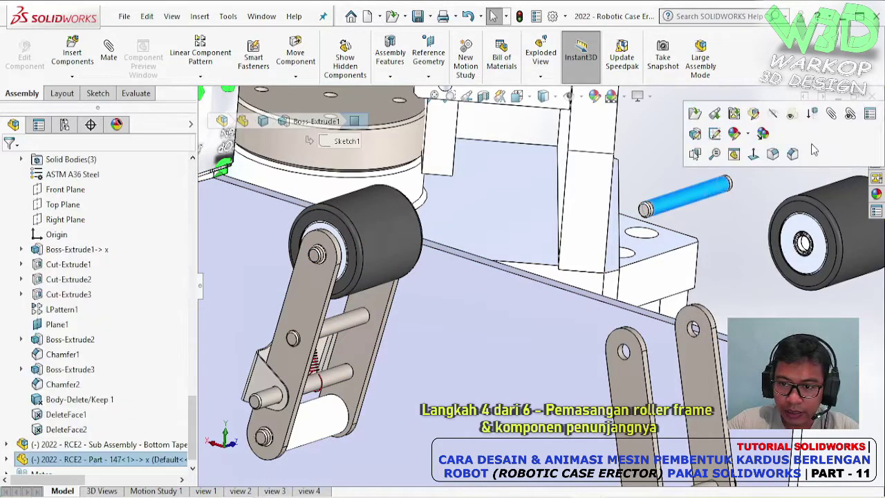
{"action": "key", "text": "m"}
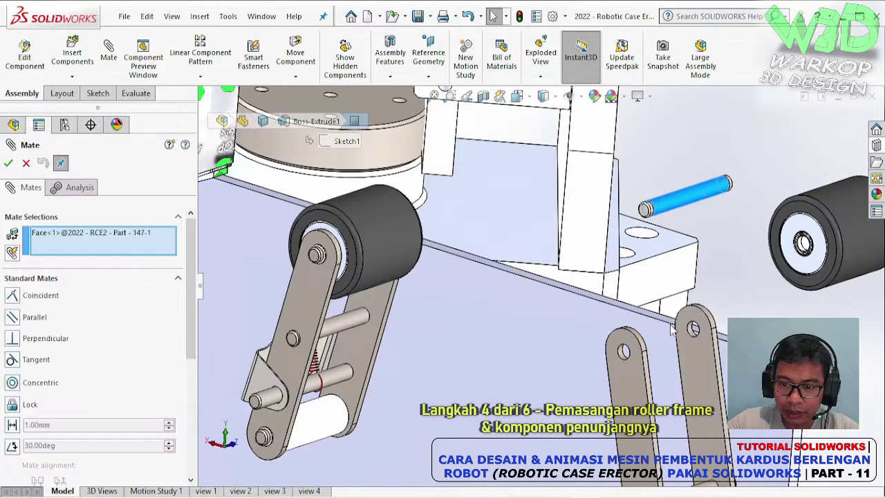
{"action": "scroll", "coordinate": [684, 335], "scroll_direction": "down", "scroll_amount": 3}
{"action": "left_click", "coordinate": [691, 318]}
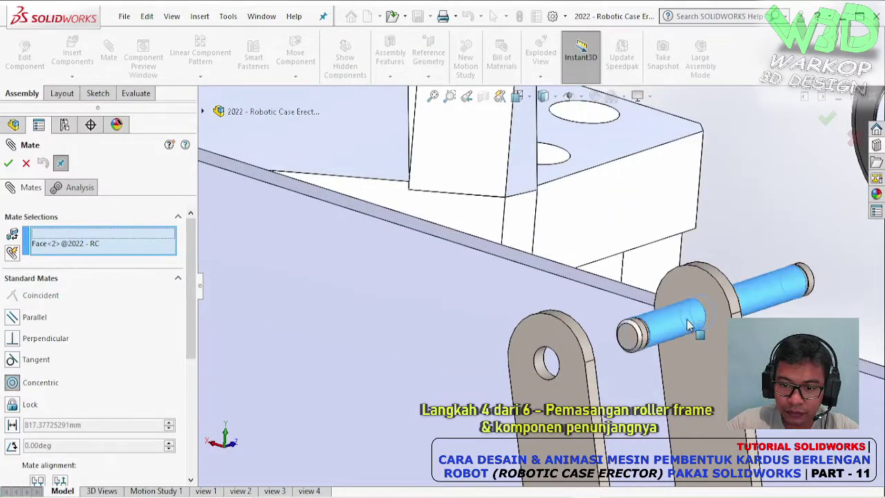
{"action": "key", "text": "Return"}
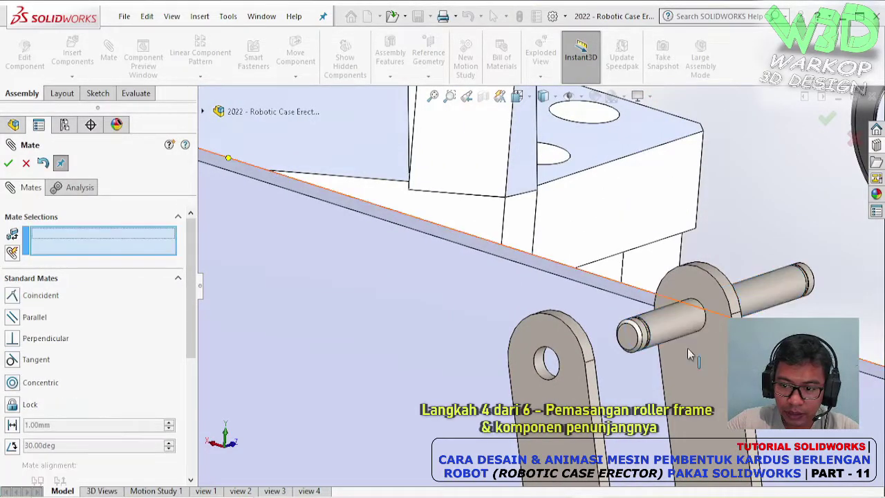
Make the pin shoulder coincident with the link face, then close the Mate tool
{"action": "scroll", "coordinate": [625, 297], "scroll_direction": "down", "scroll_amount": 5}
{"action": "scroll", "coordinate": [625, 284], "scroll_direction": "down", "scroll_amount": 3}
{"action": "scroll", "coordinate": [529, 178], "scroll_direction": "down", "scroll_amount": 2}
{"action": "scroll", "coordinate": [529, 178], "scroll_direction": "down", "scroll_amount": 1}
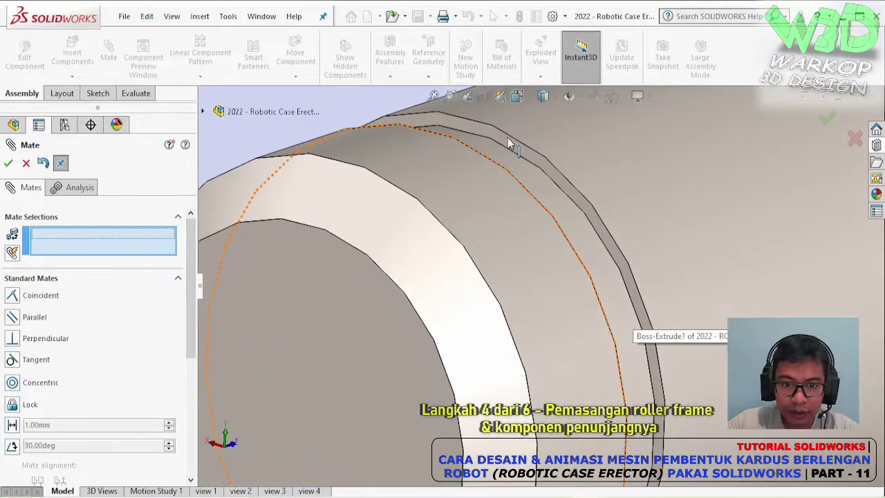
{"action": "left_click", "coordinate": [507, 137]}
{"action": "scroll", "coordinate": [508, 138], "scroll_direction": "up", "scroll_amount": 3}
{"action": "scroll", "coordinate": [401, 387], "scroll_direction": "up", "scroll_amount": 3}
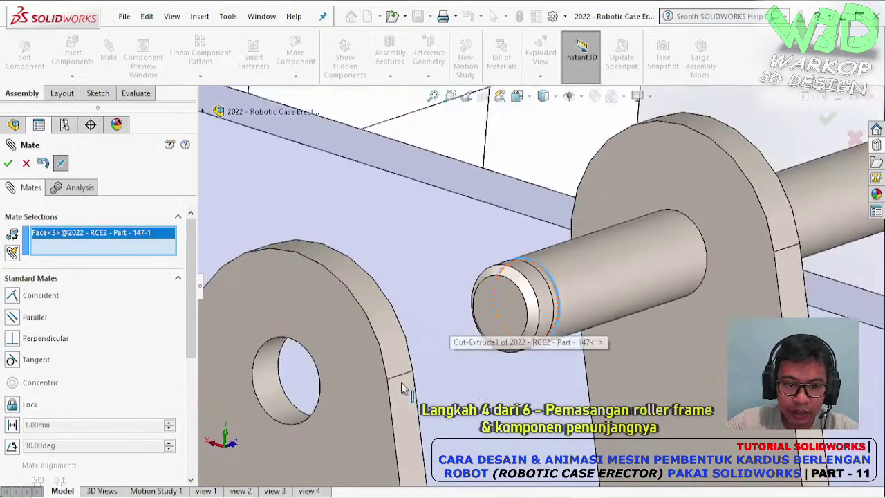
{"action": "left_click", "coordinate": [349, 345]}
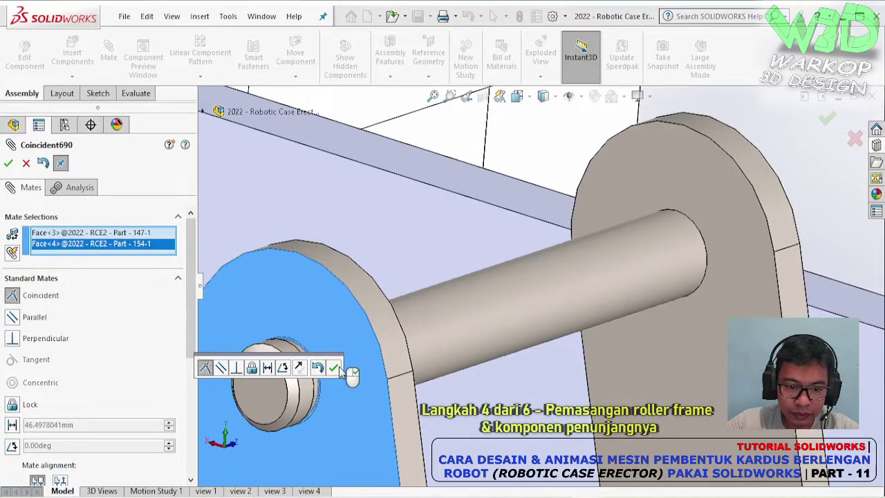
{"action": "left_click", "coordinate": [335, 368]}
{"action": "key", "text": "Escape"}
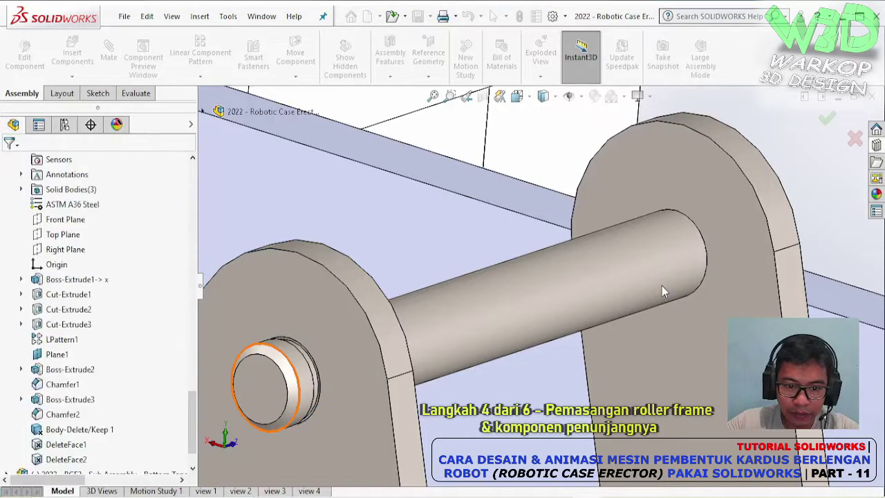
{"action": "middle_click_drag", "start_coordinate": [662, 285], "coordinate": [681, 257]}
{"action": "scroll", "coordinate": [691, 207], "scroll_direction": "up", "scroll_amount": 5}
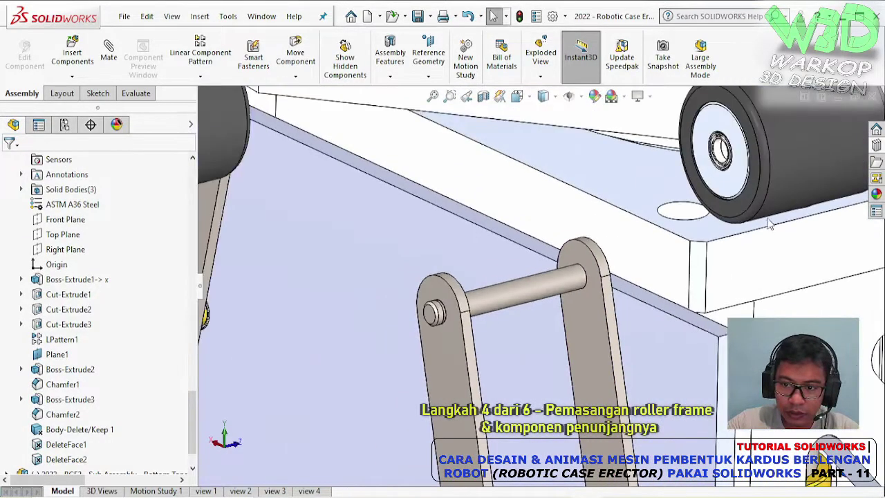
{"action": "scroll", "coordinate": [702, 142], "scroll_direction": "down", "scroll_amount": 2}
Make the copied roller's bearing inner race concentric with the pin
{"action": "left_click", "coordinate": [702, 142]}
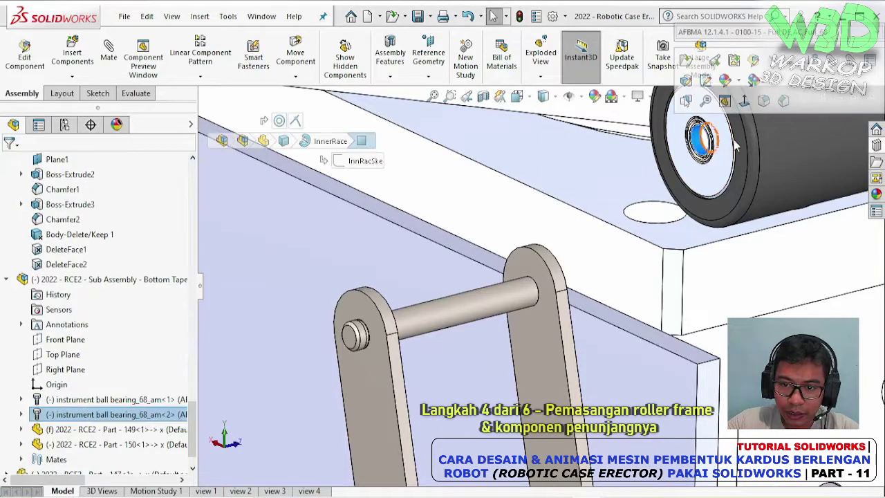
{"action": "left_click", "coordinate": [478, 306]}
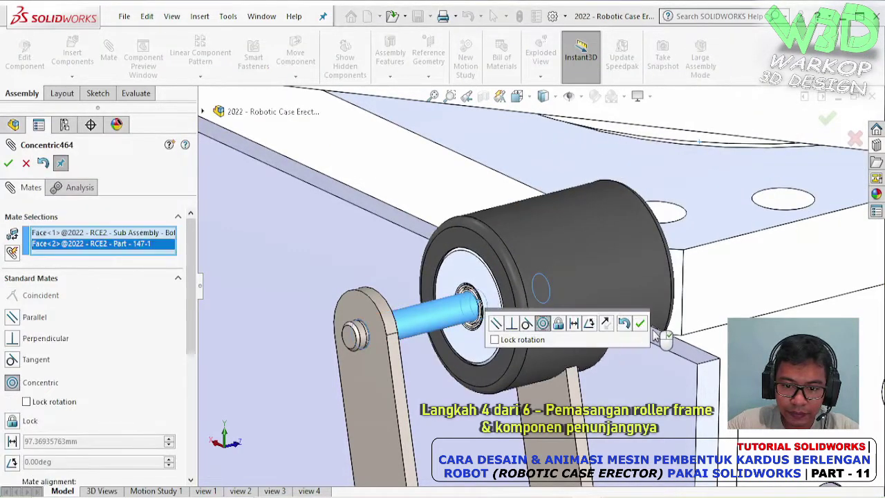
{"action": "left_click", "coordinate": [640, 326]}
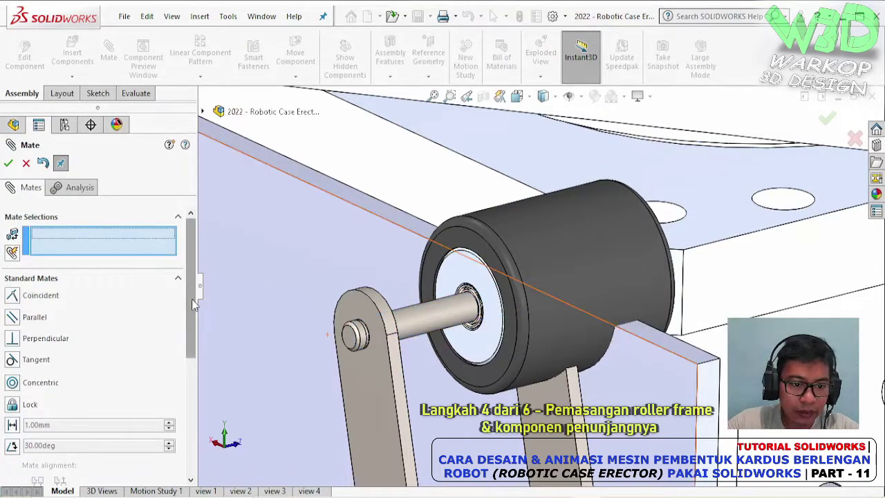
Centre the roller between both frame plates with a Width mate on its two end faces
{"action": "left_click_drag", "start_coordinate": [192, 299], "coordinate": [191, 370]}
{"action": "scroll", "coordinate": [97, 345], "scroll_direction": "down", "scroll_amount": 2}
{"action": "left_click", "coordinate": [33, 277]}
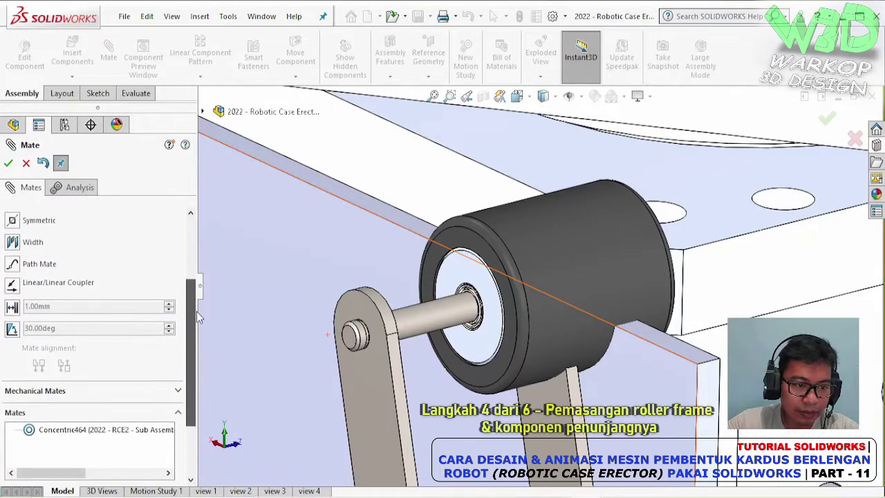
{"action": "left_click", "coordinate": [13, 243]}
{"action": "left_click", "coordinate": [484, 277]}
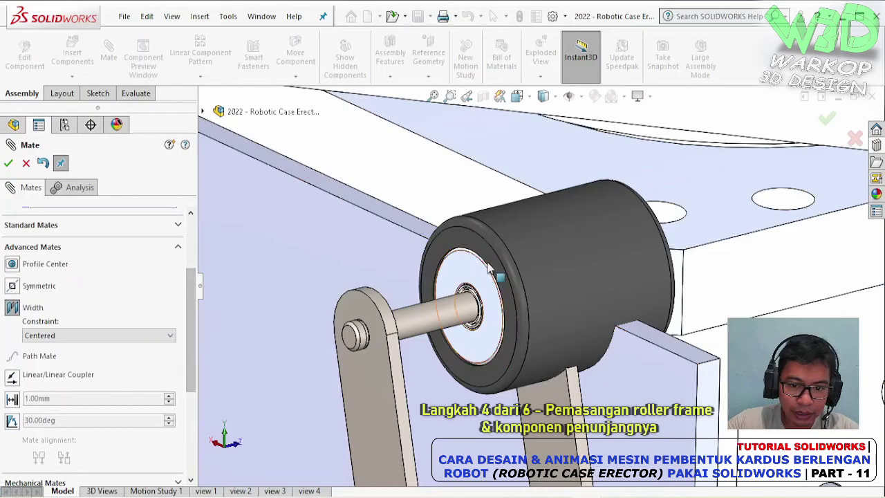
{"action": "middle_click_drag", "start_coordinate": [484, 276], "coordinate": [427, 283]}
{"action": "left_click", "coordinate": [678, 229]}
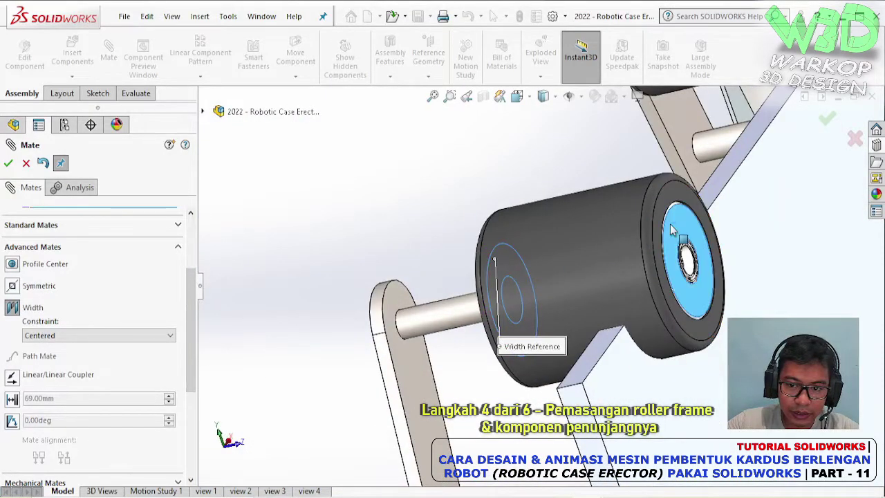
{"action": "left_click", "coordinate": [397, 309]}
{"action": "middle_click_drag", "start_coordinate": [397, 309], "coordinate": [586, 392]}
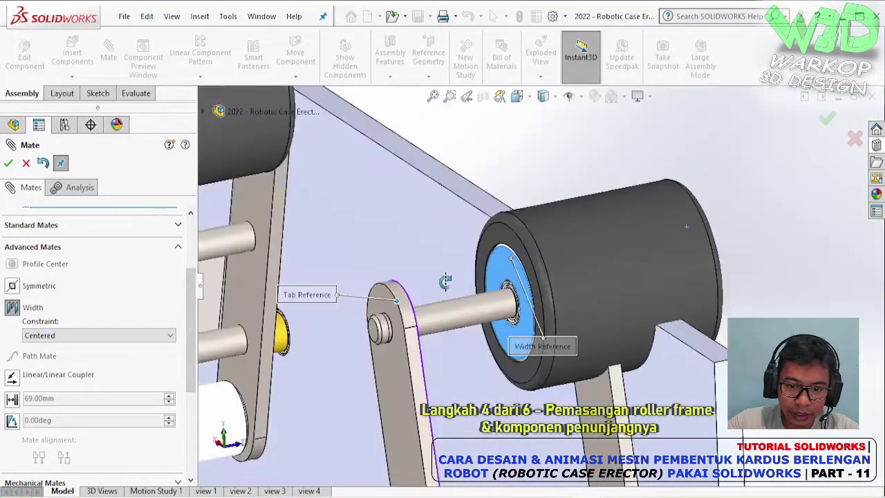
{"action": "left_click", "coordinate": [586, 392]}
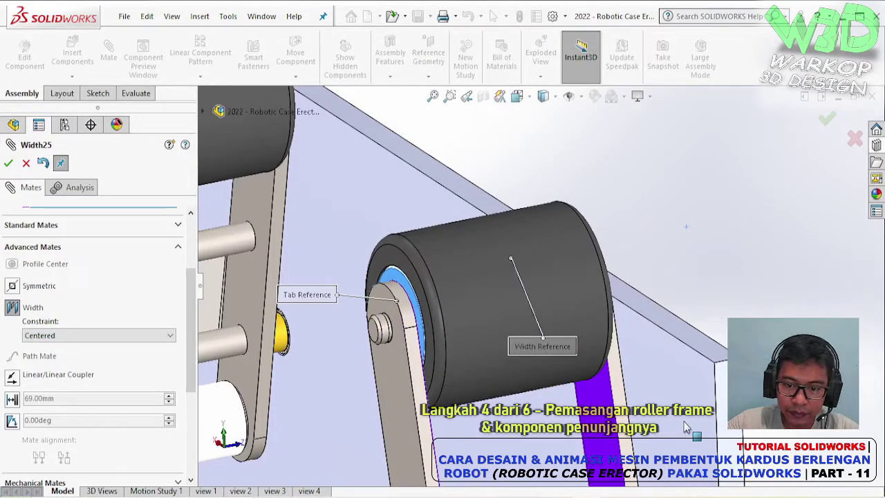
{"action": "left_click", "coordinate": [9, 164]}
Drag a copy of the first arm's retaining ring out beside the second roller frame
{"action": "scroll", "coordinate": [538, 323], "scroll_direction": "up", "scroll_amount": 6}
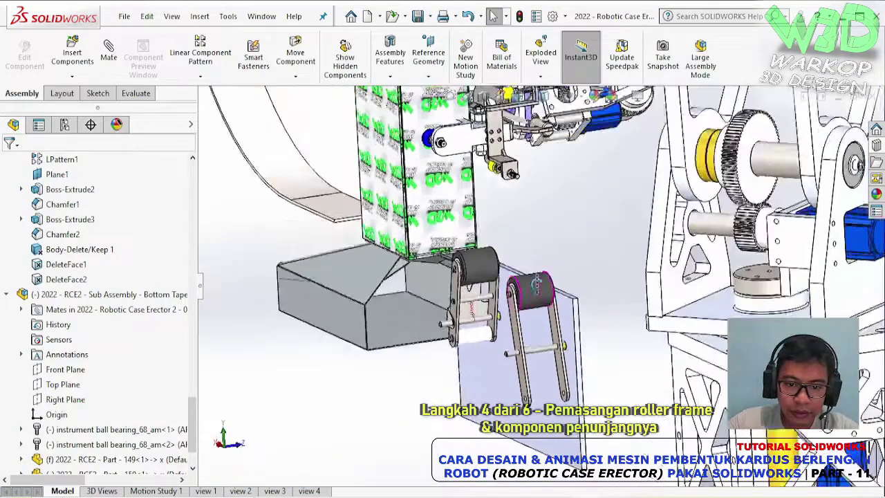
{"action": "middle_click_drag", "start_coordinate": [497, 297], "coordinate": [469, 279]}
{"action": "scroll", "coordinate": [470, 279], "scroll_direction": "down", "scroll_amount": 5}
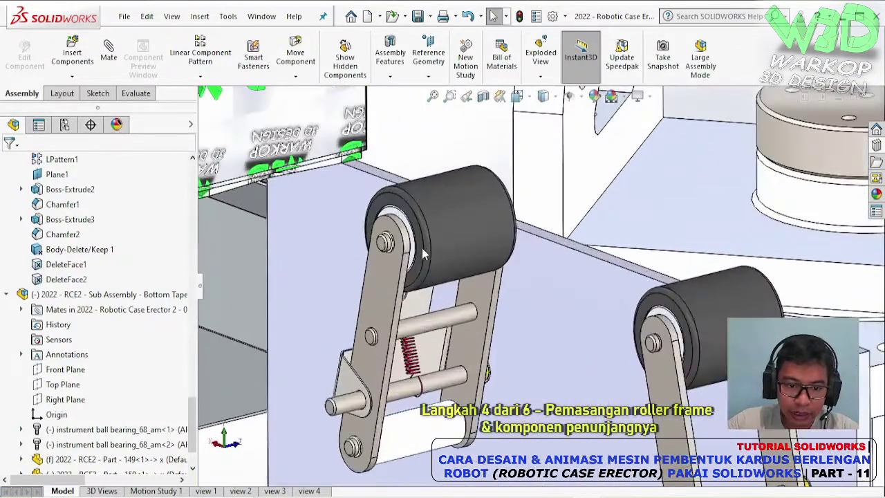
{"action": "scroll", "coordinate": [412, 257], "scroll_direction": "down", "scroll_amount": 1}
{"action": "scroll", "coordinate": [412, 258], "scroll_direction": "down", "scroll_amount": 1}
{"action": "scroll", "coordinate": [412, 257], "scroll_direction": "down", "scroll_amount": 2}
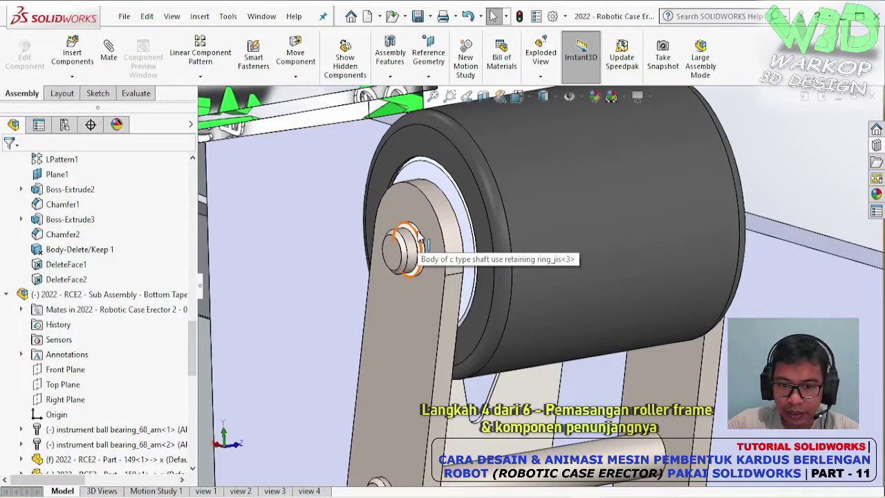
{"action": "left_click", "coordinate": [416, 236]}
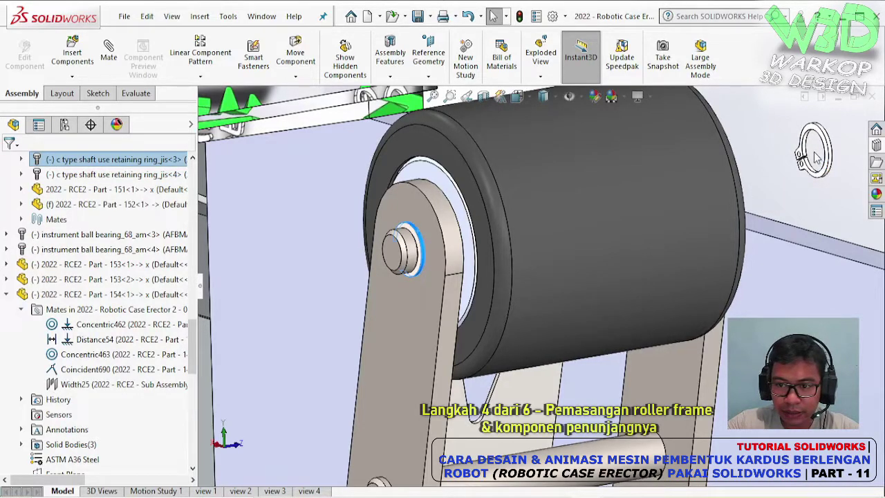
{"action": "left_click_drag", "start_coordinate": [816, 158], "coordinate": [635, 242]}
{"action": "scroll", "coordinate": [635, 242], "scroll_direction": "down", "scroll_amount": 2}
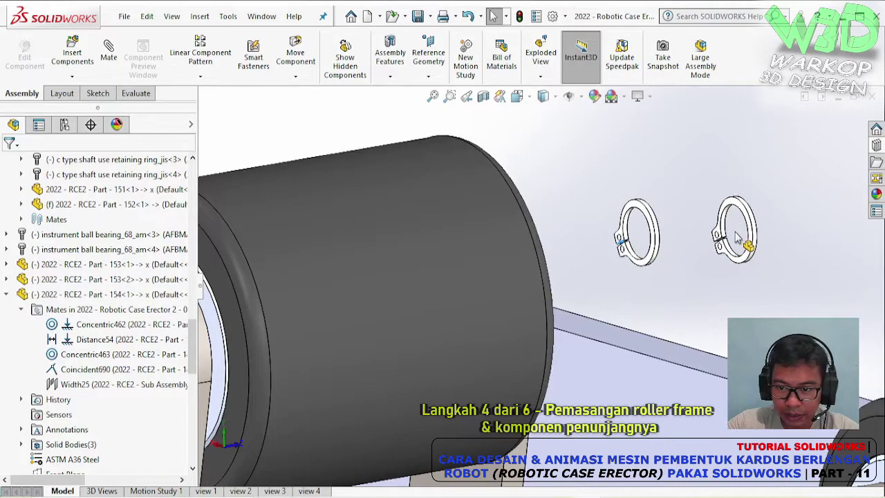
{"action": "left_click", "coordinate": [736, 236]}
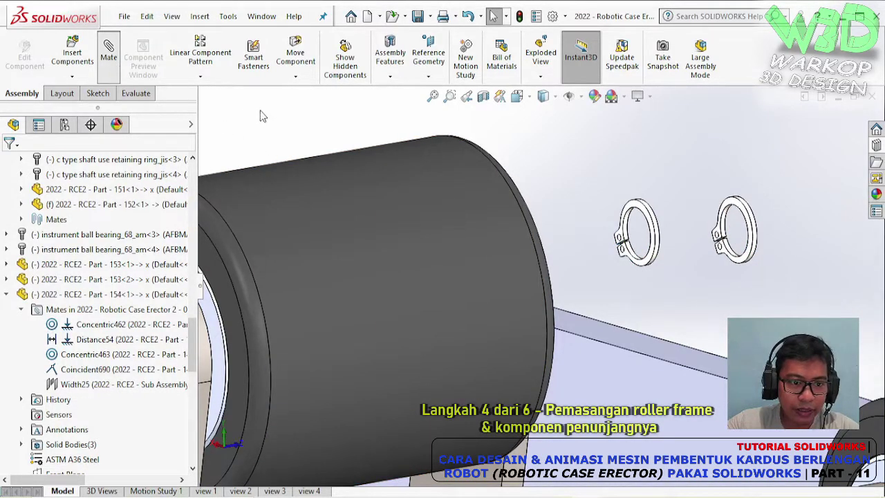
Mate the retaining ring's inner face concentric with the second arm's pin face
{"action": "left_click", "coordinate": [109, 51]}
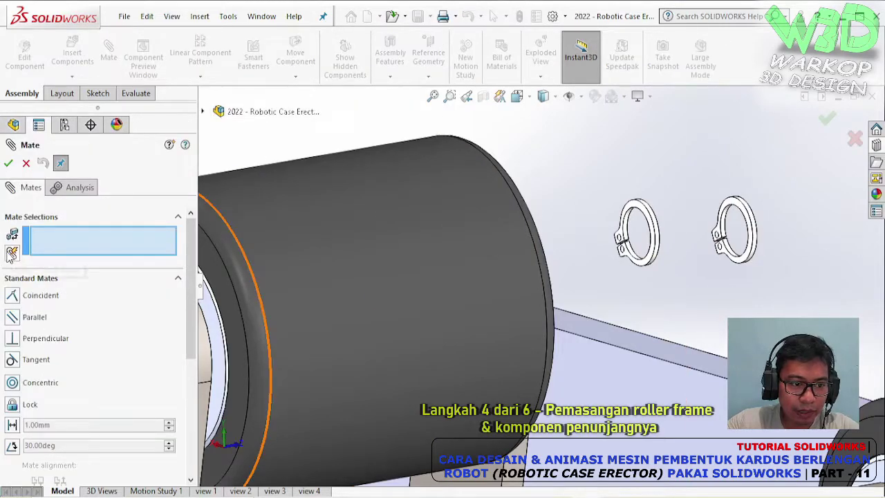
{"action": "scroll", "coordinate": [12, 253], "scroll_direction": "down", "scroll_amount": 2}
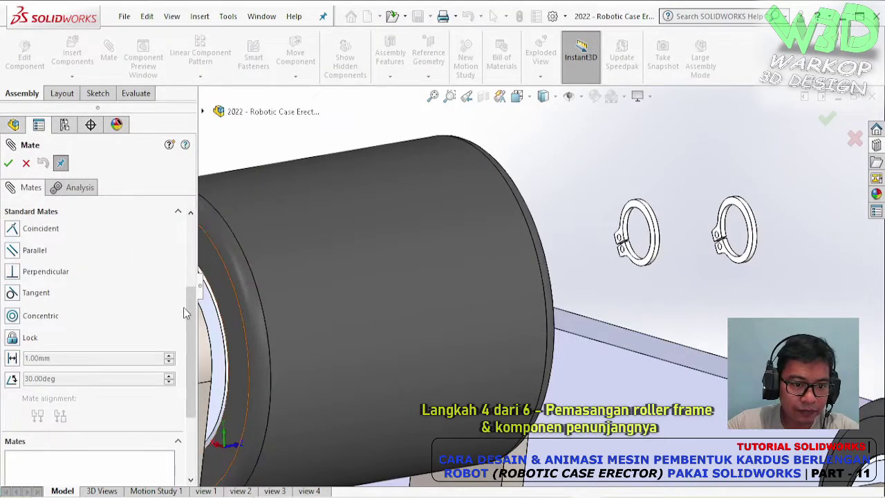
{"action": "scroll", "coordinate": [183, 306], "scroll_direction": "up", "scroll_amount": 2}
{"action": "scroll", "coordinate": [610, 336], "scroll_direction": "up", "scroll_amount": 3}
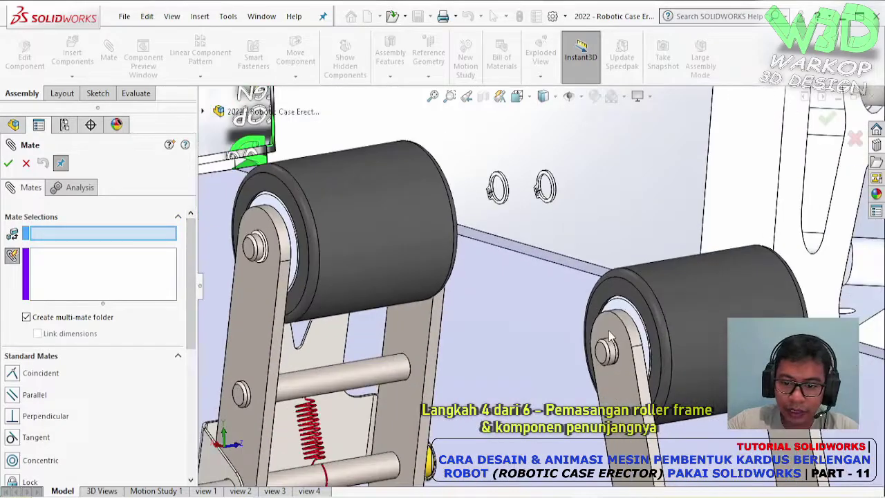
{"action": "scroll", "coordinate": [609, 336], "scroll_direction": "down", "scroll_amount": 3}
{"action": "scroll", "coordinate": [604, 344], "scroll_direction": "down", "scroll_amount": 3}
{"action": "left_click", "coordinate": [559, 349]}
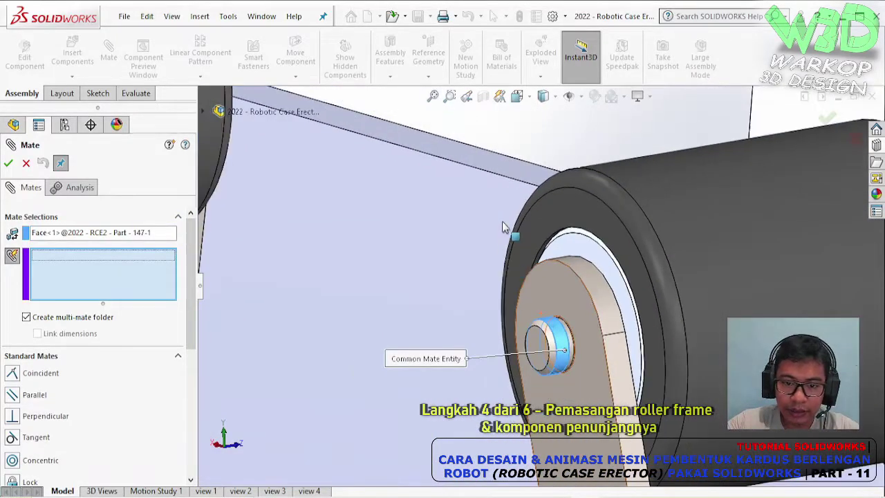
{"action": "scroll", "coordinate": [494, 207], "scroll_direction": "up", "scroll_amount": 3}
{"action": "scroll", "coordinate": [460, 202], "scroll_direction": "down", "scroll_amount": 3}
{"action": "scroll", "coordinate": [422, 198], "scroll_direction": "down", "scroll_amount": 2}
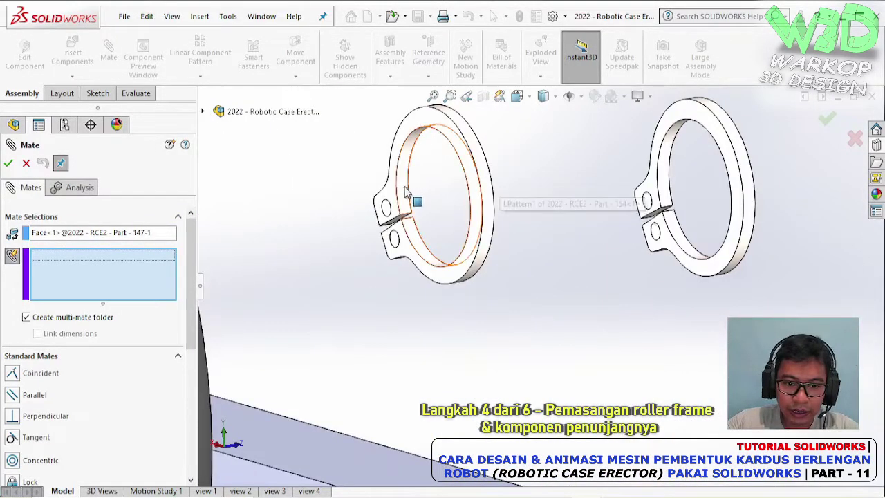
{"action": "left_click", "coordinate": [668, 201]}
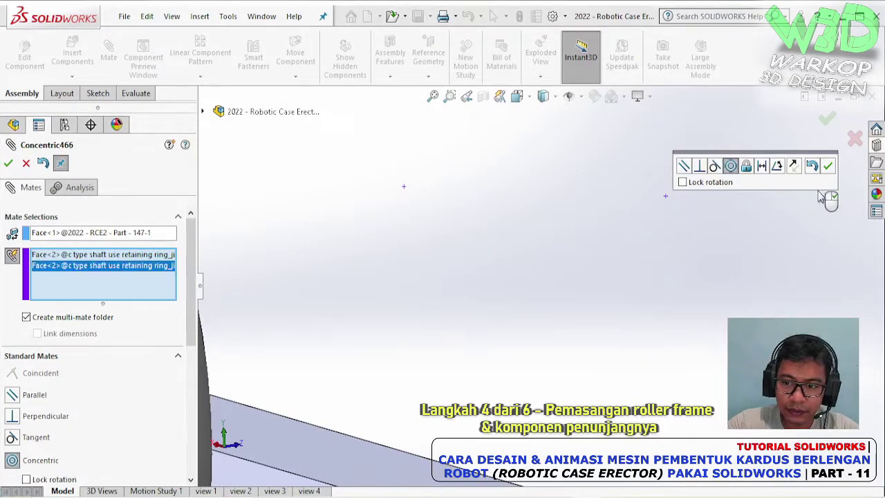
{"action": "left_click", "coordinate": [828, 167]}
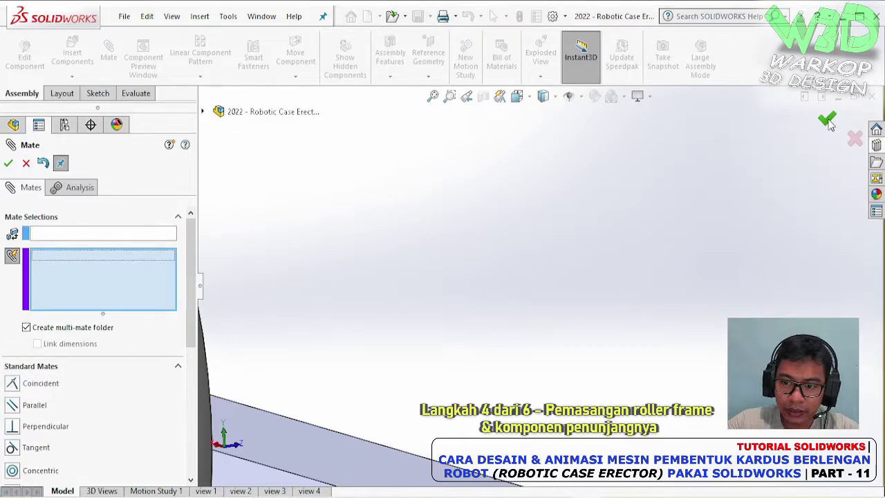
{"action": "key", "text": "Escape"}
{"action": "scroll", "coordinate": [645, 228], "scroll_direction": "up", "scroll_amount": 3}
{"action": "scroll", "coordinate": [673, 292], "scroll_direction": "up", "scroll_amount": 3}
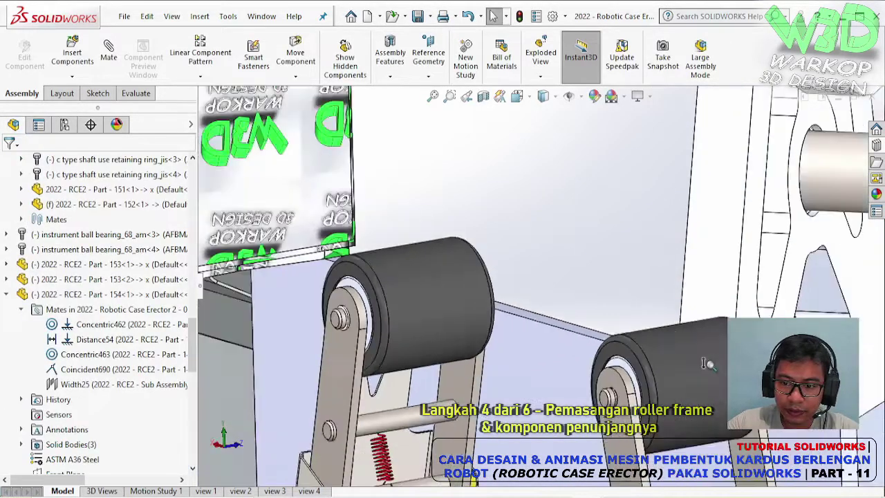
{"action": "scroll", "coordinate": [643, 307], "scroll_direction": "up", "scroll_amount": 2}
{"action": "mouse_move", "coordinate": [636, 313]}
{"action": "middle_mouse_down"}
{"action": "mouse_move", "coordinate": [519, 239]}
{"action": "mouse_move", "coordinate": [476, 228]}
{"action": "mouse_move", "coordinate": [525, 269]}
{"action": "middle_mouse_up"}
{"action": "scroll", "coordinate": [477, 228], "scroll_direction": "up", "scroll_amount": 2}
{"action": "scroll", "coordinate": [539, 283], "scroll_direction": "up", "scroll_amount": 3}
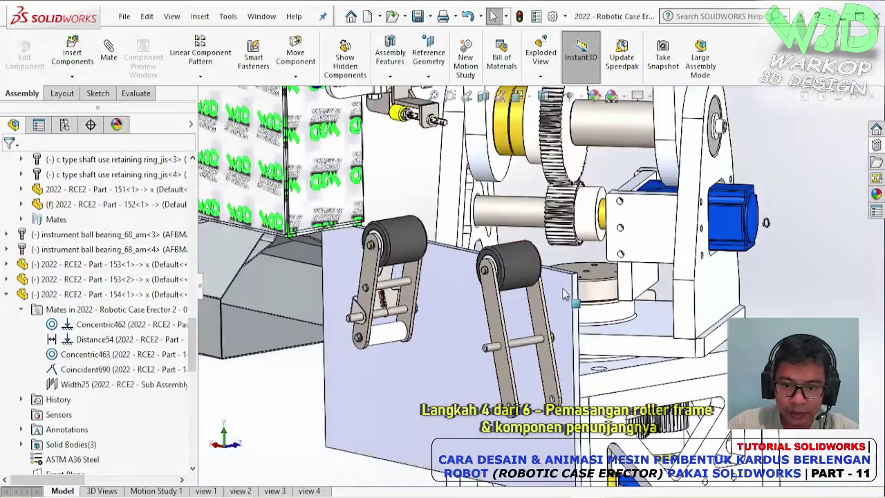
{"action": "scroll", "coordinate": [565, 304], "scroll_direction": "up", "scroll_amount": 2}
{"action": "scroll", "coordinate": [565, 303], "scroll_direction": "up", "scroll_amount": 3}
{"action": "middle_click_drag", "start_coordinate": [565, 303], "coordinate": [503, 284]}
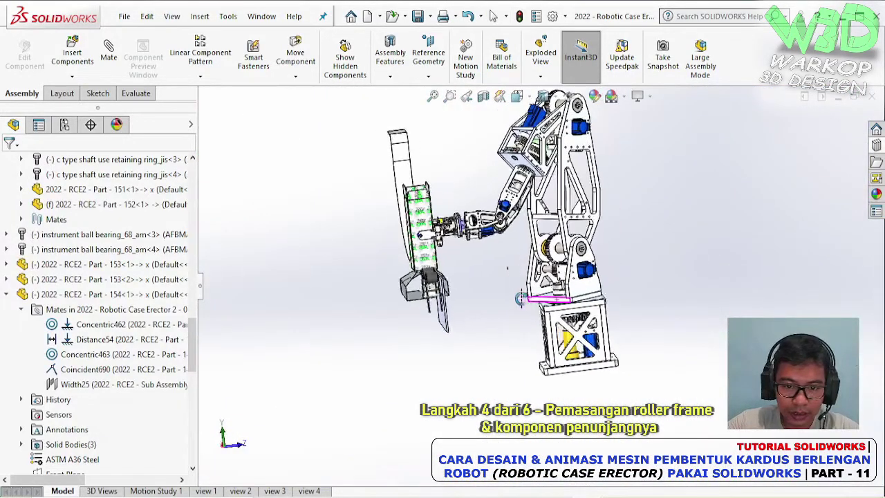
{"action": "scroll", "coordinate": [503, 284], "scroll_direction": "down", "scroll_amount": 3}
{"action": "scroll", "coordinate": [525, 273], "scroll_direction": "down", "scroll_amount": 3}
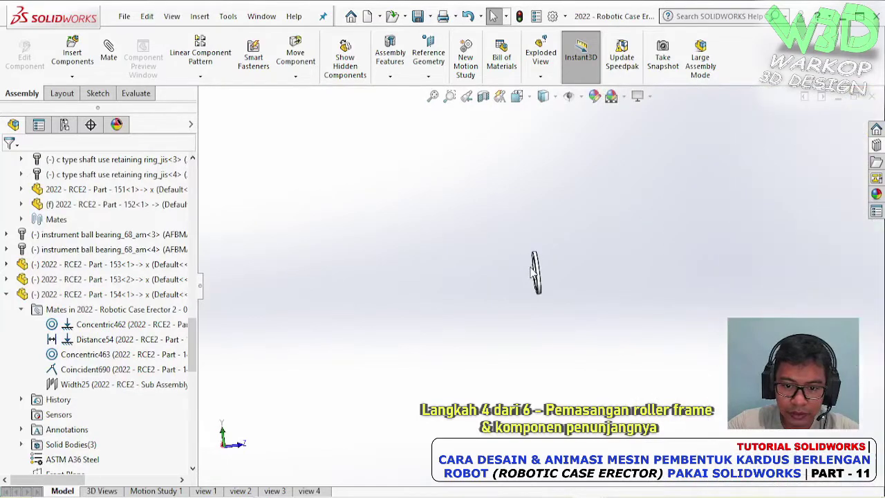
{"action": "scroll", "coordinate": [555, 252], "scroll_direction": "down", "scroll_amount": 3}
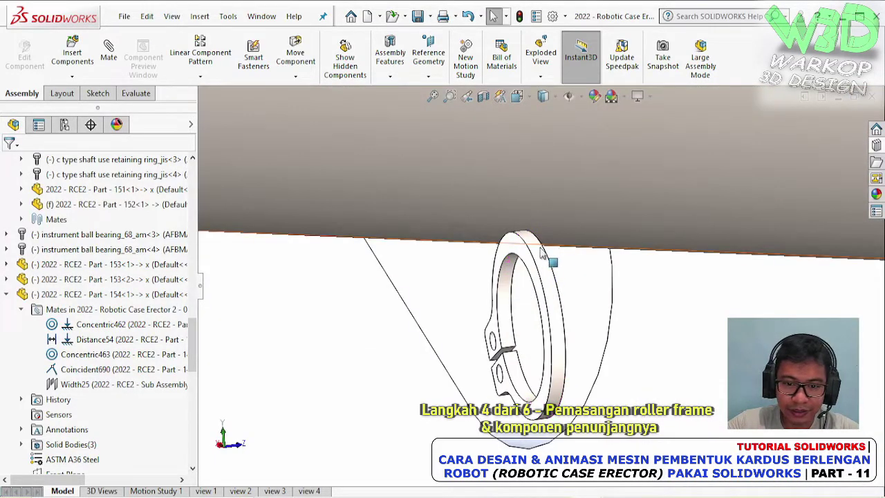
Seat the loose retaining ring flat against Part 147's face with a coincident mate
{"action": "left_click", "coordinate": [515, 251]}
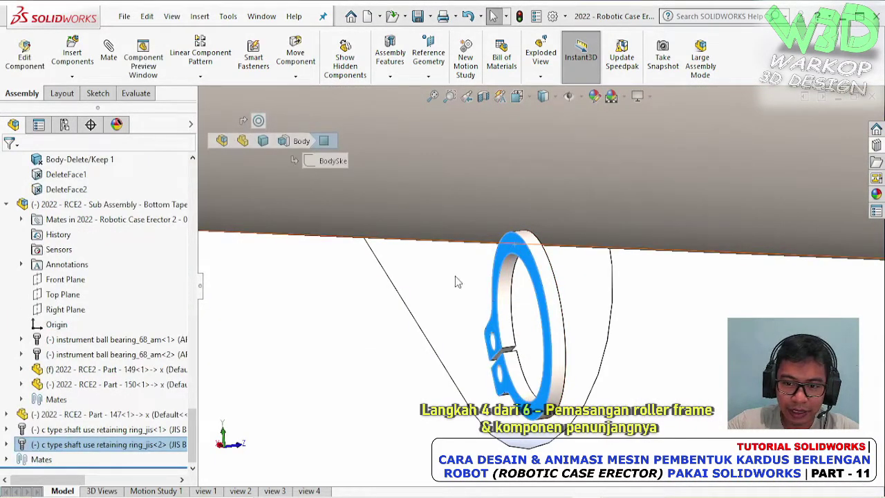
{"action": "scroll", "coordinate": [398, 272], "scroll_direction": "up", "scroll_amount": 3}
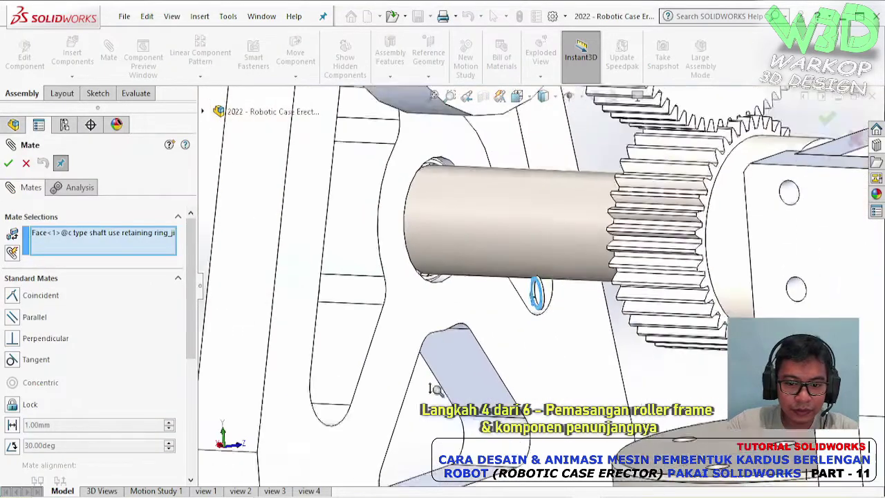
{"action": "scroll", "coordinate": [398, 273], "scroll_direction": "up", "scroll_amount": 3}
{"action": "scroll", "coordinate": [484, 277], "scroll_direction": "up", "scroll_amount": 5}
{"action": "scroll", "coordinate": [247, 351], "scroll_direction": "down", "scroll_amount": 3}
{"action": "scroll", "coordinate": [365, 316], "scroll_direction": "down", "scroll_amount": 3}
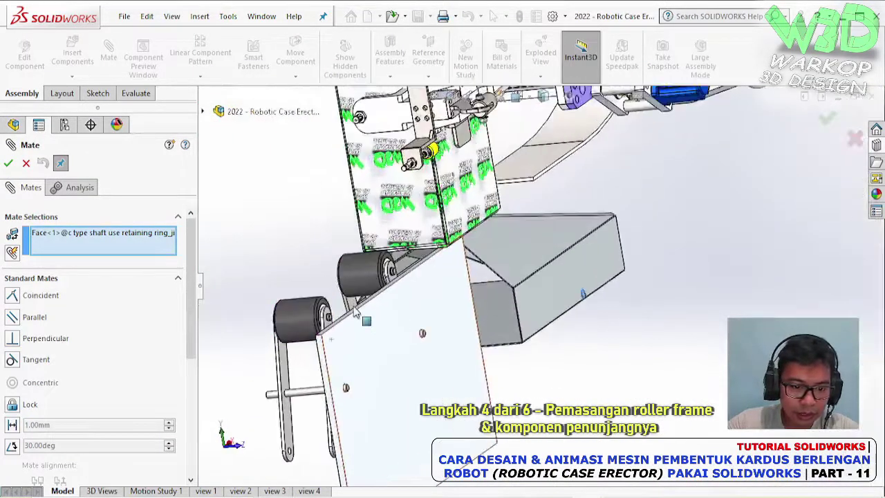
{"action": "scroll", "coordinate": [346, 315], "scroll_direction": "down", "scroll_amount": 2}
{"action": "scroll", "coordinate": [356, 315], "scroll_direction": "down", "scroll_amount": 2}
{"action": "scroll", "coordinate": [442, 328], "scroll_direction": "down", "scroll_amount": 2}
{"action": "scroll", "coordinate": [497, 339], "scroll_direction": "down", "scroll_amount": 2}
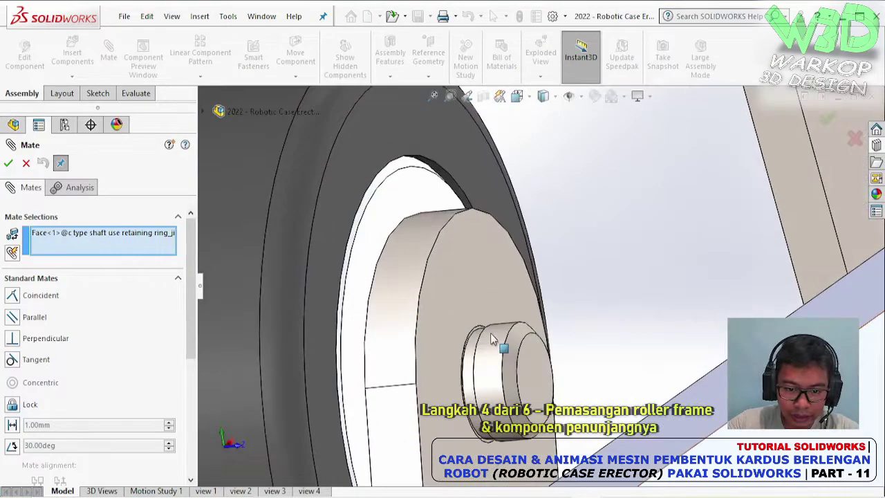
{"action": "scroll", "coordinate": [503, 324], "scroll_direction": "down", "scroll_amount": 2}
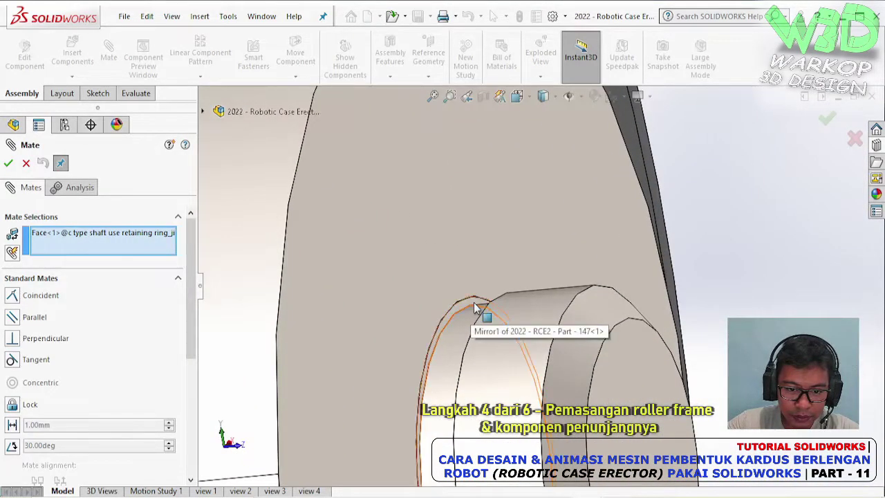
{"action": "left_click", "coordinate": [475, 309]}
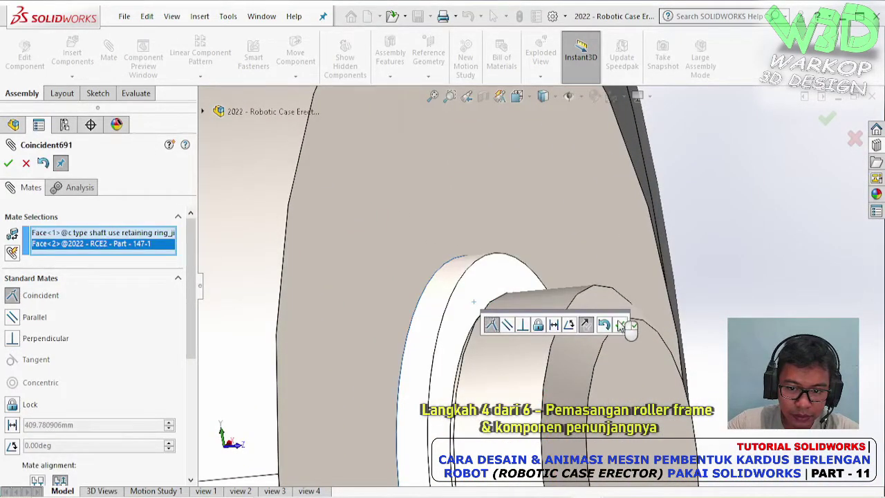
{"action": "left_click", "coordinate": [620, 325]}
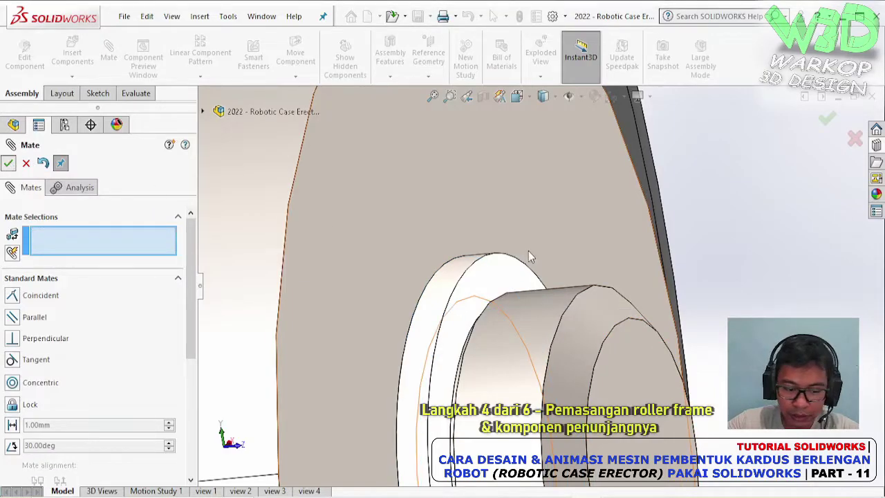
{"action": "key", "text": "Escape"}
{"action": "scroll", "coordinate": [567, 315], "scroll_direction": "up", "scroll_amount": 2}
{"action": "scroll", "coordinate": [600, 362], "scroll_direction": "up", "scroll_amount": 2}
Select the first retaining ring and make arm Part-154 transparent to expose the shaft end
{"action": "scroll", "coordinate": [642, 435], "scroll_direction": "up", "scroll_amount": 2}
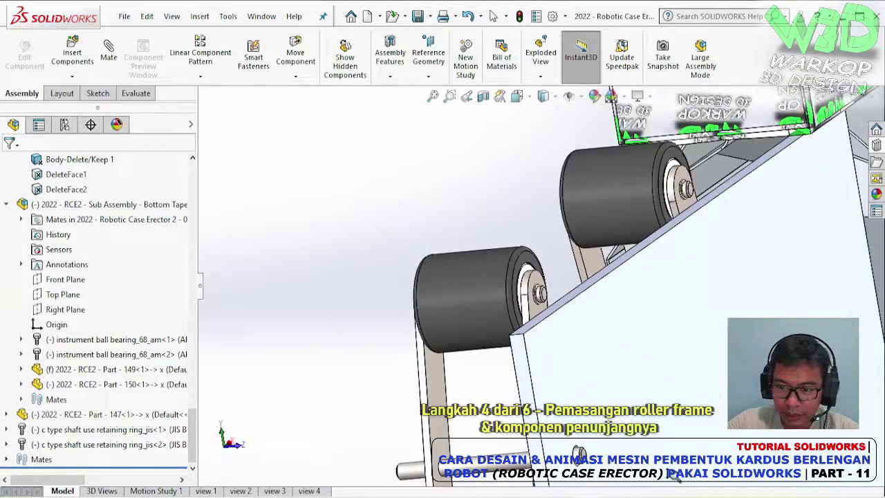
{"action": "scroll", "coordinate": [669, 474], "scroll_direction": "up", "scroll_amount": 2}
{"action": "scroll", "coordinate": [663, 456], "scroll_direction": "up", "scroll_amount": 2}
{"action": "mouse_move", "coordinate": [656, 428]}
{"action": "middle_mouse_down"}
{"action": "mouse_move", "coordinate": [644, 353]}
{"action": "mouse_move", "coordinate": [589, 324]}
{"action": "middle_mouse_up"}
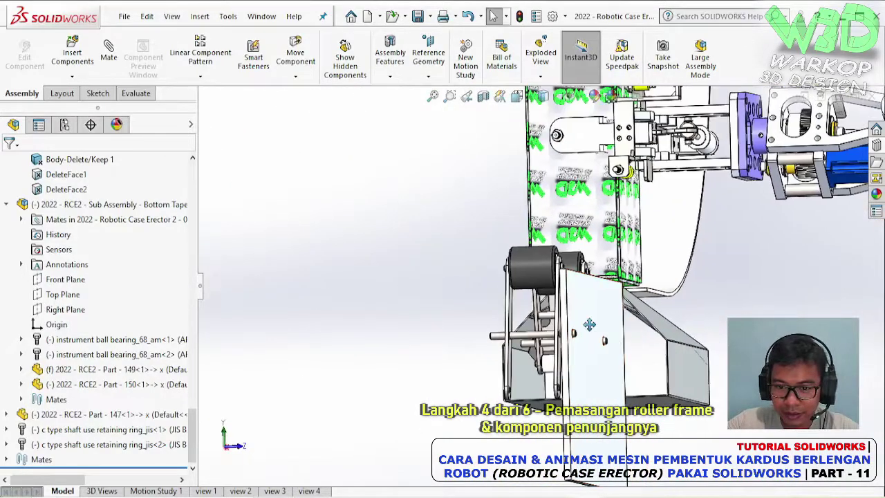
{"action": "scroll", "coordinate": [589, 318], "scroll_direction": "up", "scroll_amount": 3}
{"action": "scroll", "coordinate": [622, 304], "scroll_direction": "up", "scroll_amount": 3}
{"action": "scroll", "coordinate": [656, 300], "scroll_direction": "up", "scroll_amount": 2}
{"action": "mouse_move", "coordinate": [660, 300]}
{"action": "middle_mouse_down"}
{"action": "mouse_move", "coordinate": [667, 299]}
{"action": "mouse_move", "coordinate": [621, 290]}
{"action": "middle_mouse_up"}
{"action": "scroll", "coordinate": [484, 276], "scroll_direction": "down", "scroll_amount": 3}
{"action": "left_click", "coordinate": [108, 429]}
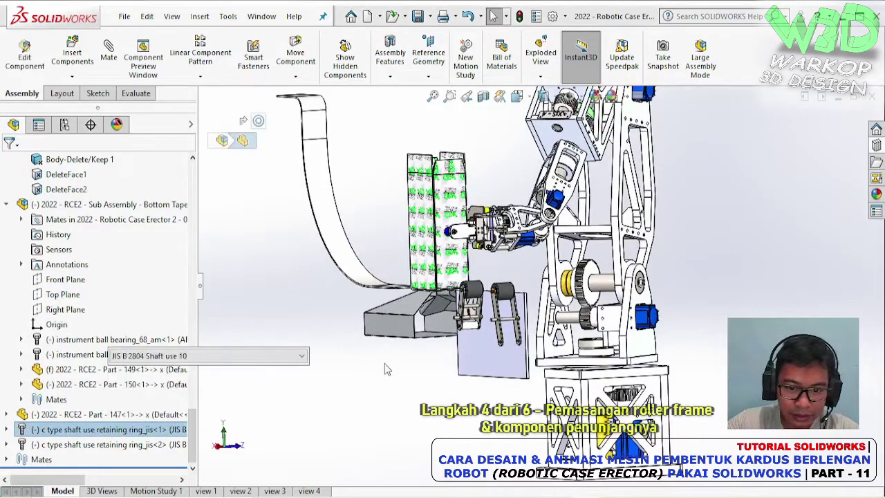
{"action": "scroll", "coordinate": [470, 291], "scroll_direction": "down", "scroll_amount": 3}
{"action": "scroll", "coordinate": [470, 290], "scroll_direction": "down", "scroll_amount": 3}
{"action": "scroll", "coordinate": [470, 290], "scroll_direction": "down", "scroll_amount": 3}
{"action": "scroll", "coordinate": [470, 290], "scroll_direction": "down", "scroll_amount": 3}
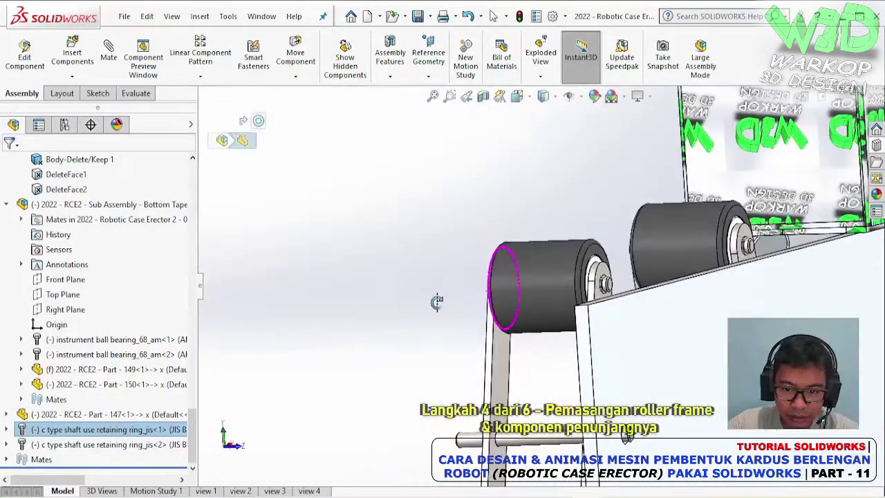
{"action": "scroll", "coordinate": [519, 289], "scroll_direction": "down", "scroll_amount": 2}
{"action": "scroll", "coordinate": [561, 288], "scroll_direction": "down", "scroll_amount": 2}
{"action": "left_click", "coordinate": [157, 432]}
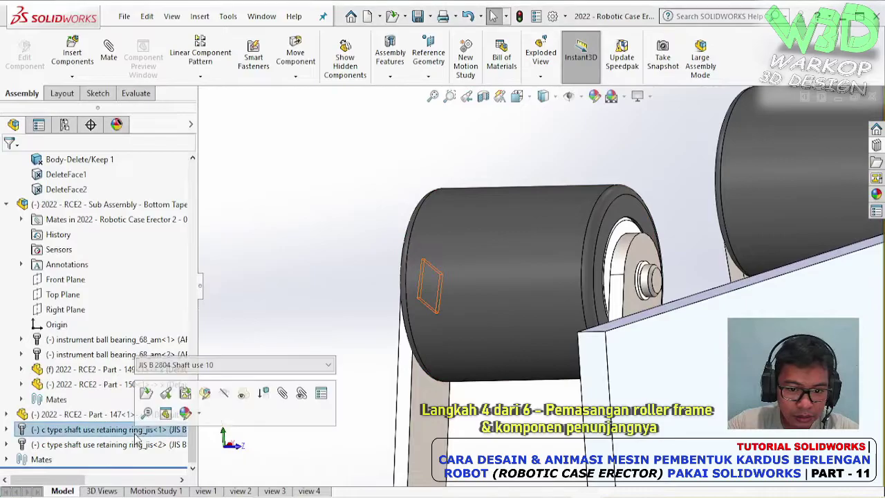
{"action": "middle_click_drag", "start_coordinate": [484, 290], "coordinate": [387, 301]}
{"action": "scroll", "coordinate": [387, 301], "scroll_direction": "down", "scroll_amount": 3}
{"action": "scroll", "coordinate": [387, 301], "scroll_direction": "down", "scroll_amount": 2}
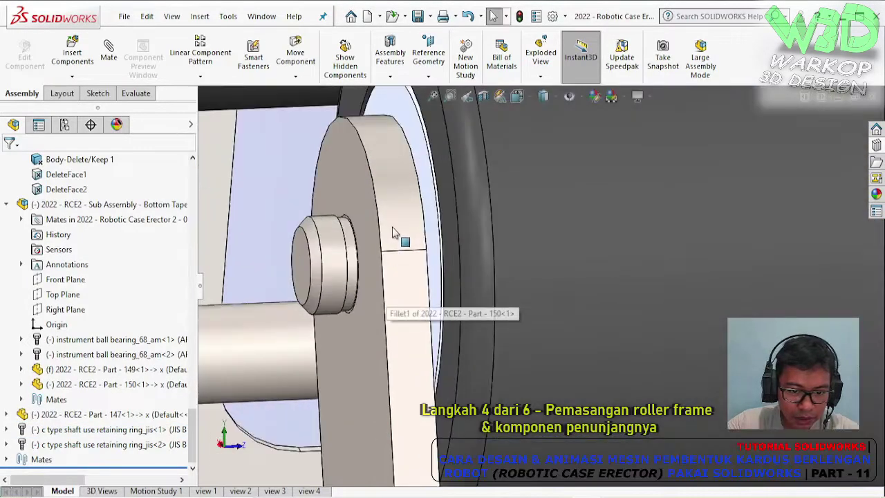
{"action": "left_click", "coordinate": [406, 225]}
{"action": "left_click", "coordinate": [527, 145]}
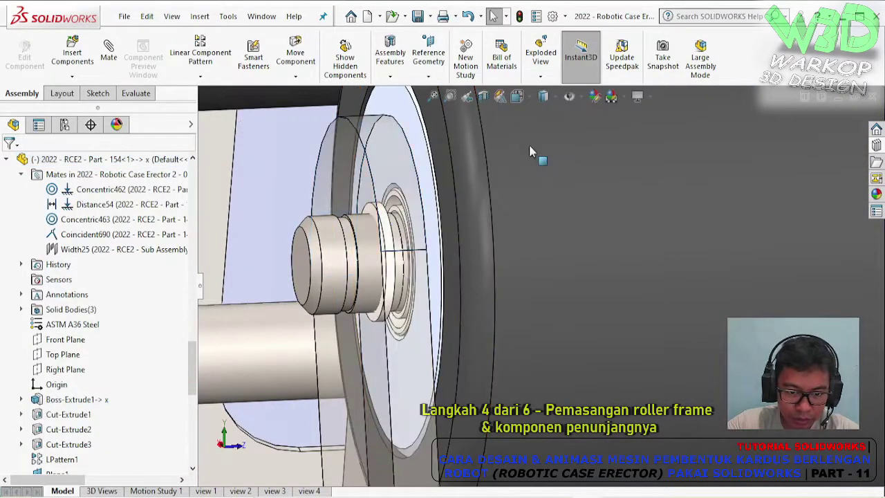
Slide the retaining ring left along the shaft toward its groove
{"action": "left_click", "coordinate": [384, 223]}
{"action": "left_click_drag", "start_coordinate": [384, 222], "coordinate": [207, 235]}
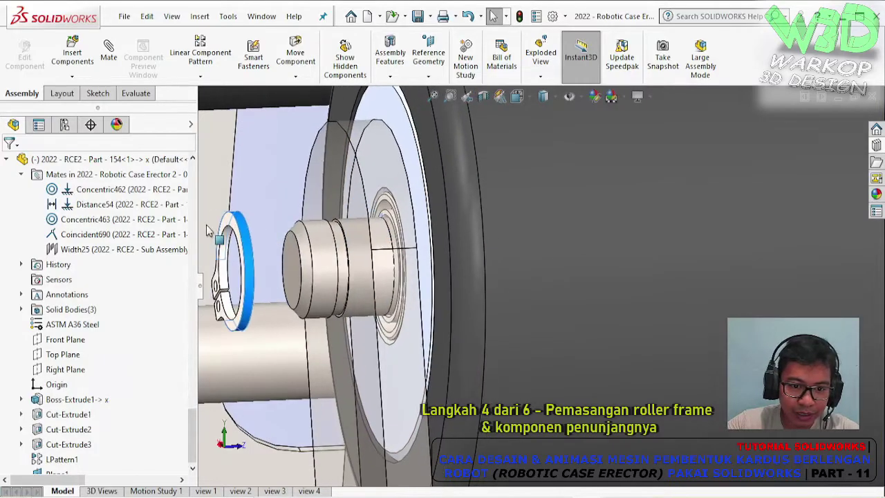
{"action": "scroll", "coordinate": [401, 290], "scroll_direction": "up", "scroll_amount": 3}
{"action": "mouse_move", "coordinate": [458, 294]}
{"action": "middle_mouse_down"}
{"action": "mouse_move", "coordinate": [531, 235]}
{"action": "mouse_move", "coordinate": [642, 327]}
{"action": "middle_mouse_up"}
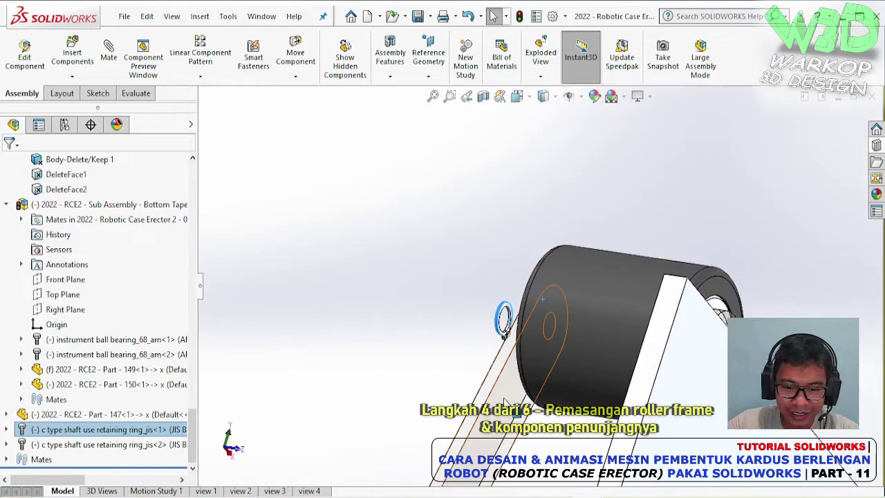
{"action": "left_click", "coordinate": [643, 326]}
{"action": "scroll", "coordinate": [503, 319], "scroll_direction": "down", "scroll_amount": 3}
{"action": "scroll", "coordinate": [504, 320], "scroll_direction": "down", "scroll_amount": 3}
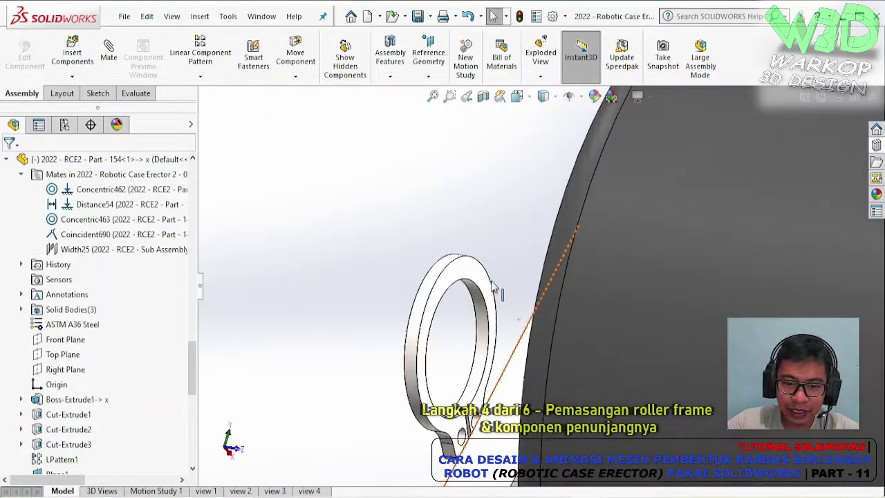
Mate the retaining ring coincident with the shaft groove face
{"action": "left_click", "coordinate": [487, 290]}
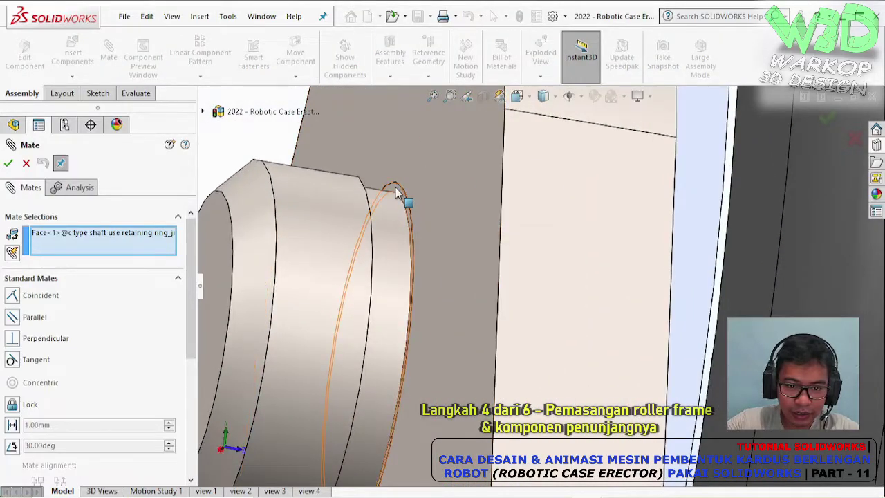
{"action": "left_click", "coordinate": [395, 193]}
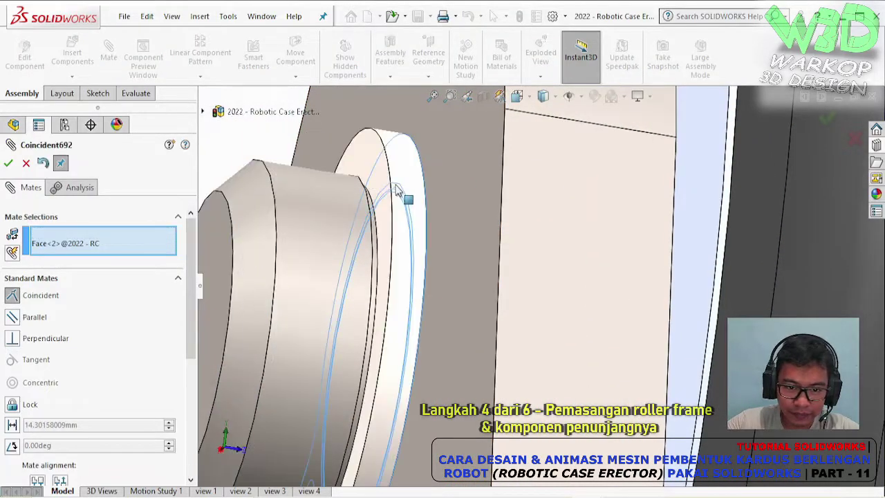
{"action": "left_click", "coordinate": [381, 168]}
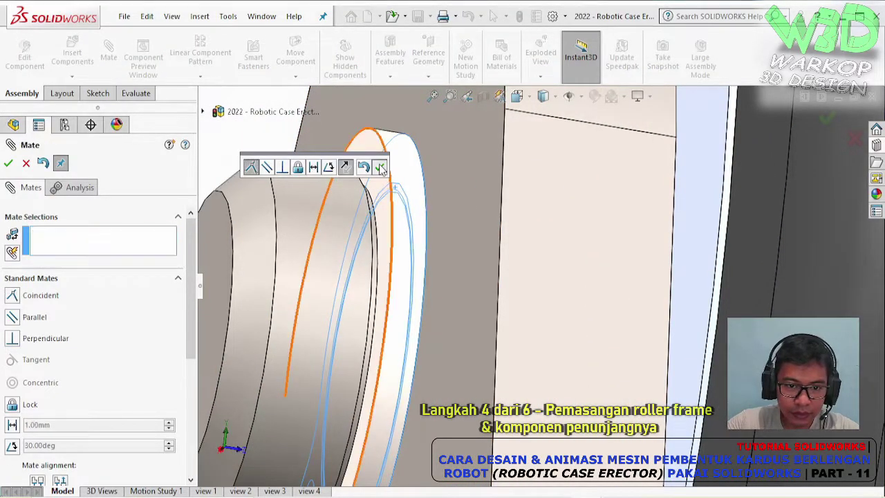
{"action": "key", "text": "Escape"}
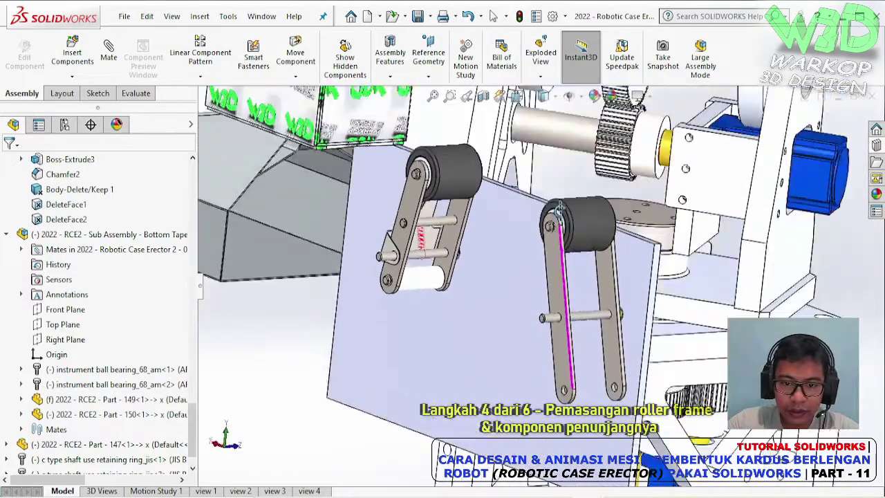
Copy the c type shaft retaining ring from the second arm to sit beside the loose pin
{"action": "scroll", "coordinate": [543, 233], "scroll_direction": "up", "scroll_amount": 5}
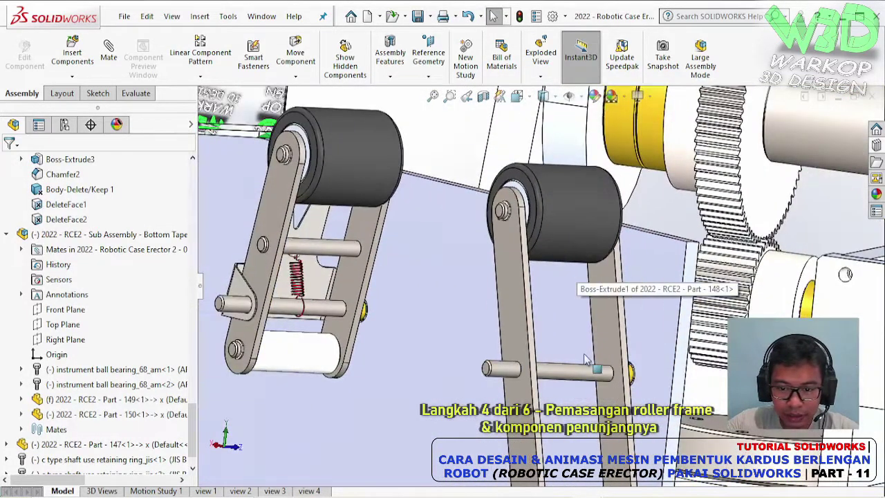
{"action": "middle_click_drag", "start_coordinate": [538, 268], "coordinate": [585, 350]}
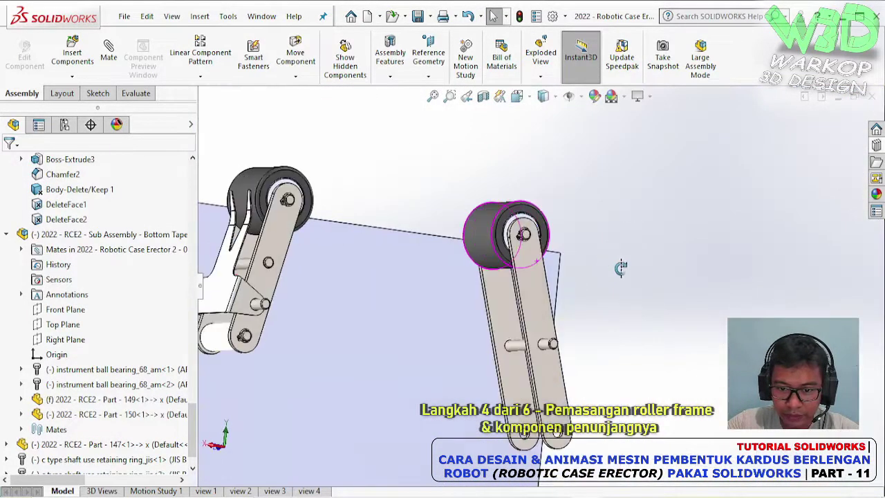
{"action": "scroll", "coordinate": [585, 350], "scroll_direction": "down", "scroll_amount": 2}
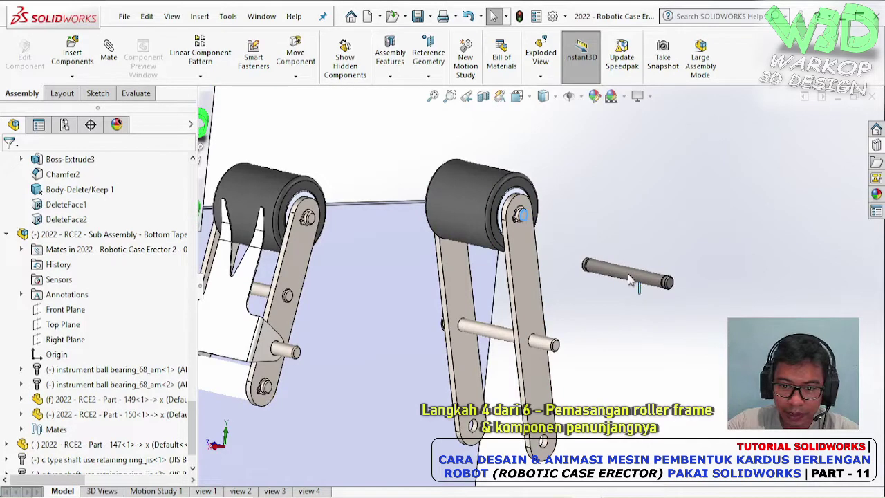
{"action": "left_click", "coordinate": [629, 278]}
{"action": "scroll", "coordinate": [541, 243], "scroll_direction": "down", "scroll_amount": 3}
{"action": "scroll", "coordinate": [532, 239], "scroll_direction": "down", "scroll_amount": 2}
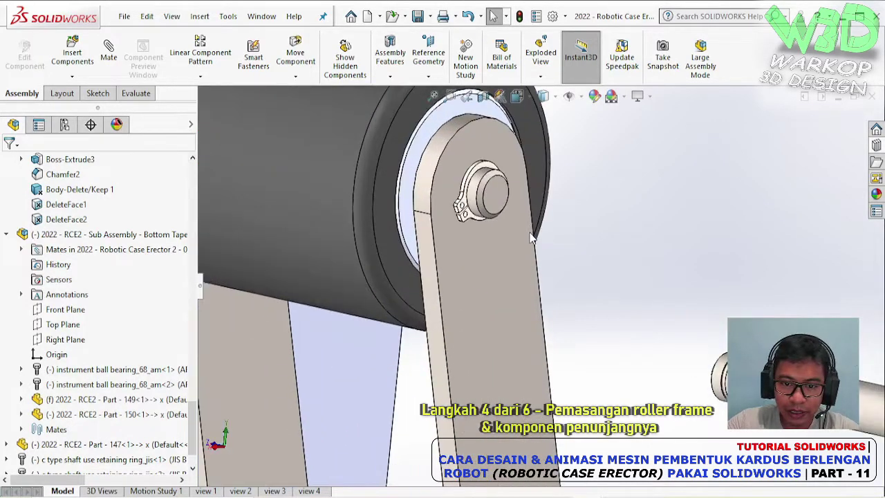
{"action": "left_click", "coordinate": [465, 223]}
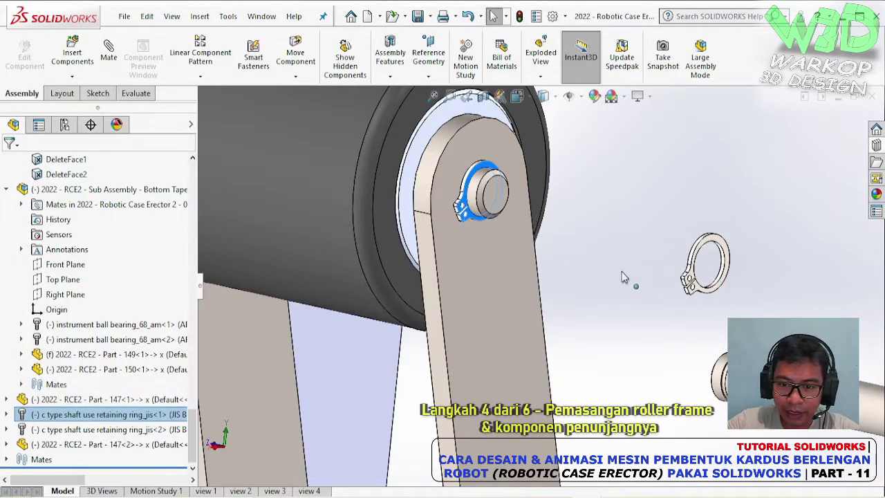
{"action": "mouse_move", "coordinate": [463, 220]}
{"action": "left_mouse_down", "text": "ctrl"}
{"action": "mouse_move", "coordinate": [719, 287]}
{"action": "mouse_move", "coordinate": [708, 303]}
{"action": "left_mouse_up", "text": "ctrl"}
{"action": "scroll", "coordinate": [708, 303], "scroll_direction": "up", "scroll_amount": 5}
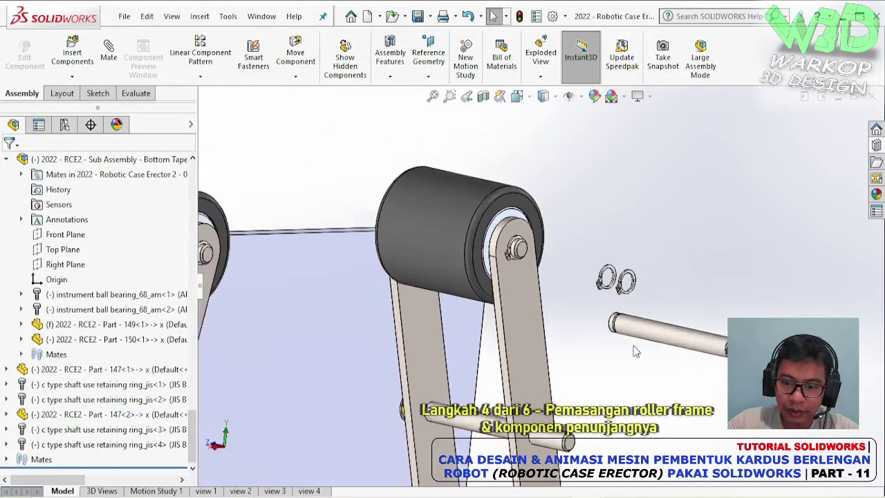
{"action": "scroll", "coordinate": [608, 263], "scroll_direction": "down", "scroll_amount": 3}
{"action": "scroll", "coordinate": [608, 262], "scroll_direction": "down", "scroll_amount": 3}
{"action": "scroll", "coordinate": [508, 466], "scroll_direction": "down", "scroll_amount": 3}
Add Concentric467–469 mates aligning the loose pin and both new retaining rings with Part 154's lower hole
{"action": "left_click", "coordinate": [511, 436]}
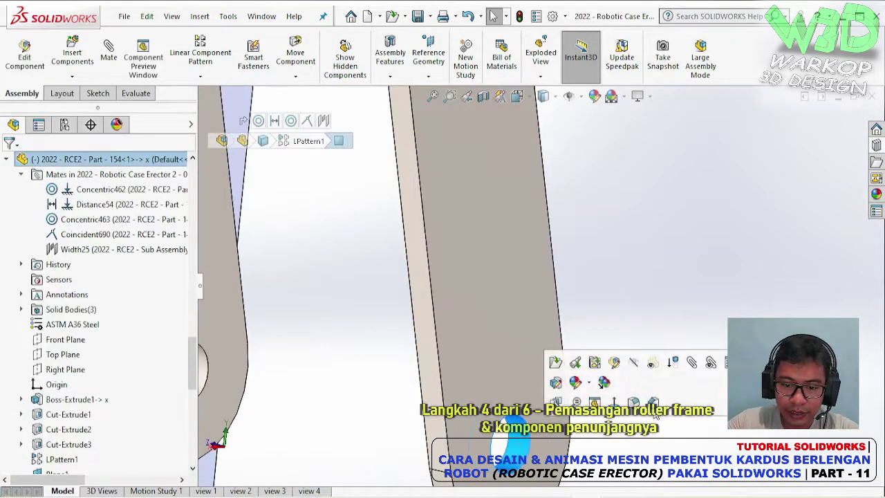
{"action": "left_click", "coordinate": [691, 363]}
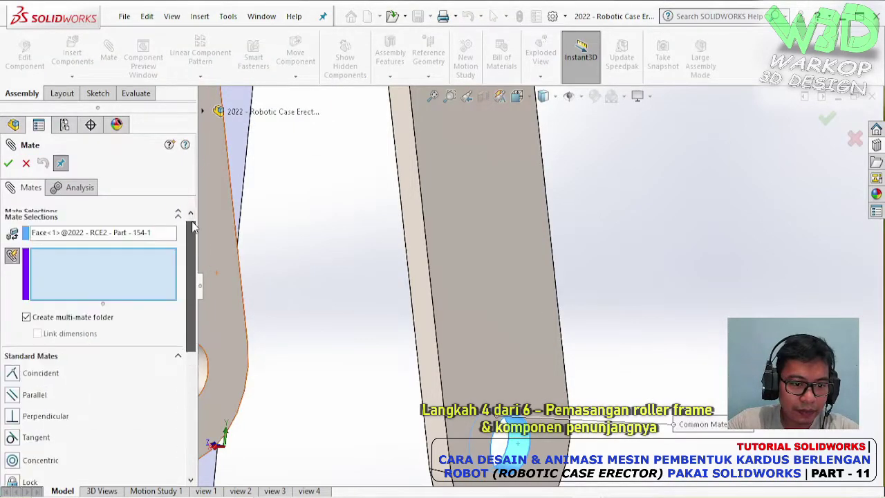
{"action": "scroll", "coordinate": [608, 199], "scroll_direction": "up", "scroll_amount": 5}
{"action": "scroll", "coordinate": [545, 235], "scroll_direction": "down", "scroll_amount": 3}
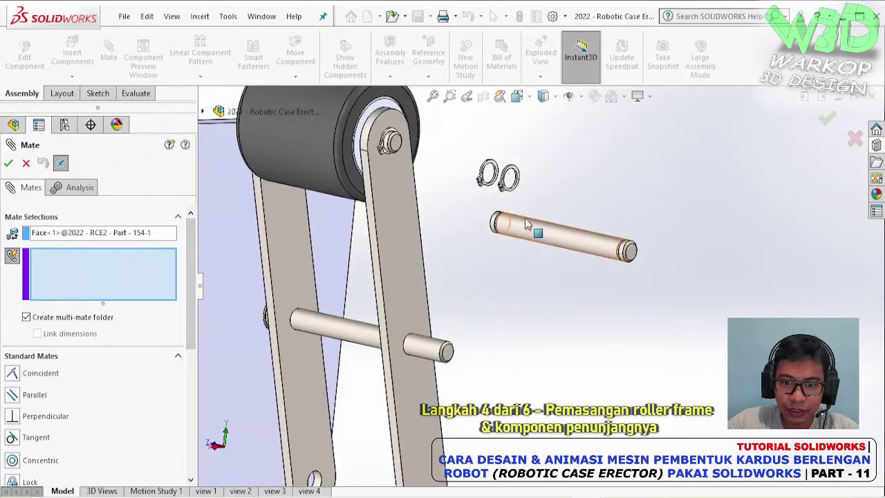
{"action": "scroll", "coordinate": [541, 240], "scroll_direction": "down", "scroll_amount": 3}
{"action": "scroll", "coordinate": [541, 240], "scroll_direction": "down", "scroll_amount": 2}
{"action": "left_click", "coordinate": [508, 372]}
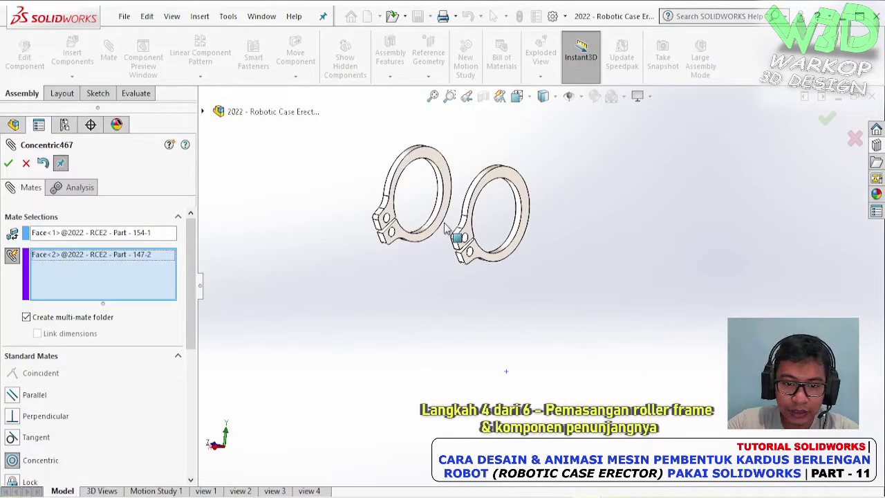
{"action": "scroll", "coordinate": [456, 221], "scroll_direction": "down", "scroll_amount": 4}
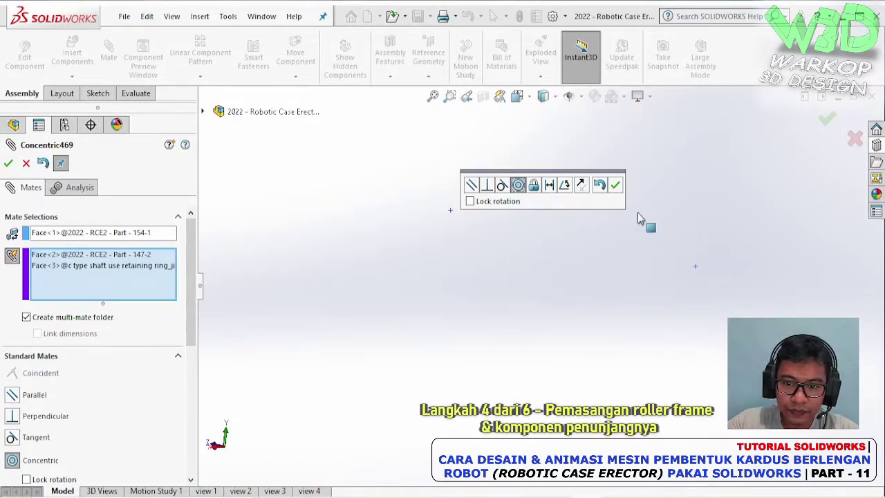
{"action": "left_click", "coordinate": [615, 185]}
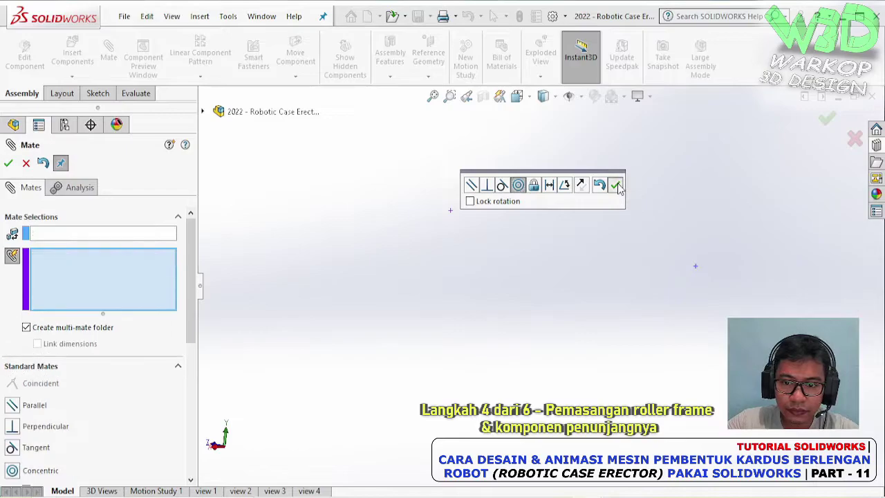
{"action": "key", "text": "Escape"}
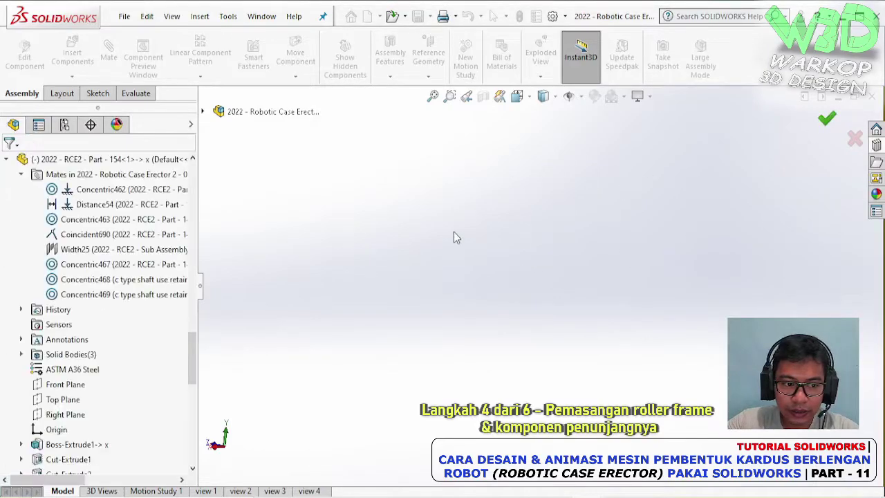
Mate the arm link face coincident with the far end of the shaft
{"action": "scroll", "coordinate": [546, 349], "scroll_direction": "down", "scroll_amount": 3}
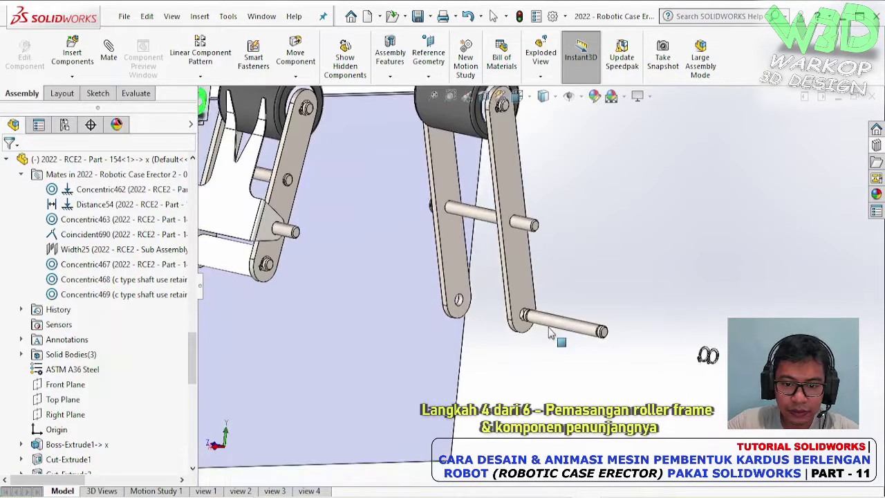
{"action": "scroll", "coordinate": [518, 290], "scroll_direction": "down", "scroll_amount": 3}
{"action": "scroll", "coordinate": [484, 214], "scroll_direction": "down", "scroll_amount": 2}
{"action": "left_click", "coordinate": [484, 214]}
{"action": "left_click", "coordinate": [658, 132]}
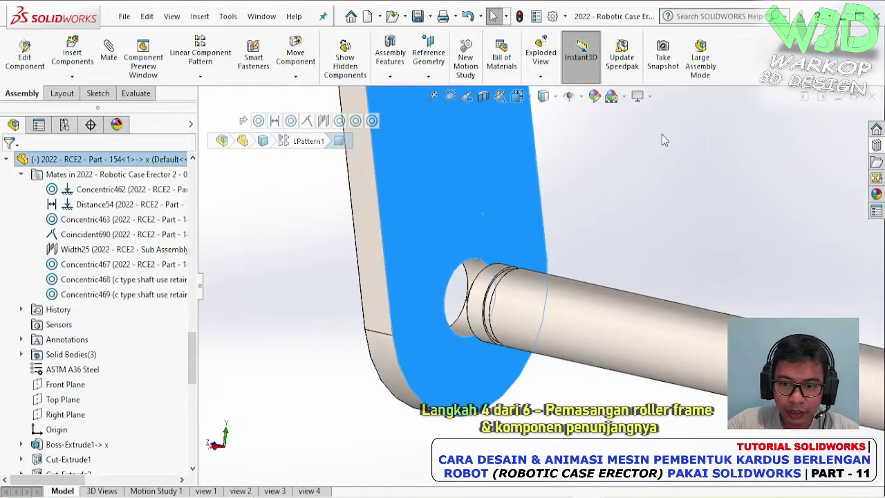
{"action": "middle_click_drag", "start_coordinate": [729, 265], "coordinate": [538, 199], "text": "ctrl"}
{"action": "scroll", "coordinate": [751, 295], "scroll_direction": "down", "scroll_amount": 2}
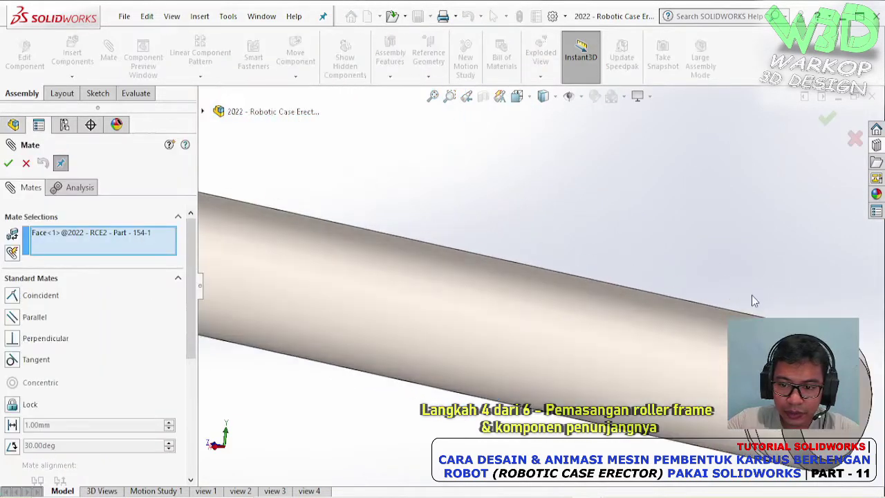
{"action": "scroll", "coordinate": [751, 295], "scroll_direction": "down", "scroll_amount": 1}
{"action": "scroll", "coordinate": [760, 332], "scroll_direction": "down", "scroll_amount": 1}
{"action": "scroll", "coordinate": [760, 332], "scroll_direction": "down", "scroll_amount": 1}
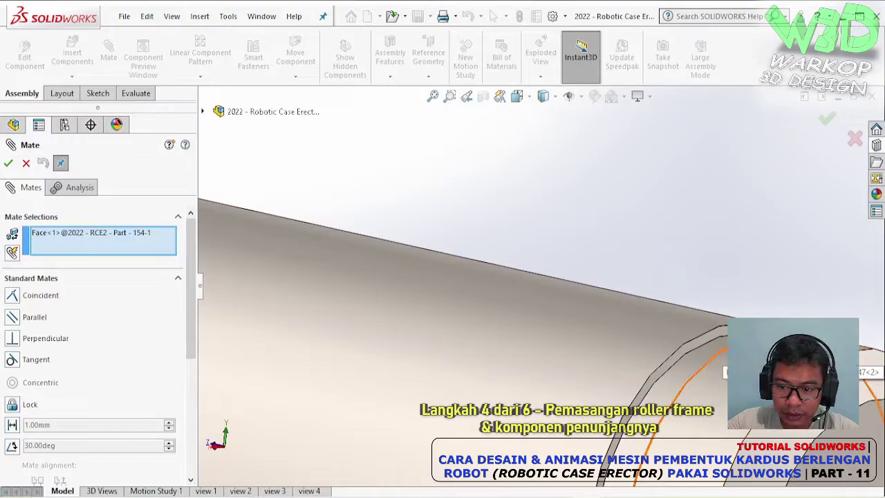
{"action": "left_click", "coordinate": [879, 360]}
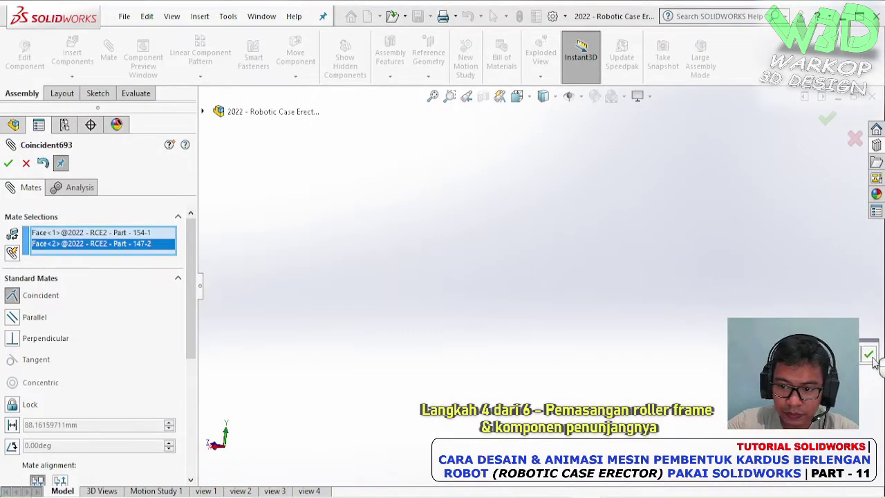
{"action": "left_click", "coordinate": [869, 354]}
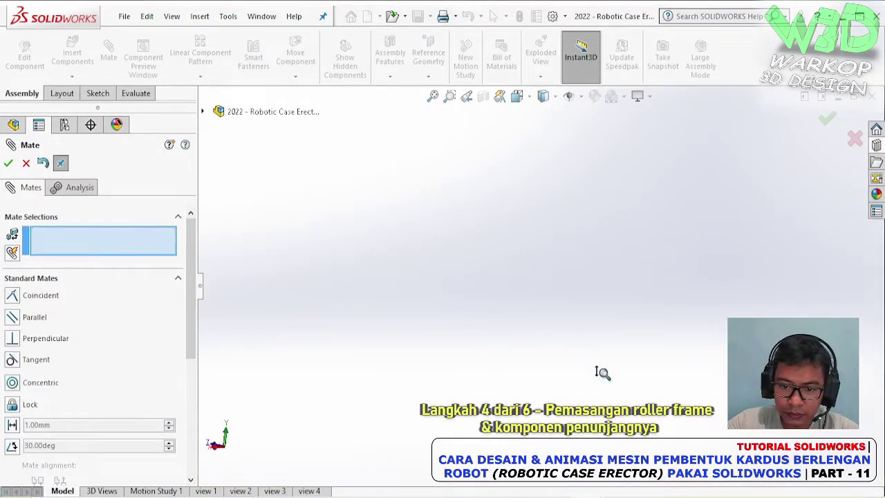
Seat the retaining ring flush against the link's outer face with a coincident mate
{"action": "scroll", "coordinate": [608, 387], "scroll_direction": "up", "scroll_amount": 3}
{"action": "scroll", "coordinate": [369, 263], "scroll_direction": "down", "scroll_amount": 1}
{"action": "scroll", "coordinate": [387, 255], "scroll_direction": "down", "scroll_amount": 2}
{"action": "scroll", "coordinate": [415, 238], "scroll_direction": "down", "scroll_amount": 2}
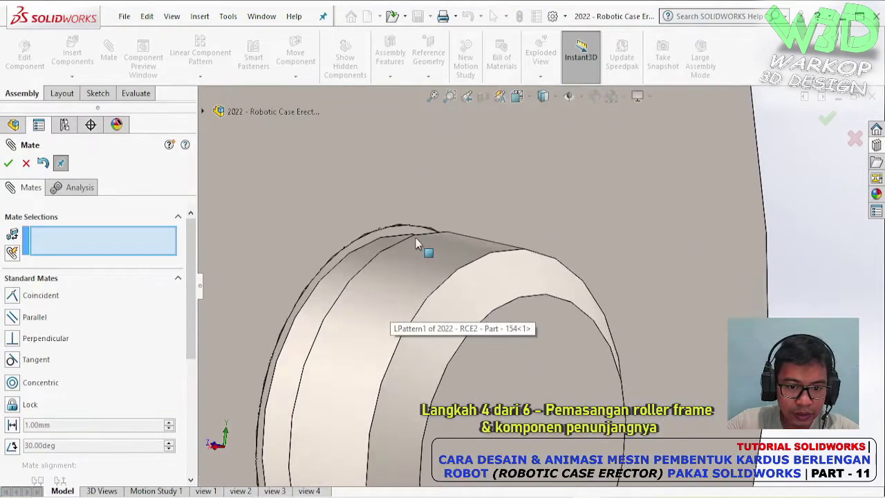
{"action": "left_click", "coordinate": [416, 230]}
{"action": "scroll", "coordinate": [416, 230], "scroll_direction": "up", "scroll_amount": 3}
{"action": "scroll", "coordinate": [416, 230], "scroll_direction": "up", "scroll_amount": 2}
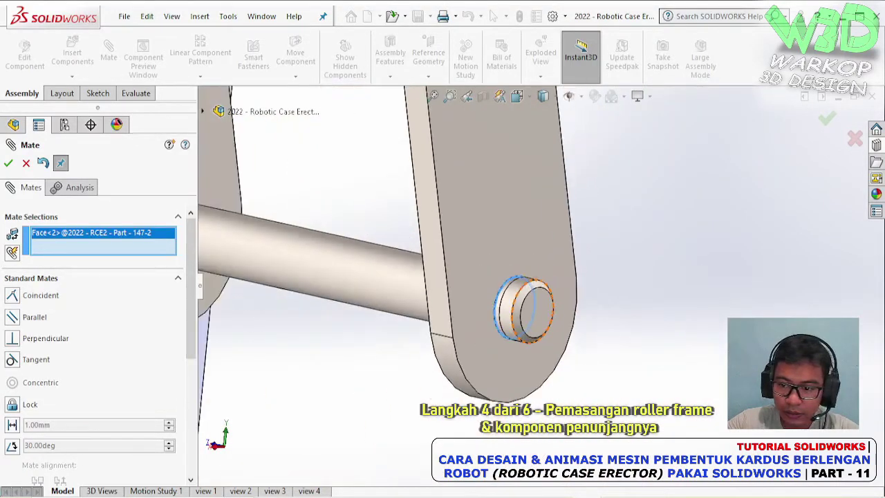
{"action": "scroll", "coordinate": [525, 304], "scroll_direction": "up", "scroll_amount": 3}
{"action": "scroll", "coordinate": [664, 284], "scroll_direction": "down", "scroll_amount": 3}
{"action": "scroll", "coordinate": [685, 297], "scroll_direction": "down", "scroll_amount": 2}
{"action": "scroll", "coordinate": [695, 302], "scroll_direction": "down", "scroll_amount": 3}
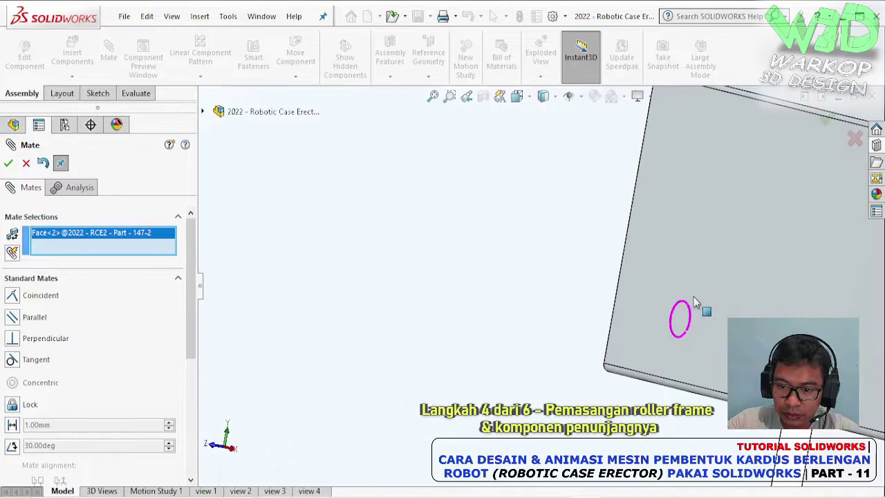
{"action": "mouse_move", "coordinate": [694, 379]}
{"action": "middle_mouse_down"}
{"action": "mouse_move", "coordinate": [689, 354]}
{"action": "mouse_move", "coordinate": [695, 361]}
{"action": "middle_mouse_up"}
{"action": "scroll", "coordinate": [697, 367], "scroll_direction": "up", "scroll_amount": 3}
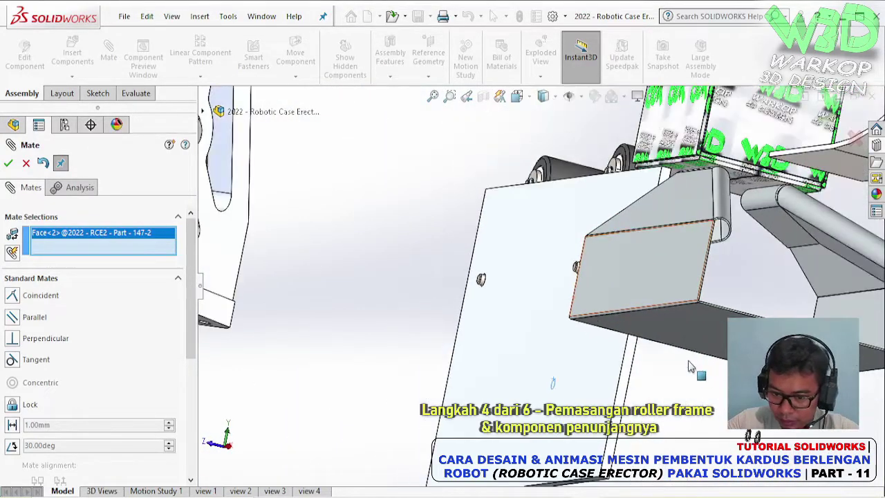
{"action": "scroll", "coordinate": [671, 363], "scroll_direction": "up", "scroll_amount": 2}
{"action": "scroll", "coordinate": [671, 362], "scroll_direction": "down", "scroll_amount": 2}
{"action": "scroll", "coordinate": [653, 349], "scroll_direction": "down", "scroll_amount": 2}
{"action": "scroll", "coordinate": [643, 366], "scroll_direction": "down", "scroll_amount": 2}
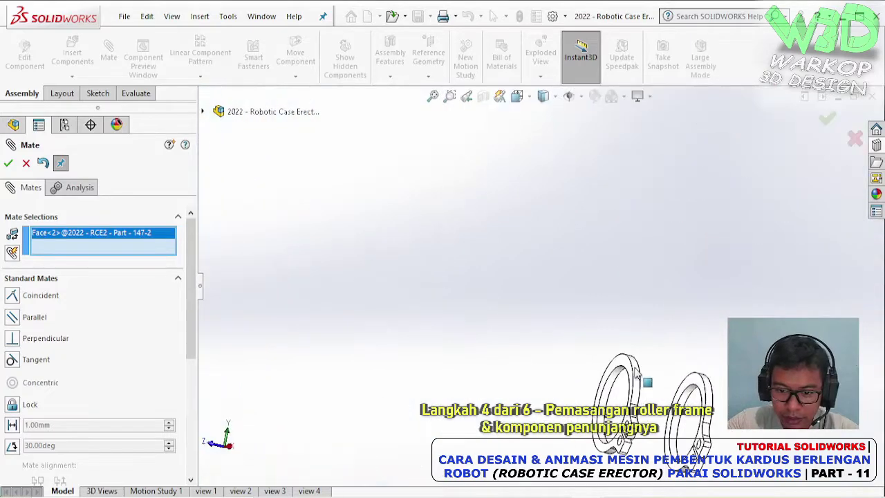
{"action": "left_click", "coordinate": [603, 353]}
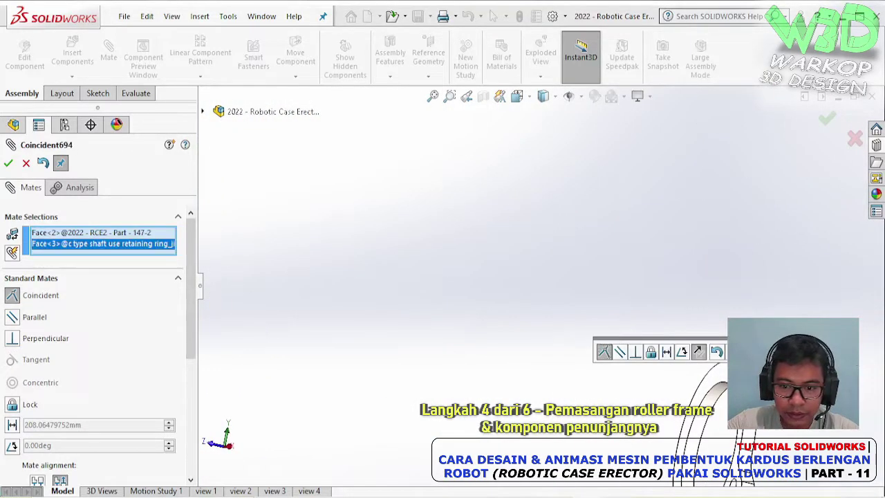
{"action": "left_click", "coordinate": [732, 351]}
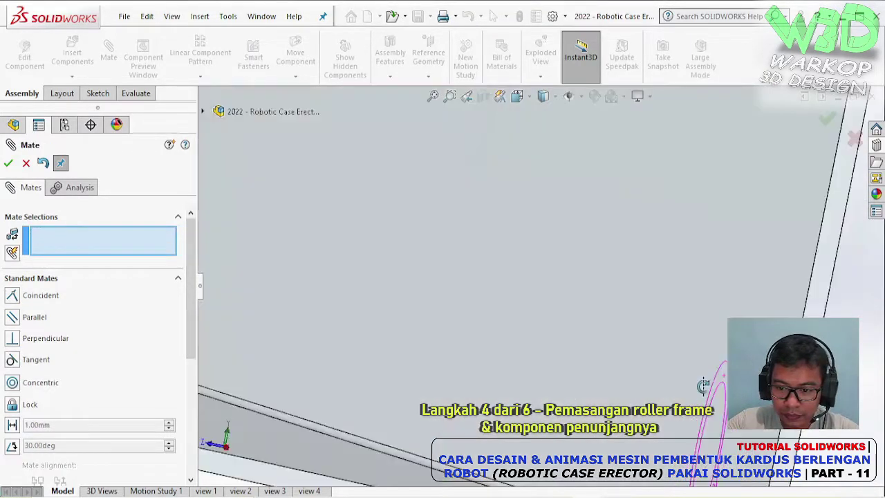
Make the ring's circular edge coincident with the link face
{"action": "scroll", "coordinate": [529, 267], "scroll_direction": "up", "scroll_amount": 3}
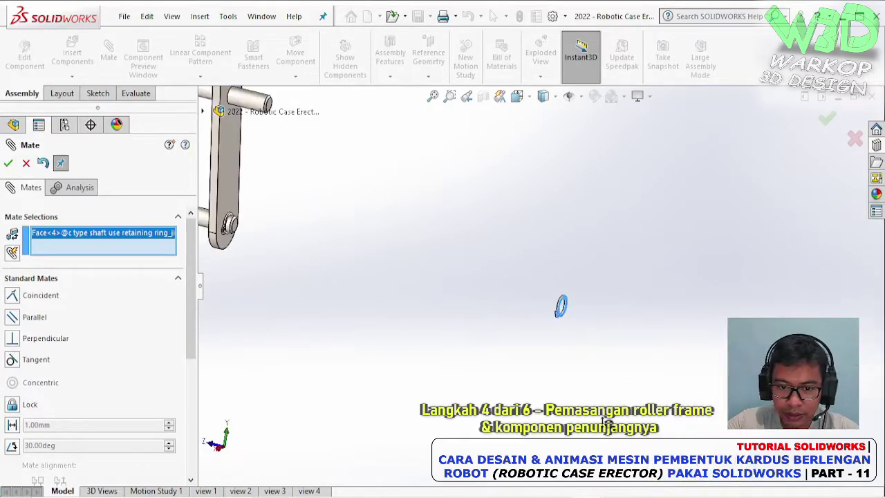
{"action": "scroll", "coordinate": [430, 229], "scroll_direction": "up", "scroll_amount": 2}
{"action": "scroll", "coordinate": [429, 248], "scroll_direction": "down", "scroll_amount": 3}
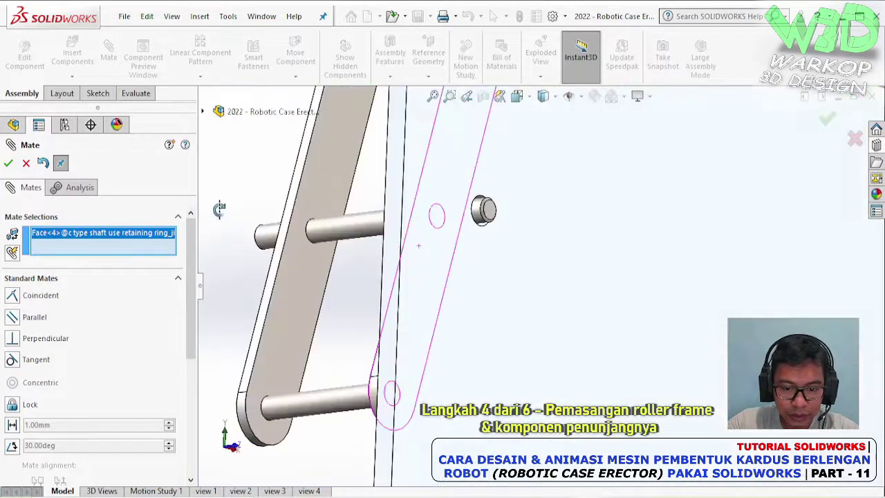
{"action": "middle_click_drag", "start_coordinate": [429, 249], "coordinate": [430, 381]}
{"action": "scroll", "coordinate": [430, 381], "scroll_direction": "down", "scroll_amount": 2}
{"action": "scroll", "coordinate": [430, 381], "scroll_direction": "down", "scroll_amount": 2}
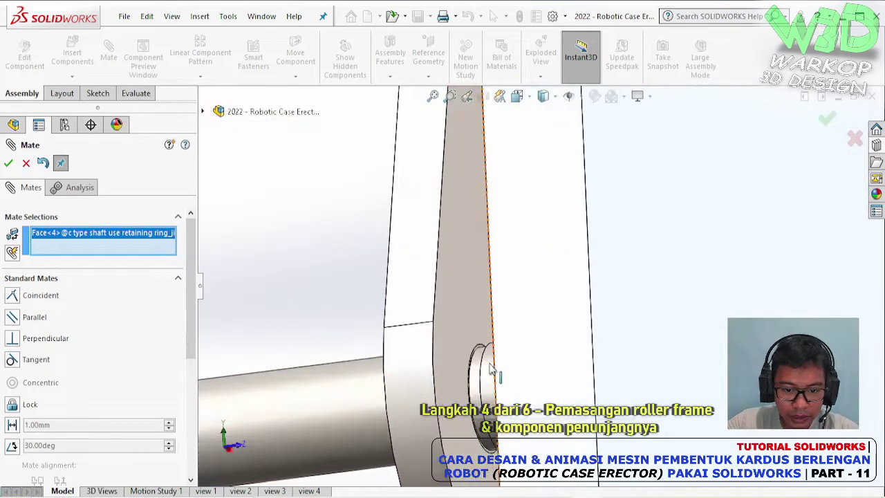
{"action": "scroll", "coordinate": [456, 352], "scroll_direction": "down", "scroll_amount": 2}
{"action": "scroll", "coordinate": [486, 327], "scroll_direction": "down", "scroll_amount": 2}
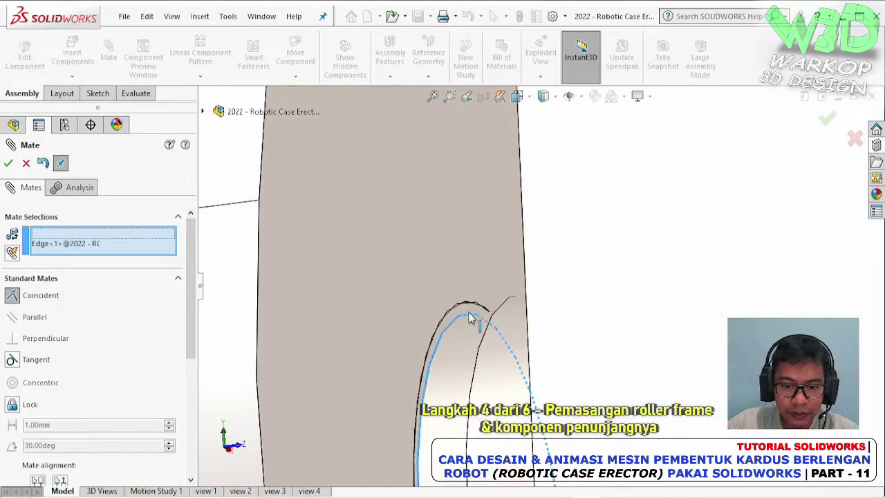
{"action": "left_click", "coordinate": [469, 318]}
{"action": "left_click", "coordinate": [567, 335]}
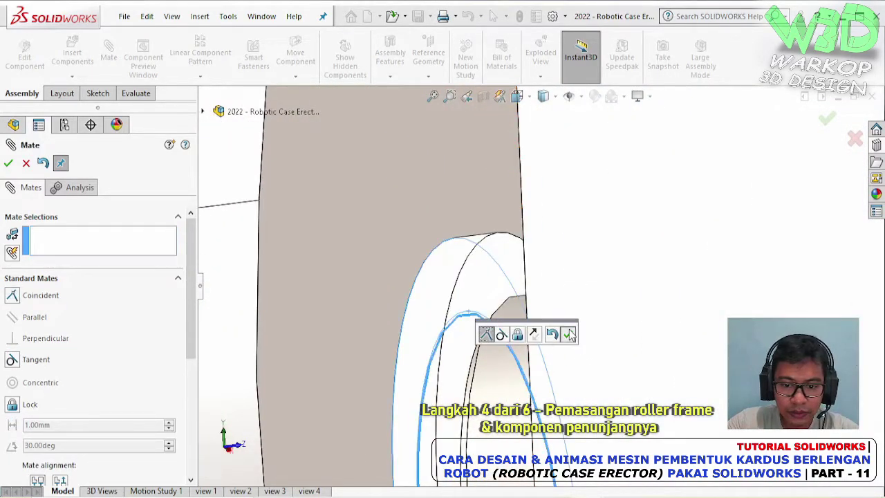
Close the mate tool and select the roller on the new arm
{"action": "key", "text": "Escape"}
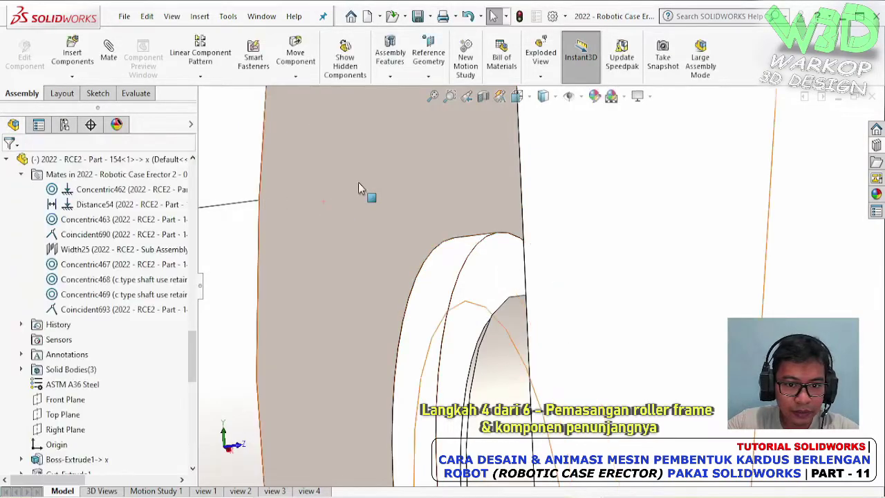
{"action": "scroll", "coordinate": [358, 182], "scroll_direction": "up", "scroll_amount": 2}
{"action": "scroll", "coordinate": [415, 193], "scroll_direction": "up", "scroll_amount": 2}
{"action": "scroll", "coordinate": [526, 203], "scroll_direction": "up", "scroll_amount": 2}
{"action": "scroll", "coordinate": [525, 202], "scroll_direction": "up", "scroll_amount": 3}
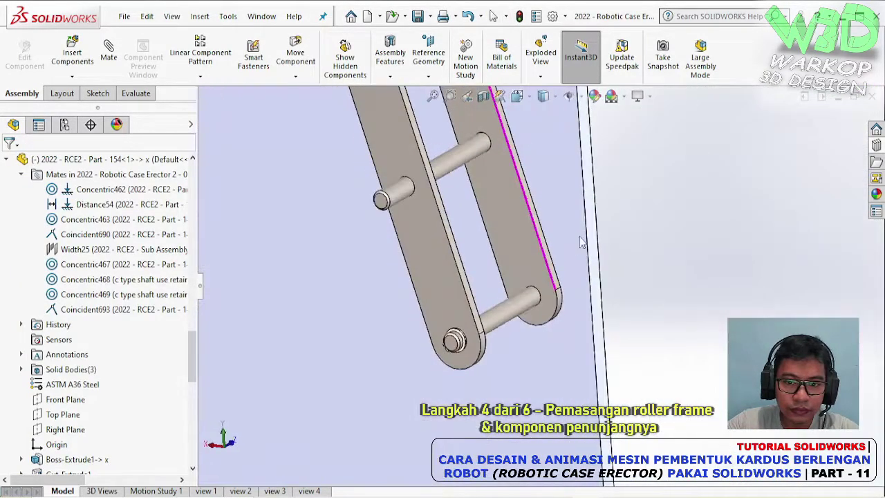
{"action": "scroll", "coordinate": [518, 203], "scroll_direction": "up", "scroll_amount": 3}
{"action": "scroll", "coordinate": [505, 190], "scroll_direction": "down", "scroll_amount": 2}
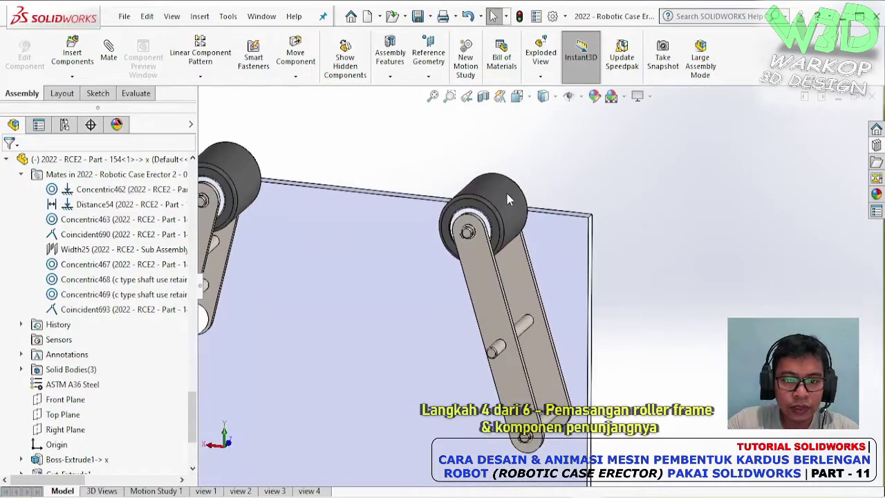
{"action": "left_click", "coordinate": [505, 190]}
Turn Part 154's narrow link side face parallel to Part 148's edge face
{"action": "scroll", "coordinate": [557, 271], "scroll_direction": "down", "scroll_amount": 3}
{"action": "scroll", "coordinate": [557, 271], "scroll_direction": "down", "scroll_amount": 3}
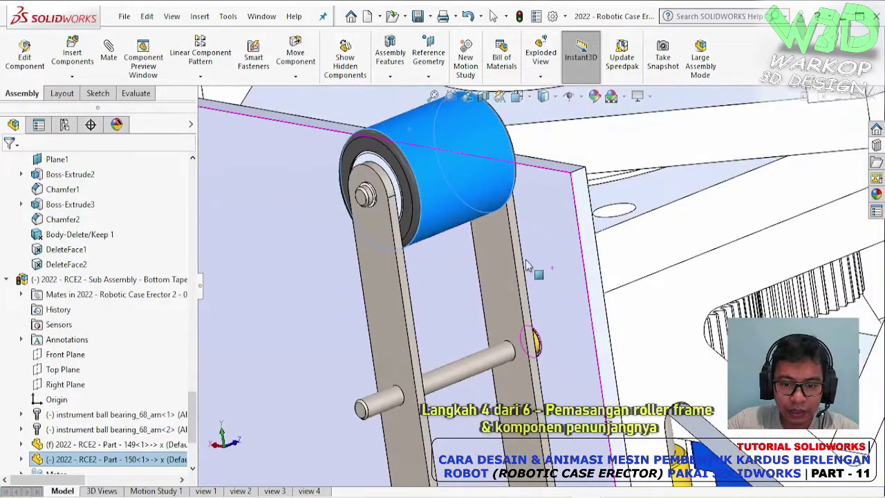
{"action": "scroll", "coordinate": [532, 257], "scroll_direction": "down", "scroll_amount": 2}
{"action": "left_click", "coordinate": [512, 243]}
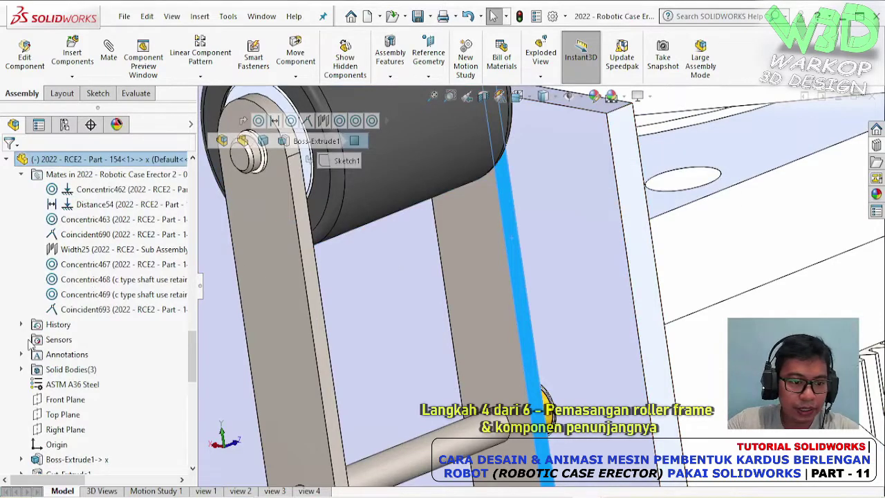
{"action": "key", "text": "m"}
{"action": "left_click", "coordinate": [640, 260]}
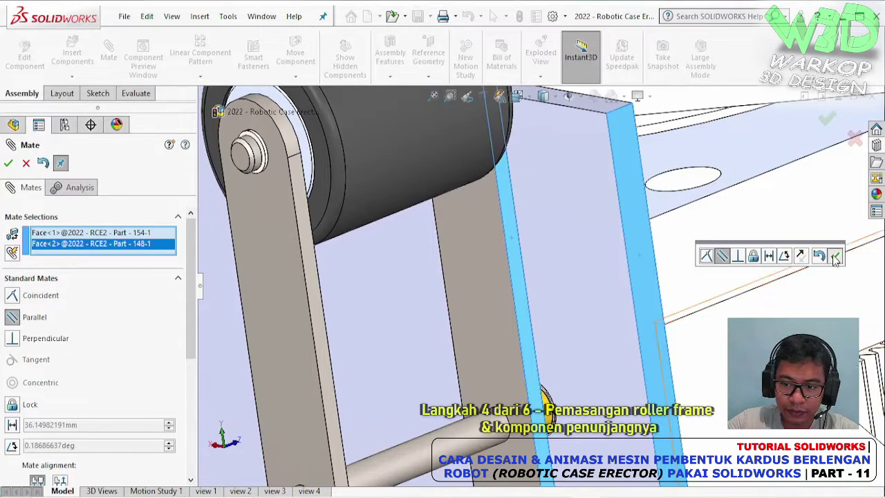
{"action": "left_click", "coordinate": [835, 256]}
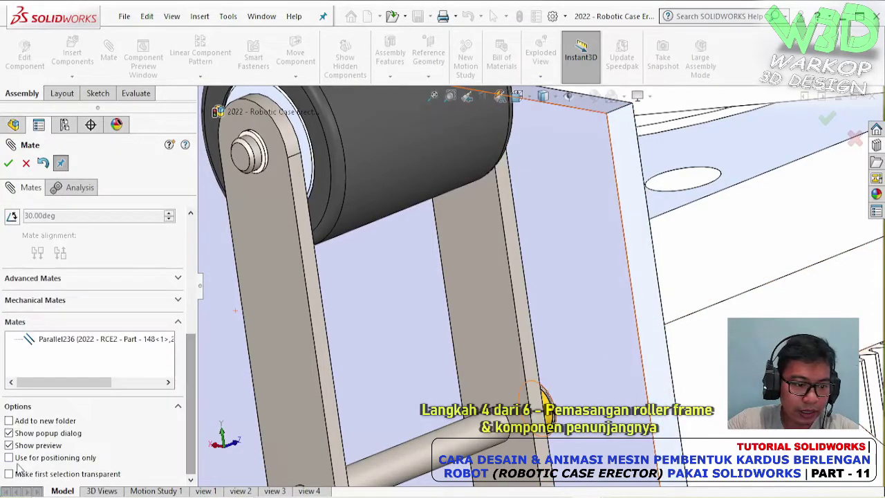
{"action": "left_click", "coordinate": [9, 163]}
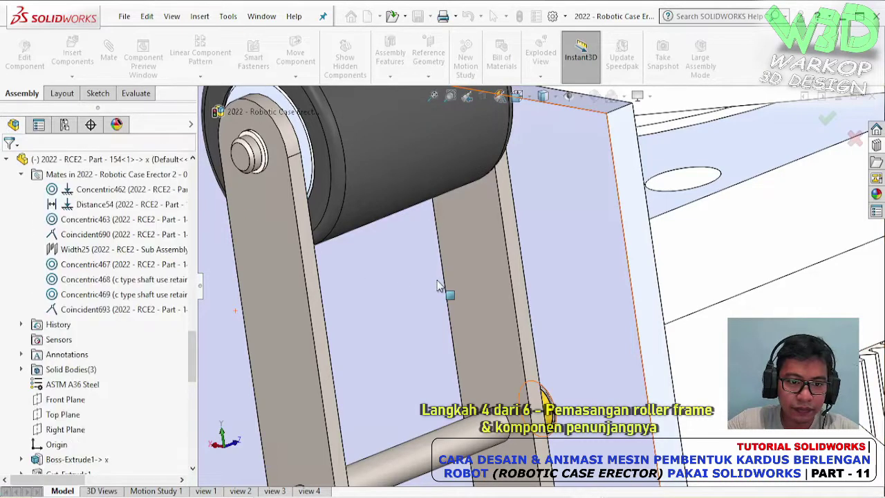
Collapse the tree to its component list and make a first selection of the arm's parts, then clear it
{"action": "right_click", "coordinate": [143, 346]}
{"action": "left_click", "coordinate": [166, 354]}
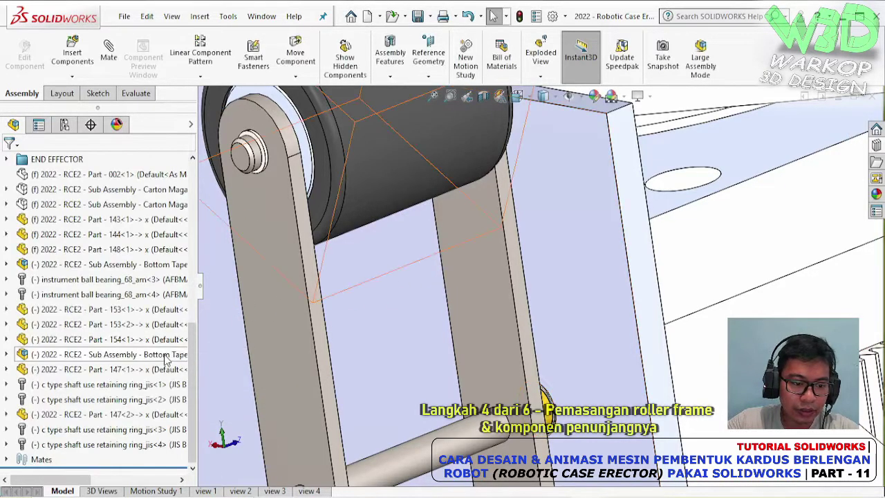
{"action": "scroll", "coordinate": [381, 311], "scroll_direction": "up", "scroll_amount": 3}
{"action": "scroll", "coordinate": [382, 311], "scroll_direction": "up", "scroll_amount": 3}
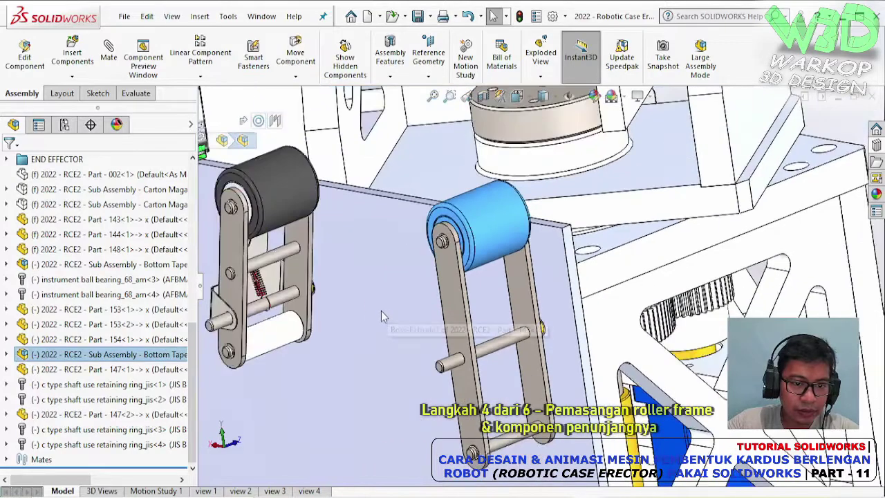
{"action": "left_click", "coordinate": [156, 356]}
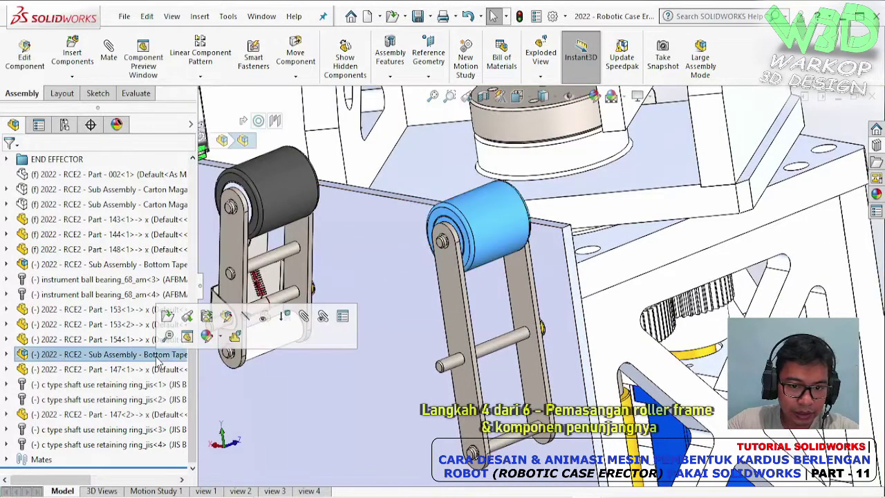
{"action": "left_click", "coordinate": [101, 443], "text": "shift"}
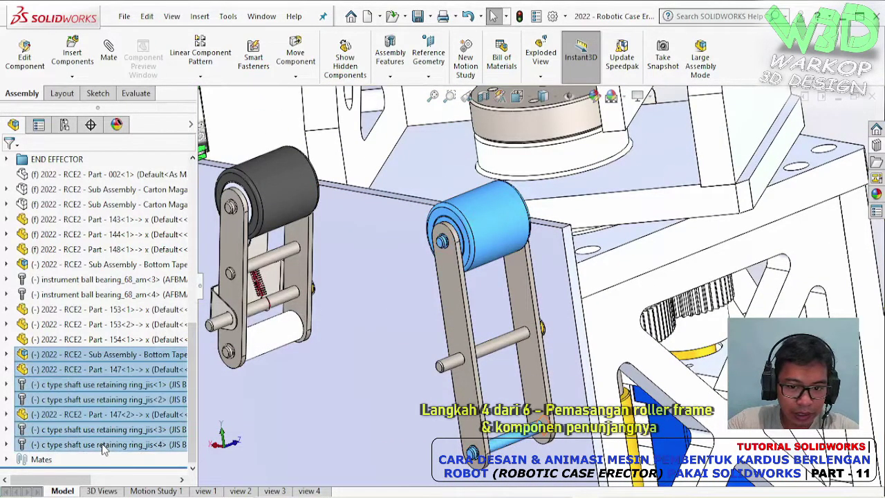
{"action": "left_click", "coordinate": [154, 345], "text": "ctrl"}
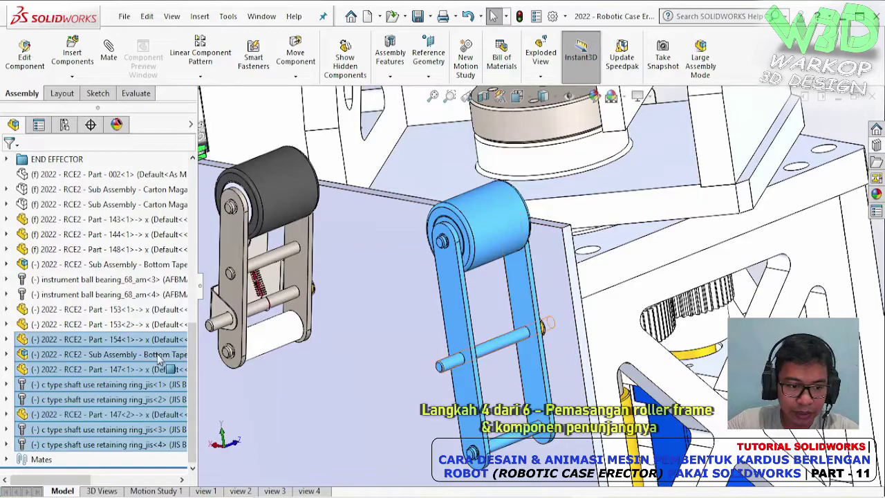
{"action": "key", "text": "Escape"}
Select Part 154, the roller subassembly, shafts and retaining rings and form a new subassembly
{"action": "left_click", "coordinate": [76, 342]}
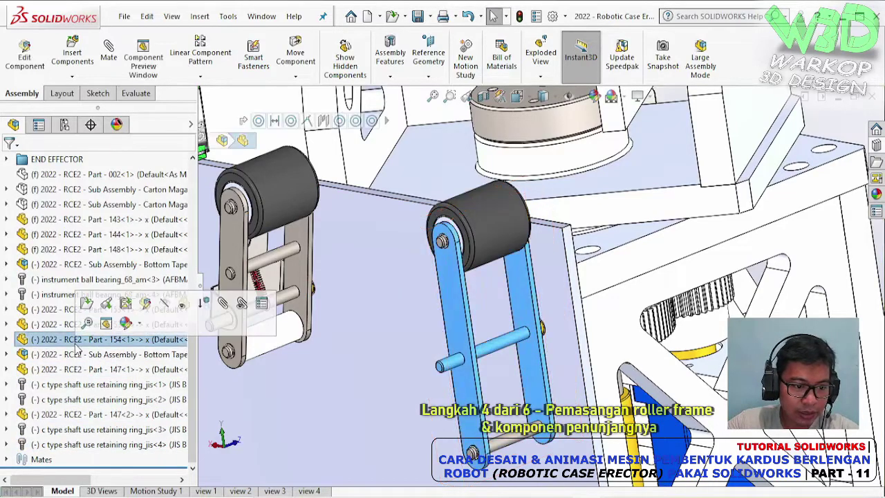
{"action": "left_click", "coordinate": [74, 446], "text": "shift"}
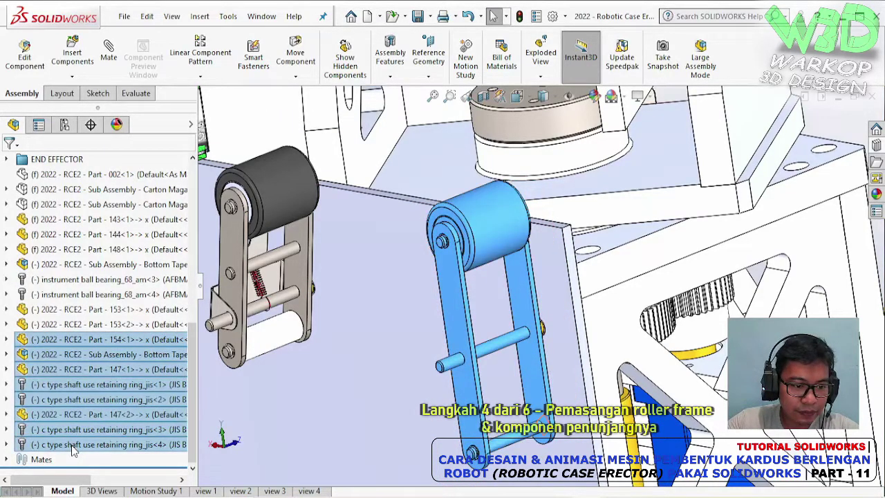
{"action": "left_click", "coordinate": [69, 354], "text": "shift"}
{"action": "left_click_drag", "start_coordinate": [67, 371], "coordinate": [63, 445]}
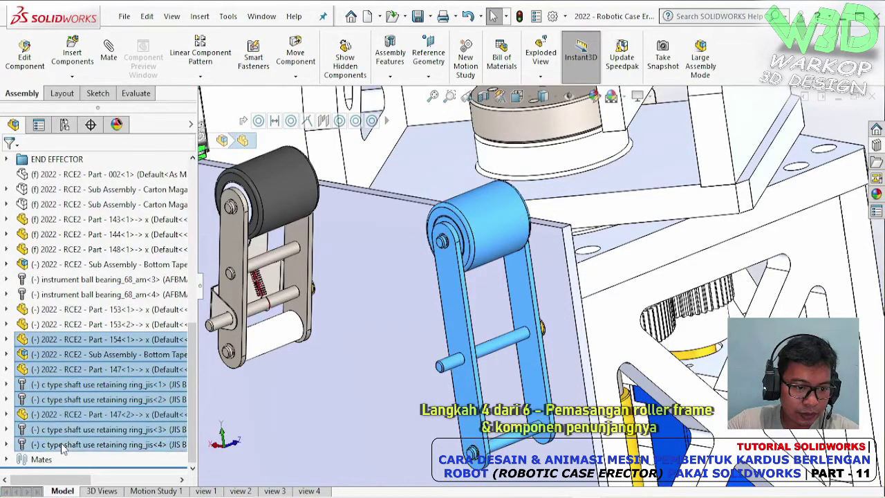
{"action": "right_click", "coordinate": [64, 444]}
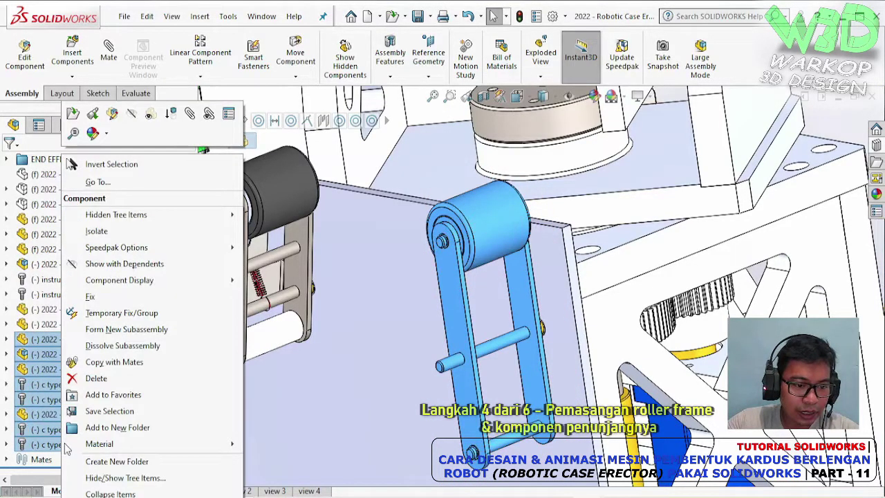
{"action": "left_click", "coordinate": [133, 331]}
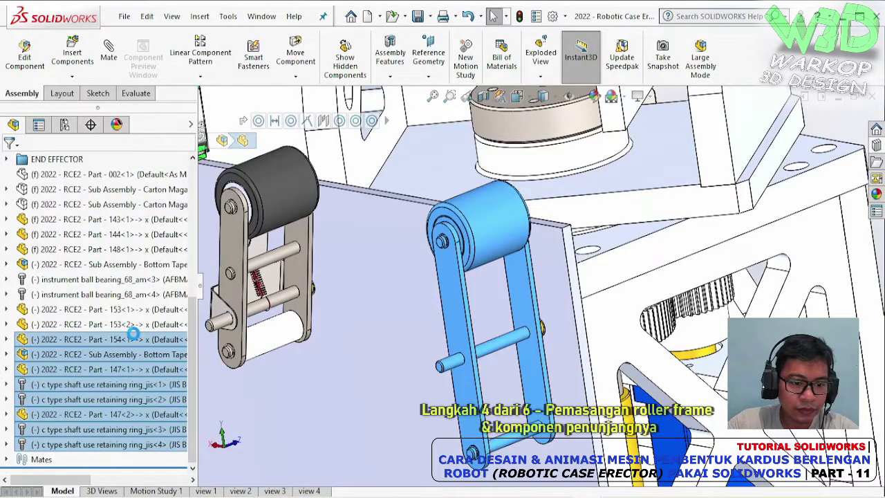
Make the left arm's Bottom Taper Arm A subassembly independent
{"action": "left_click", "coordinate": [301, 266]}
{"action": "scroll", "coordinate": [147, 274], "scroll_direction": "up", "scroll_amount": 2}
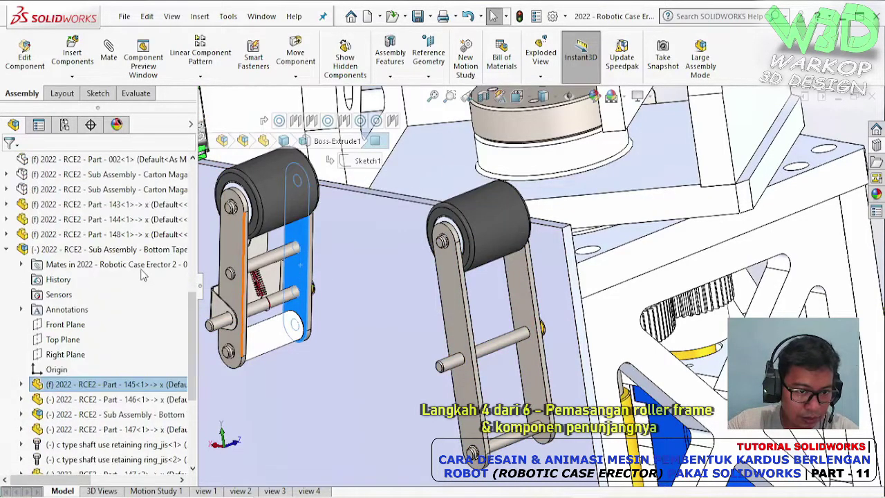
{"action": "mouse_move", "coordinate": [82, 479]}
{"action": "left_mouse_down"}
{"action": "mouse_move", "coordinate": [135, 482]}
{"action": "mouse_move", "coordinate": [69, 482]}
{"action": "left_mouse_up"}
{"action": "scroll", "coordinate": [140, 413], "scroll_direction": "down", "scroll_amount": 4}
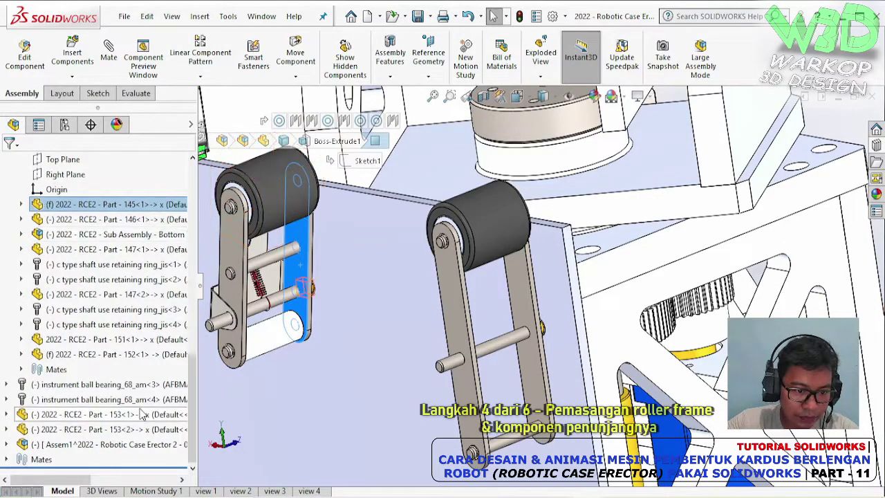
{"action": "scroll", "coordinate": [152, 290], "scroll_direction": "up", "scroll_amount": 3}
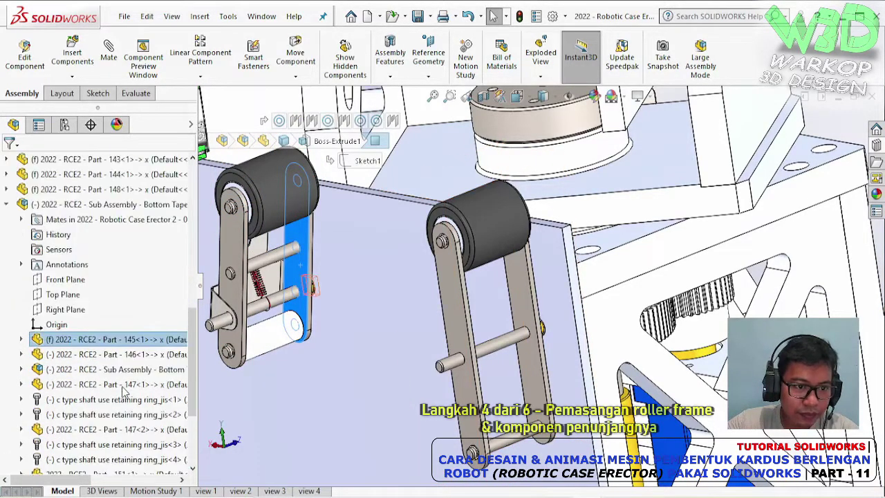
{"action": "left_click", "coordinate": [164, 205]}
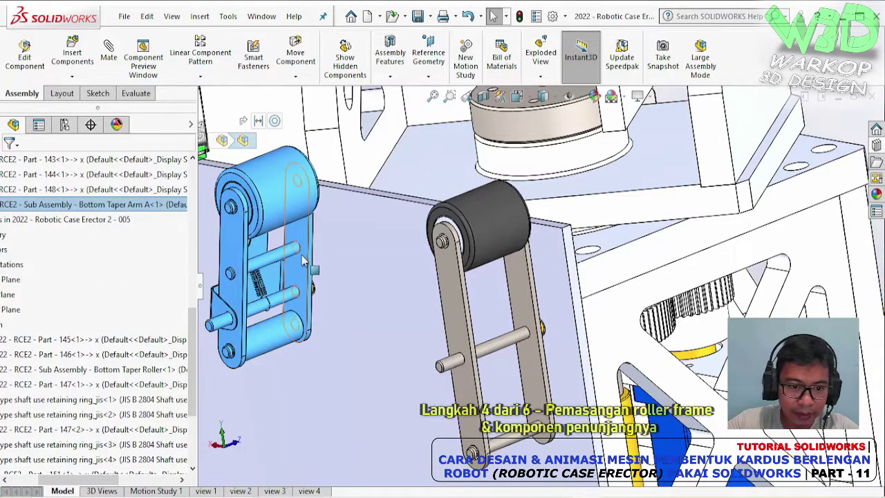
{"action": "right_click", "coordinate": [159, 214]}
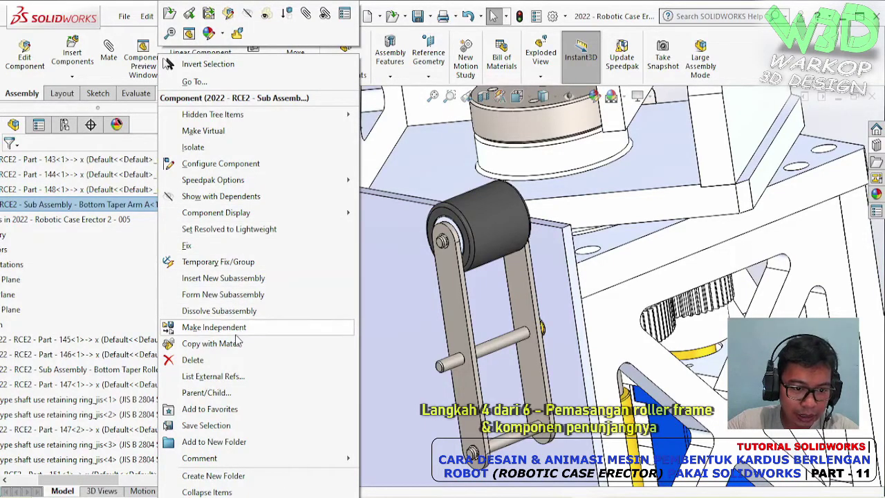
{"action": "left_click", "coordinate": [237, 328]}
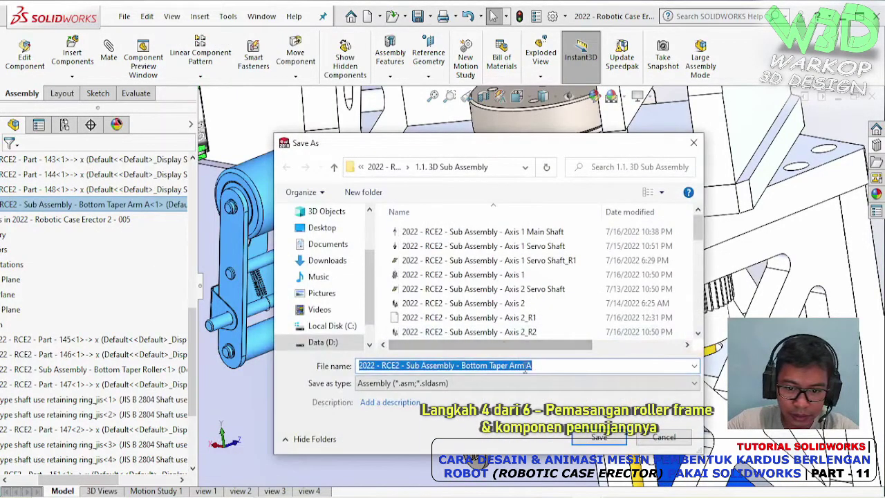
Save it as '2022 - RCE2 - Sub Assembly - Bottom Taper Lengan Belakang'
{"action": "left_click", "coordinate": [513, 367]}
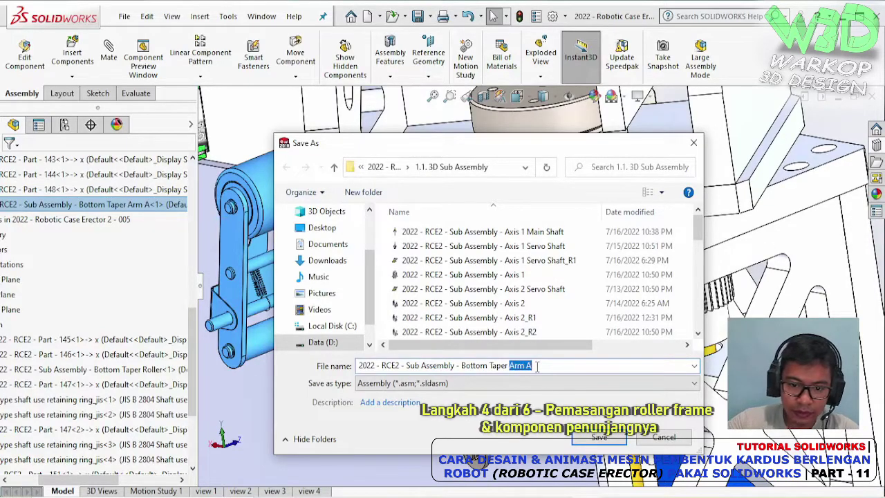
{"action": "key", "text": "BackSpace"}
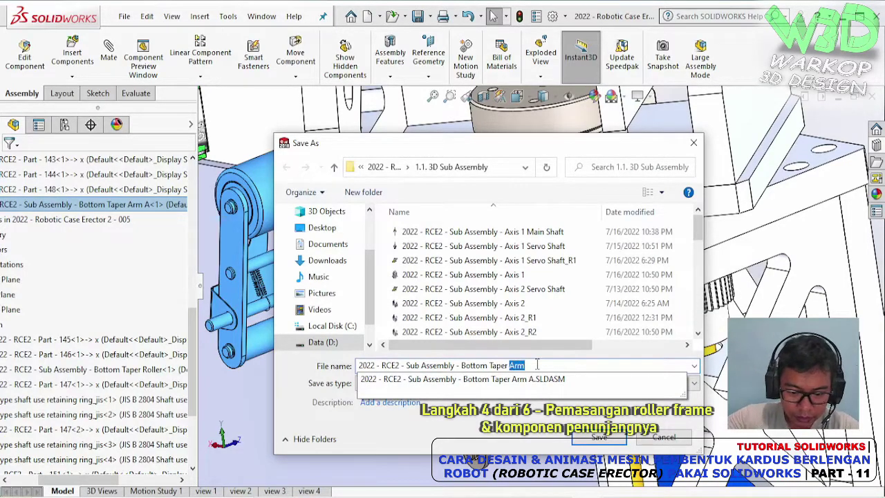
{"action": "type", "text": "Lengan Belakan"}
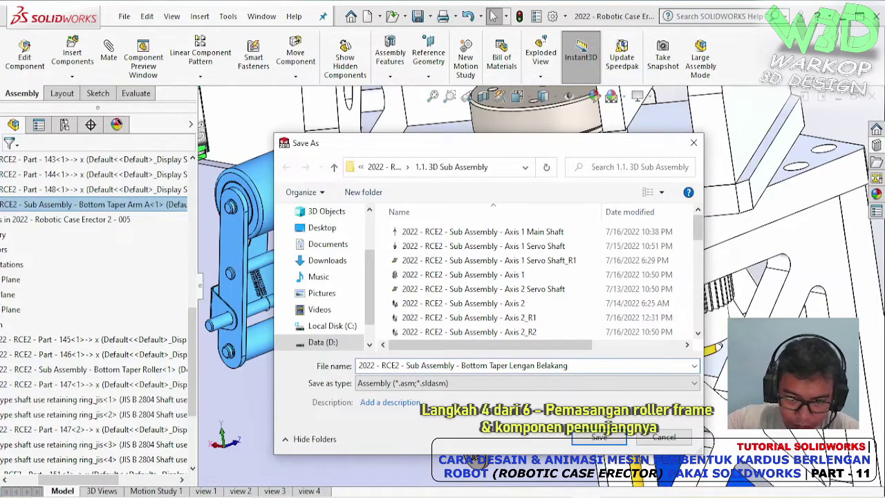
{"action": "type", "text": "g"}
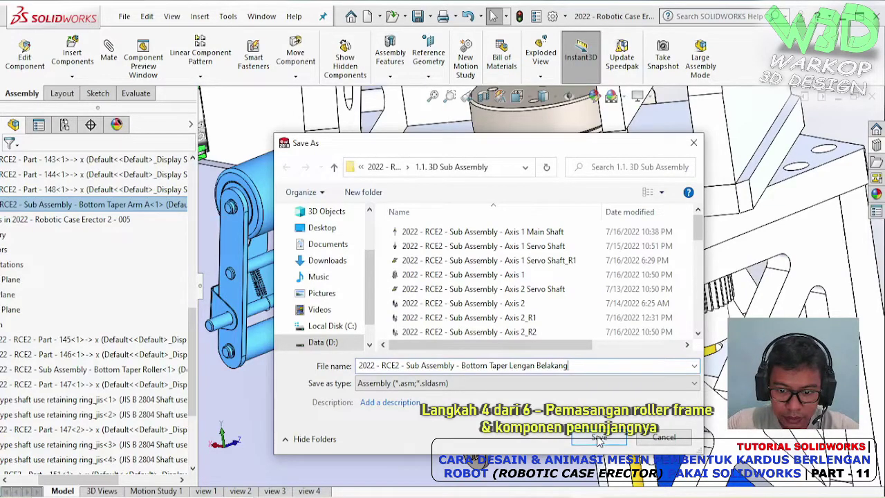
{"action": "left_click", "coordinate": [598, 438]}
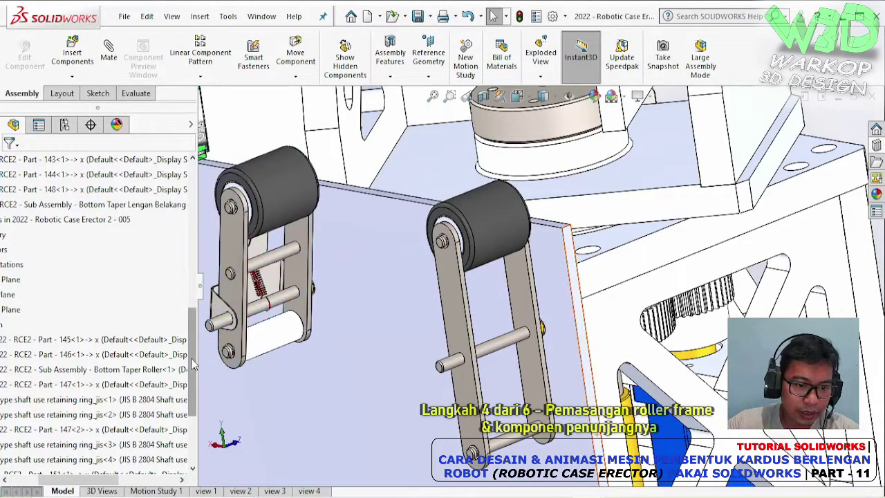
Open Assem1 in its own window and show its front view
{"action": "left_click_drag", "start_coordinate": [191, 363], "coordinate": [192, 404]}
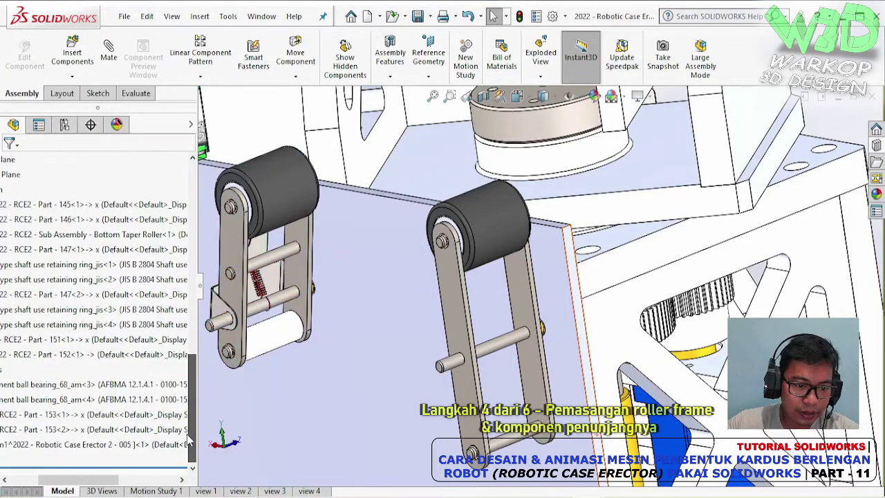
{"action": "left_click", "coordinate": [457, 330]}
{"action": "left_click_drag", "start_coordinate": [95, 479], "coordinate": [66, 479]}
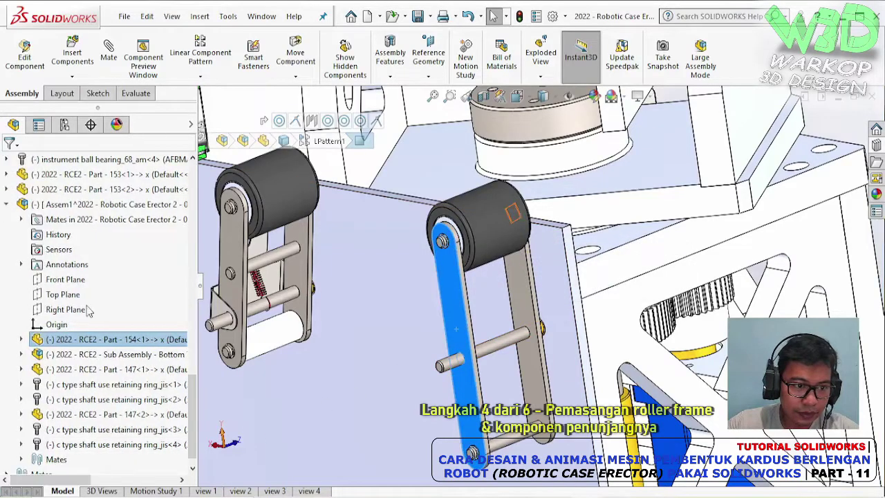
{"action": "left_click", "coordinate": [96, 203]}
{"action": "left_click", "coordinate": [112, 172]}
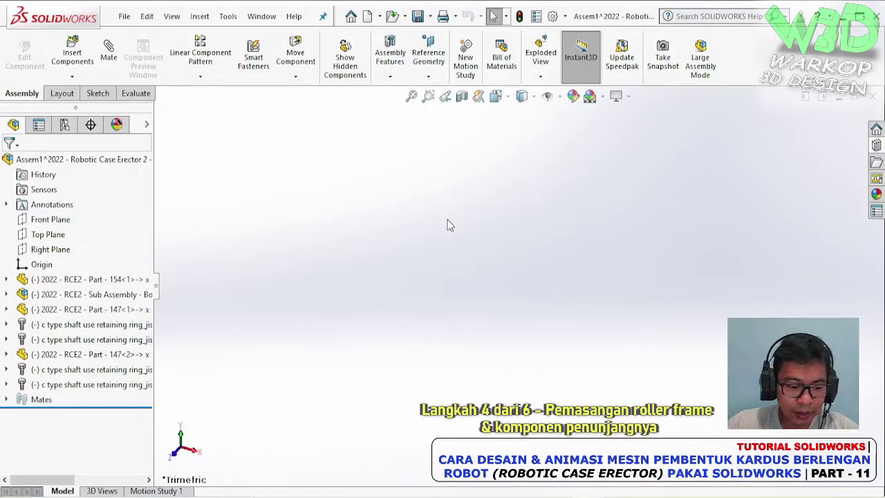
{"action": "key", "text": "ctrl+1"}
Save all the modified documents with Save All
{"action": "right_click", "coordinate": [515, 247]}
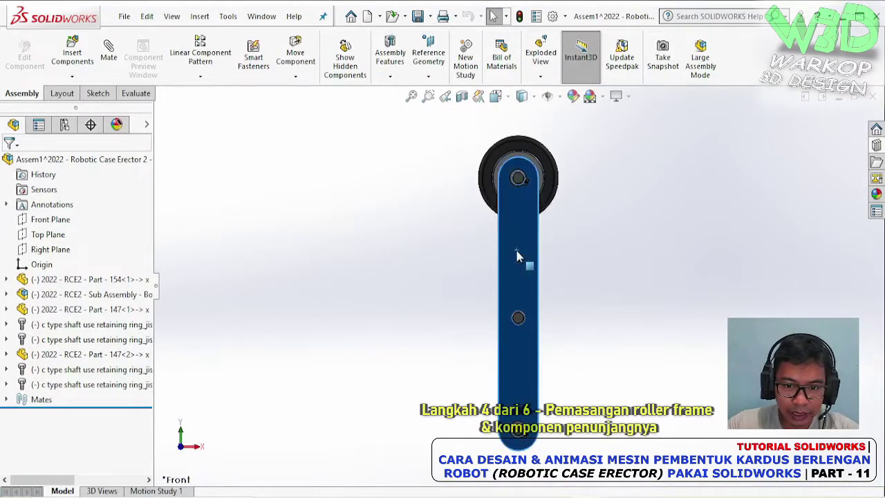
{"action": "key", "text": "ctrl+w"}
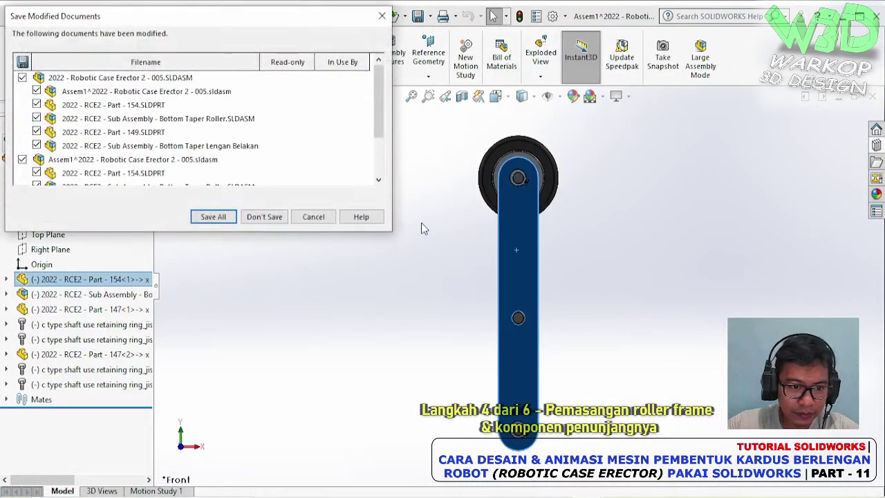
{"action": "left_click", "coordinate": [212, 216]}
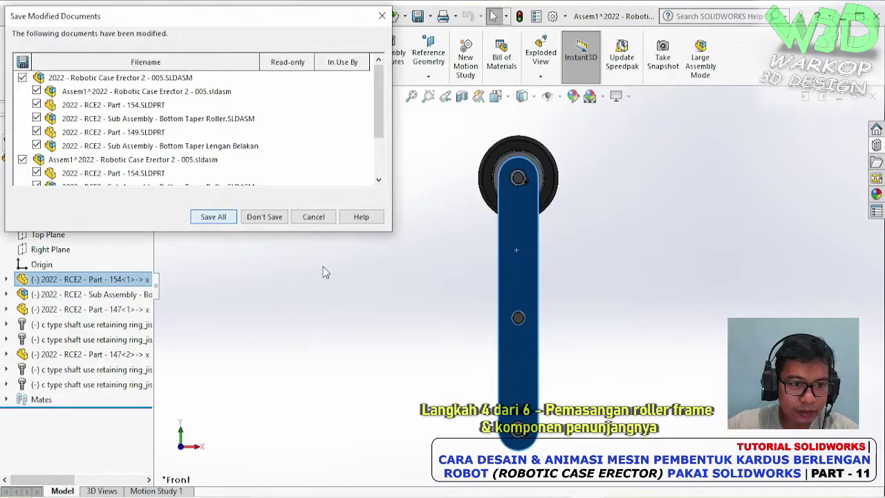
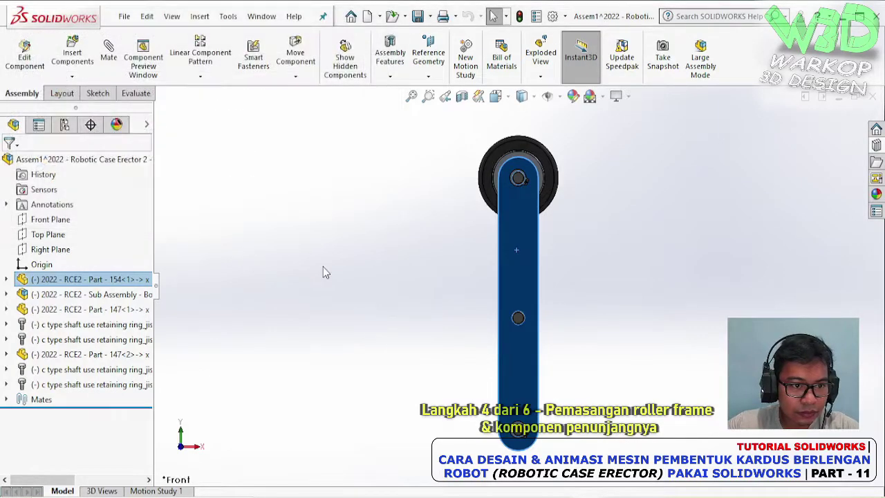
Save a copy of the Bottom Taper Lengan Belakang sub-assembly, renamed with Depan replacing Belakang
{"action": "left_click", "coordinate": [125, 16]}
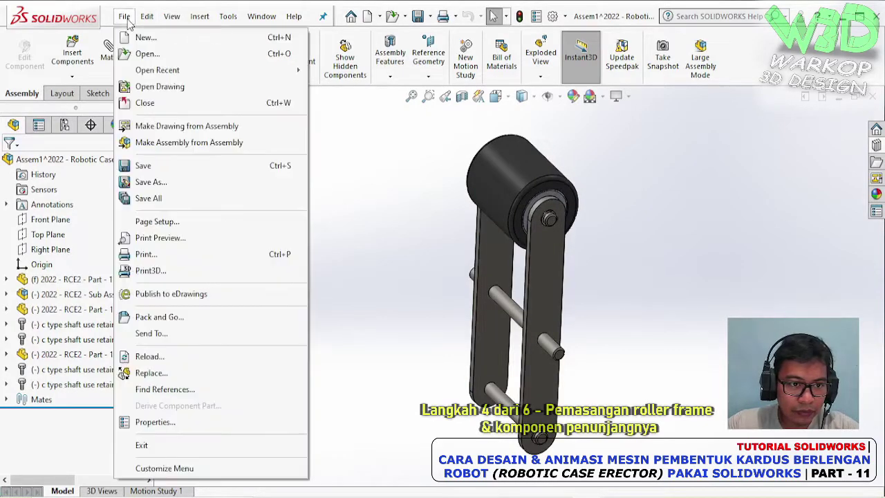
{"action": "left_click", "coordinate": [155, 181]}
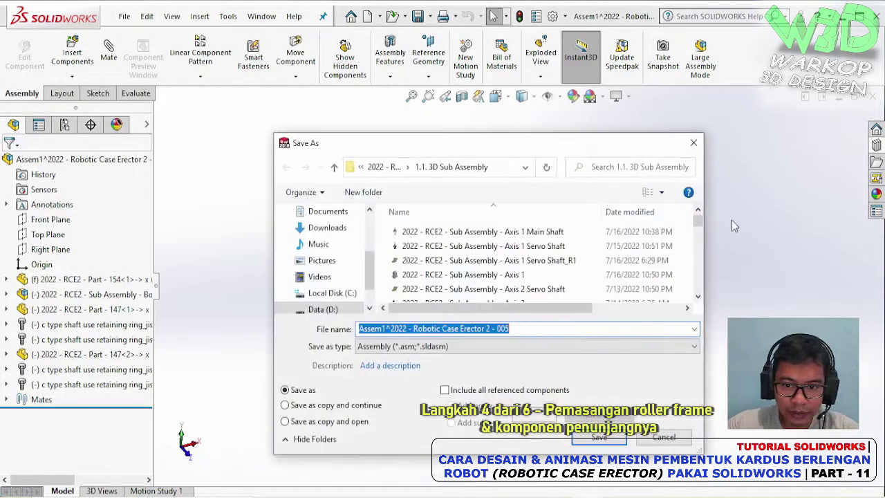
{"action": "left_click_drag", "start_coordinate": [699, 219], "coordinate": [699, 258]}
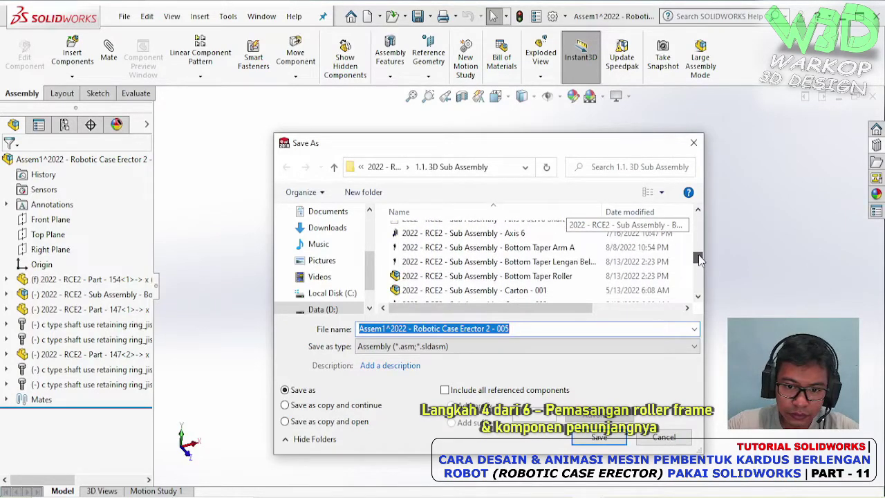
{"action": "left_click", "coordinate": [566, 261]}
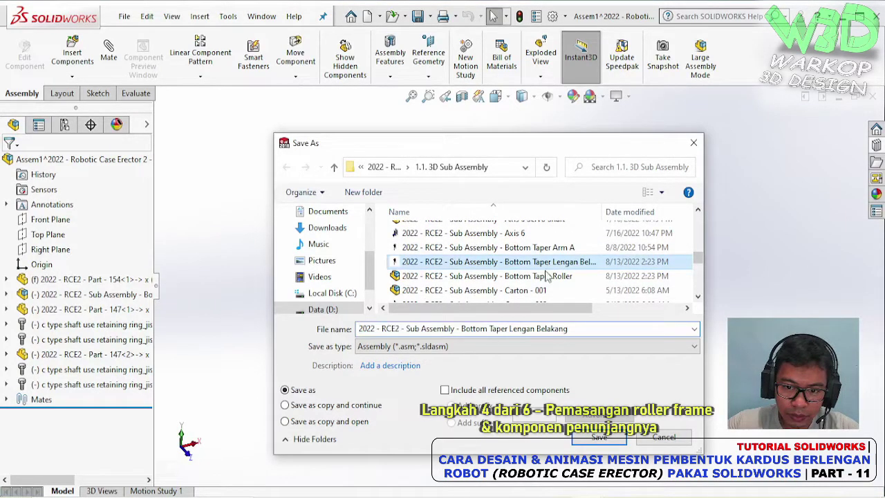
{"action": "left_click", "coordinate": [536, 328]}
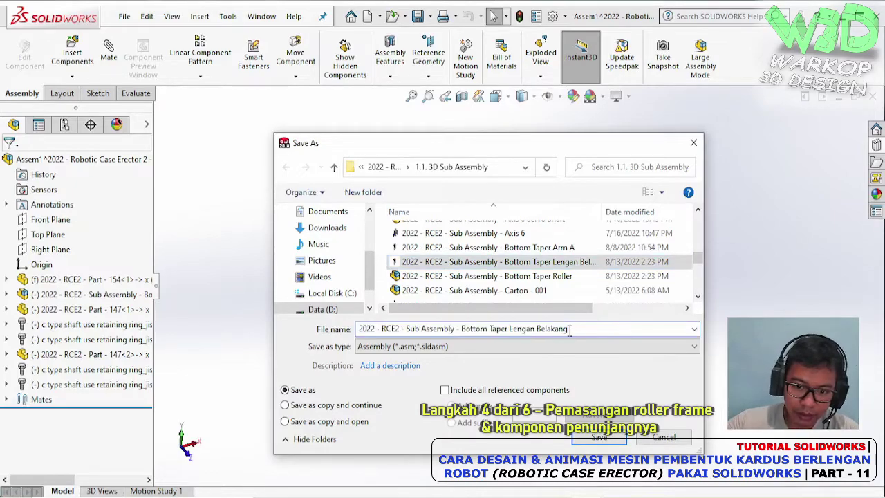
{"action": "key", "text": "BackSpace"}
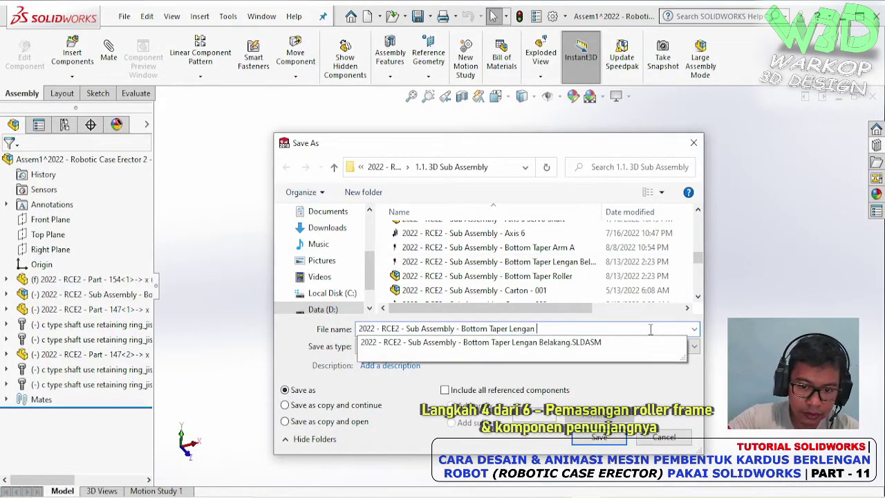
{"action": "type", "text": "Depan"}
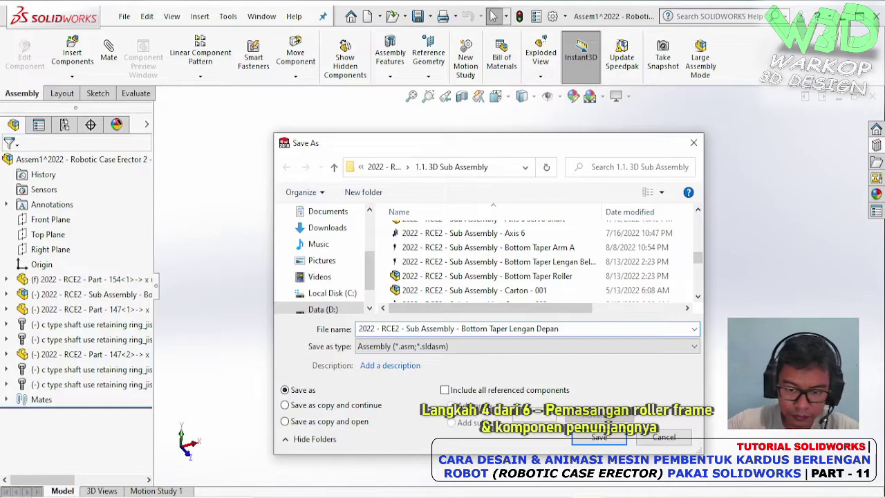
{"action": "left_click", "coordinate": [599, 437]}
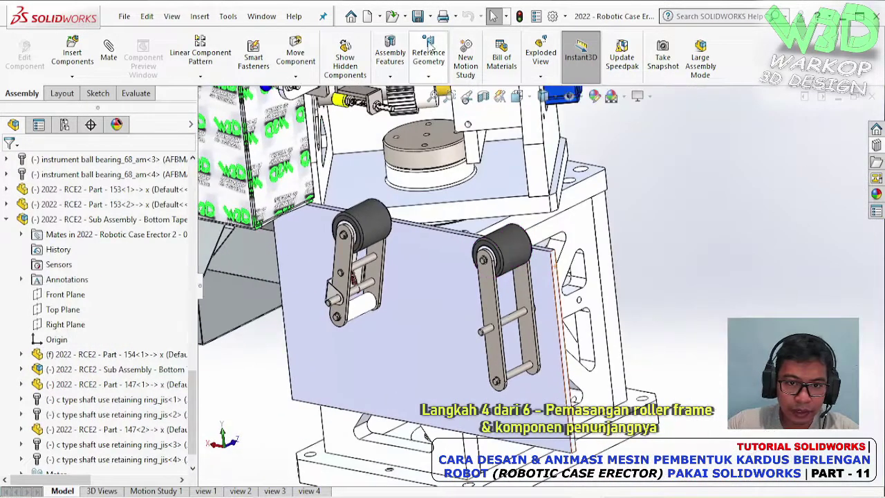
Save the case-erector assembly and open a blank new part document
{"action": "left_click", "coordinate": [418, 16]}
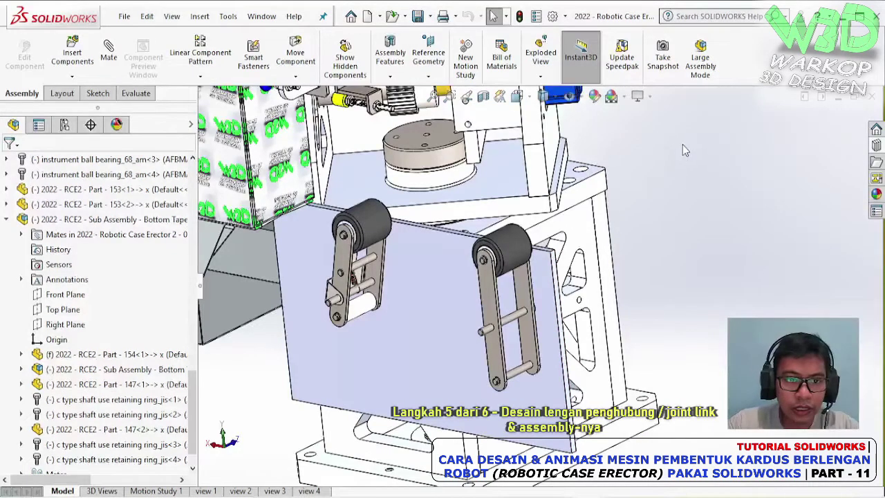
{"action": "left_click", "coordinate": [368, 16]}
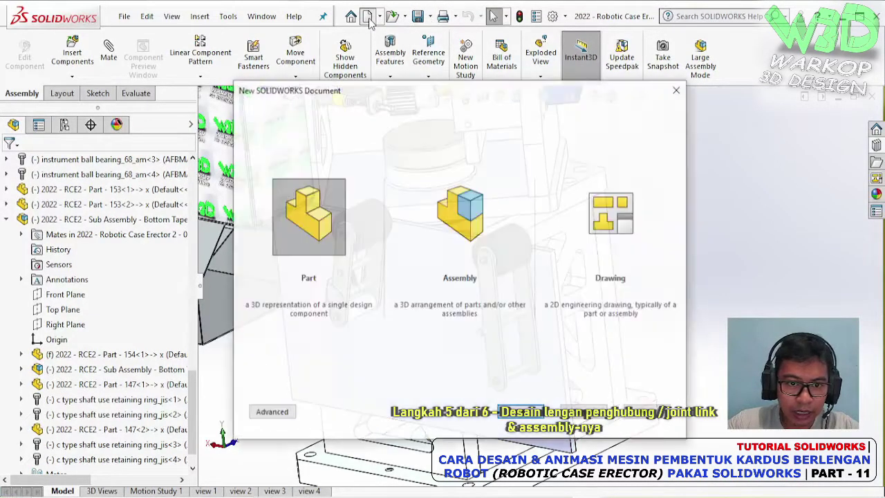
{"action": "left_click", "coordinate": [595, 418]}
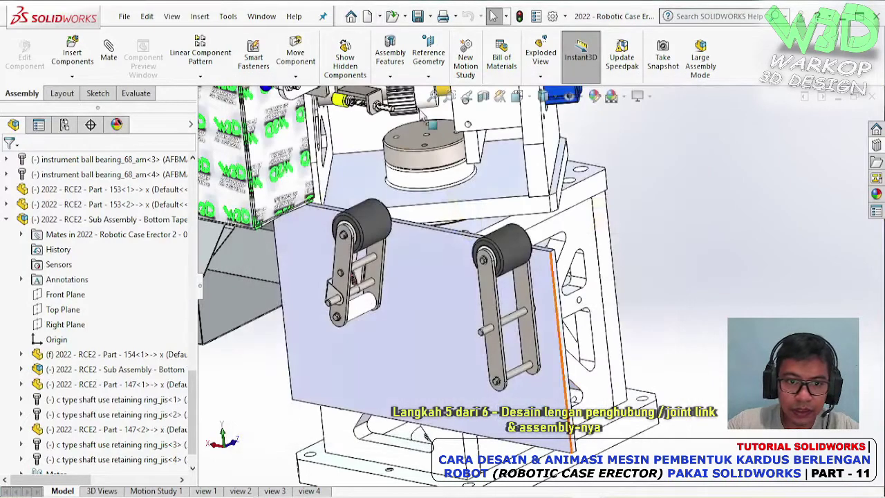
{"action": "left_click", "coordinate": [368, 20]}
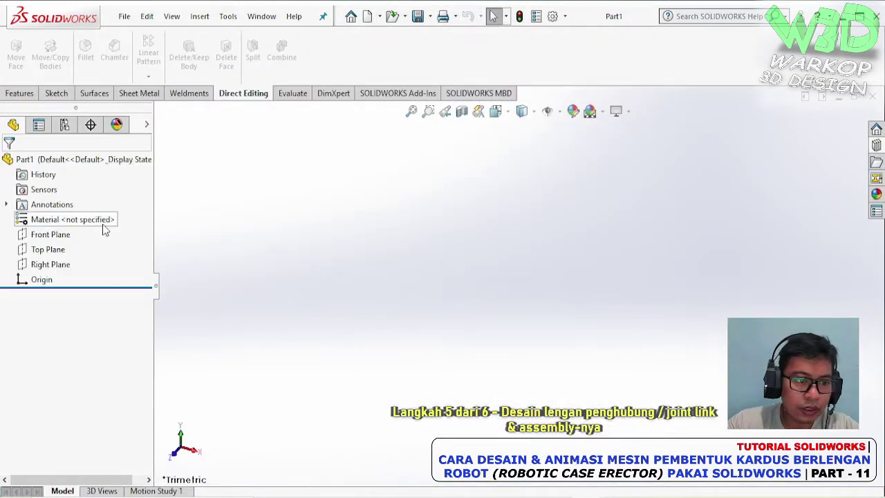
Sketch a straight slot on the Front Plane starting at the origin
{"action": "left_click", "coordinate": [51, 234]}
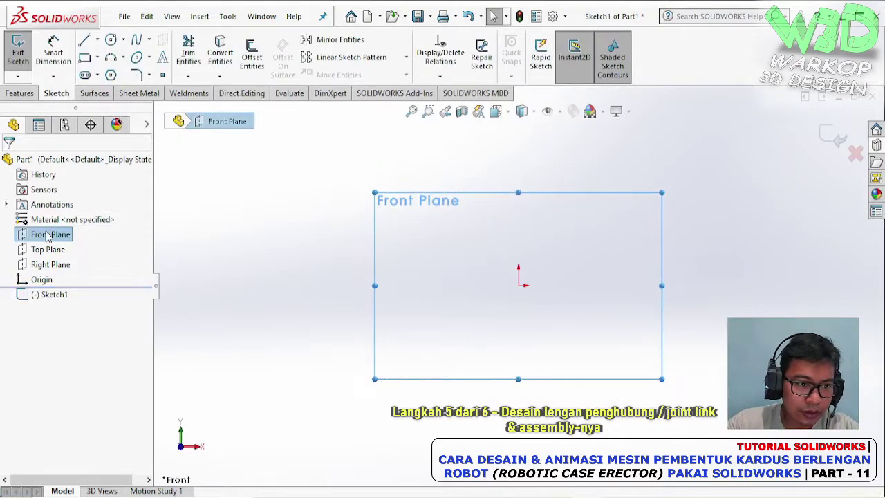
{"action": "left_click", "coordinate": [98, 75]}
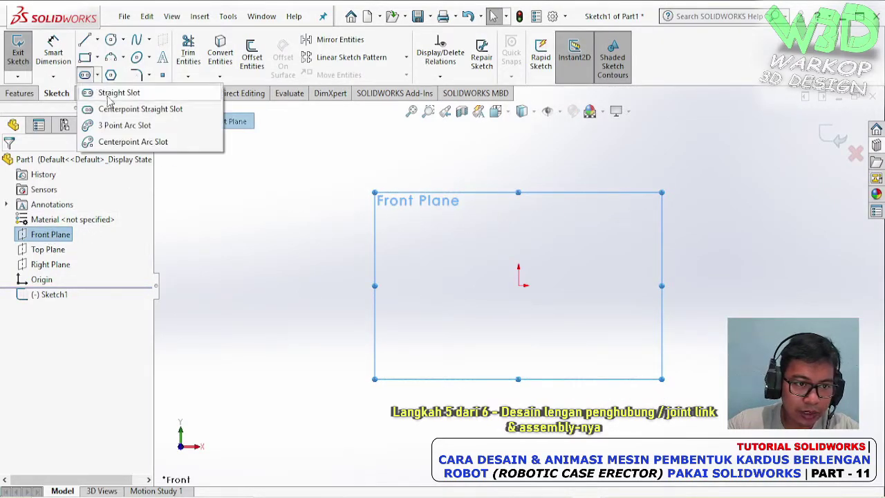
{"action": "left_click", "coordinate": [110, 90]}
{"action": "left_click", "coordinate": [523, 284]}
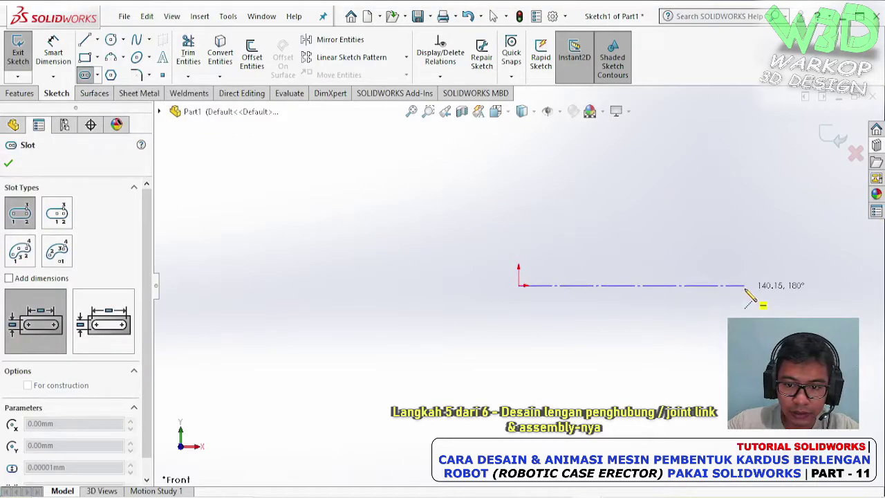
{"action": "left_click", "coordinate": [755, 293]}
{"action": "left_click", "coordinate": [749, 305]}
{"action": "key", "text": "Escape"}
{"action": "key", "text": "f"}
Dimension the slot to 340 mm long and 30 mm wide
{"action": "left_click", "coordinate": [53, 55]}
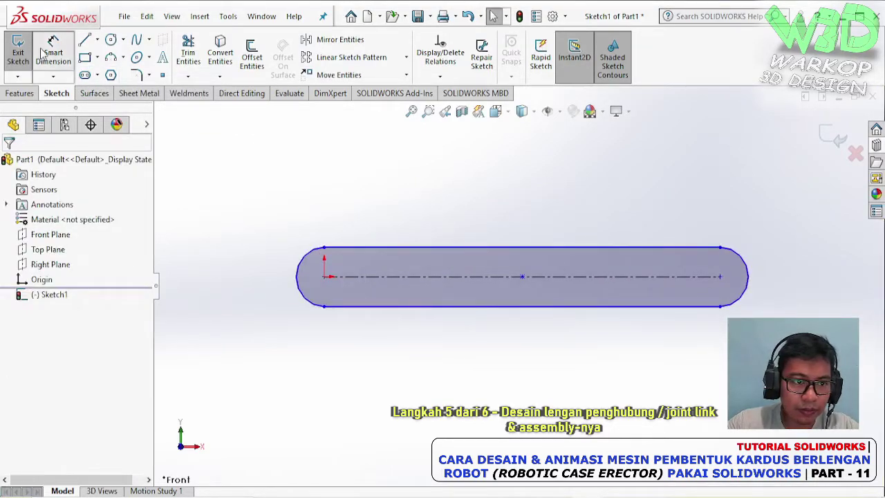
{"action": "left_click", "coordinate": [443, 283]}
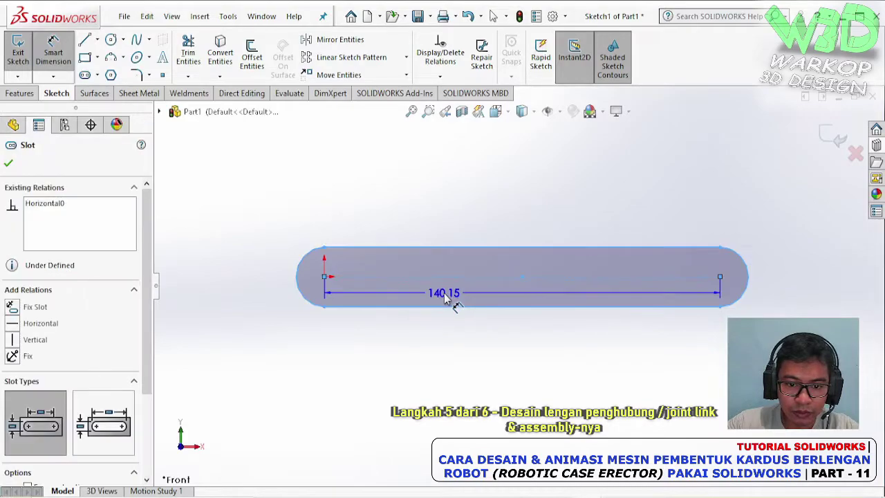
{"action": "left_click", "coordinate": [448, 299]}
{"action": "type", "text": "340"}
{"action": "key", "text": "Return"}
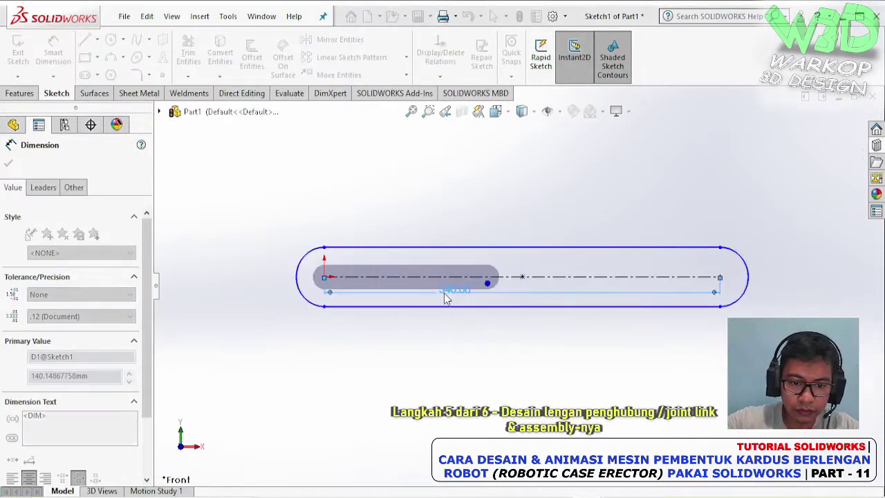
{"action": "left_click", "coordinate": [355, 255]}
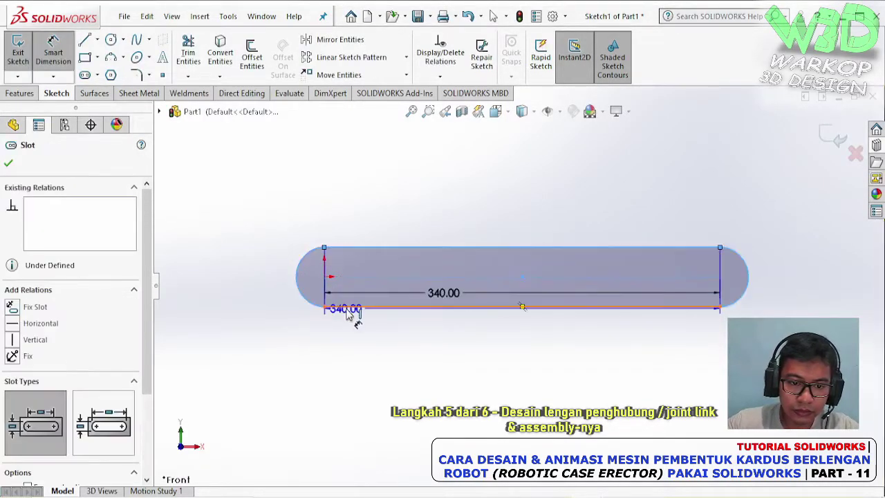
{"action": "left_click", "coordinate": [264, 291]}
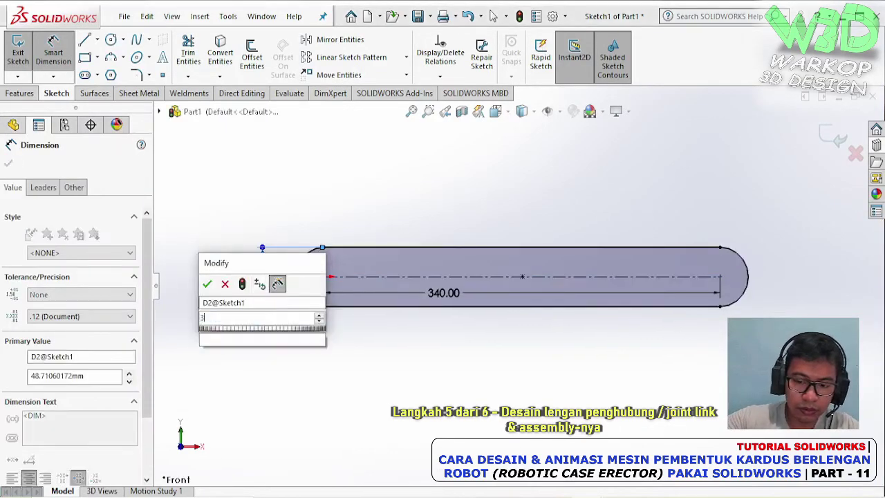
{"action": "type", "text": "30"}
{"action": "key", "text": "Return"}
Draw a circle at each slot end and make the two circles equal
{"action": "middle_click_drag", "start_coordinate": [412, 276], "coordinate": [380, 331]}
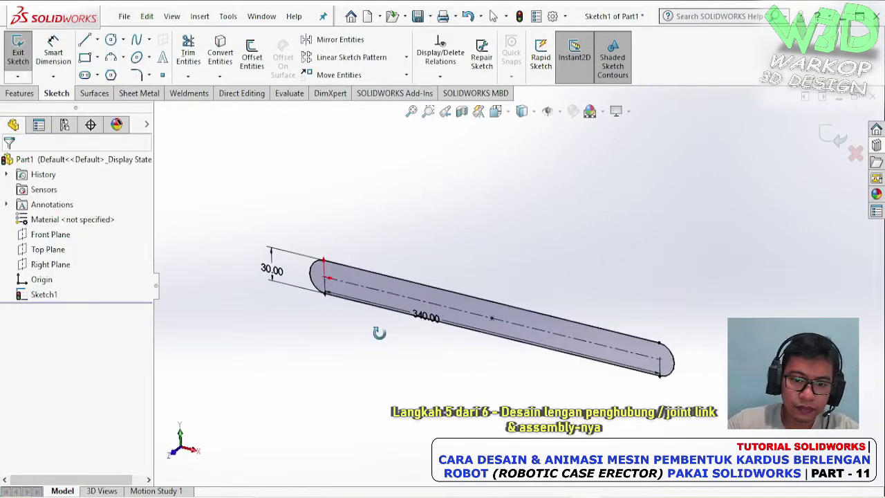
{"action": "scroll", "coordinate": [380, 331], "scroll_direction": "down", "scroll_amount": 3}
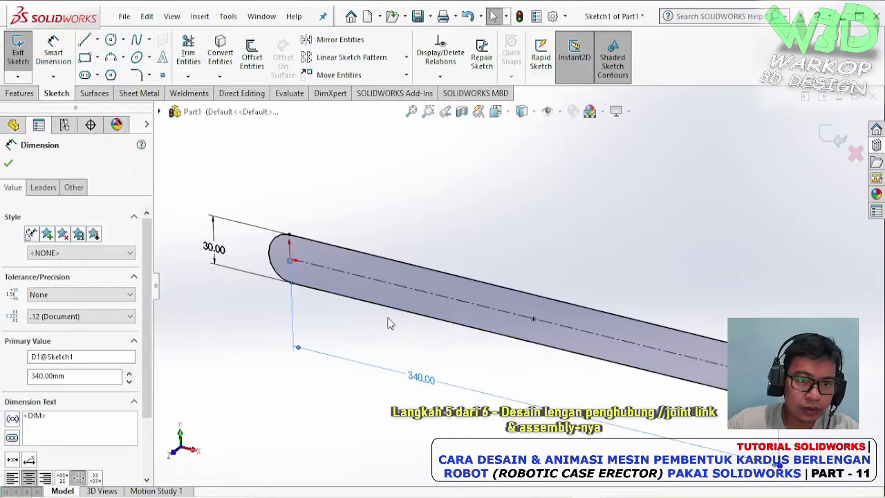
{"action": "scroll", "coordinate": [389, 320], "scroll_direction": "down", "scroll_amount": 3}
{"action": "left_click", "coordinate": [111, 40]}
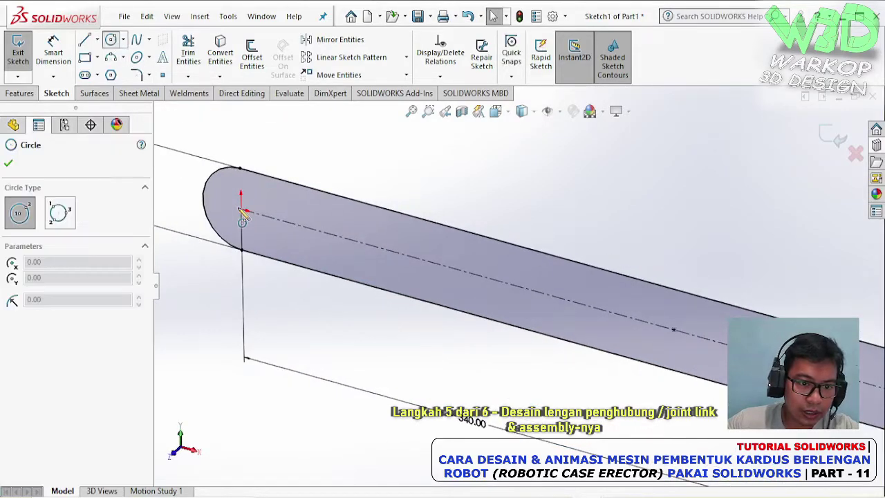
{"action": "left_click", "coordinate": [241, 209]}
{"action": "left_click", "coordinate": [254, 207]}
{"action": "scroll", "coordinate": [522, 283], "scroll_direction": "up", "scroll_amount": 3}
{"action": "middle_click_drag", "start_coordinate": [629, 352], "coordinate": [505, 331], "text": "ctrl"}
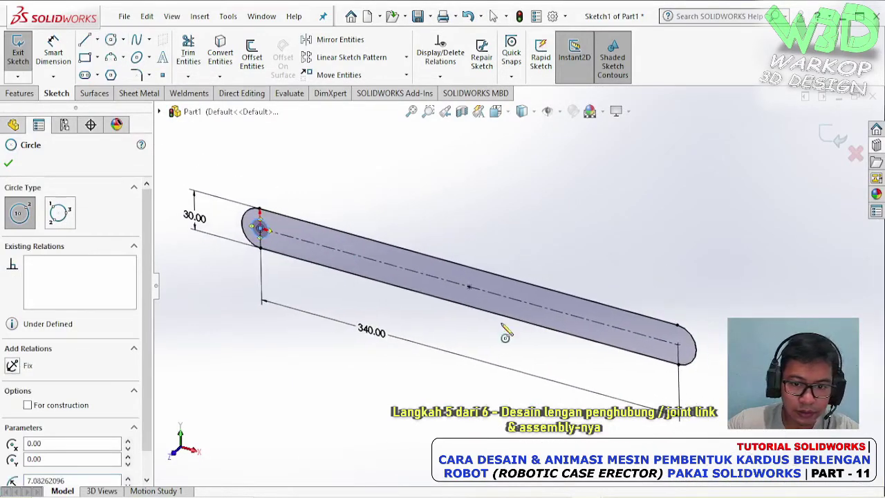
{"action": "left_click", "coordinate": [678, 344]}
{"action": "left_click", "coordinate": [686, 346]}
{"action": "key", "text": "Escape"}
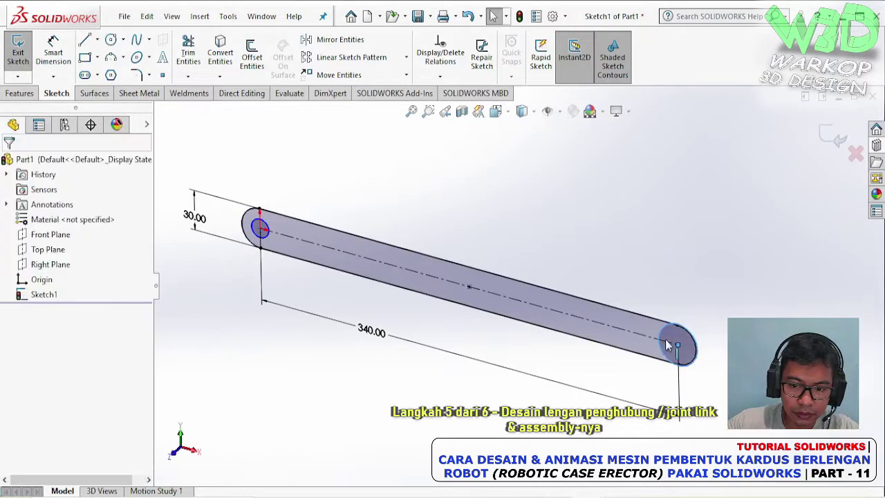
{"action": "left_click", "coordinate": [674, 345]}
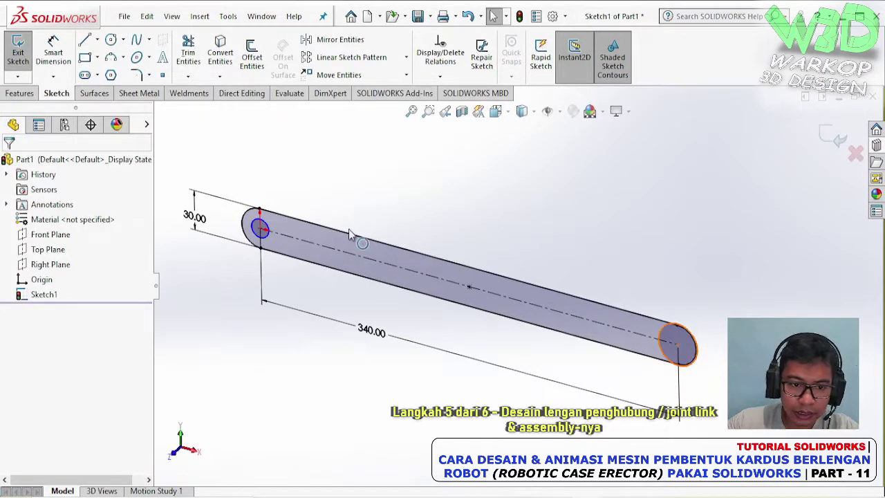
{"action": "left_click", "coordinate": [263, 228], "text": "ctrl"}
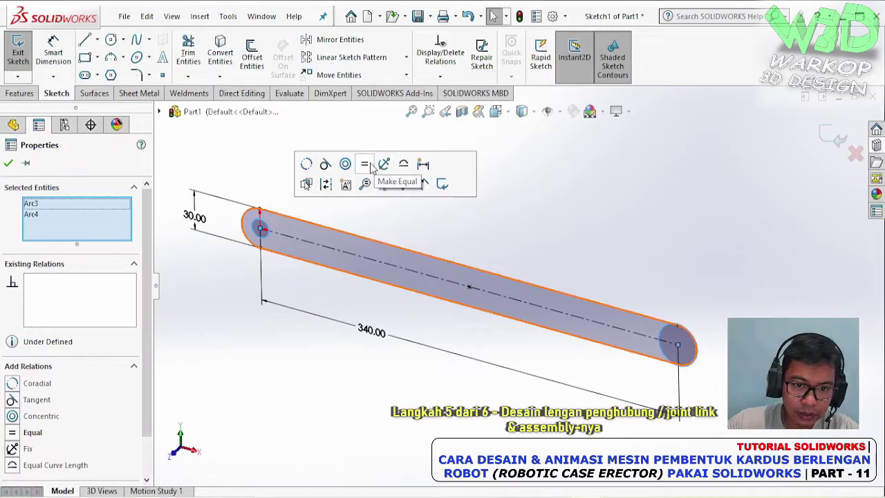
{"action": "left_click", "coordinate": [366, 165]}
{"action": "left_click", "coordinate": [266, 133]}
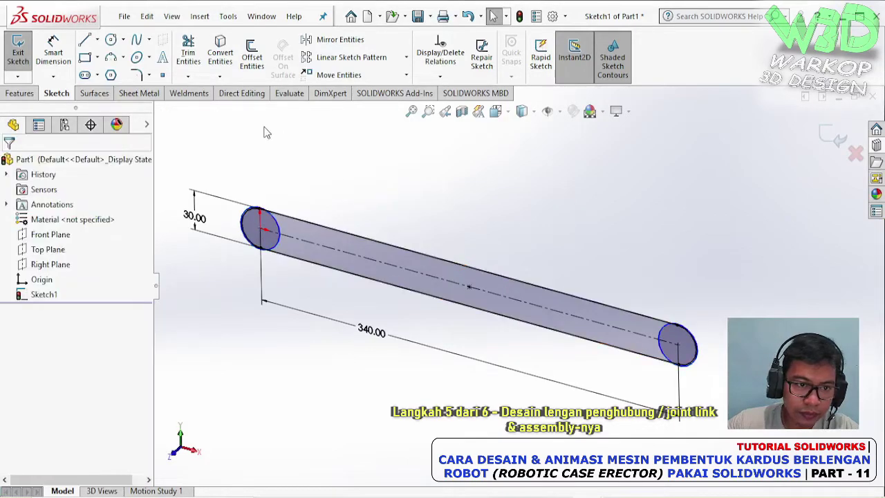
Dimension the hole circle to a 10.5 mm diameter
{"action": "left_click", "coordinate": [54, 52]}
{"action": "left_click", "coordinate": [283, 232]}
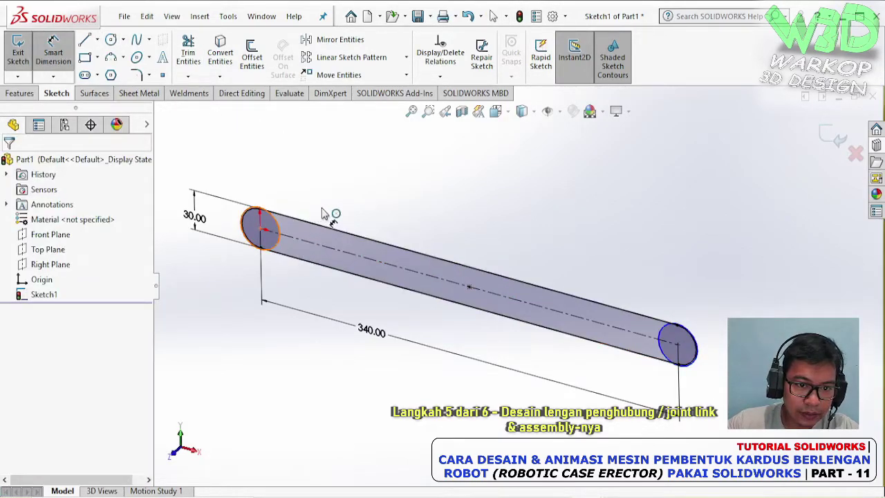
{"action": "left_click", "coordinate": [350, 206]}
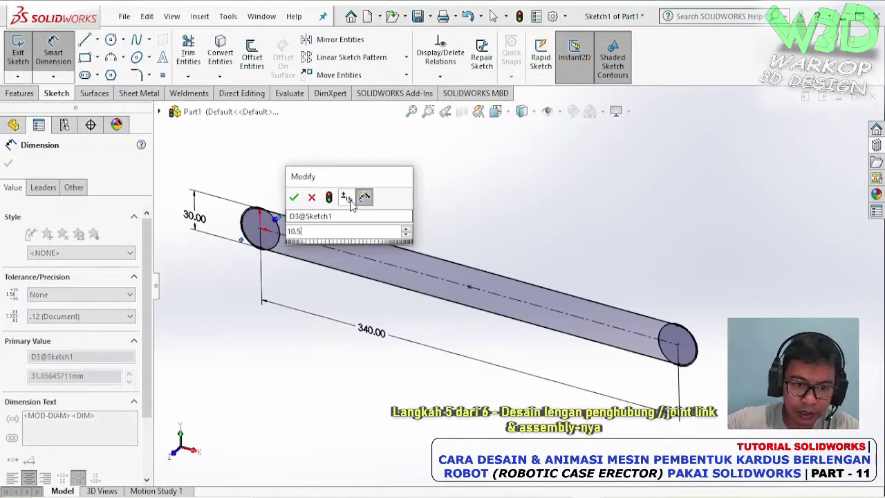
{"action": "type", "text": "10.5"}
{"action": "key", "text": "Return"}
{"action": "key", "text": "Escape"}
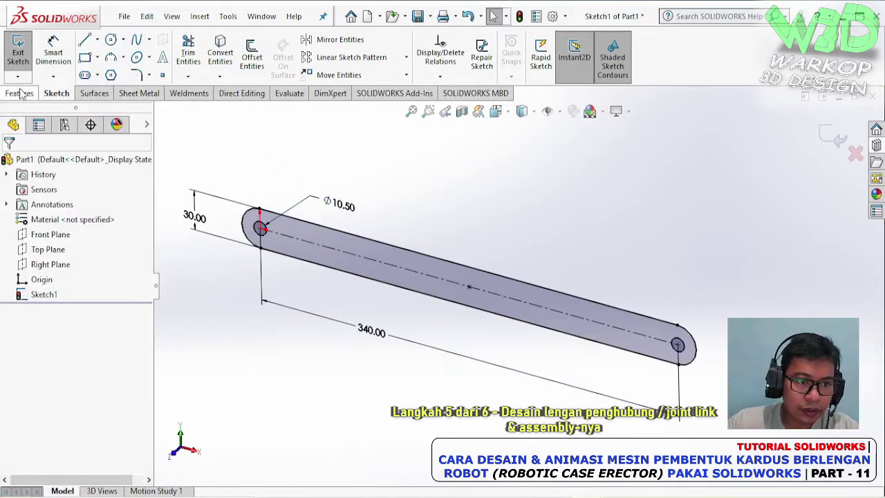
{"action": "left_click", "coordinate": [19, 93]}
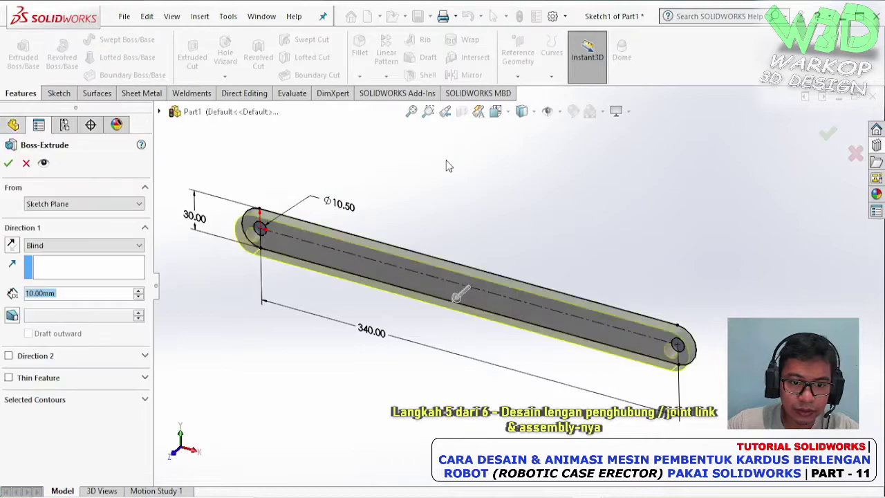
Extrude the link profile to a 5 mm thick plate
{"action": "type", "text": "5"}
{"action": "key", "text": "Return"}
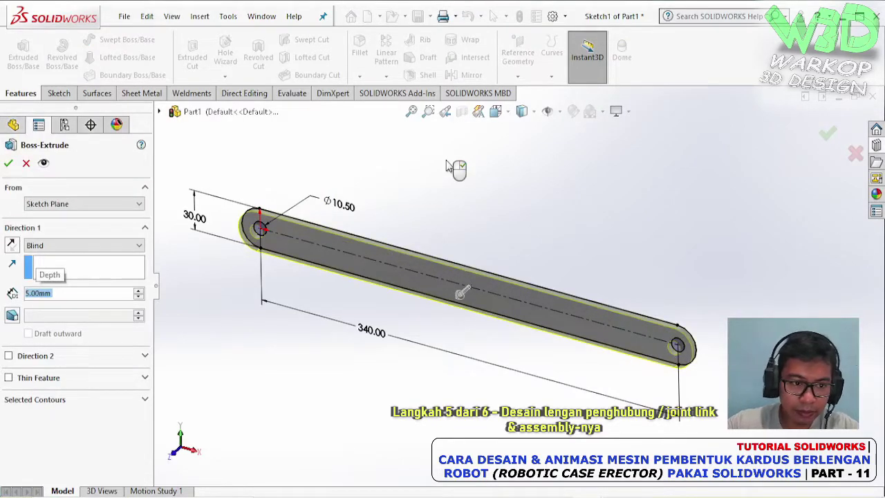
{"action": "left_click", "coordinate": [10, 163]}
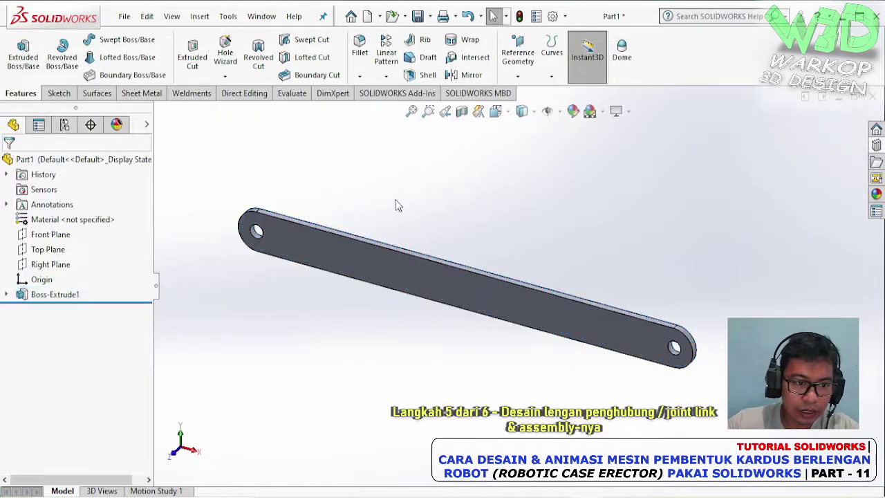
Assign ASTM A36 Steel as the part's material
{"action": "right_click", "coordinate": [99, 220]}
{"action": "left_click", "coordinate": [470, 174]}
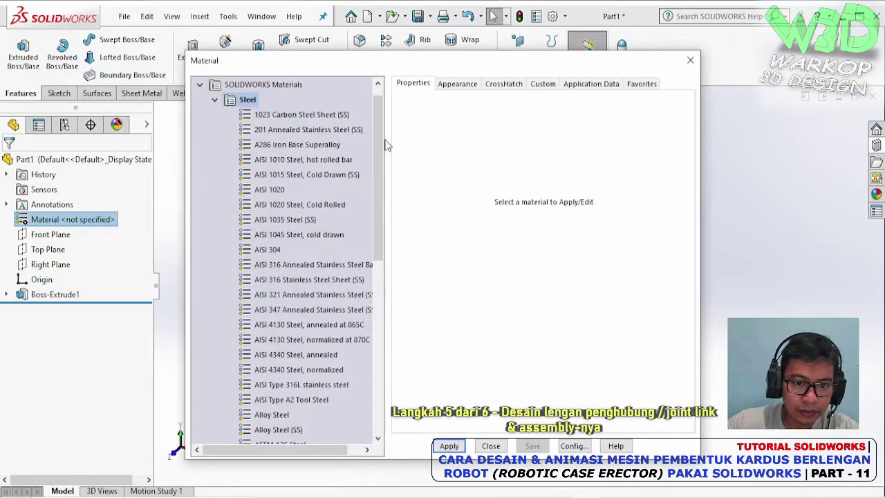
{"action": "left_click_drag", "start_coordinate": [379, 150], "coordinate": [377, 193]}
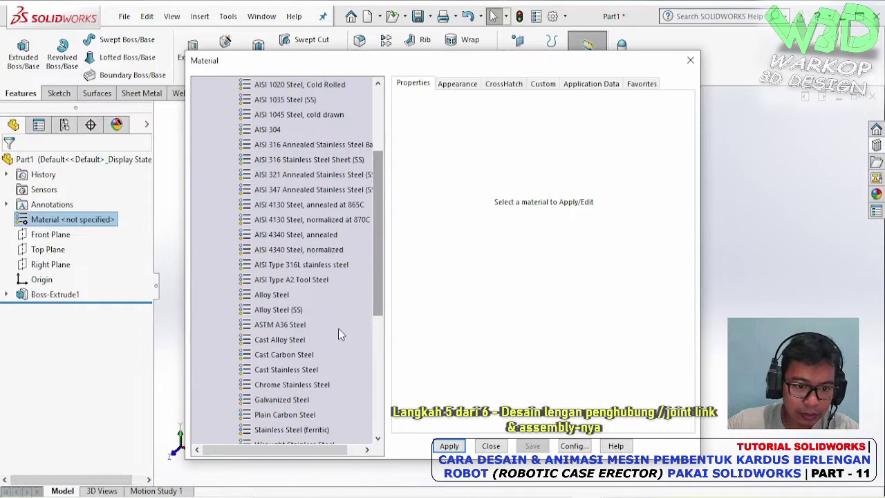
{"action": "left_click", "coordinate": [339, 326]}
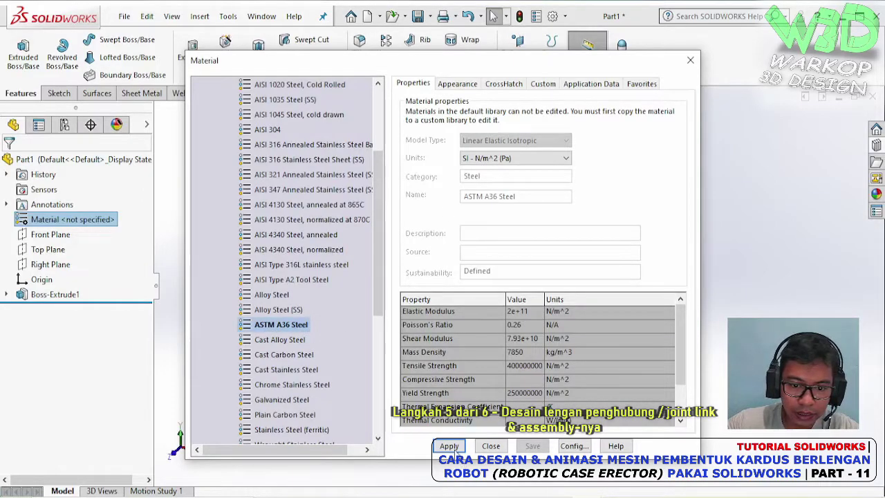
{"action": "left_click", "coordinate": [439, 447]}
{"action": "left_click", "coordinate": [490, 446]}
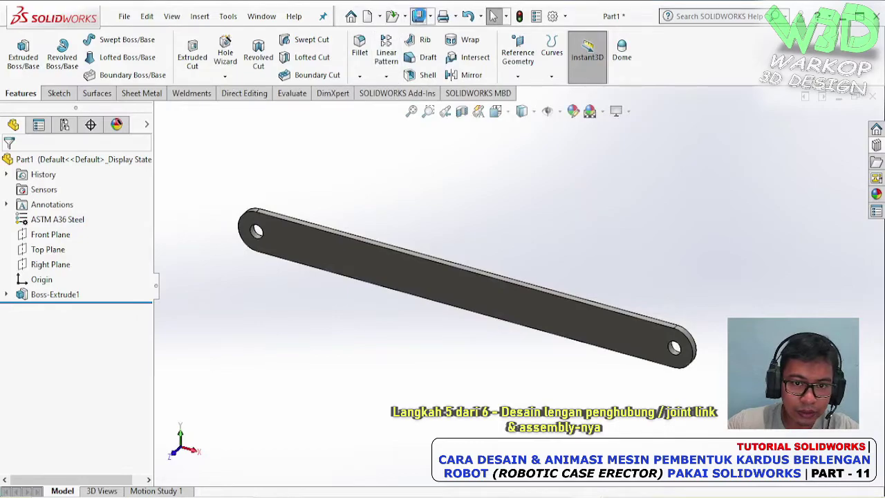
{"action": "left_click", "coordinate": [418, 16]}
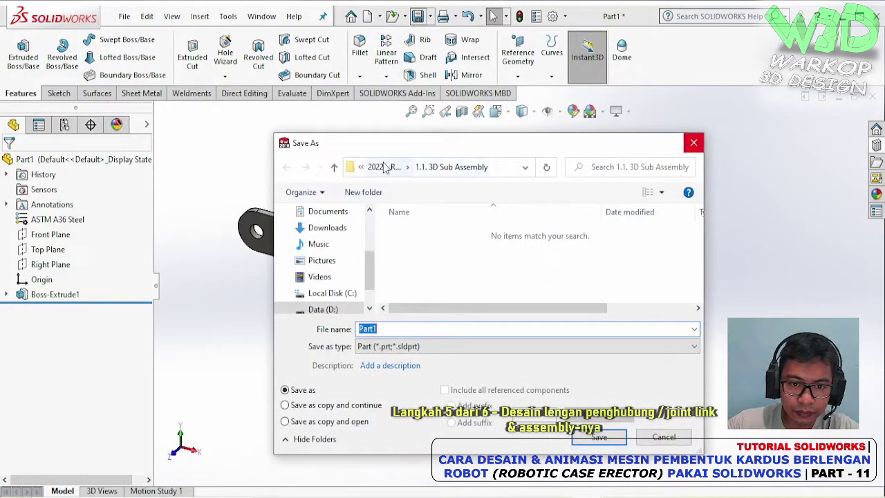
Save the part as '2022 - RCE2 - Part - 155' in the 3D Parts folder
{"action": "left_click", "coordinate": [387, 167]}
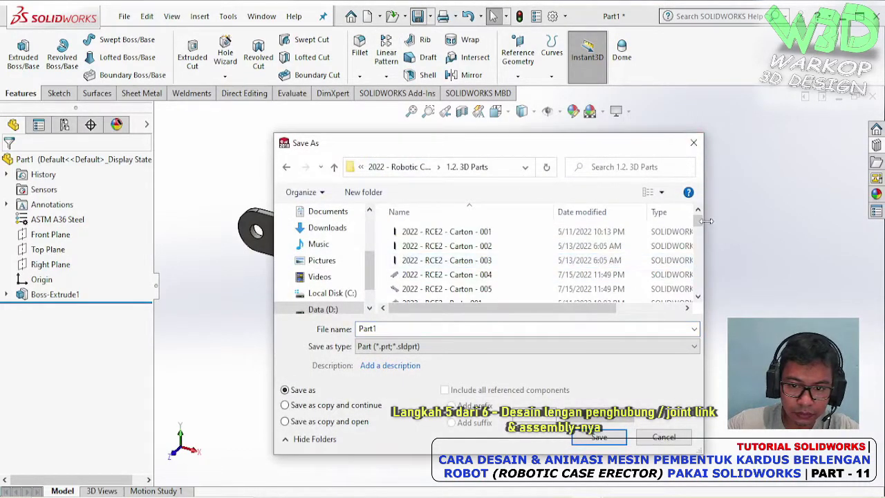
{"action": "left_click_drag", "start_coordinate": [698, 221], "coordinate": [705, 281]}
{"action": "left_click", "coordinate": [470, 279]}
{"action": "left_click", "coordinate": [462, 330]}
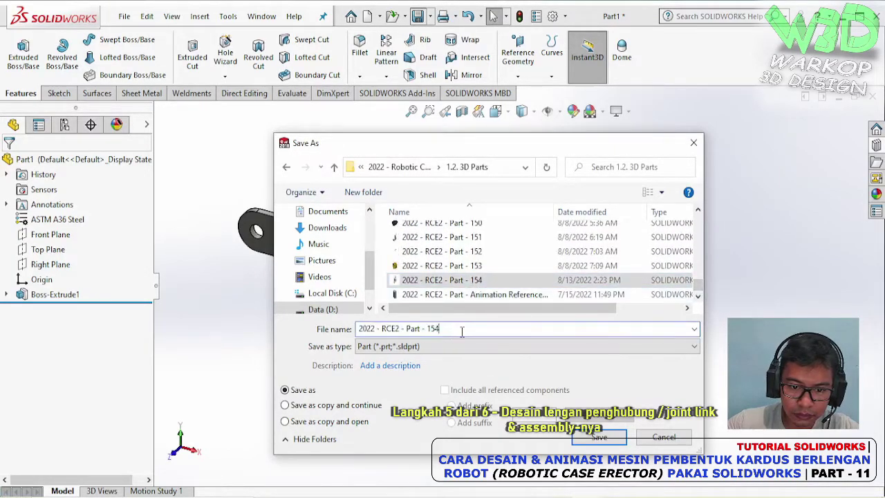
{"action": "key", "text": "BackSpace"}
{"action": "type", "text": "5"}
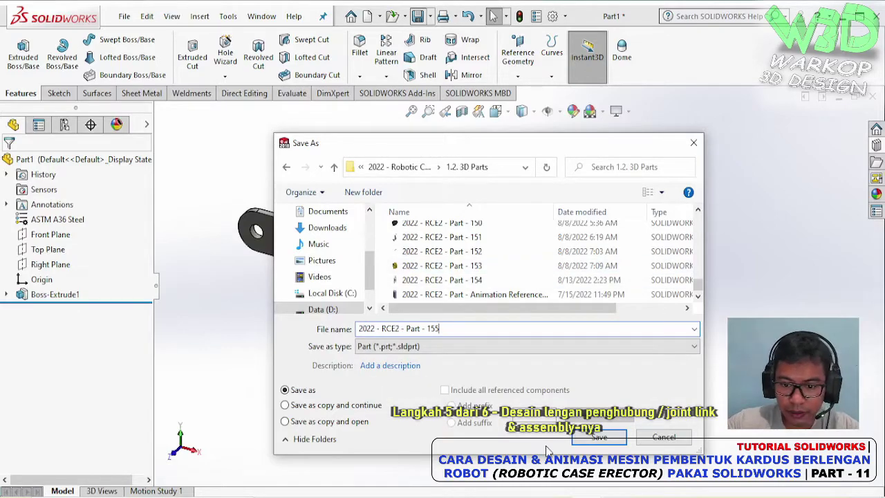
{"action": "left_click", "coordinate": [598, 437]}
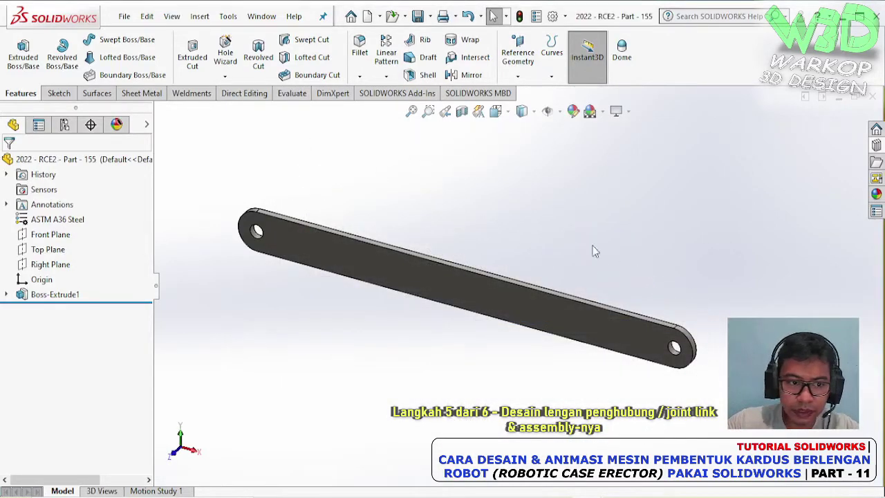
Close the part and place the new link into the roller assembly
{"action": "left_click", "coordinate": [110, 165]}
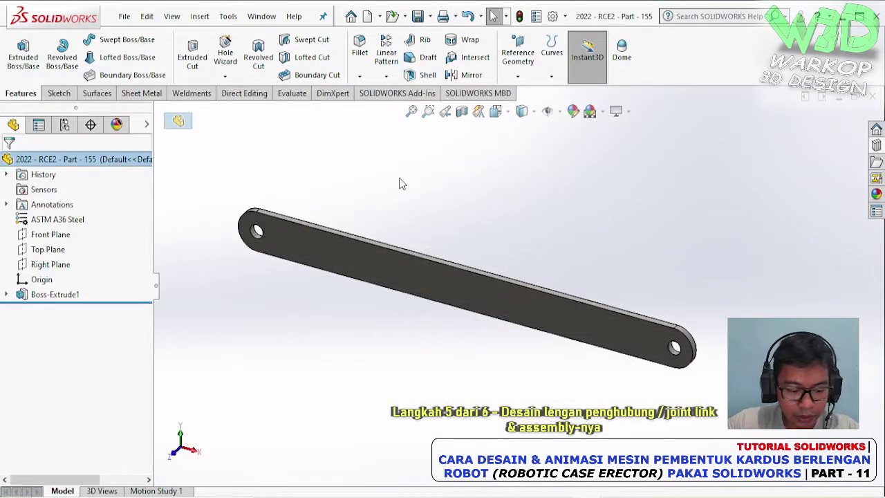
{"action": "left_click", "coordinate": [874, 99]}
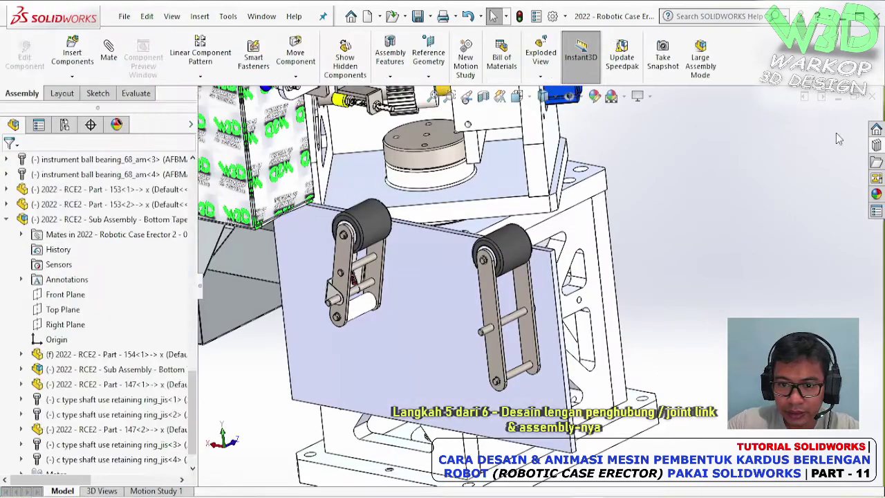
{"action": "left_click", "coordinate": [704, 246]}
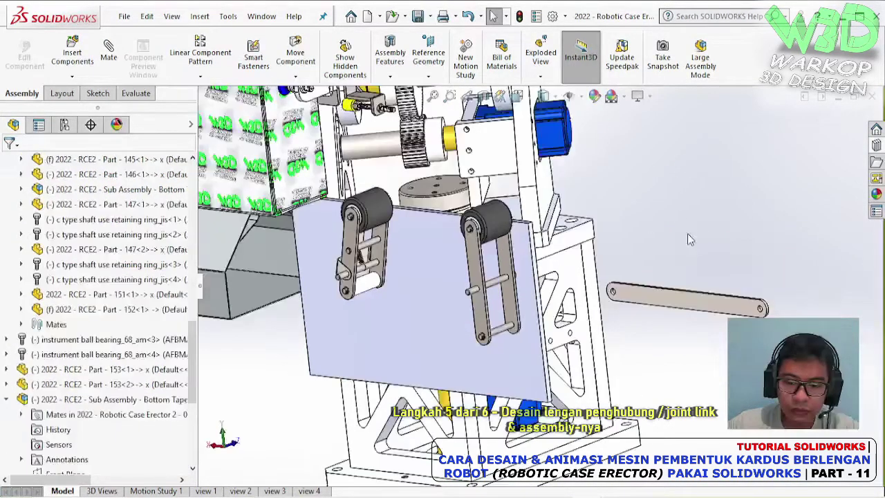
Select the roller link plate and edit it in place within the assembly
{"action": "scroll", "coordinate": [439, 254], "scroll_direction": "down", "scroll_amount": 5}
{"action": "scroll", "coordinate": [439, 253], "scroll_direction": "down", "scroll_amount": 3}
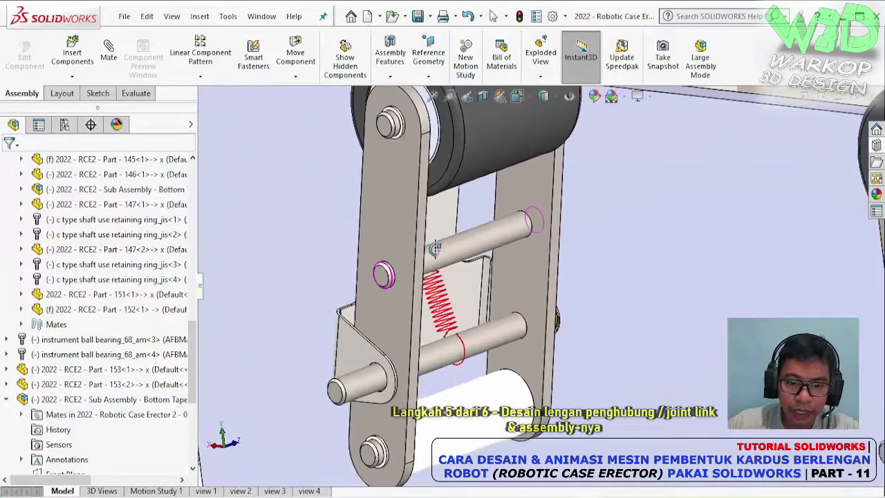
{"action": "scroll", "coordinate": [439, 253], "scroll_direction": "down", "scroll_amount": 3}
{"action": "scroll", "coordinate": [438, 250], "scroll_direction": "down", "scroll_amount": 3}
{"action": "scroll", "coordinate": [438, 250], "scroll_direction": "up", "scroll_amount": 3}
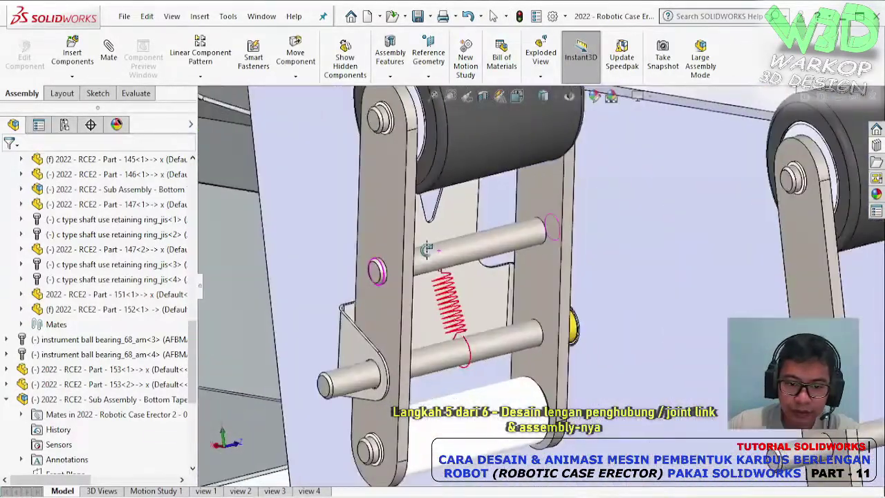
{"action": "middle_click_drag", "start_coordinate": [438, 250], "coordinate": [513, 265]}
{"action": "scroll", "coordinate": [528, 259], "scroll_direction": "up", "scroll_amount": 3}
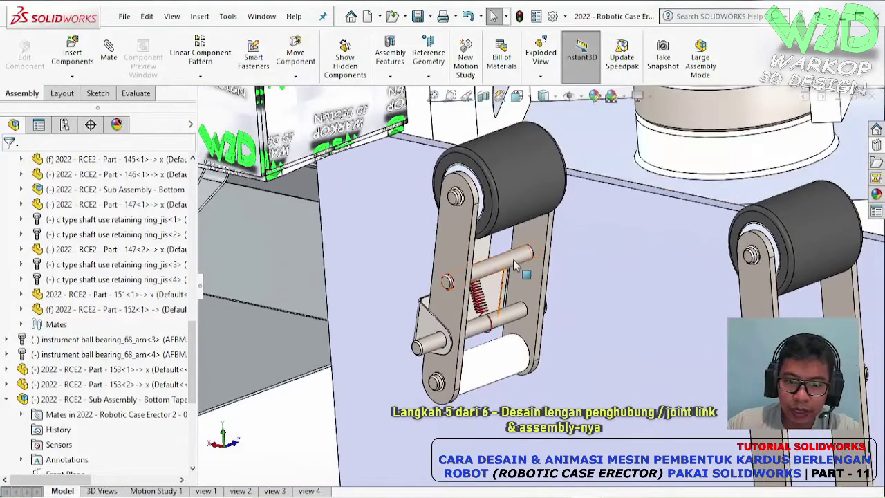
{"action": "left_click", "coordinate": [546, 235]}
{"action": "left_click", "coordinate": [579, 156]}
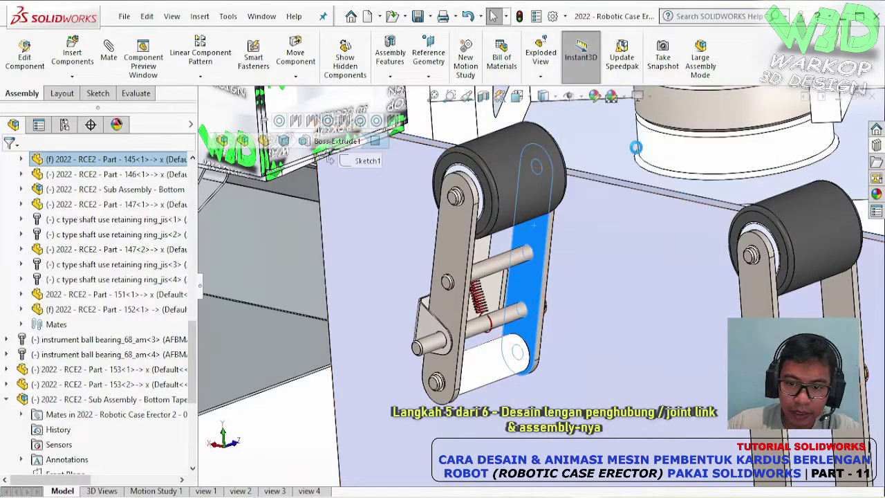
{"action": "scroll", "coordinate": [515, 270], "scroll_direction": "down", "scroll_amount": 3}
Delete the upper shaft body with Delete/Keep Body and exit part editing
{"action": "left_click", "coordinate": [259, 94]}
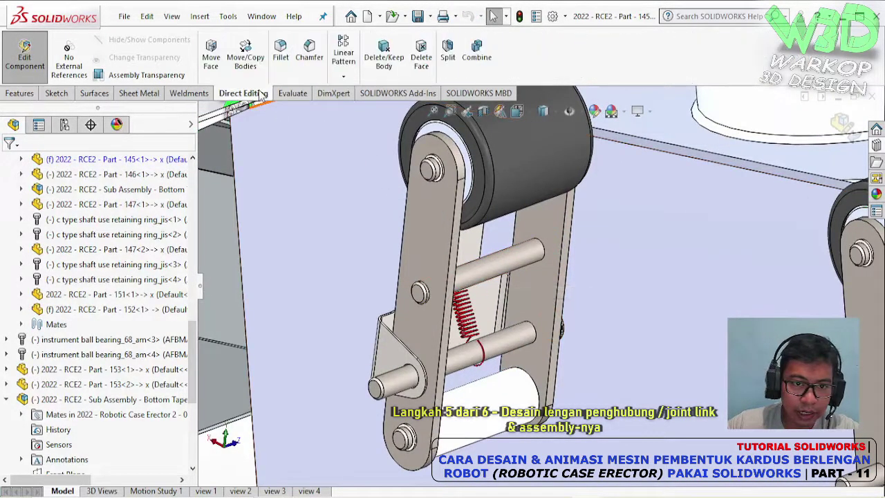
{"action": "left_click", "coordinate": [385, 59]}
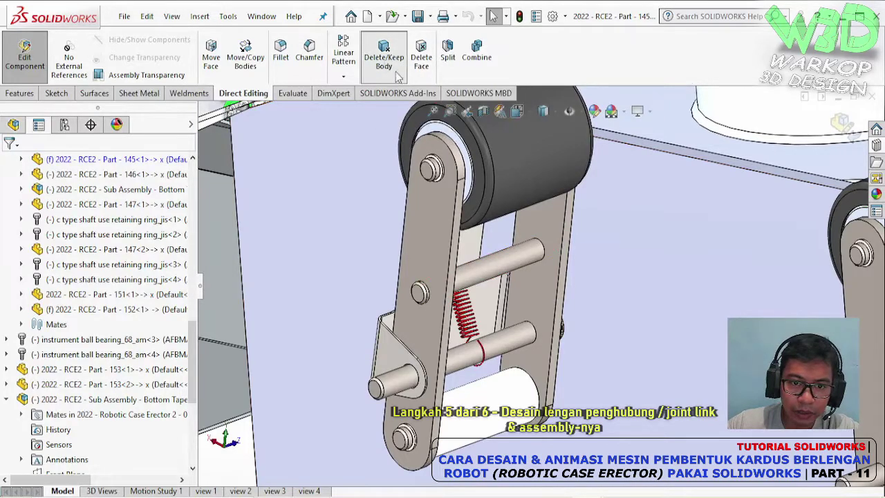
{"action": "left_click", "coordinate": [522, 258]}
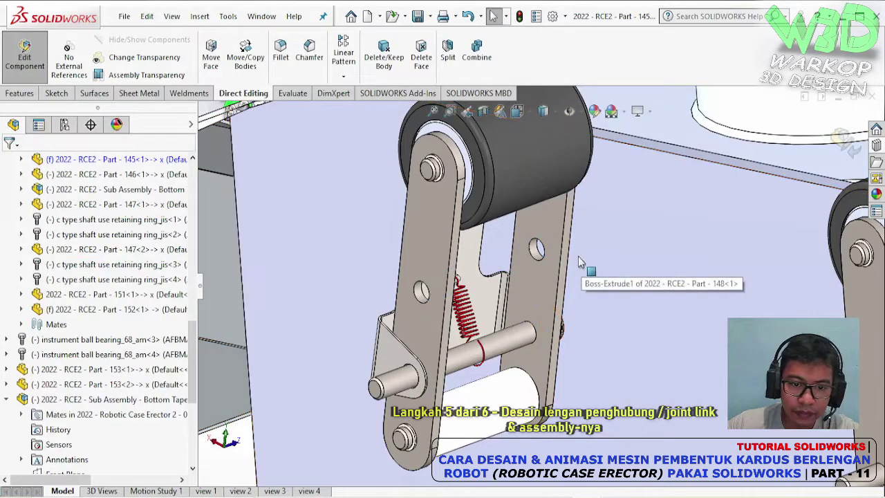
{"action": "left_click", "coordinate": [30, 71]}
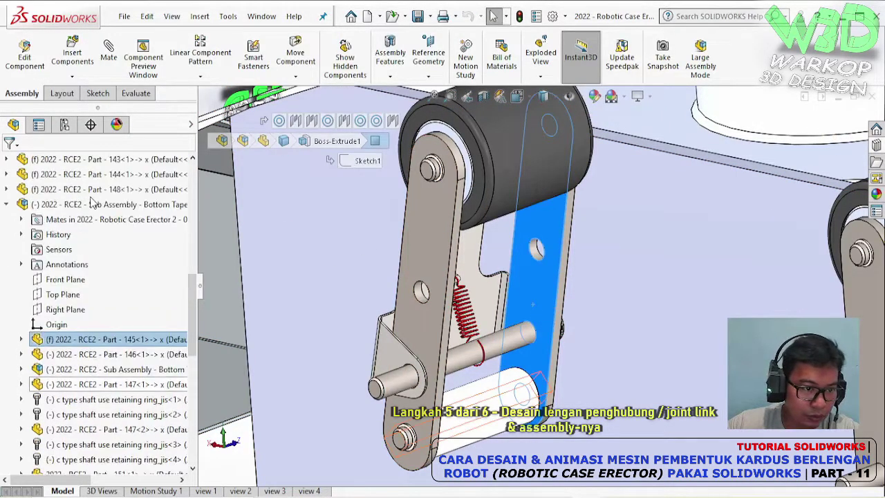
Show the roller link sub-assembly in isolation
{"action": "left_click", "coordinate": [72, 205]}
{"action": "right_click", "coordinate": [72, 204]}
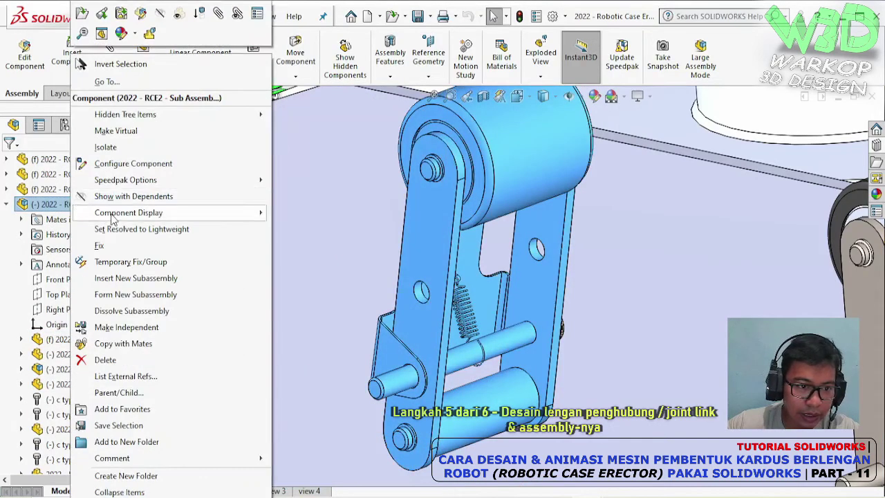
{"action": "left_click", "coordinate": [145, 147]}
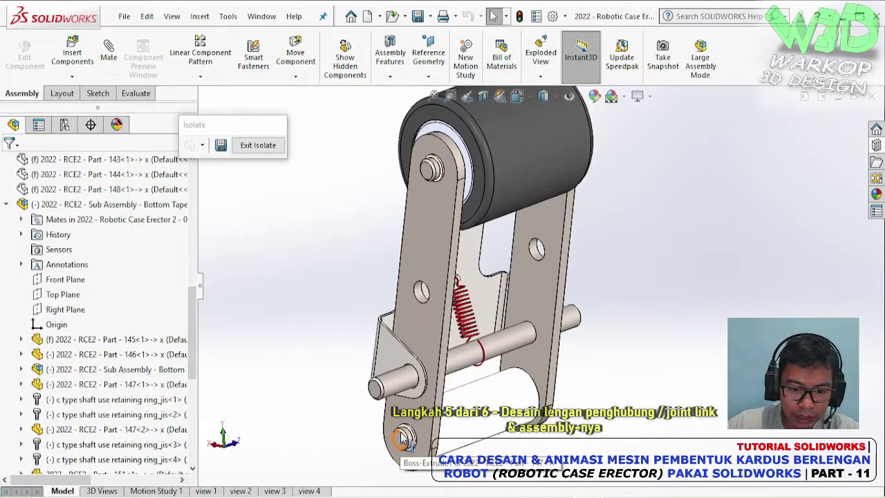
Pull the shaft pin and retaining ring clear, then begin a mate on the side-plate hole
{"action": "left_click_drag", "start_coordinate": [403, 435], "coordinate": [296, 299]}
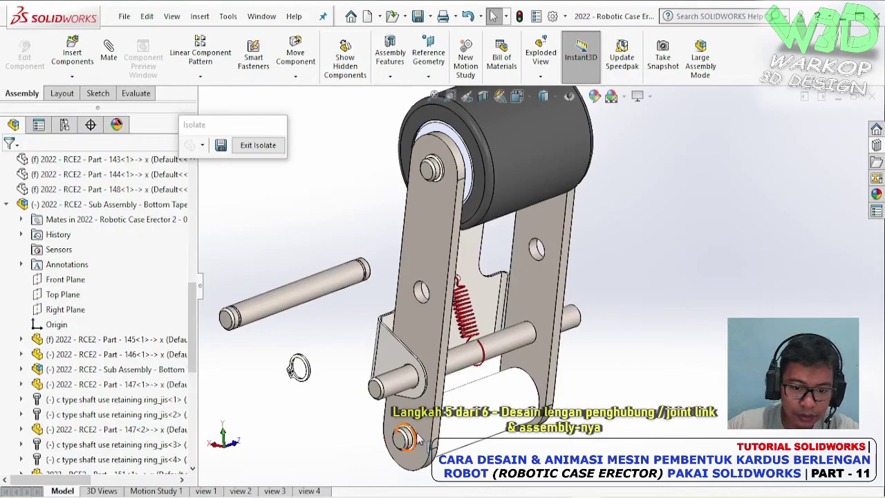
{"action": "left_click_drag", "start_coordinate": [415, 435], "coordinate": [334, 349], "text": "ctrl"}
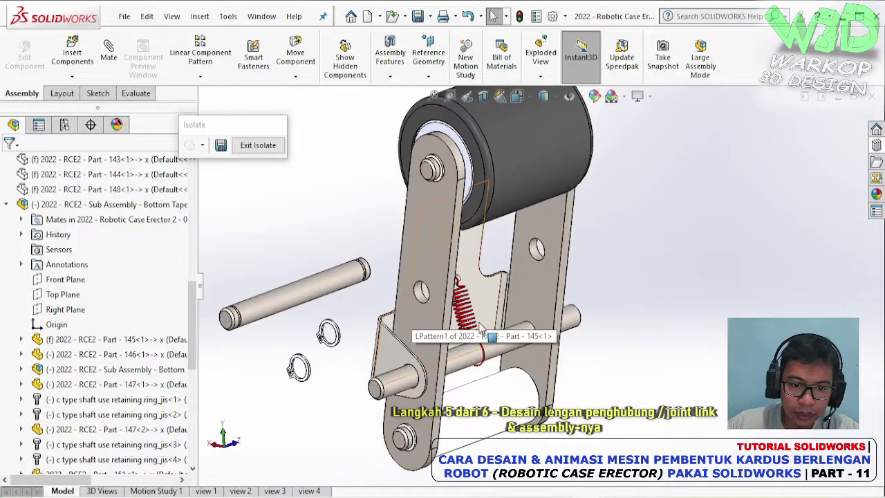
{"action": "left_click", "coordinate": [420, 294]}
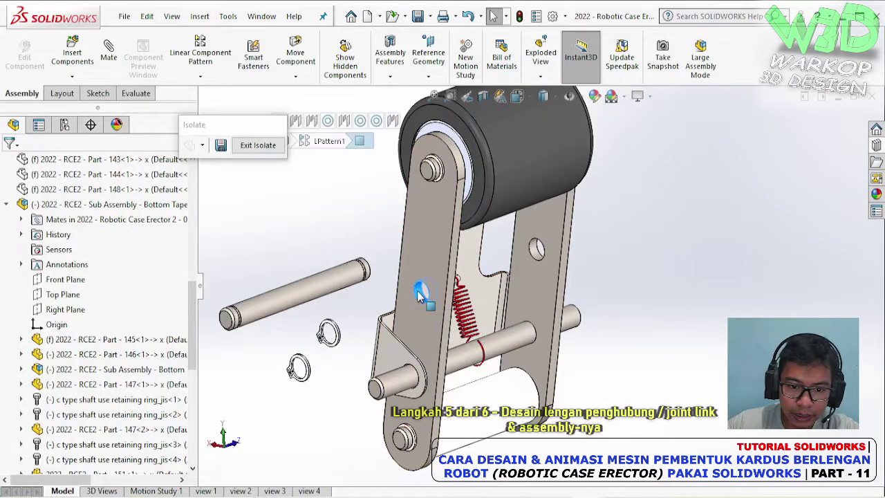
{"action": "left_click", "coordinate": [599, 215]}
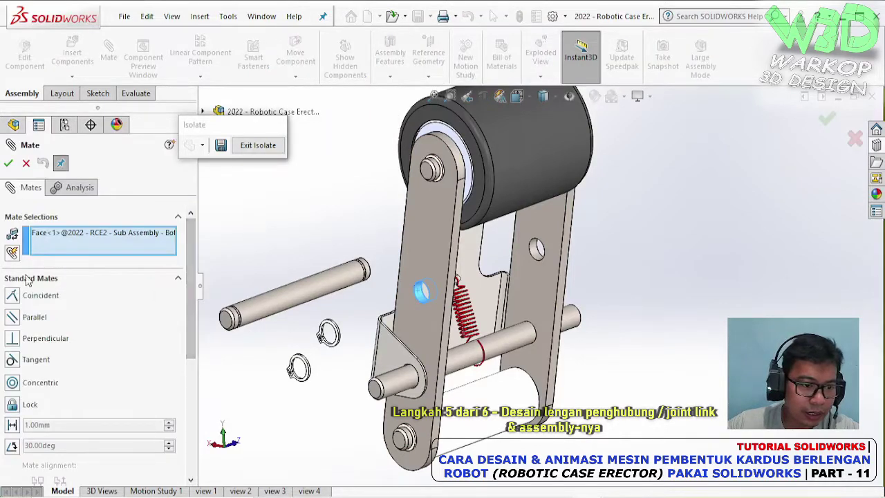
Add concentric mates aligning the shaft pin and retaining ring with the bracket's upper hole
{"action": "scroll", "coordinate": [23, 263], "scroll_direction": "down", "scroll_amount": 3}
{"action": "scroll", "coordinate": [195, 325], "scroll_direction": "up", "scroll_amount": 3}
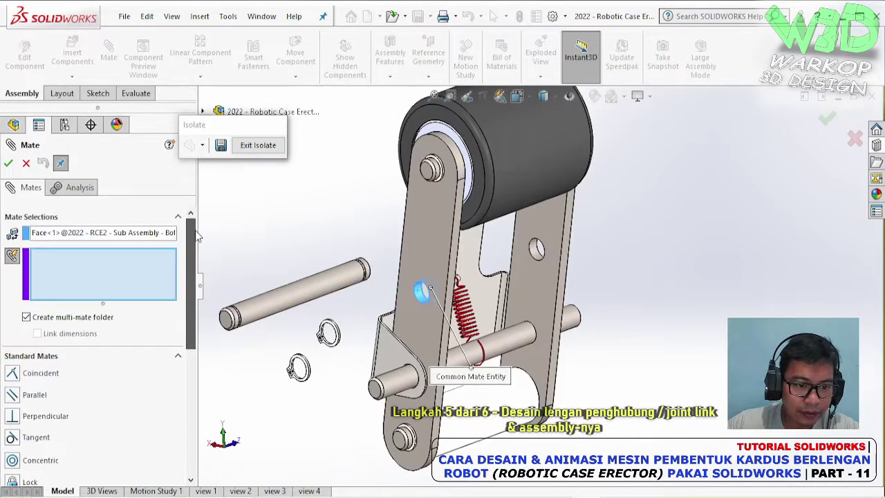
{"action": "scroll", "coordinate": [301, 385], "scroll_direction": "down", "scroll_amount": 3}
{"action": "left_click", "coordinate": [314, 231]}
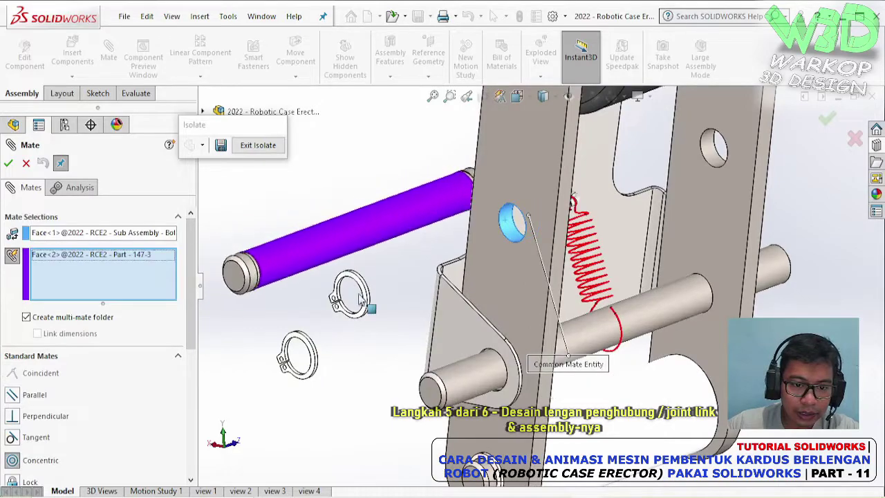
{"action": "scroll", "coordinate": [423, 282], "scroll_direction": "down", "scroll_amount": 3}
{"action": "scroll", "coordinate": [422, 283], "scroll_direction": "down", "scroll_amount": 2}
{"action": "left_click", "coordinate": [423, 282]}
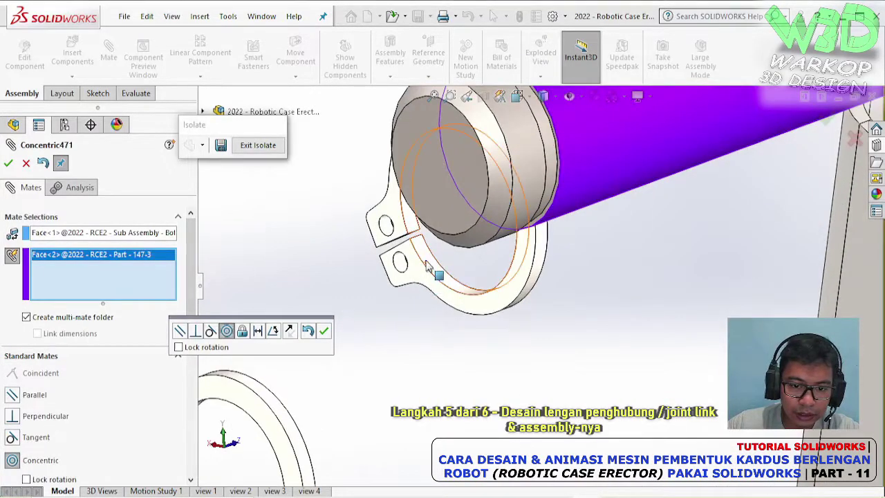
{"action": "scroll", "coordinate": [395, 394], "scroll_direction": "up", "scroll_amount": 2}
{"action": "scroll", "coordinate": [415, 359], "scroll_direction": "down", "scroll_amount": 3}
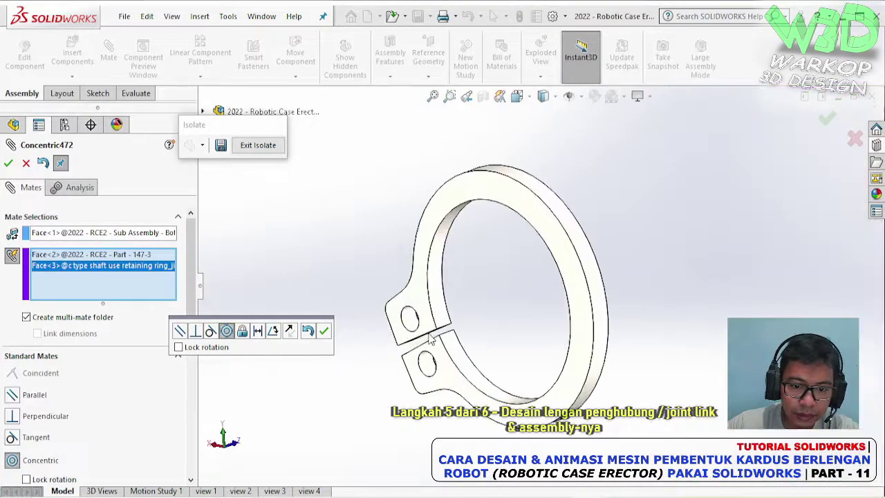
{"action": "scroll", "coordinate": [437, 294], "scroll_direction": "down", "scroll_amount": 2}
{"action": "scroll", "coordinate": [438, 290], "scroll_direction": "down", "scroll_amount": 3}
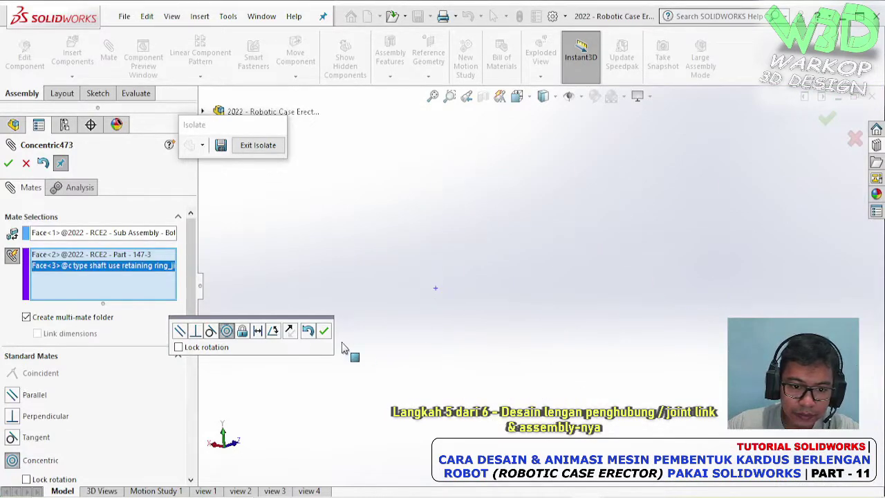
{"action": "left_click", "coordinate": [323, 330]}
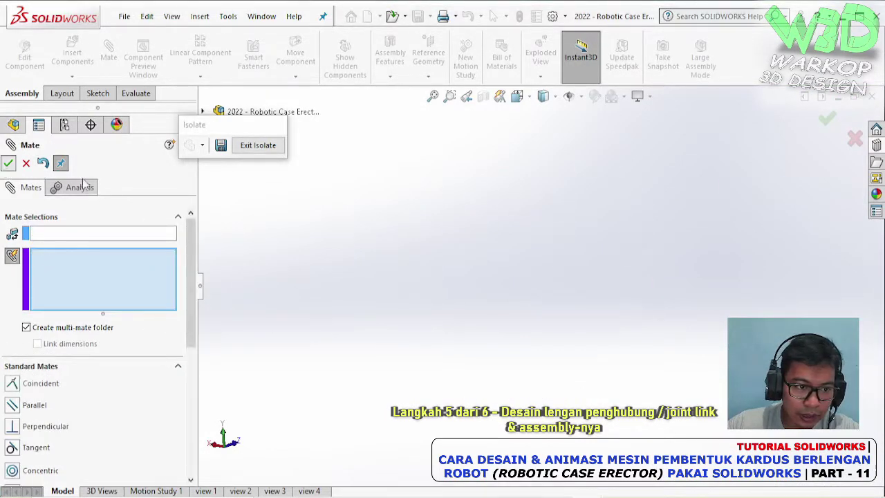
{"action": "key", "text": "Escape"}
Mate the pin's end face coincident with the side plate face
{"action": "scroll", "coordinate": [775, 232], "scroll_direction": "up", "scroll_amount": 3}
{"action": "scroll", "coordinate": [753, 224], "scroll_direction": "up", "scroll_amount": 2}
{"action": "scroll", "coordinate": [529, 254], "scroll_direction": "down", "scroll_amount": 2}
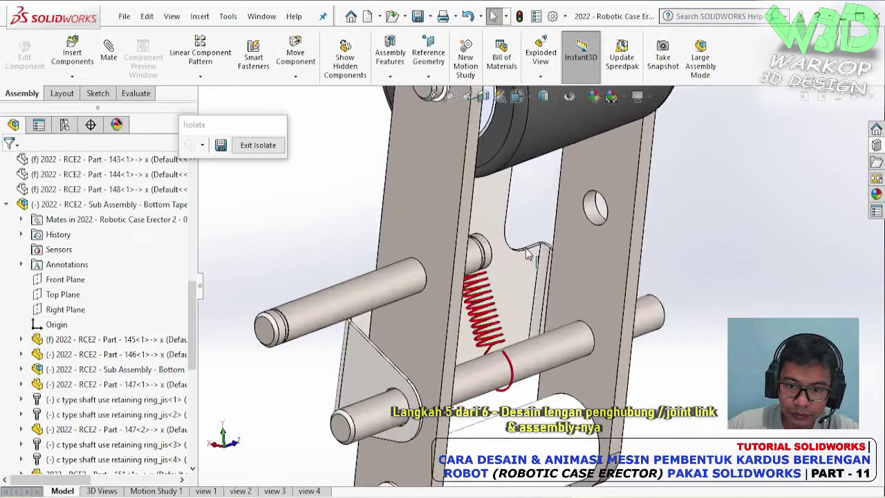
{"action": "middle_click_drag", "start_coordinate": [528, 254], "coordinate": [448, 257]}
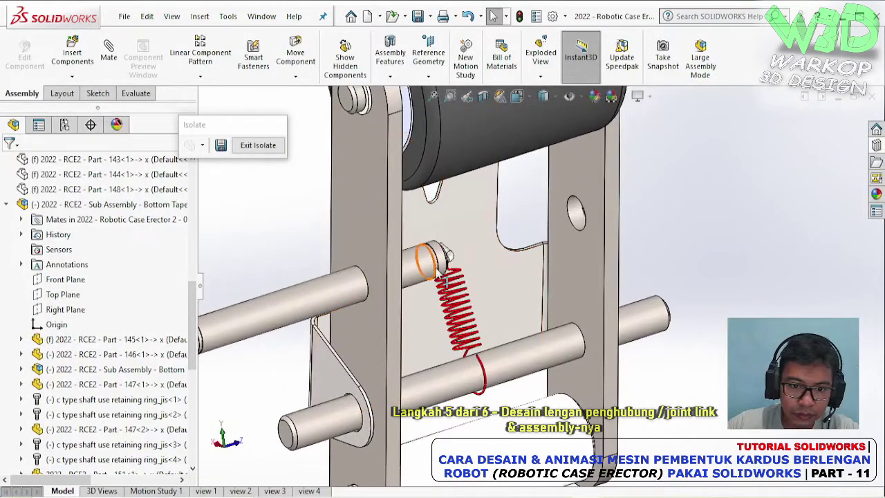
{"action": "left_click_drag", "start_coordinate": [310, 304], "coordinate": [614, 211]}
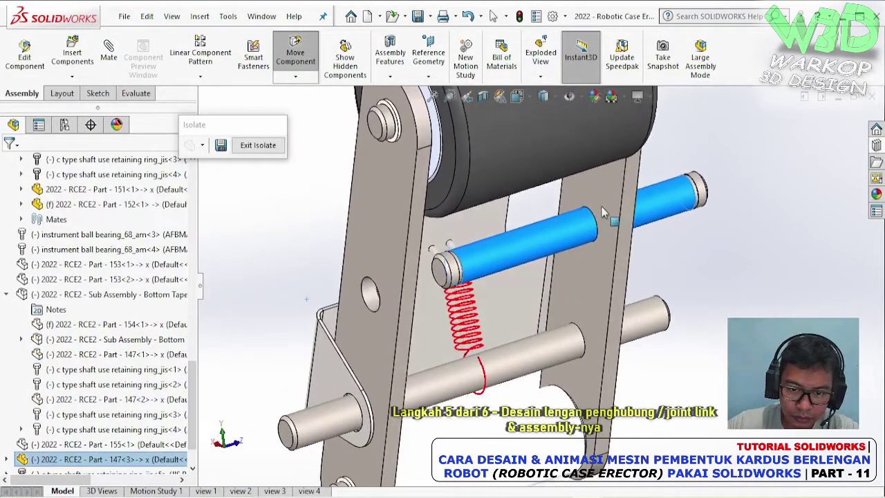
{"action": "scroll", "coordinate": [525, 235], "scroll_direction": "down", "scroll_amount": 5}
{"action": "scroll", "coordinate": [503, 221], "scroll_direction": "down", "scroll_amount": 3}
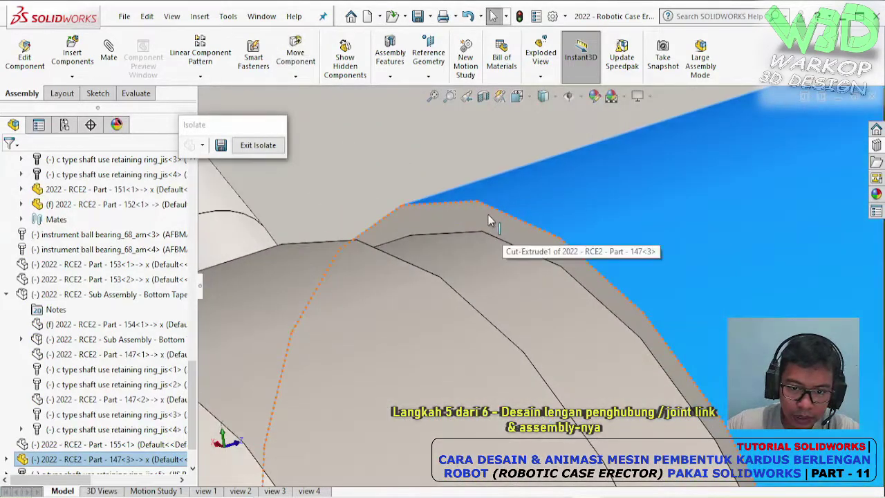
{"action": "left_click", "coordinate": [487, 215]}
{"action": "key", "text": "m"}
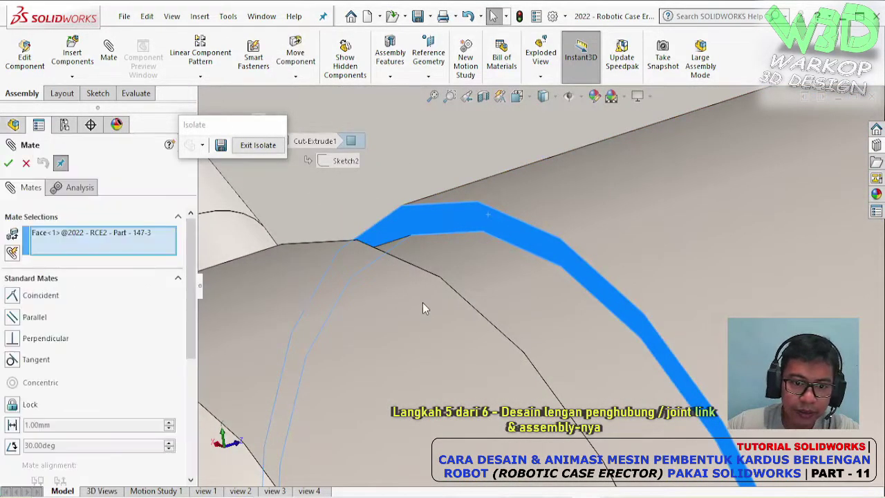
{"action": "scroll", "coordinate": [414, 316], "scroll_direction": "up", "scroll_amount": 5}
{"action": "scroll", "coordinate": [389, 326], "scroll_direction": "up", "scroll_amount": 3}
{"action": "left_click", "coordinate": [365, 310]}
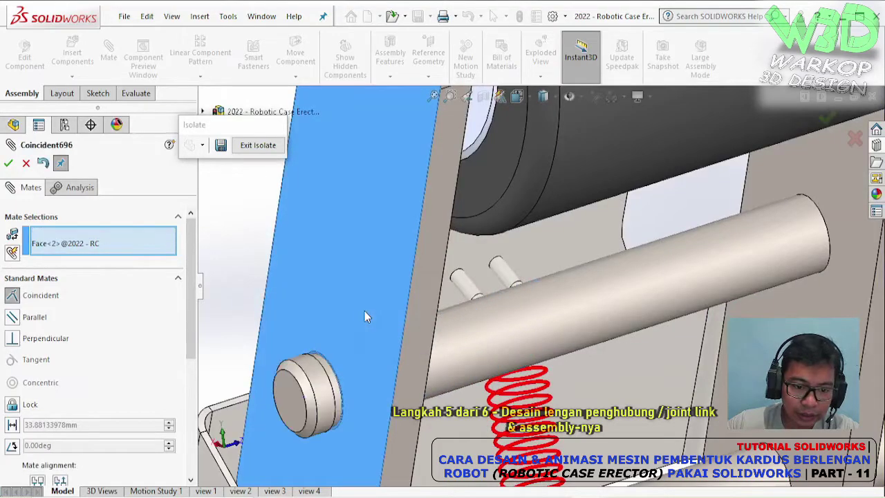
{"action": "left_click", "coordinate": [350, 335]}
Seat the first retaining ring coincident against the pin face
{"action": "scroll", "coordinate": [625, 288], "scroll_direction": "up", "scroll_amount": 5}
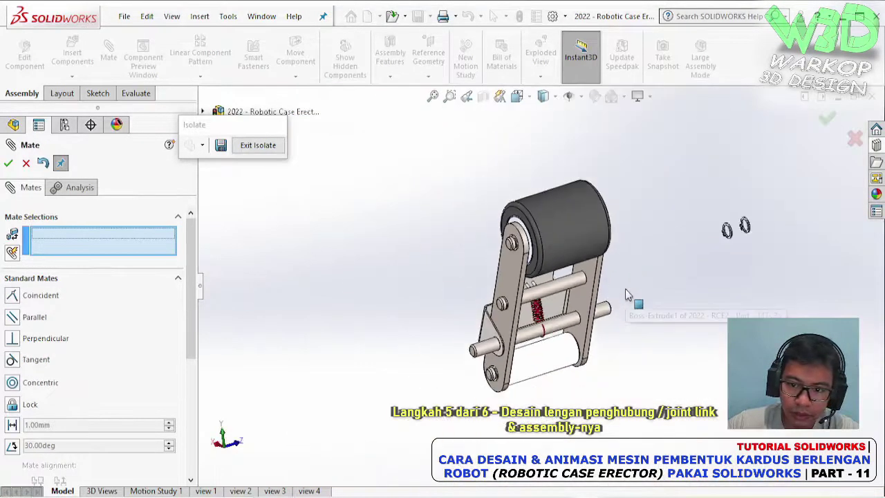
{"action": "scroll", "coordinate": [624, 297], "scroll_direction": "down", "scroll_amount": 2}
{"action": "scroll", "coordinate": [625, 304], "scroll_direction": "down", "scroll_amount": 3}
{"action": "scroll", "coordinate": [625, 304], "scroll_direction": "down", "scroll_amount": 3}
{"action": "scroll", "coordinate": [483, 181], "scroll_direction": "down", "scroll_amount": 5}
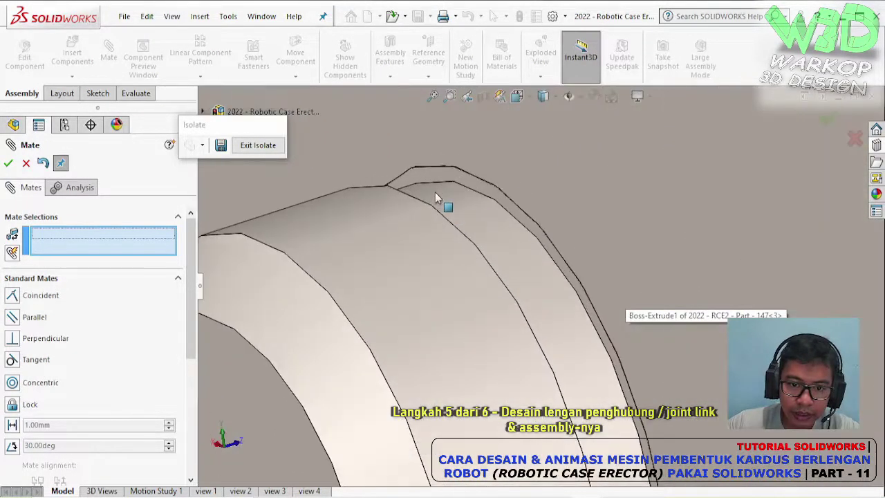
{"action": "left_click", "coordinate": [428, 177]}
{"action": "scroll", "coordinate": [494, 208], "scroll_direction": "up", "scroll_amount": 2}
{"action": "scroll", "coordinate": [494, 208], "scroll_direction": "up", "scroll_amount": 3}
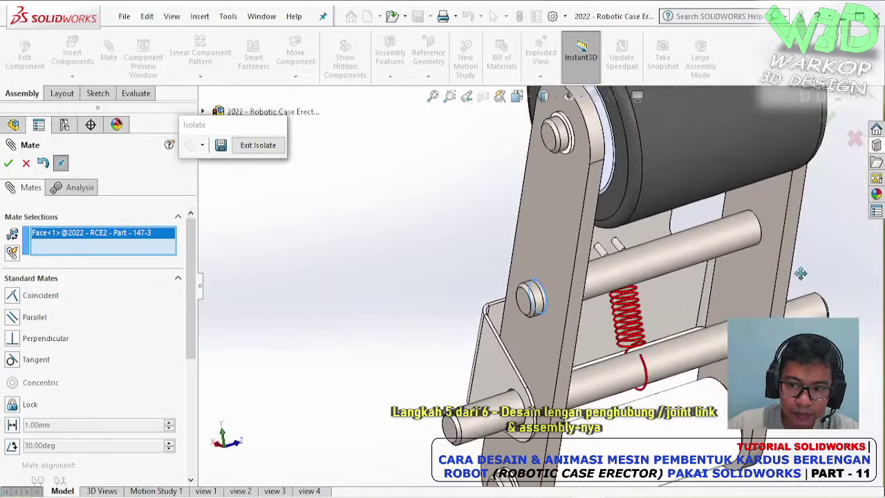
{"action": "scroll", "coordinate": [333, 389], "scroll_direction": "down", "scroll_amount": 4}
{"action": "scroll", "coordinate": [569, 207], "scroll_direction": "down", "scroll_amount": 2}
{"action": "scroll", "coordinate": [664, 187], "scroll_direction": "down", "scroll_amount": 2}
{"action": "scroll", "coordinate": [689, 177], "scroll_direction": "down", "scroll_amount": 2}
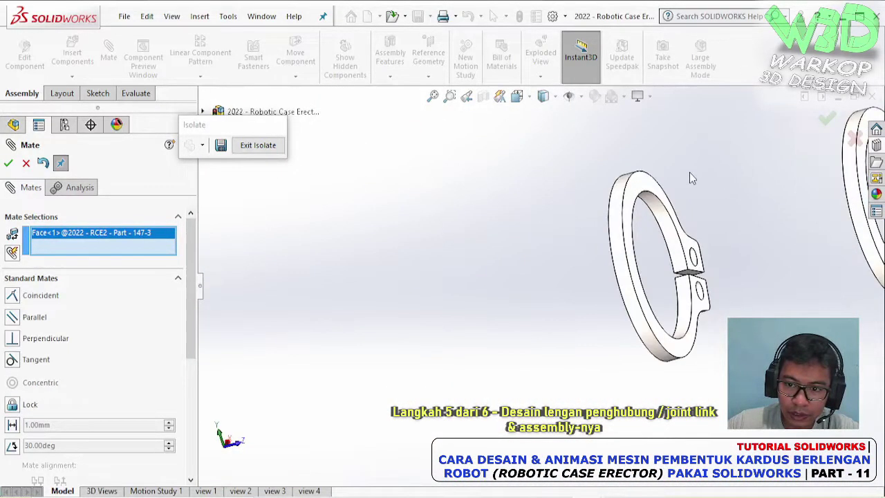
{"action": "left_click", "coordinate": [630, 192]}
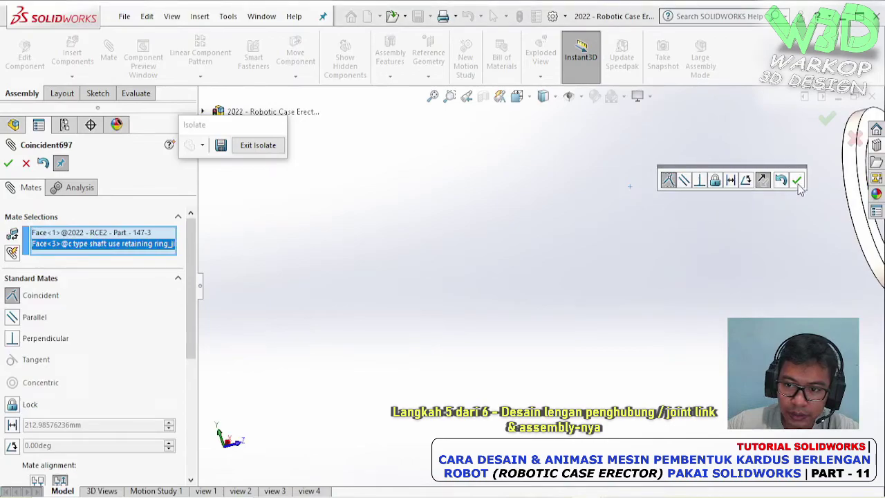
{"action": "left_click", "coordinate": [798, 181]}
Seat the second retaining ring coincident on the pin's groove edge and close Mate
{"action": "scroll", "coordinate": [669, 220], "scroll_direction": "up", "scroll_amount": 3}
{"action": "scroll", "coordinate": [670, 219], "scroll_direction": "up", "scroll_amount": 2}
{"action": "scroll", "coordinate": [653, 235], "scroll_direction": "down", "scroll_amount": 1}
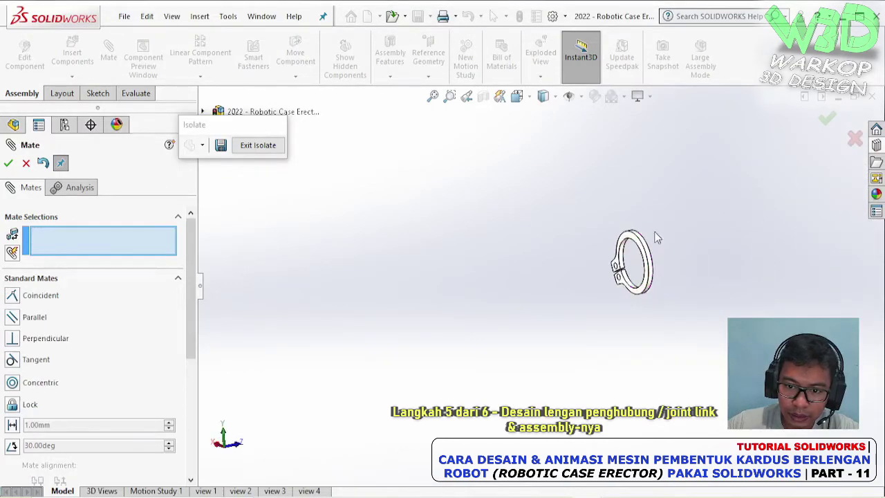
{"action": "scroll", "coordinate": [609, 242], "scroll_direction": "down", "scroll_amount": 3}
{"action": "left_click", "coordinate": [596, 243]}
{"action": "scroll", "coordinate": [553, 277], "scroll_direction": "up", "scroll_amount": 3}
{"action": "scroll", "coordinate": [484, 346], "scroll_direction": "up", "scroll_amount": 3}
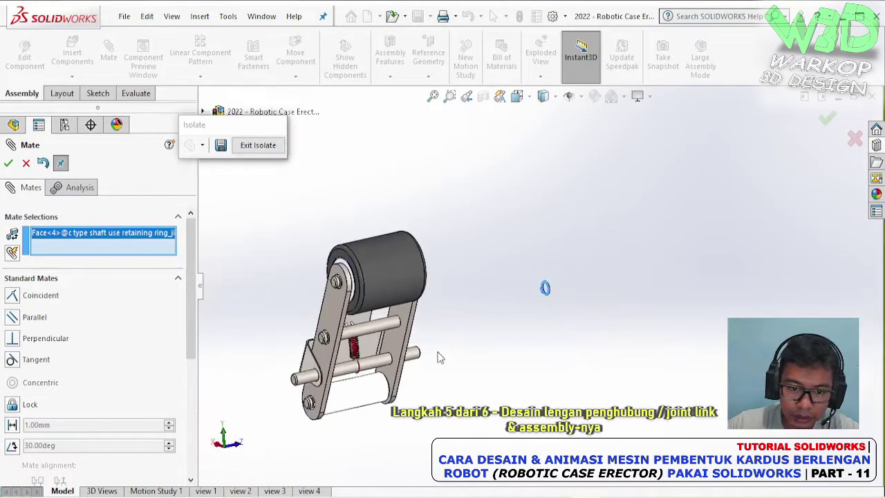
{"action": "scroll", "coordinate": [509, 237], "scroll_direction": "down", "scroll_amount": 5}
{"action": "scroll", "coordinate": [499, 357], "scroll_direction": "down", "scroll_amount": 5}
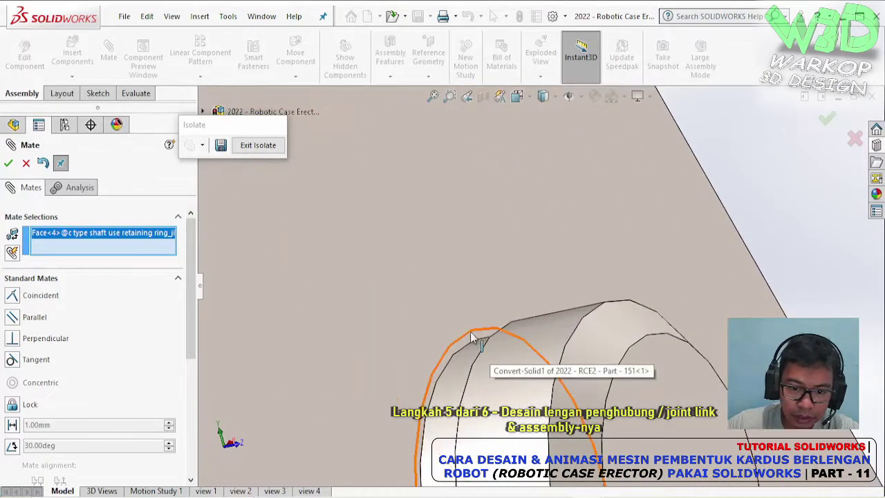
{"action": "left_click", "coordinate": [474, 343]}
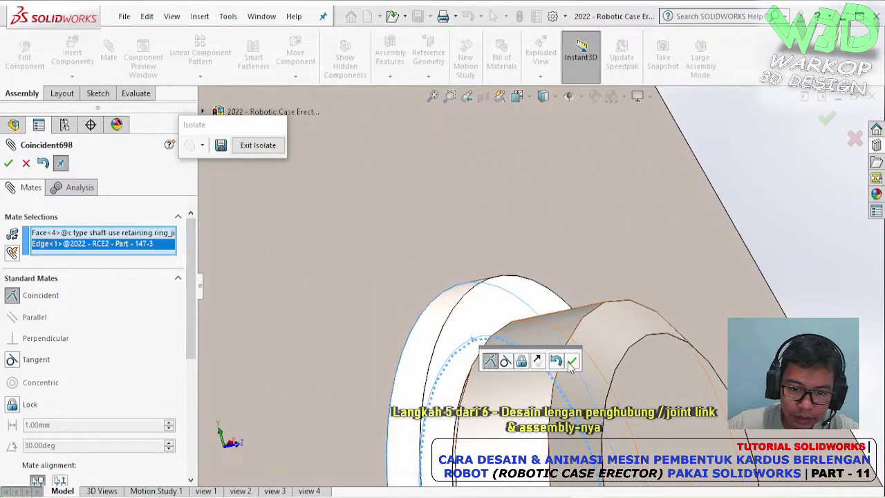
{"action": "left_click", "coordinate": [572, 361]}
{"action": "left_click", "coordinate": [827, 121]}
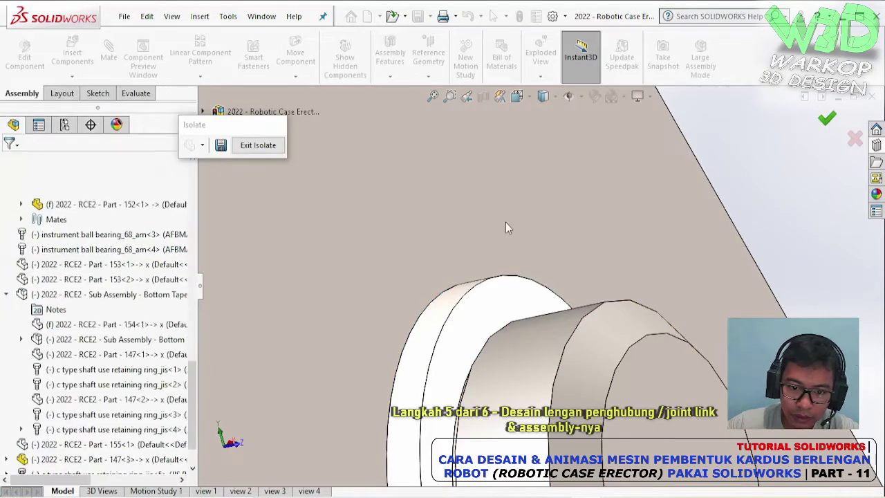
{"action": "scroll", "coordinate": [505, 222], "scroll_direction": "up", "scroll_amount": 5}
Collapse the component tree and select the Part 145 arm side plate
{"action": "scroll", "coordinate": [486, 331], "scroll_direction": "up", "scroll_amount": 5}
{"action": "middle_click_drag", "start_coordinate": [485, 330], "coordinate": [566, 322]}
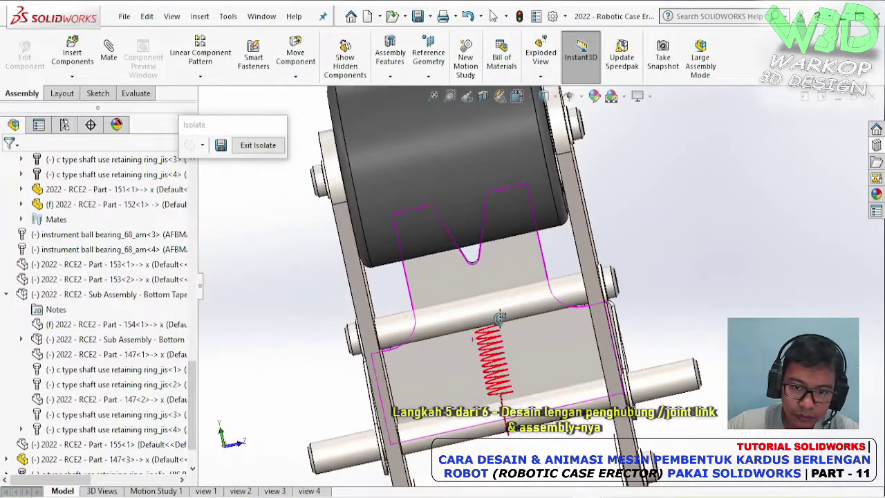
{"action": "scroll", "coordinate": [565, 322], "scroll_direction": "down", "scroll_amount": 5}
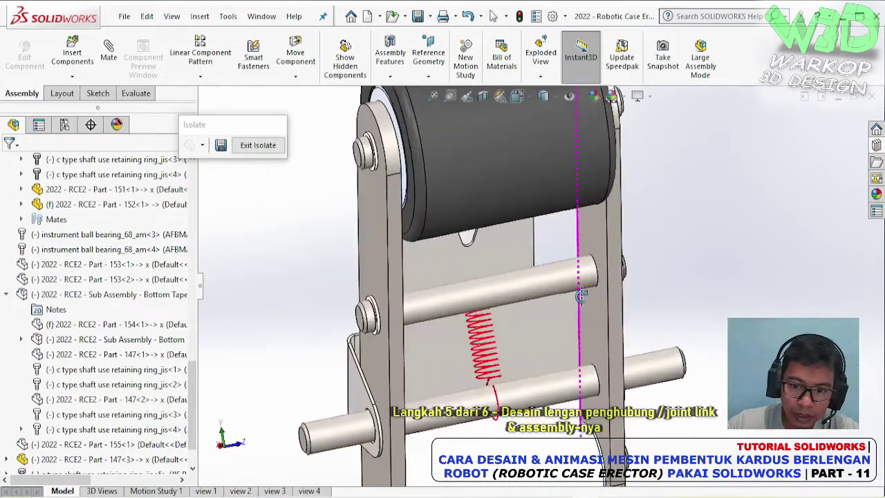
{"action": "mouse_move", "coordinate": [565, 322]}
{"action": "middle_mouse_down"}
{"action": "mouse_move", "coordinate": [594, 257]}
{"action": "mouse_move", "coordinate": [552, 313]}
{"action": "middle_mouse_up"}
{"action": "scroll", "coordinate": [594, 258], "scroll_direction": "up", "scroll_amount": 5}
{"action": "right_click", "coordinate": [157, 214]}
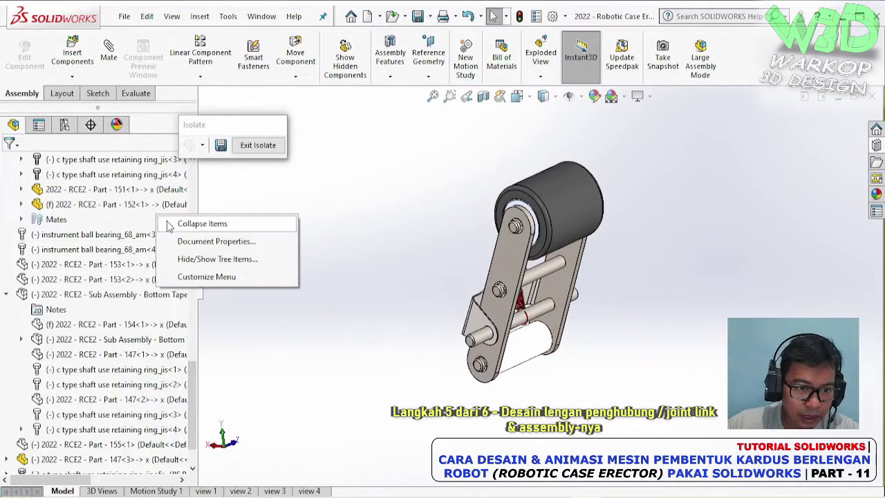
{"action": "left_click", "coordinate": [185, 224]}
{"action": "left_click", "coordinate": [501, 265]}
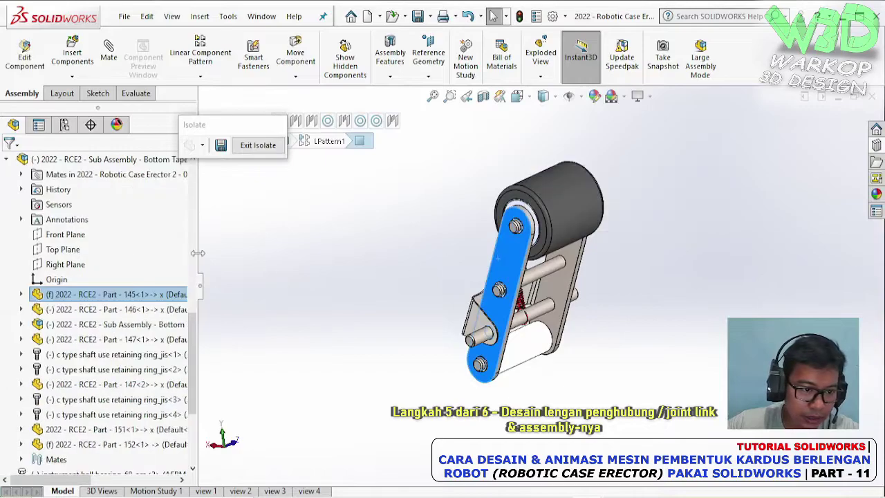
{"action": "scroll", "coordinate": [193, 295], "scroll_direction": "up", "scroll_amount": 3}
{"action": "left_click_drag", "start_coordinate": [192, 295], "coordinate": [176, 390]}
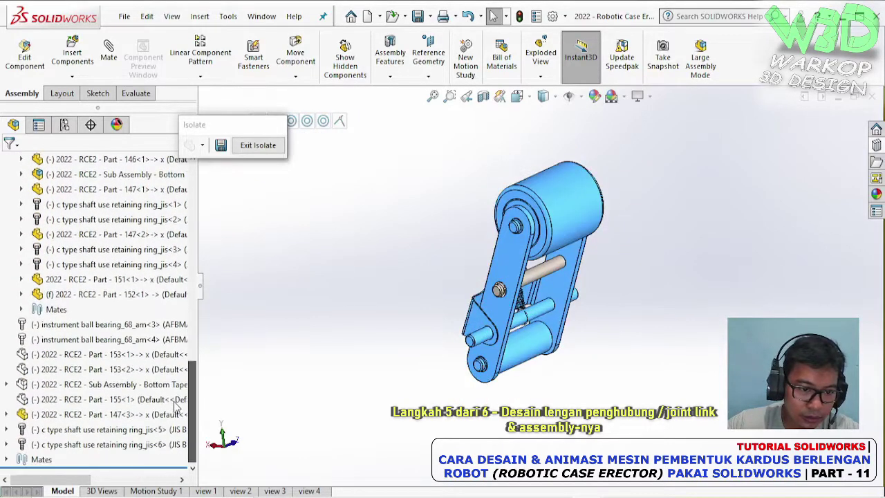
Move Part 147<3> and retaining rings <5>, <6> into Bottom Taper, then exit Isolate
{"action": "left_click", "coordinate": [62, 414]}
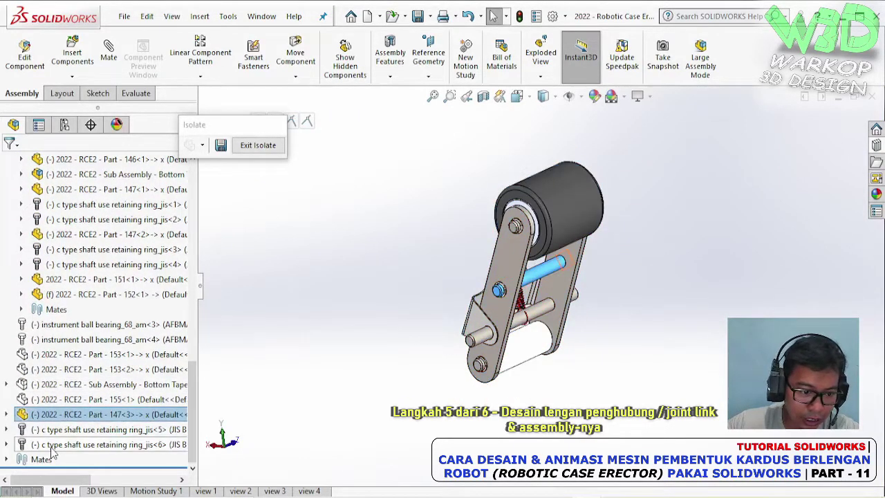
{"action": "left_click", "coordinate": [51, 444], "text": "shift"}
{"action": "mouse_move", "coordinate": [52, 445]}
{"action": "left_mouse_down"}
{"action": "mouse_move", "coordinate": [56, 309]}
{"action": "mouse_move", "coordinate": [70, 339]}
{"action": "left_mouse_up"}
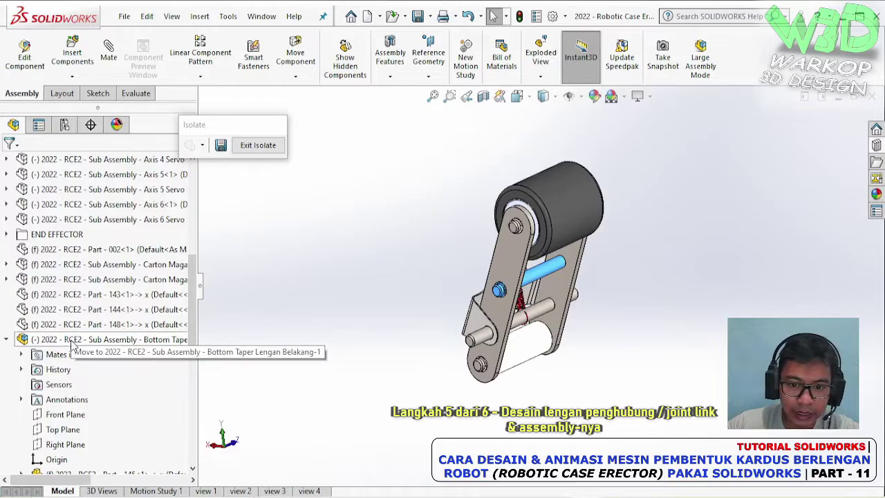
{"action": "left_click_drag", "start_coordinate": [71, 339], "coordinate": [70, 339]}
{"action": "left_click", "coordinate": [70, 338]}
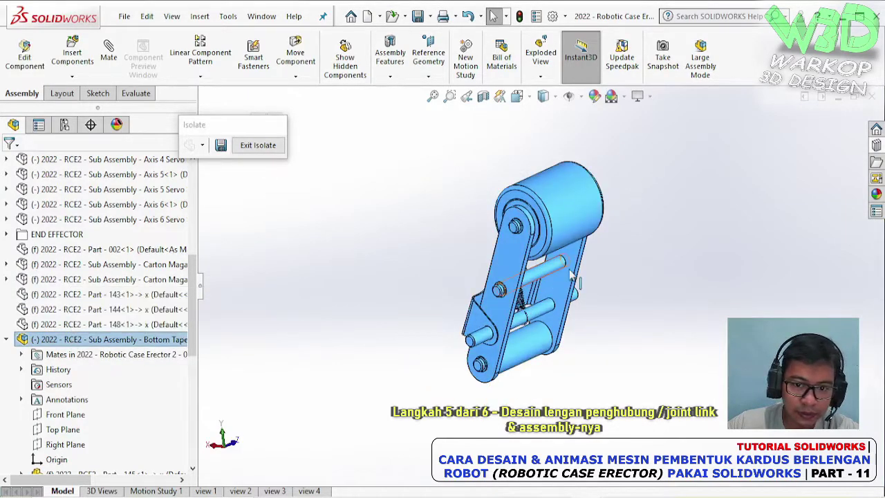
{"action": "scroll", "coordinate": [571, 275], "scroll_direction": "up", "scroll_amount": 4}
{"action": "left_click", "coordinate": [325, 194]}
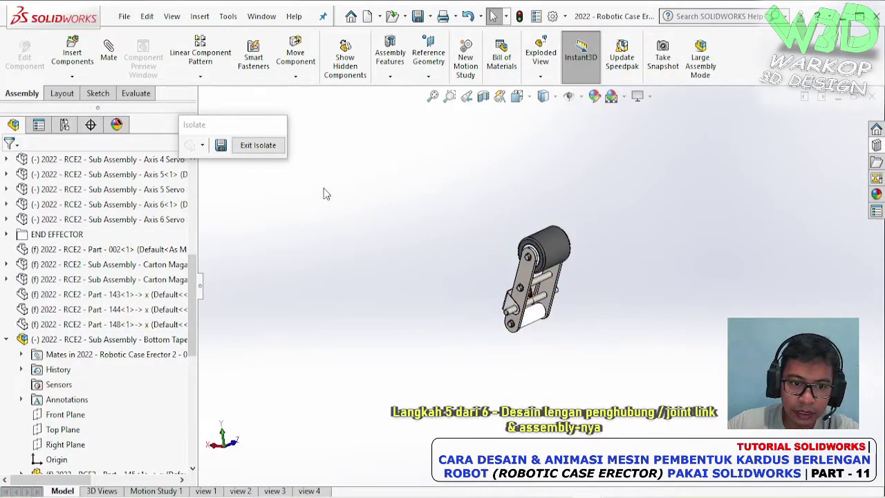
{"action": "left_click", "coordinate": [268, 149]}
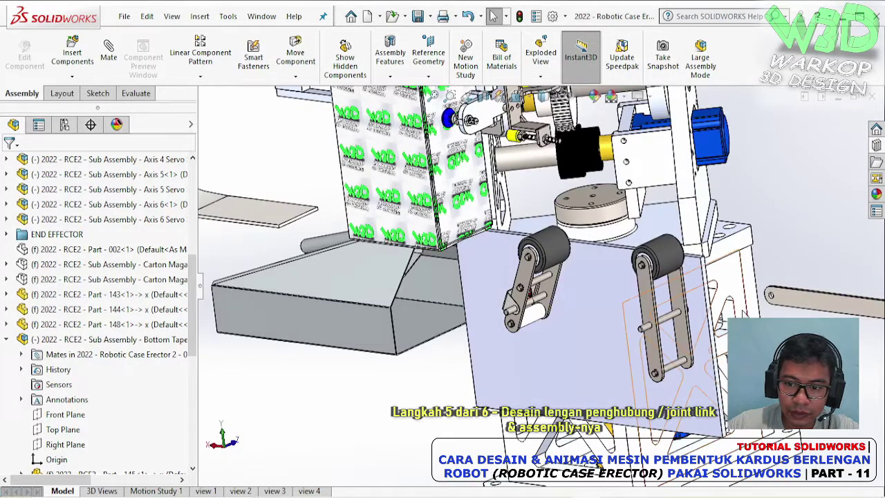
Give the long link bar's part a blue appearance
{"action": "left_click", "coordinate": [683, 287]}
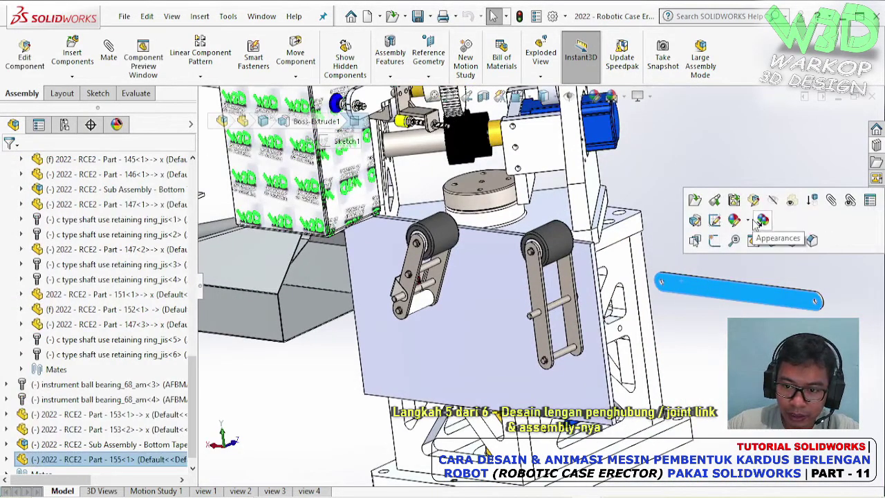
{"action": "left_click", "coordinate": [749, 221]}
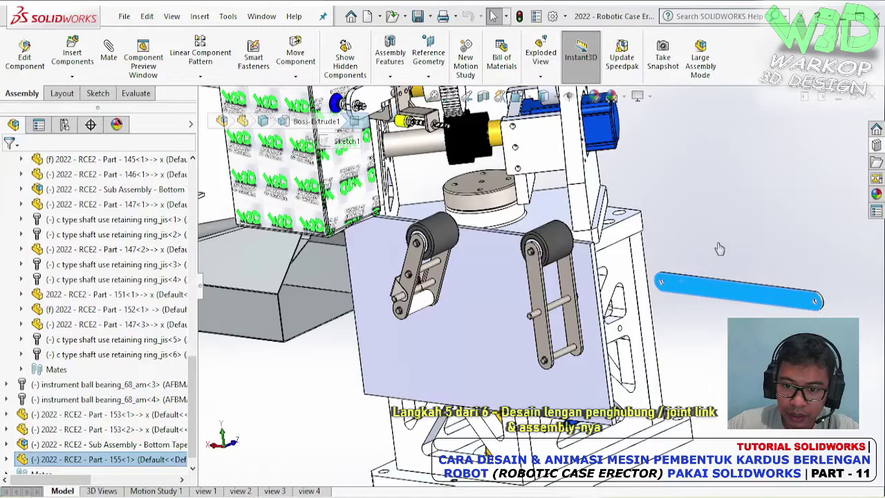
{"action": "left_click", "coordinate": [724, 250]}
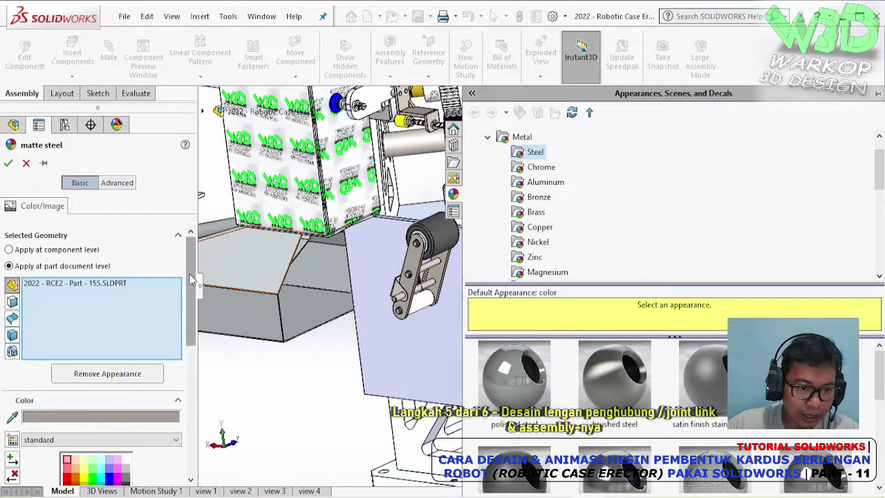
{"action": "scroll", "coordinate": [192, 279], "scroll_direction": "down", "scroll_amount": 3}
{"action": "left_click", "coordinate": [111, 376]}
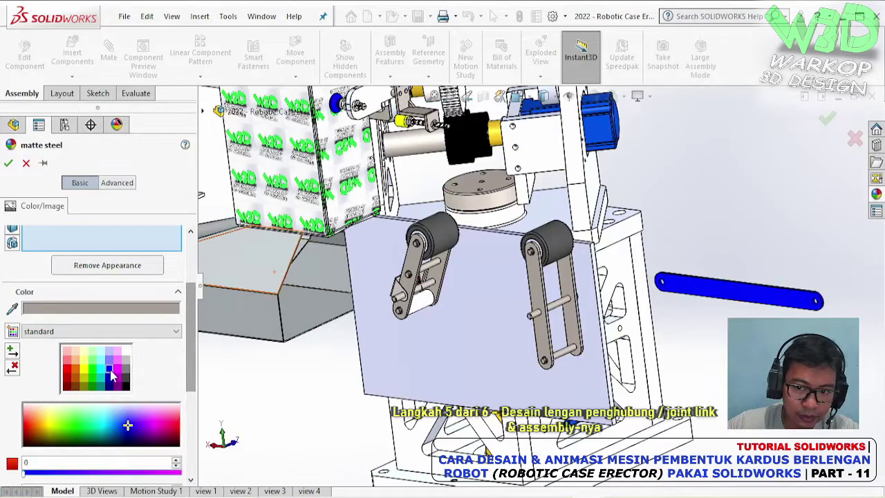
{"action": "left_click", "coordinate": [11, 167]}
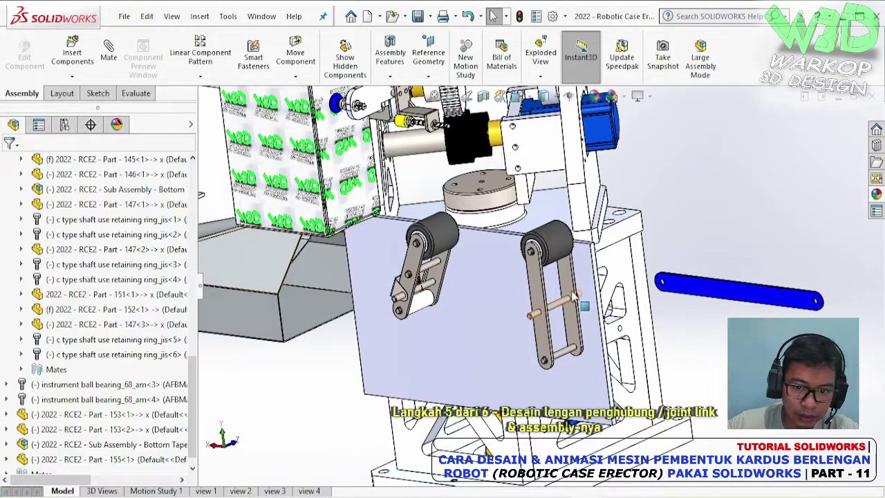
Colour the right roller arm's side link light orange
{"action": "scroll", "coordinate": [566, 305], "scroll_direction": "down", "scroll_amount": 5}
{"action": "left_click", "coordinate": [572, 265]}
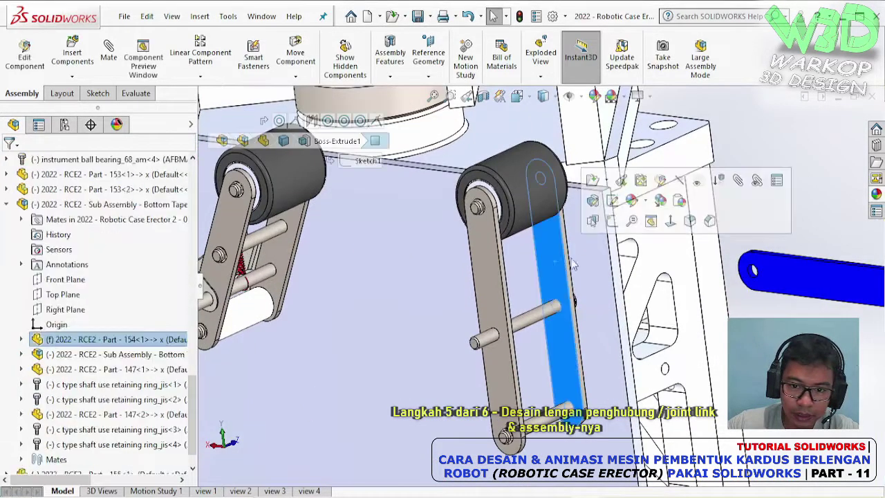
{"action": "left_click", "coordinate": [646, 201]}
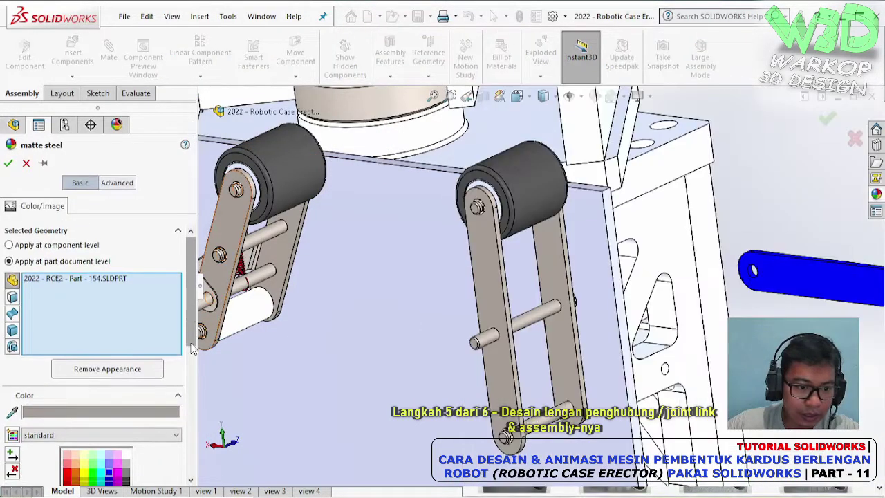
{"action": "left_click_drag", "start_coordinate": [193, 349], "coordinate": [192, 400]}
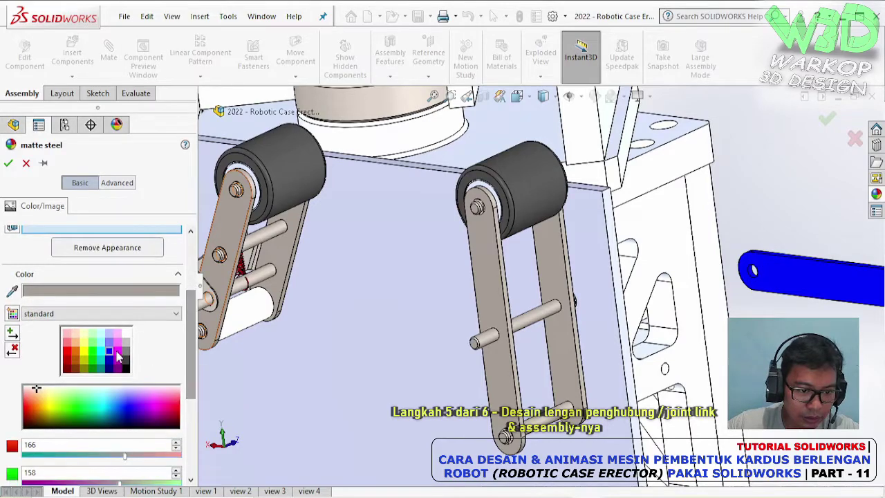
{"action": "left_click", "coordinate": [118, 355]}
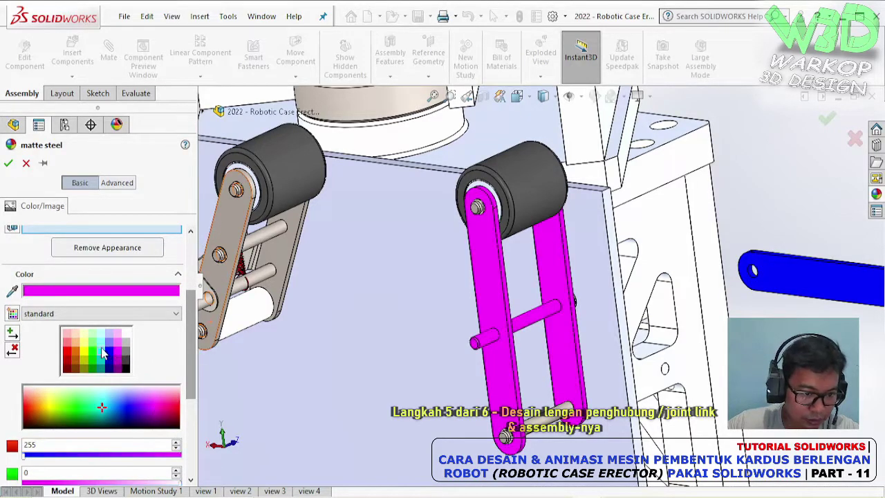
{"action": "left_click", "coordinate": [102, 353]}
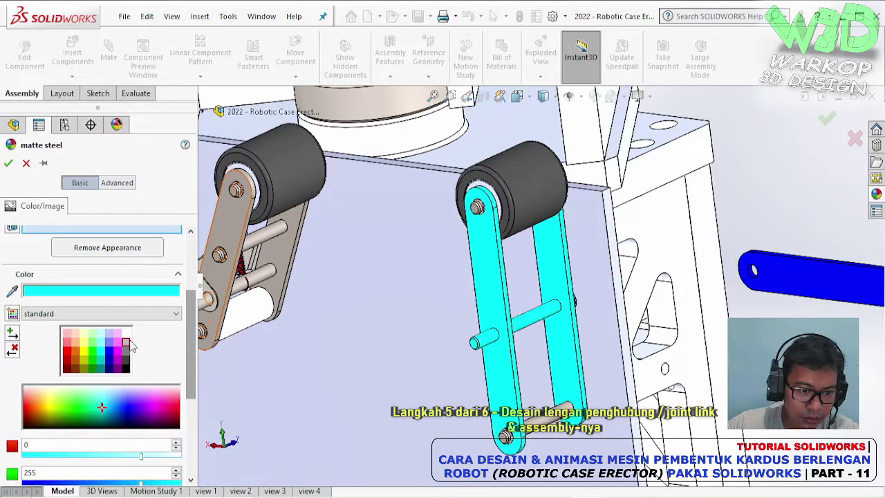
{"action": "left_click", "coordinate": [127, 343]}
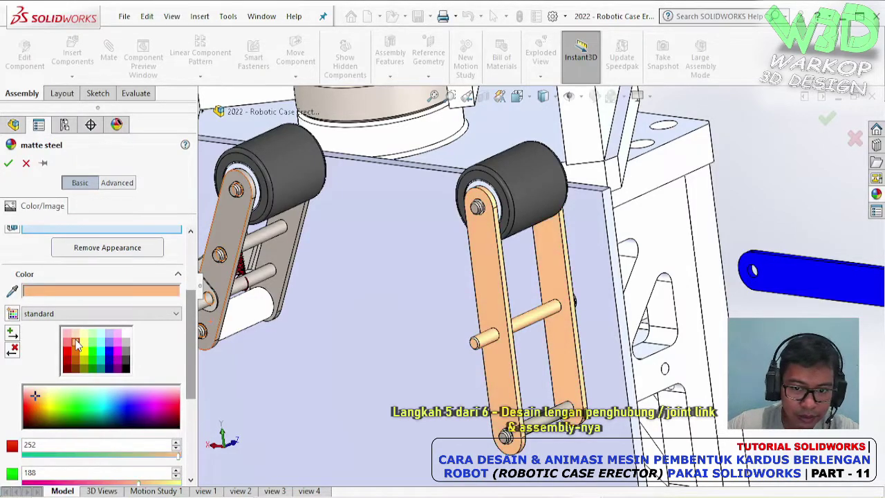
{"action": "left_click", "coordinate": [8, 165]}
Mate one end hole of the link bar concentric with the right arm's pin
{"action": "scroll", "coordinate": [571, 315], "scroll_direction": "up", "scroll_amount": 3}
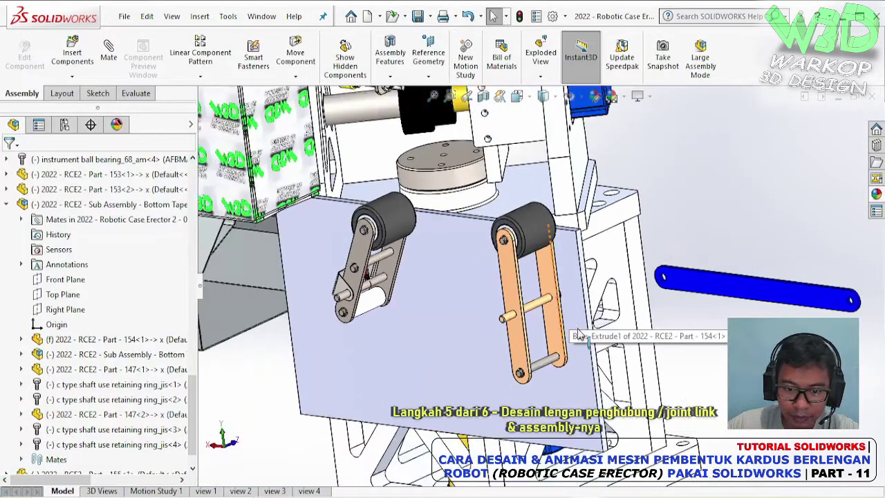
{"action": "scroll", "coordinate": [398, 239], "scroll_direction": "down", "scroll_amount": 3}
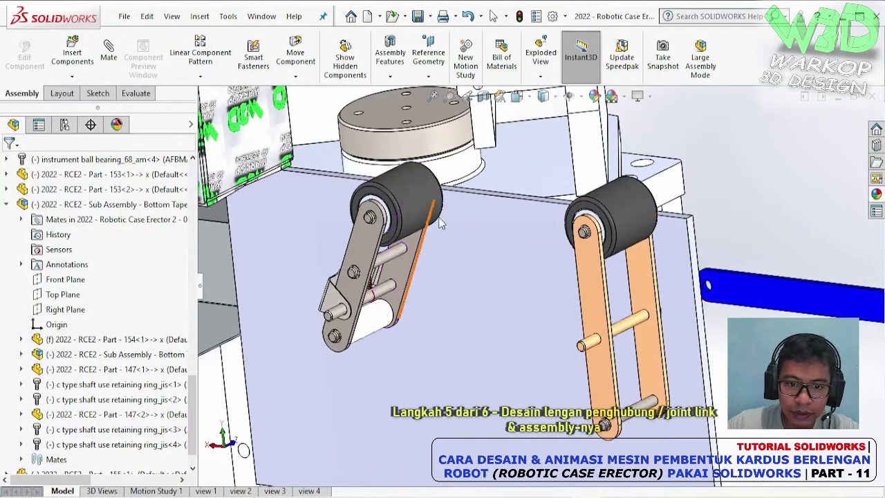
{"action": "left_click", "coordinate": [427, 200]}
{"action": "key", "text": "Escape"}
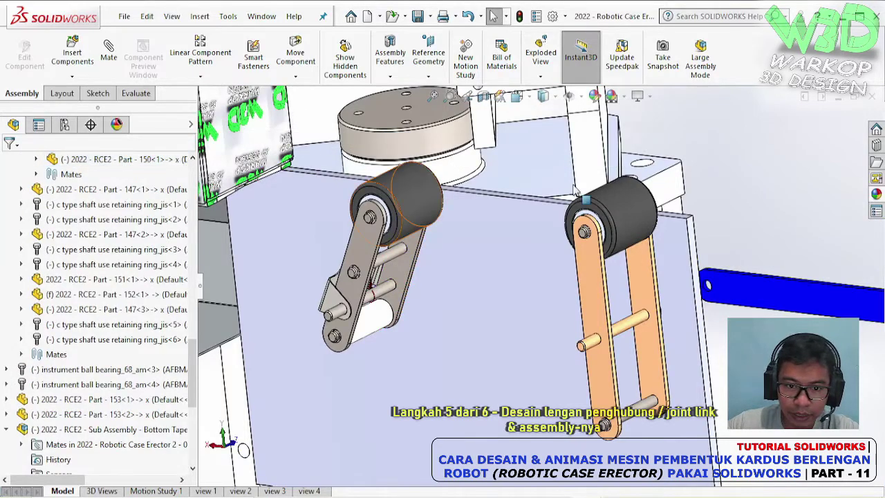
{"action": "scroll", "coordinate": [781, 305], "scroll_direction": "down", "scroll_amount": 3}
{"action": "scroll", "coordinate": [774, 300], "scroll_direction": "down", "scroll_amount": 3}
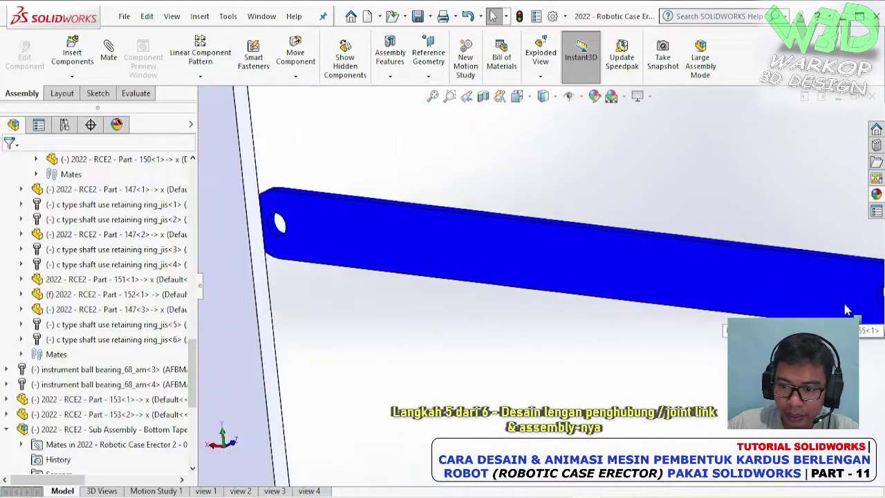
{"action": "scroll", "coordinate": [753, 296], "scroll_direction": "down", "scroll_amount": 2}
{"action": "left_click", "coordinate": [662, 294]}
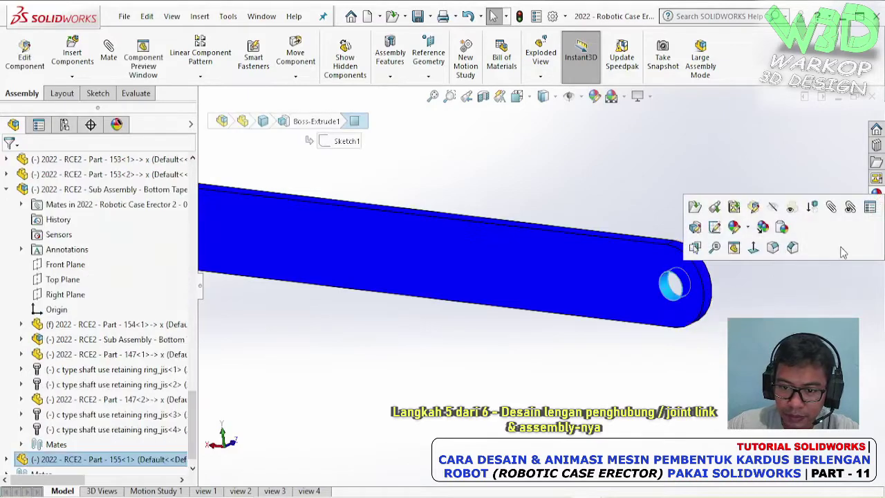
{"action": "left_click", "coordinate": [830, 206]}
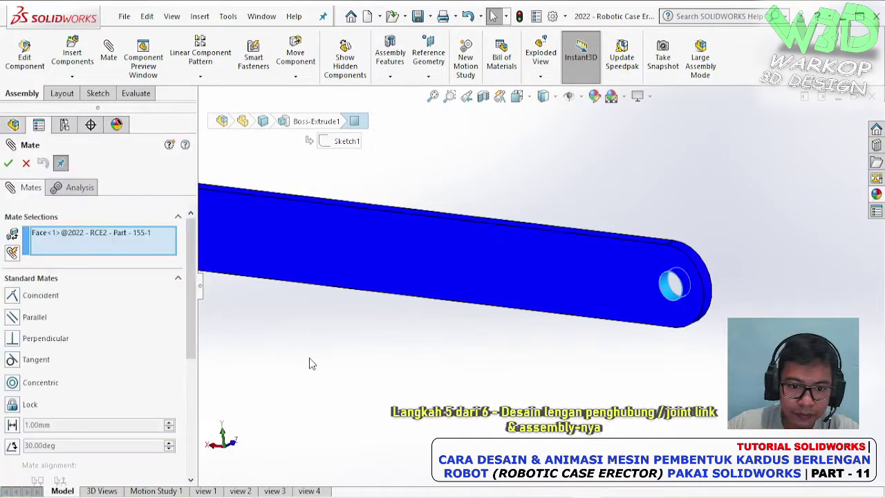
{"action": "scroll", "coordinate": [309, 362], "scroll_direction": "up", "scroll_amount": 4}
{"action": "scroll", "coordinate": [454, 330], "scroll_direction": "down", "scroll_amount": 3}
{"action": "left_click", "coordinate": [462, 332]}
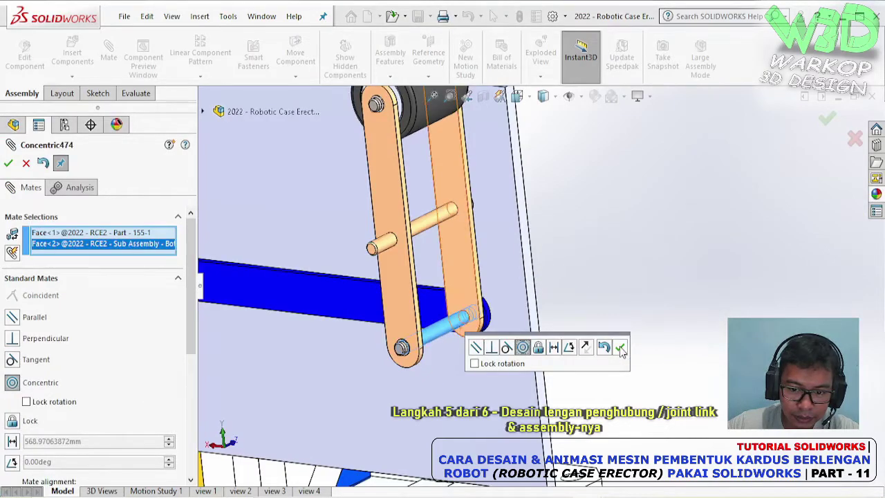
{"action": "left_click", "coordinate": [621, 347]}
Mate the bar's other end hole concentric with the left arm's pin and finish
{"action": "scroll", "coordinate": [345, 296], "scroll_direction": "up", "scroll_amount": 3}
{"action": "scroll", "coordinate": [349, 272], "scroll_direction": "down", "scroll_amount": 4}
{"action": "scroll", "coordinate": [339, 276], "scroll_direction": "down", "scroll_amount": 2}
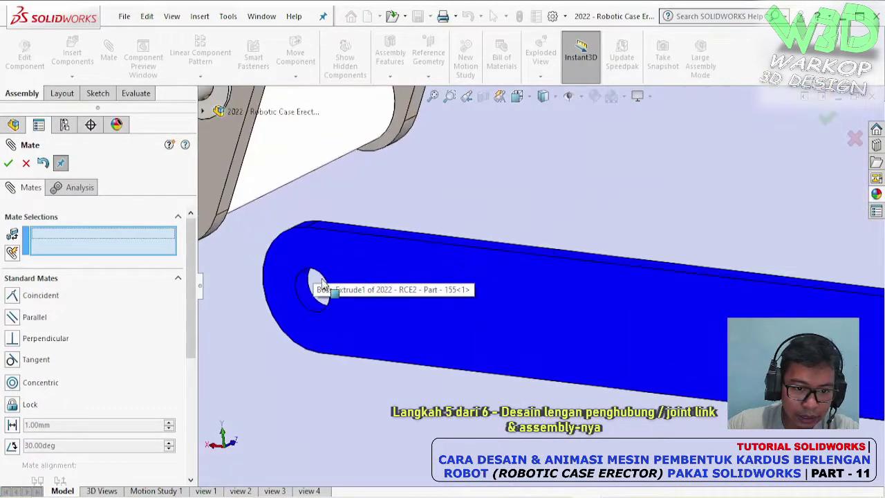
{"action": "left_click", "coordinate": [304, 289]}
{"action": "scroll", "coordinate": [504, 138], "scroll_direction": "up", "scroll_amount": 3}
{"action": "scroll", "coordinate": [494, 146], "scroll_direction": "down", "scroll_amount": 3}
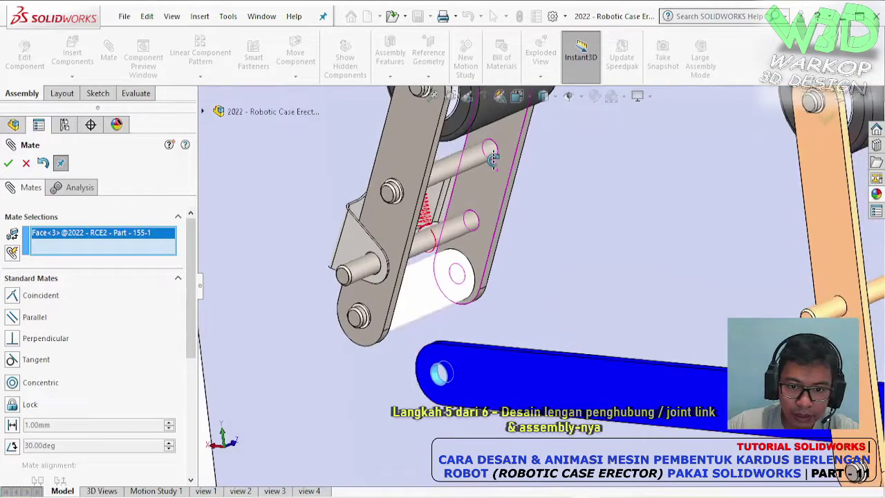
{"action": "left_click", "coordinate": [487, 155]}
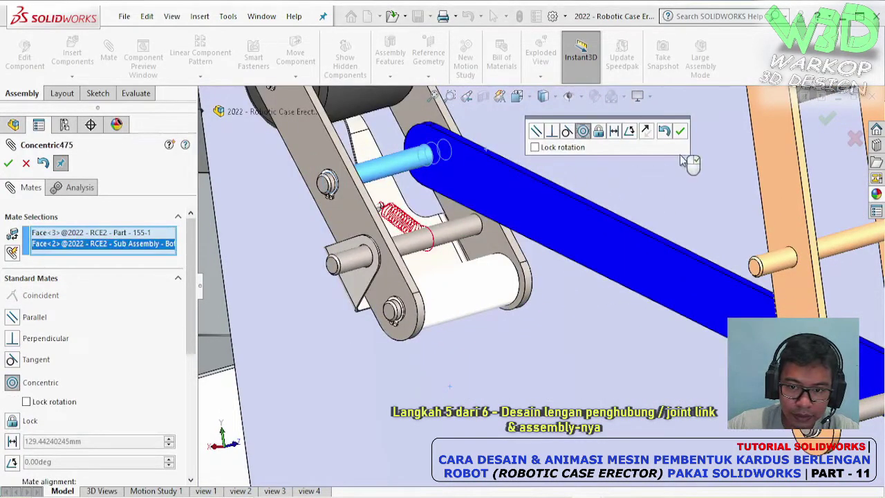
{"action": "left_click", "coordinate": [682, 131]}
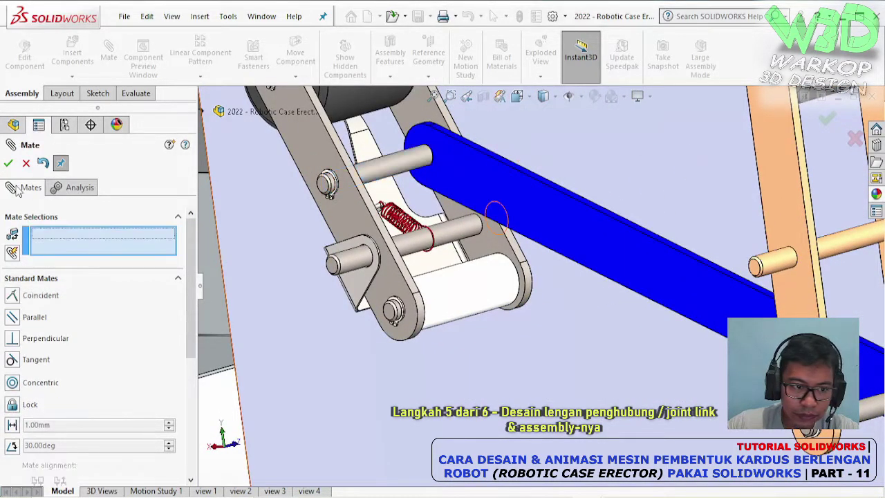
{"action": "key", "text": "Return"}
{"action": "scroll", "coordinate": [514, 214], "scroll_direction": "up", "scroll_amount": 5}
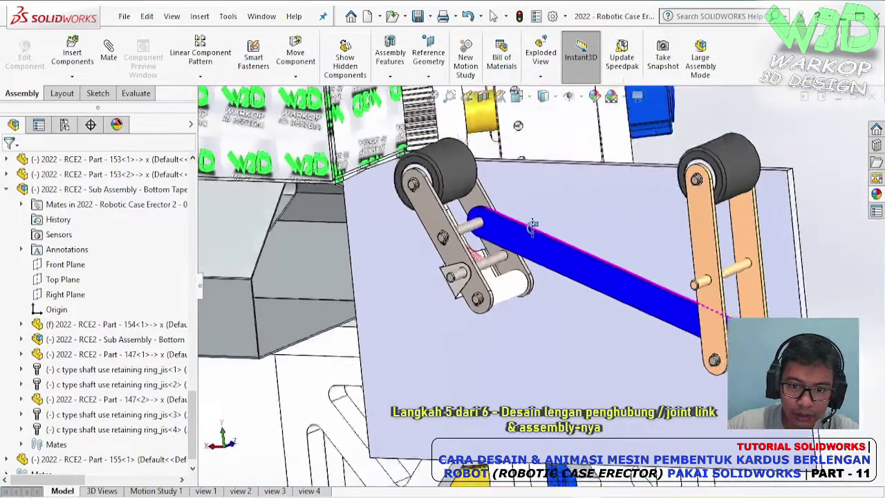
Drag the rollers and blue link to swing both arms into a new linkage pose
{"action": "left_click_drag", "start_coordinate": [467, 169], "coordinate": [657, 241]}
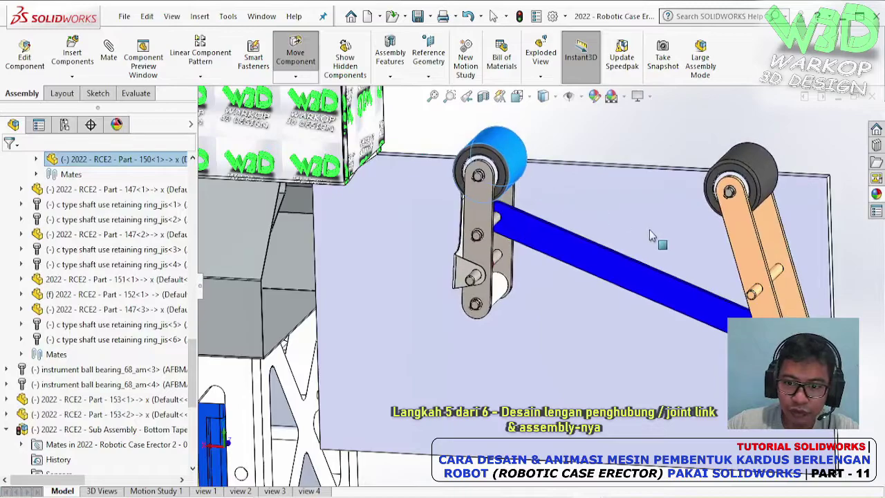
{"action": "middle_click_drag", "start_coordinate": [657, 241], "coordinate": [532, 266]}
{"action": "mouse_move", "coordinate": [469, 187]}
{"action": "left_mouse_down"}
{"action": "mouse_move", "coordinate": [538, 220]}
{"action": "mouse_move", "coordinate": [450, 186]}
{"action": "mouse_move", "coordinate": [530, 228]}
{"action": "left_mouse_up"}
{"action": "middle_click_drag", "start_coordinate": [529, 228], "coordinate": [486, 270]}
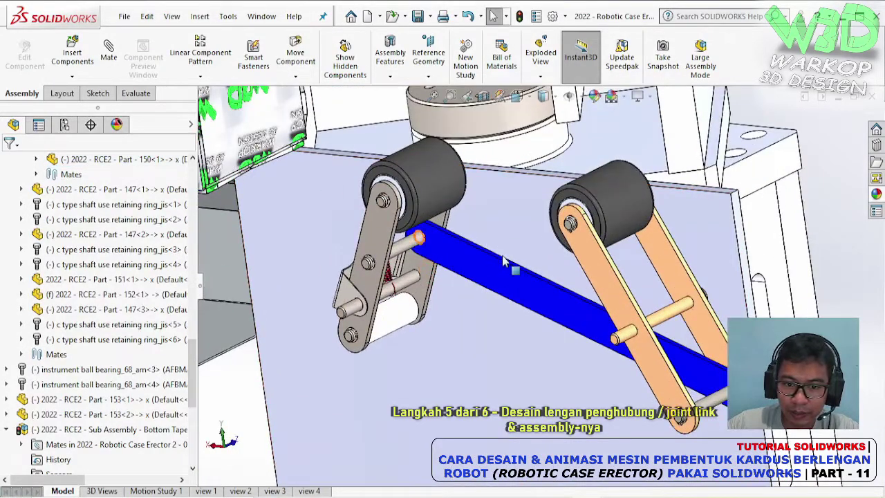
{"action": "mouse_move", "coordinate": [412, 177]}
{"action": "left_mouse_down"}
{"action": "mouse_move", "coordinate": [378, 173]}
{"action": "mouse_move", "coordinate": [443, 225]}
{"action": "left_mouse_up"}
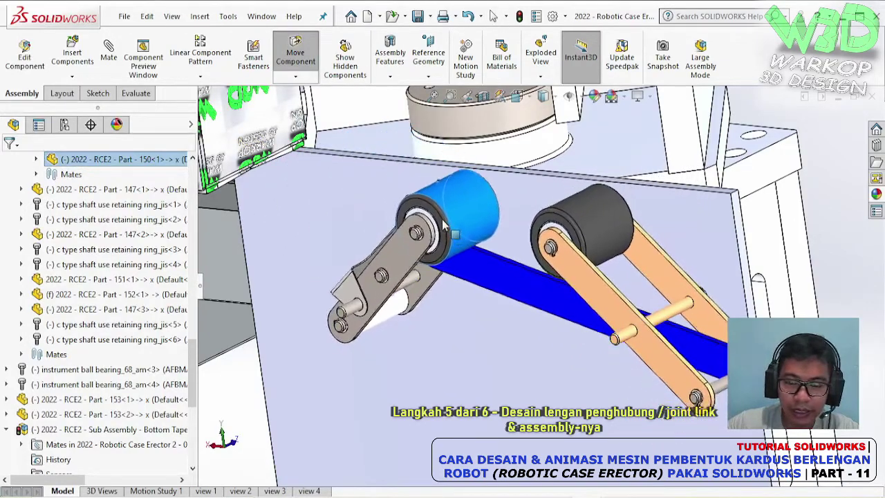
{"action": "left_click_drag", "start_coordinate": [443, 224], "coordinate": [390, 183]}
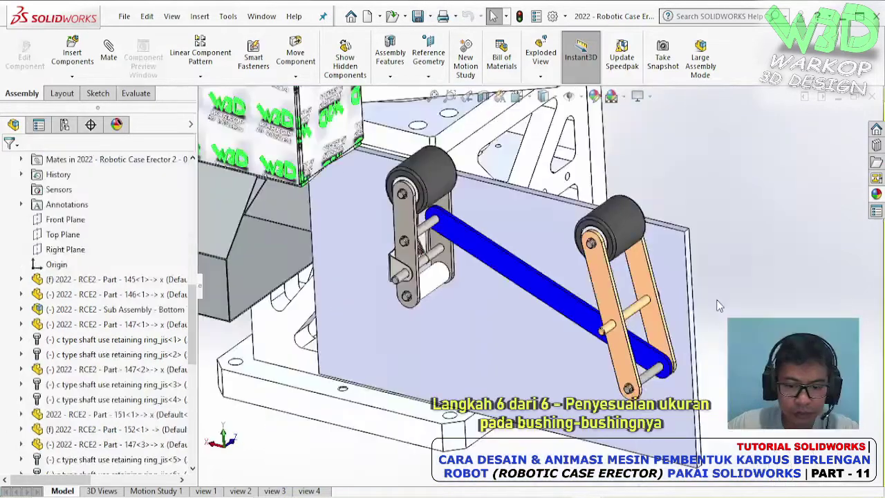
{"action": "middle_click_drag", "start_coordinate": [733, 301], "coordinate": [526, 297], "text": "ctrl"}
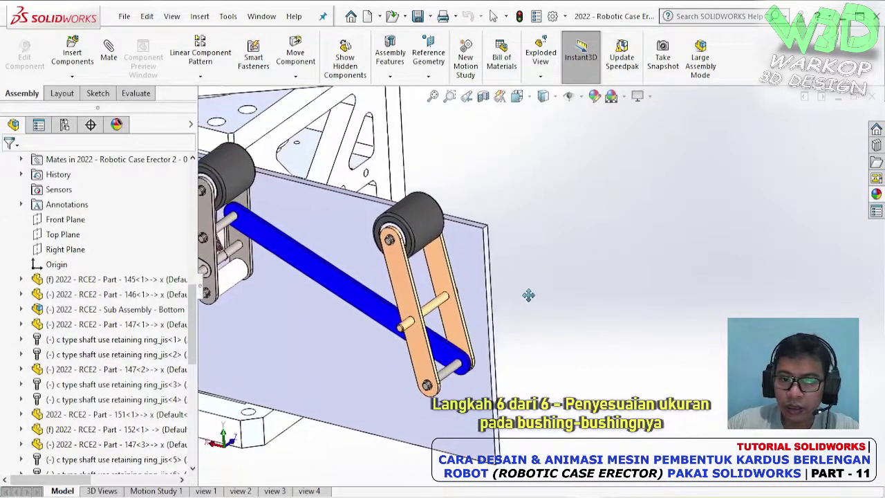
{"action": "left_click_drag", "start_coordinate": [279, 271], "coordinate": [280, 290]}
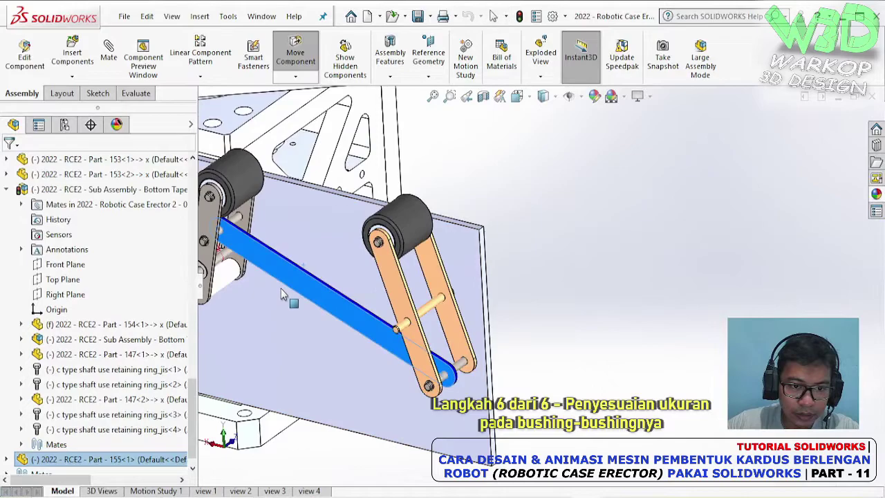
Open the Design Library's Toolbox and activate the Toolbox add-in
{"action": "key", "text": "Escape"}
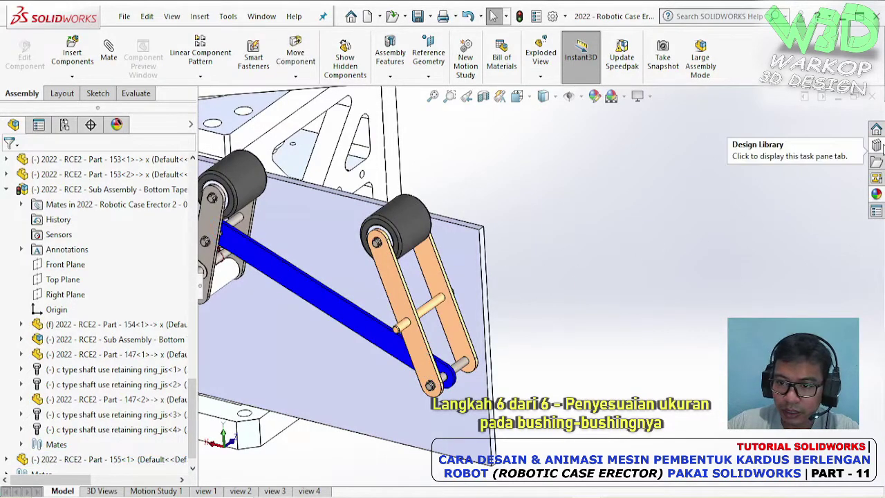
{"action": "left_click", "coordinate": [876, 145]}
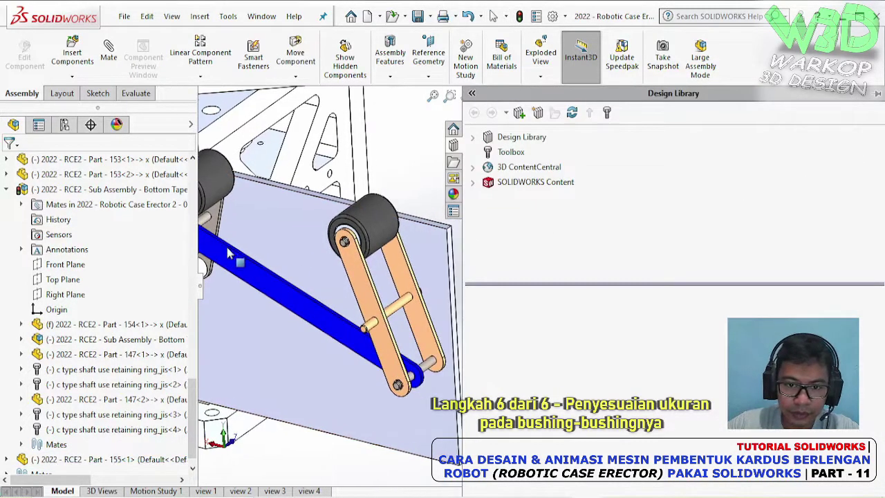
{"action": "left_click", "coordinate": [511, 153]}
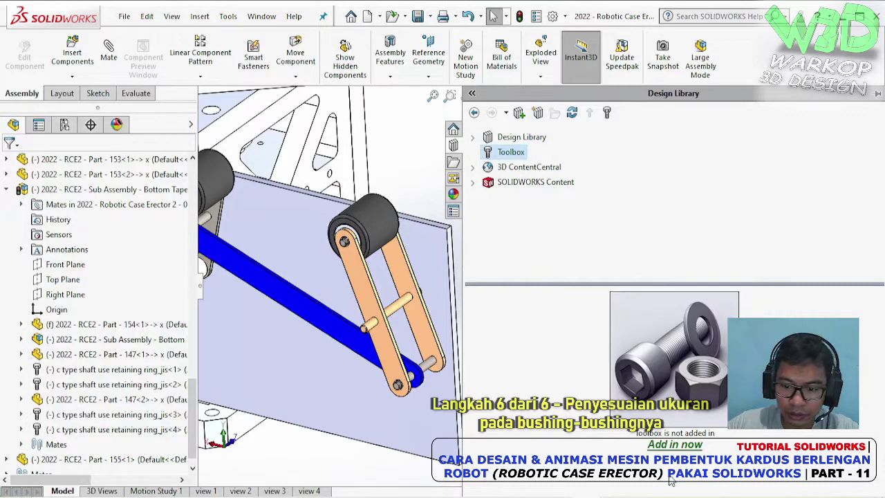
{"action": "left_click", "coordinate": [687, 446]}
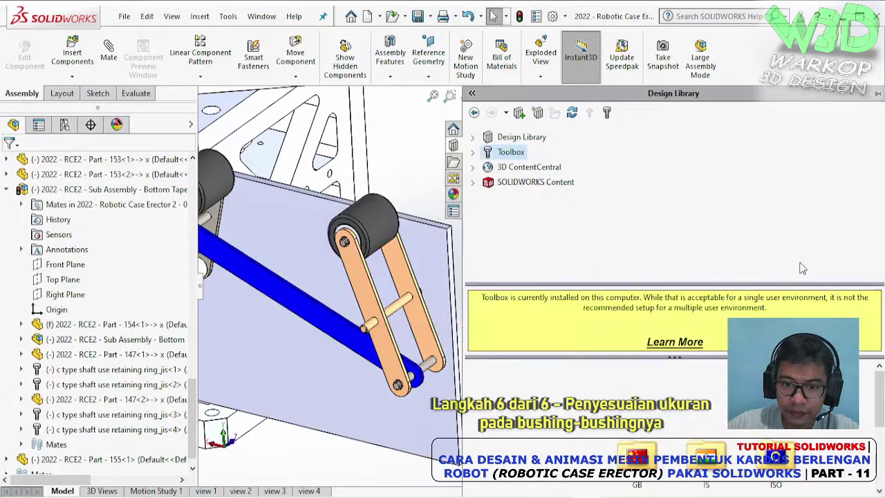
Browse to ANSI Metric > Washers > Plain Washers in Toolbox
{"action": "left_click", "coordinate": [472, 154]}
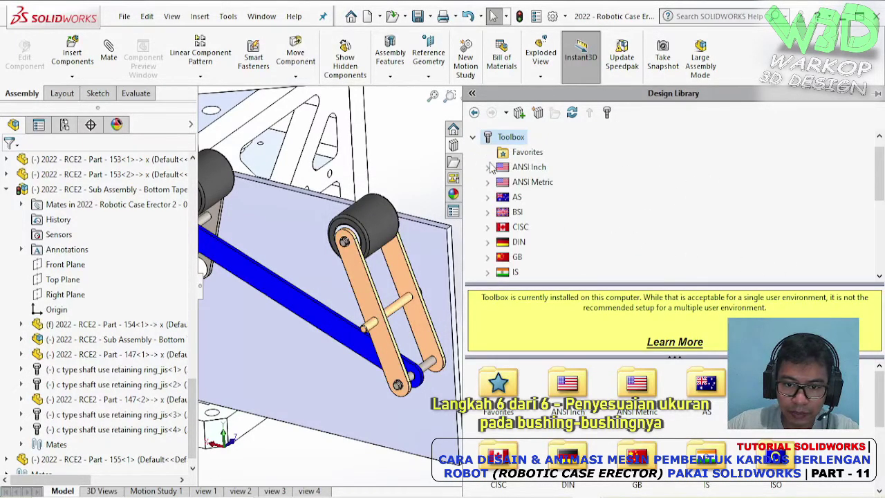
{"action": "left_click", "coordinate": [529, 188]}
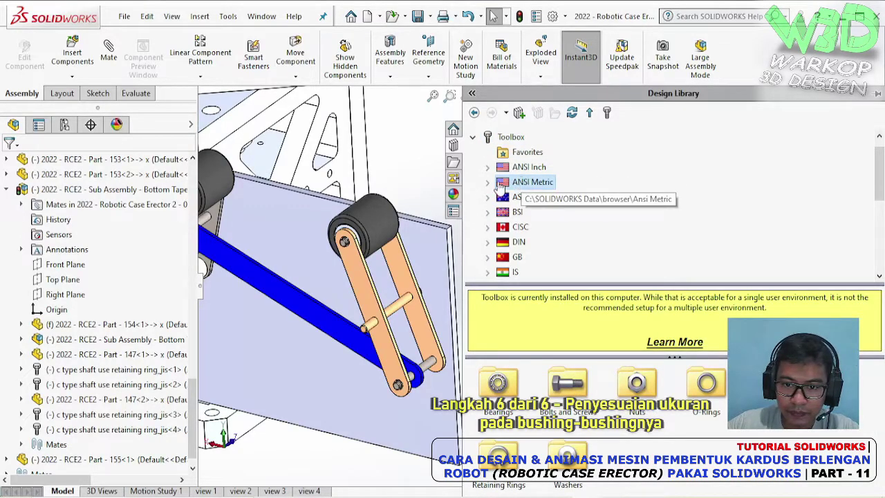
{"action": "left_click", "coordinate": [488, 185]}
{"action": "scroll", "coordinate": [624, 220], "scroll_direction": "down", "scroll_amount": 1}
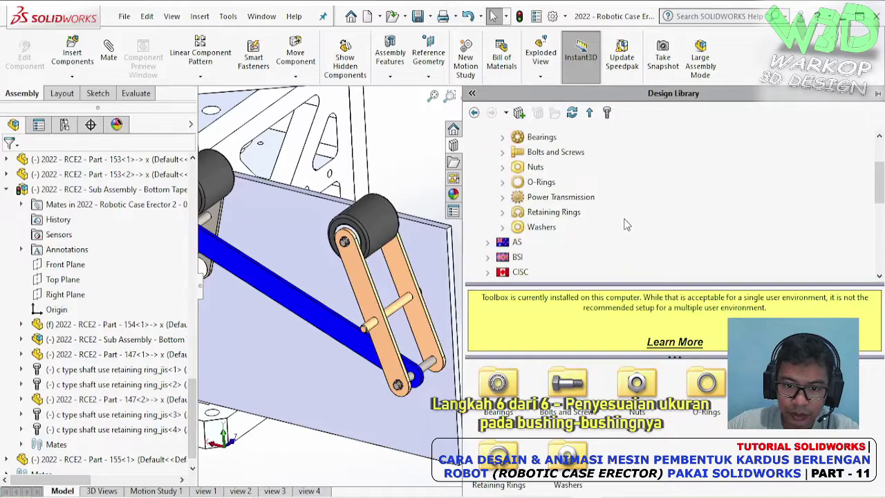
{"action": "left_click", "coordinate": [534, 228]}
{"action": "scroll", "coordinate": [533, 232], "scroll_direction": "up", "scroll_amount": 1}
{"action": "scroll", "coordinate": [533, 221], "scroll_direction": "up", "scroll_amount": 1}
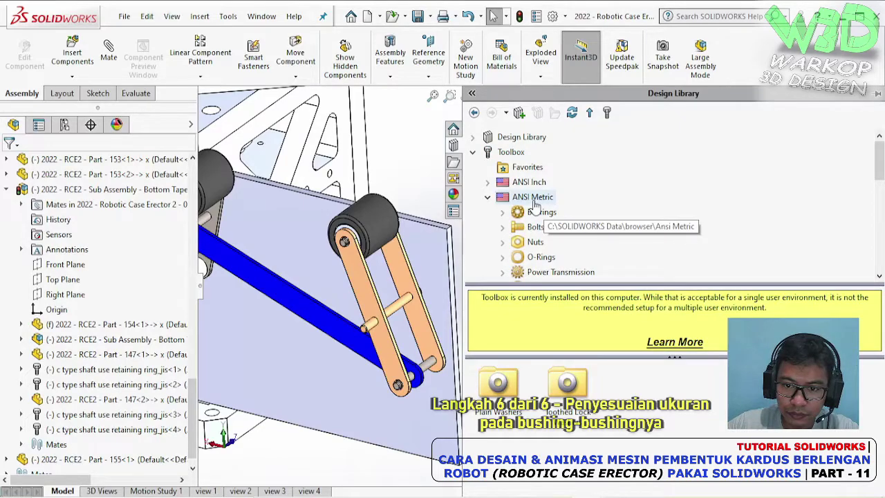
{"action": "scroll", "coordinate": [591, 223], "scroll_direction": "down", "scroll_amount": 3}
{"action": "left_click", "coordinate": [571, 181]}
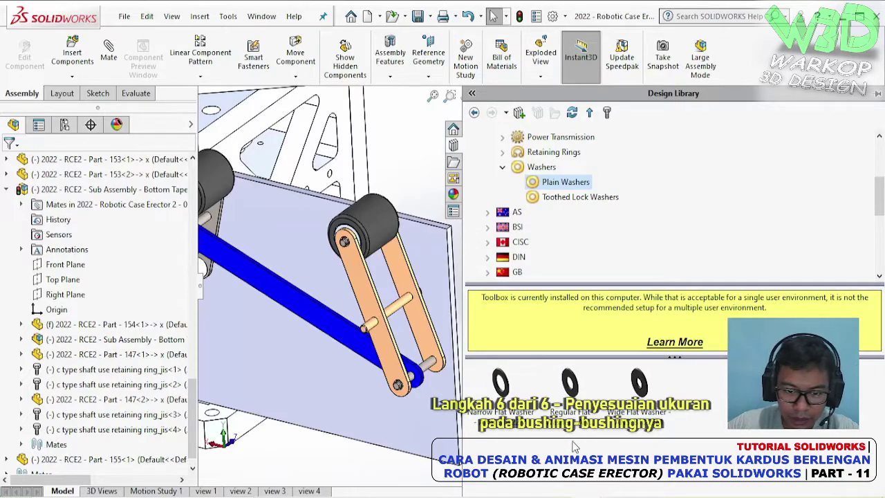
Drop a Regular Flat Washer concentrically onto the pin at the link-arm joint
{"action": "left_click_drag", "start_coordinate": [570, 385], "coordinate": [439, 343]}
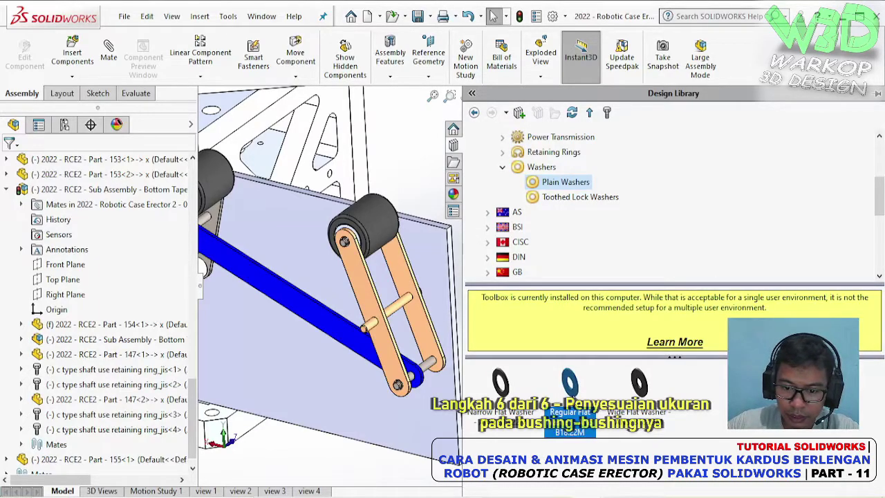
{"action": "scroll", "coordinate": [439, 343], "scroll_direction": "down", "scroll_amount": 3}
{"action": "scroll", "coordinate": [439, 344], "scroll_direction": "down", "scroll_amount": 2}
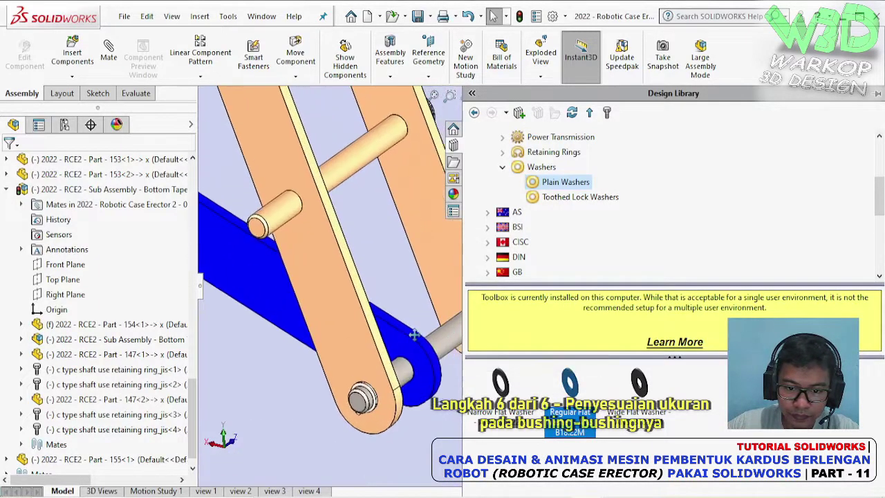
{"action": "scroll", "coordinate": [429, 339], "scroll_direction": "down", "scroll_amount": 2}
{"action": "scroll", "coordinate": [415, 331], "scroll_direction": "down", "scroll_amount": 2}
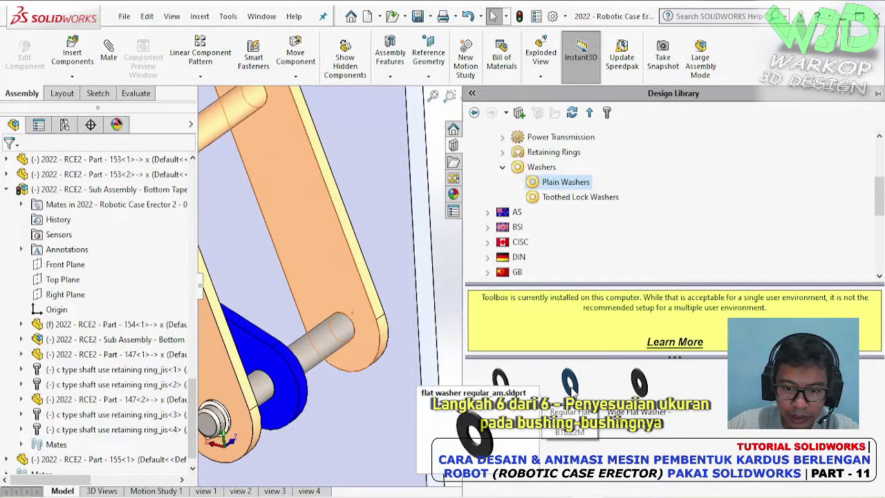
{"action": "left_click", "coordinate": [571, 391]}
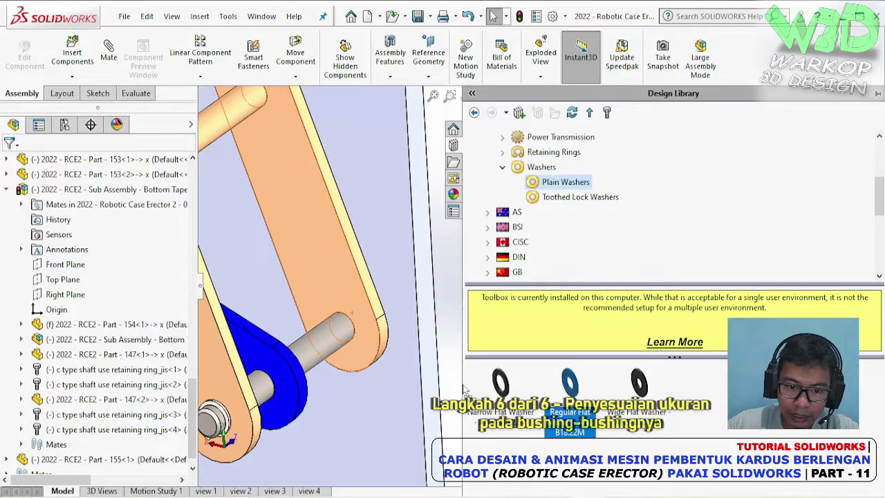
{"action": "left_click_drag", "start_coordinate": [571, 391], "coordinate": [378, 367]}
{"action": "left_click_drag", "start_coordinate": [328, 351], "coordinate": [323, 351]}
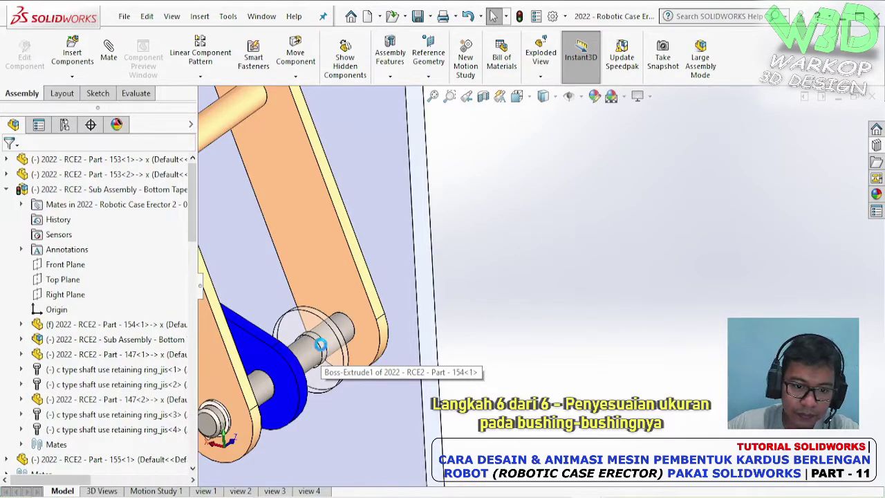
{"action": "left_click_drag", "start_coordinate": [323, 350], "coordinate": [323, 350]}
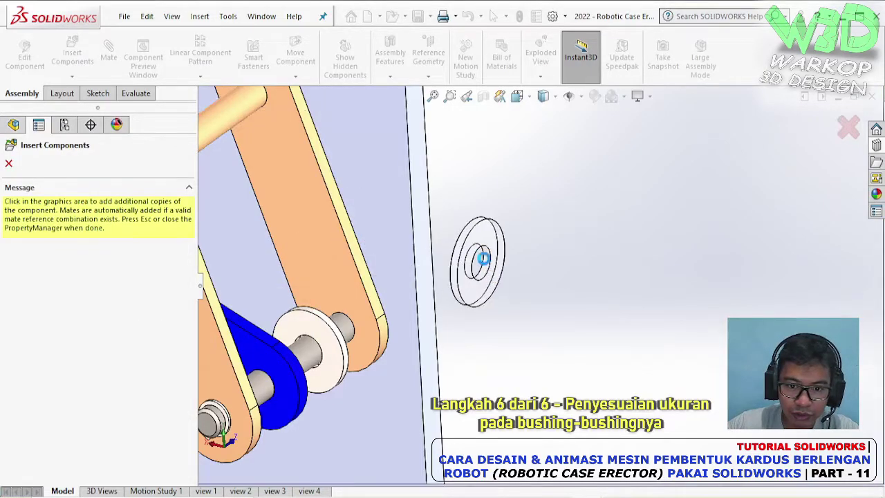
Check the placed washer and close Insert Components
{"action": "scroll", "coordinate": [504, 246], "scroll_direction": "up", "scroll_amount": 3}
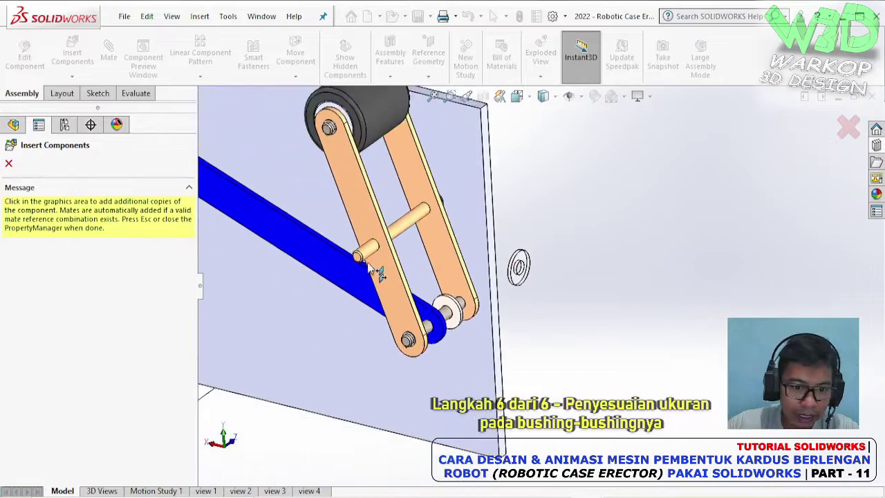
{"action": "scroll", "coordinate": [518, 260], "scroll_direction": "up", "scroll_amount": 3}
{"action": "scroll", "coordinate": [355, 267], "scroll_direction": "up", "scroll_amount": 3}
{"action": "scroll", "coordinate": [399, 207], "scroll_direction": "down", "scroll_amount": 3}
{"action": "scroll", "coordinate": [394, 228], "scroll_direction": "down", "scroll_amount": 3}
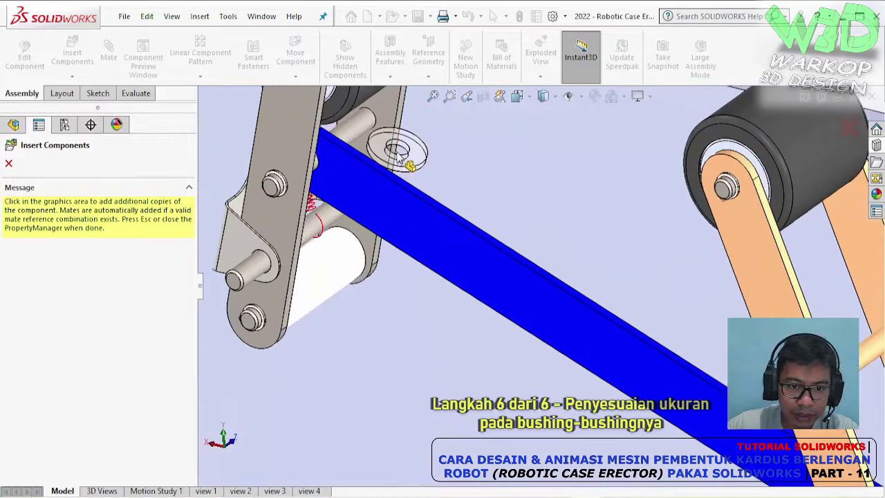
{"action": "scroll", "coordinate": [394, 148], "scroll_direction": "down", "scroll_amount": 2}
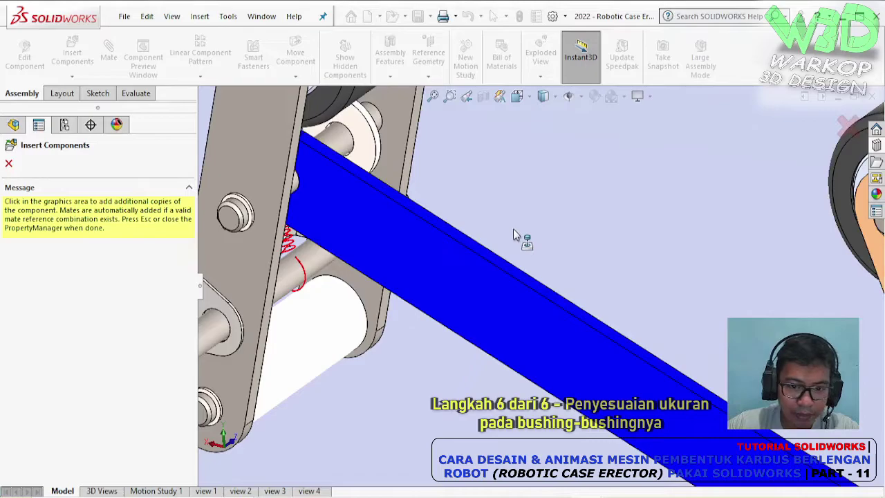
{"action": "key", "text": "Escape"}
{"action": "scroll", "coordinate": [513, 229], "scroll_direction": "up", "scroll_amount": 2}
{"action": "scroll", "coordinate": [512, 229], "scroll_direction": "up", "scroll_amount": 2}
{"action": "scroll", "coordinate": [494, 221], "scroll_direction": "up", "scroll_amount": 2}
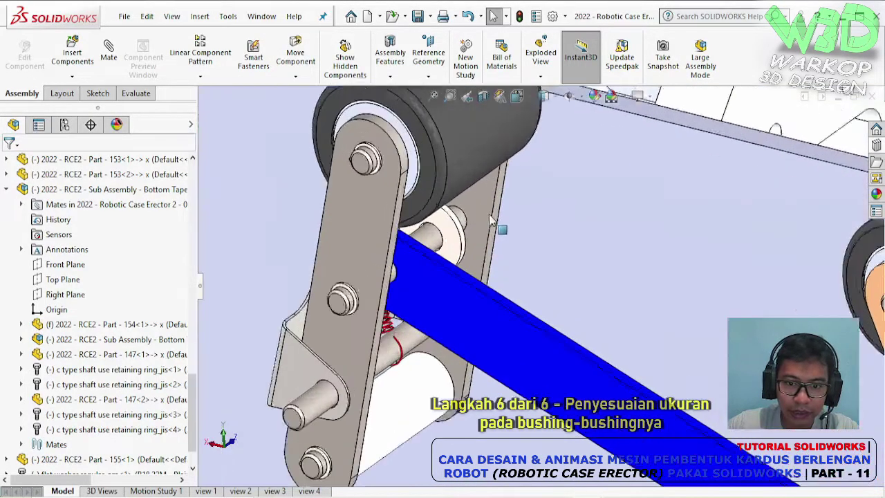
Mate the side plate face coincident with the flat washer face
{"action": "left_click", "coordinate": [478, 200]}
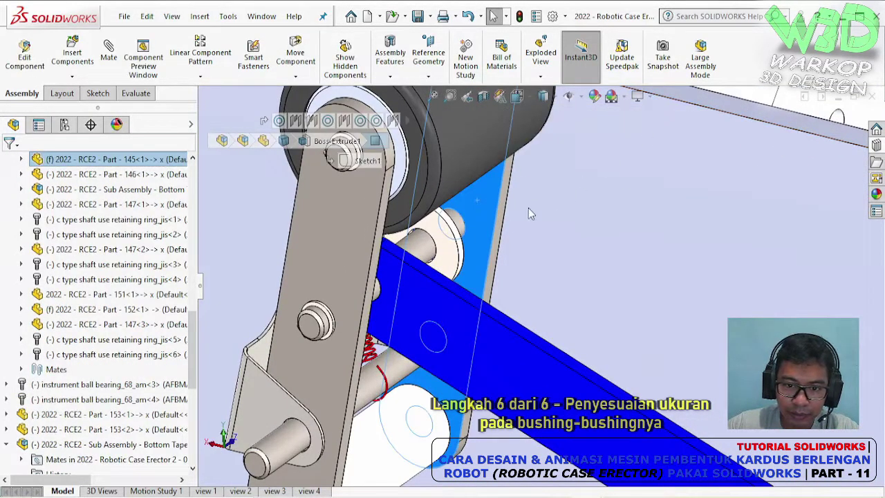
{"action": "key", "text": "m"}
{"action": "middle_click_drag", "start_coordinate": [477, 224], "coordinate": [429, 287]}
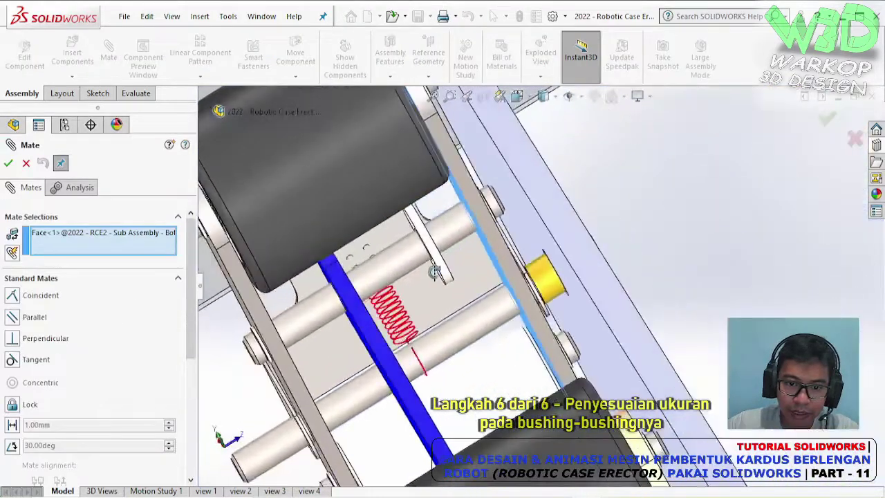
{"action": "left_click", "coordinate": [450, 268]}
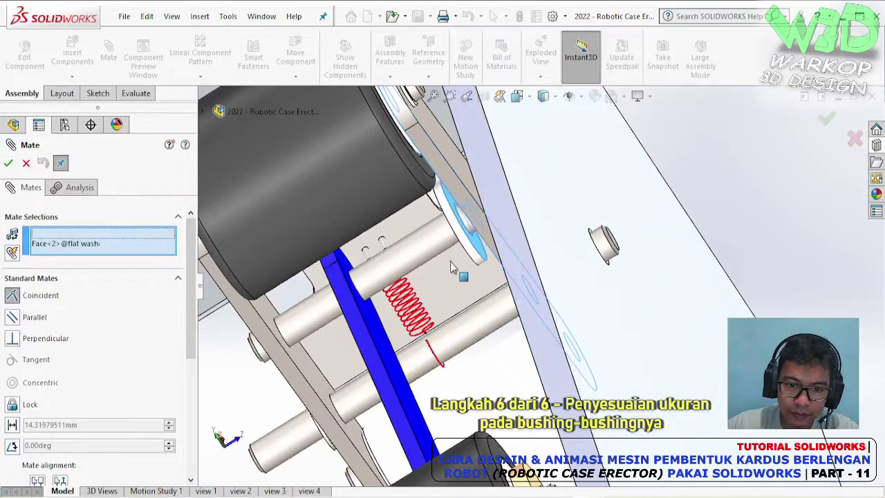
{"action": "left_click", "coordinate": [600, 238]}
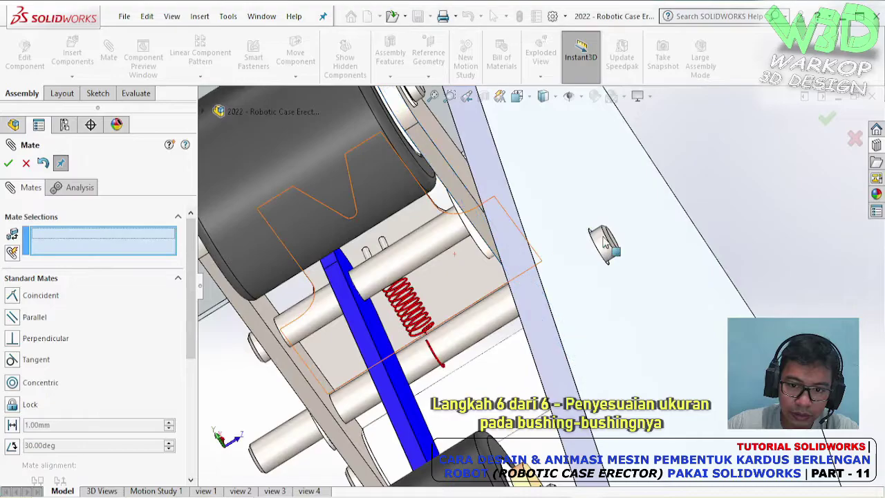
Add a coincident mate seating the washer face against the arm's inner face
{"action": "scroll", "coordinate": [584, 363], "scroll_direction": "up", "scroll_amount": 5}
{"action": "scroll", "coordinate": [584, 363], "scroll_direction": "down", "scroll_amount": 3}
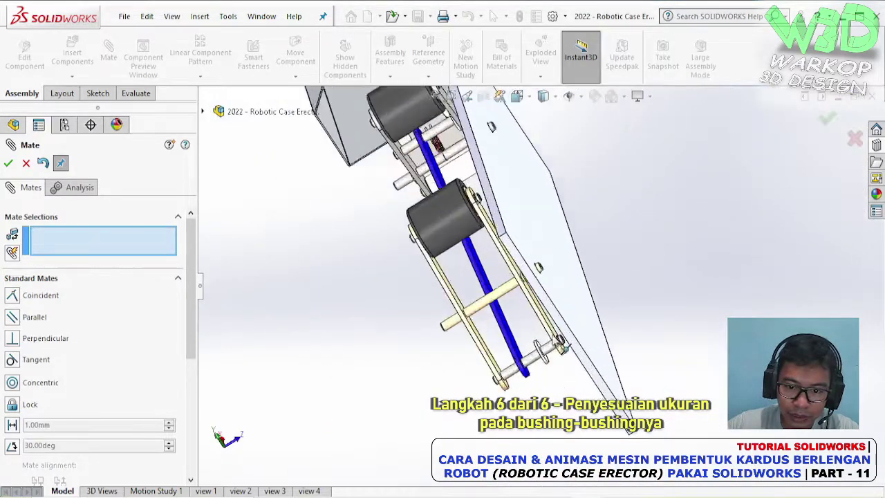
{"action": "scroll", "coordinate": [566, 361], "scroll_direction": "down", "scroll_amount": 3}
{"action": "scroll", "coordinate": [553, 359], "scroll_direction": "down", "scroll_amount": 4}
{"action": "left_click", "coordinate": [535, 353]}
{"action": "middle_click_drag", "start_coordinate": [535, 356], "coordinate": [532, 259]}
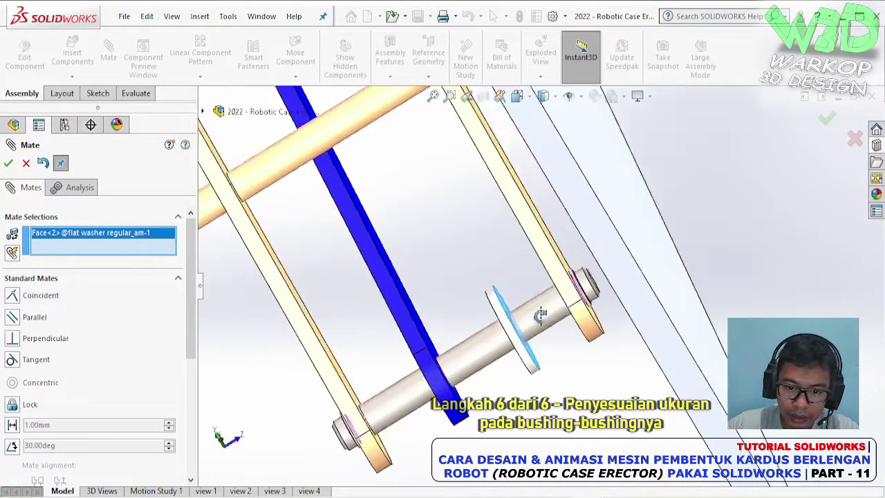
{"action": "left_click", "coordinate": [533, 258]}
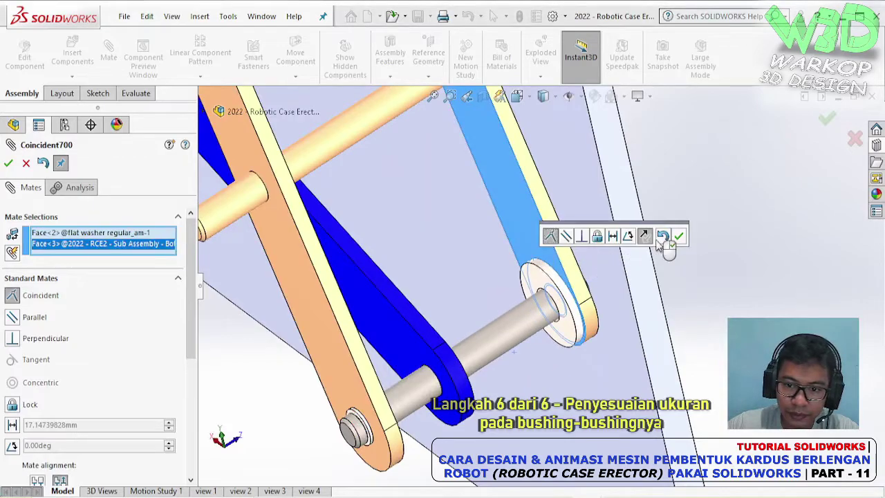
{"action": "left_click", "coordinate": [678, 235]}
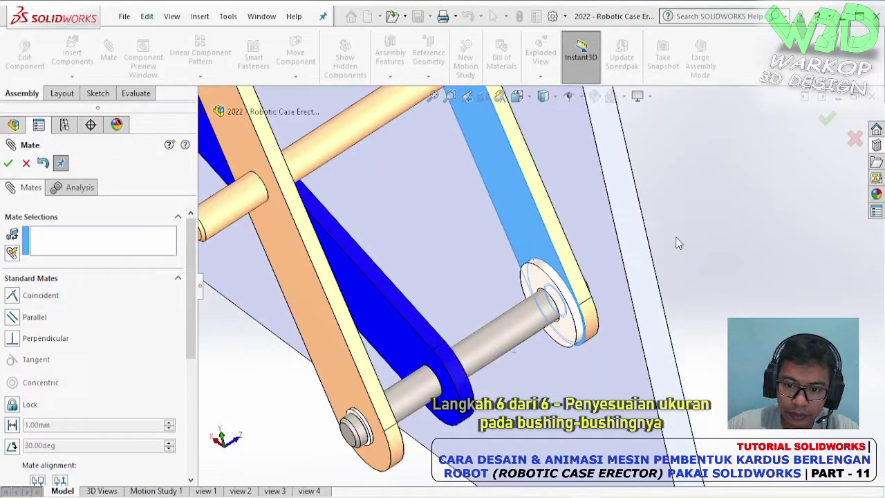
{"action": "left_click", "coordinate": [828, 121]}
Move the first flat washer into the Bottom Taper Lengan Belakang sub-assembly
{"action": "right_click", "coordinate": [14, 295]}
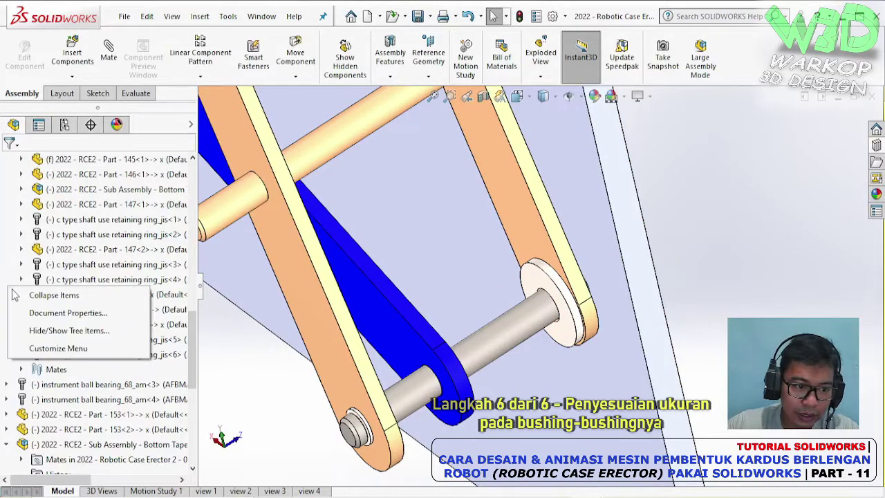
{"action": "left_click", "coordinate": [54, 294]}
{"action": "left_click", "coordinate": [506, 195]}
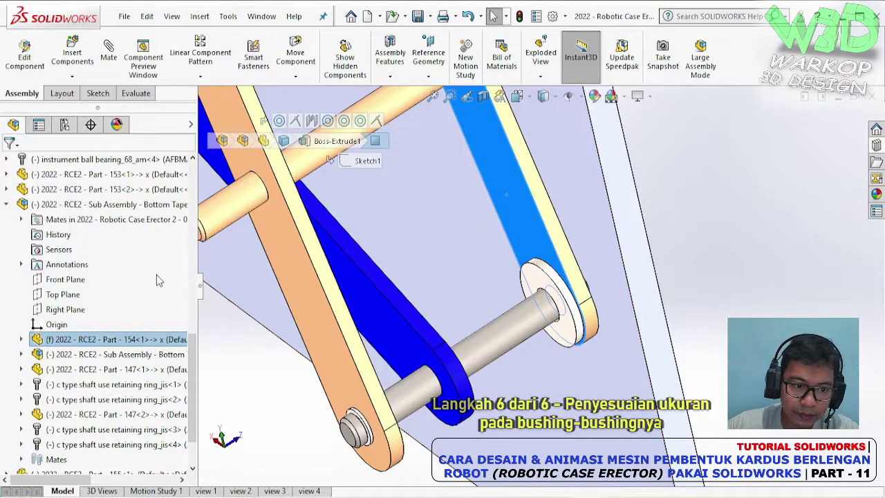
{"action": "left_click", "coordinate": [541, 287]}
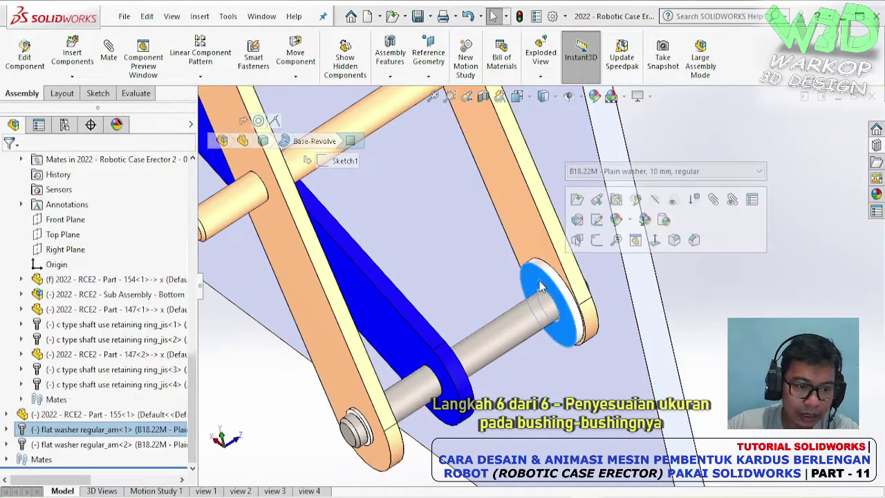
{"action": "mouse_move", "coordinate": [104, 429]}
{"action": "left_mouse_down"}
{"action": "mouse_move", "coordinate": [106, 181]}
{"action": "mouse_move", "coordinate": [115, 345]}
{"action": "left_mouse_up"}
{"action": "left_click", "coordinate": [110, 339]}
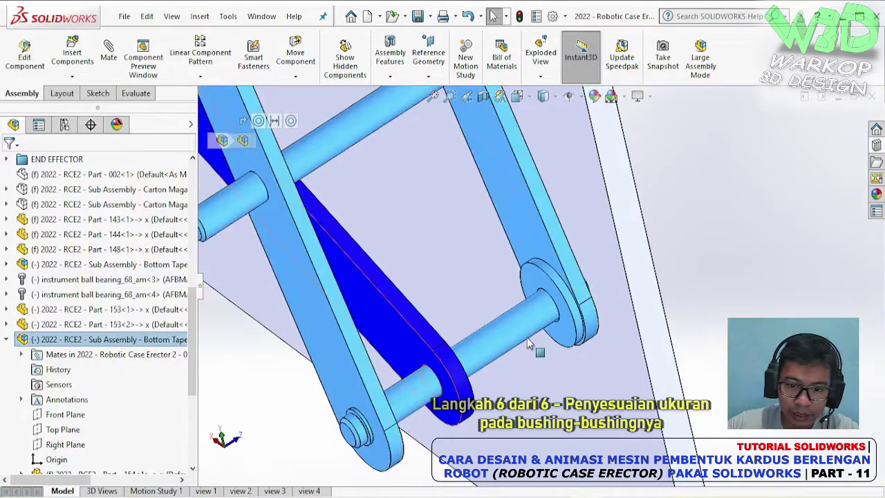
Move the second flat washer into the Bottom Taper Lengan Belakang sub-assembly
{"action": "scroll", "coordinate": [529, 344], "scroll_direction": "down", "scroll_amount": 3}
{"action": "middle_click_drag", "start_coordinate": [529, 344], "coordinate": [528, 208]}
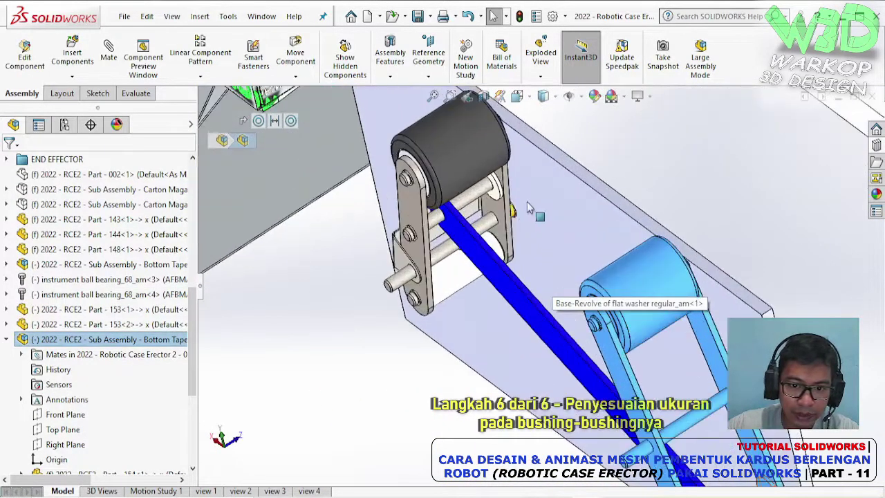
{"action": "scroll", "coordinate": [529, 208], "scroll_direction": "up", "scroll_amount": 3}
{"action": "scroll", "coordinate": [528, 207], "scroll_direction": "up", "scroll_amount": 1}
{"action": "right_click", "coordinate": [173, 413]}
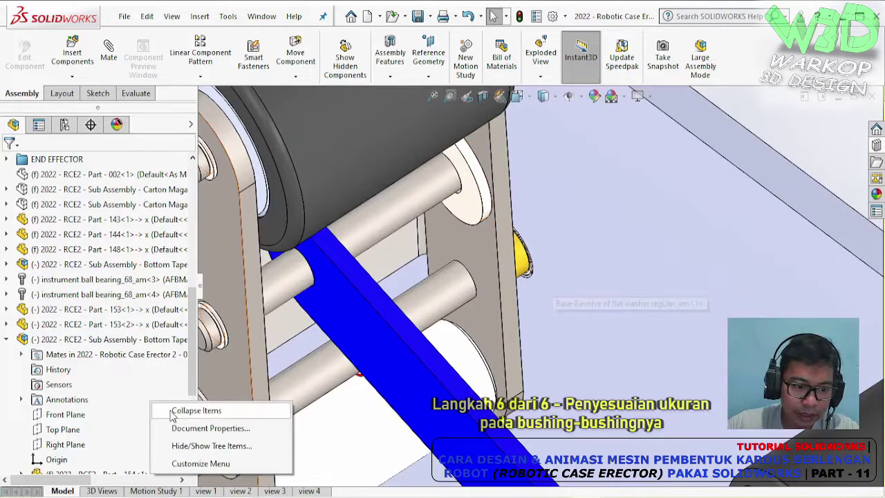
{"action": "left_click", "coordinate": [173, 411]}
{"action": "left_click", "coordinate": [474, 235]}
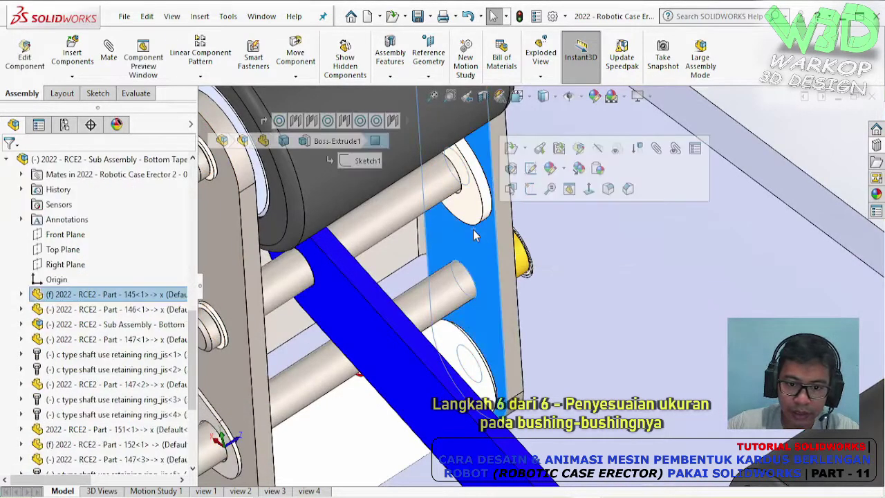
{"action": "scroll", "coordinate": [184, 242], "scroll_direction": "down", "scroll_amount": 5}
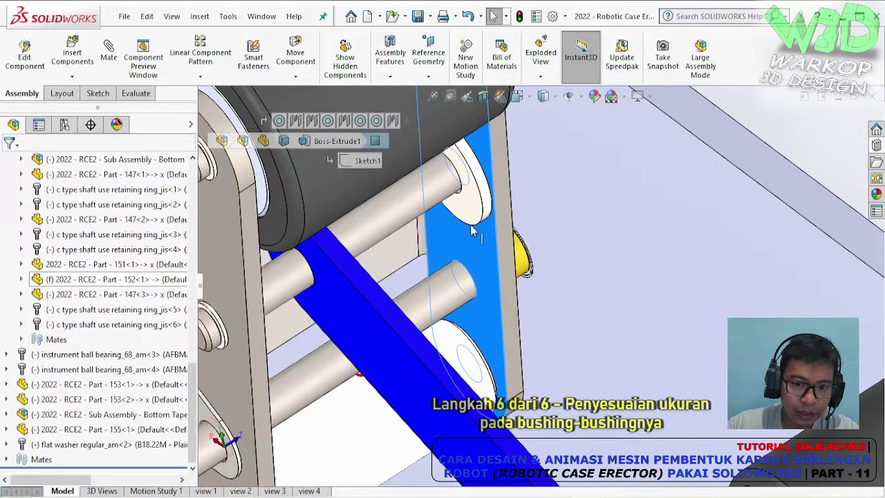
{"action": "left_click", "coordinate": [474, 210]}
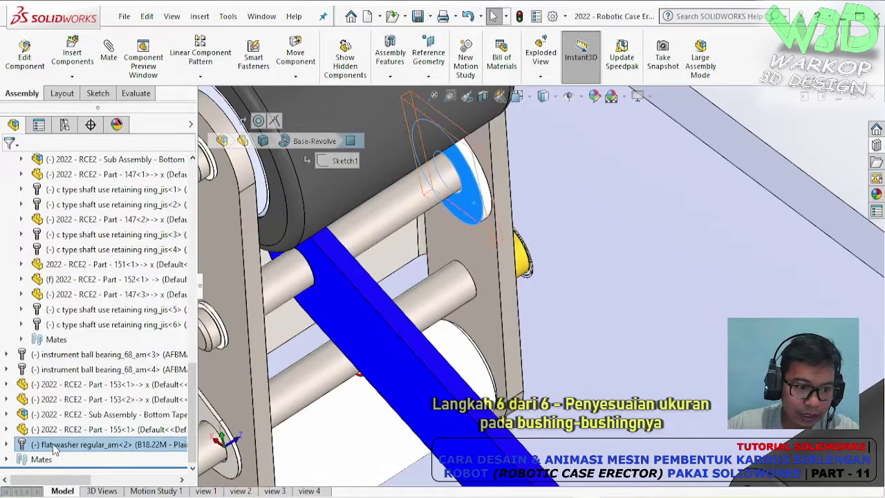
{"action": "mouse_move", "coordinate": [69, 444]}
{"action": "left_mouse_down"}
{"action": "mouse_move", "coordinate": [81, 164]}
{"action": "mouse_move", "coordinate": [152, 219]}
{"action": "left_mouse_up"}
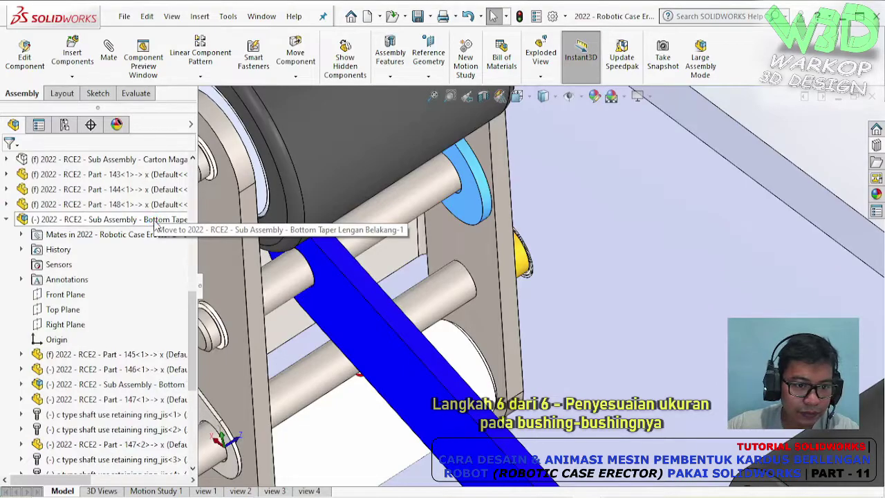
{"action": "left_click_drag", "start_coordinate": [155, 225], "coordinate": [156, 225]}
Clear the selection and select the flat washer on the lower shaft
{"action": "scroll", "coordinate": [670, 309], "scroll_direction": "up", "scroll_amount": 3}
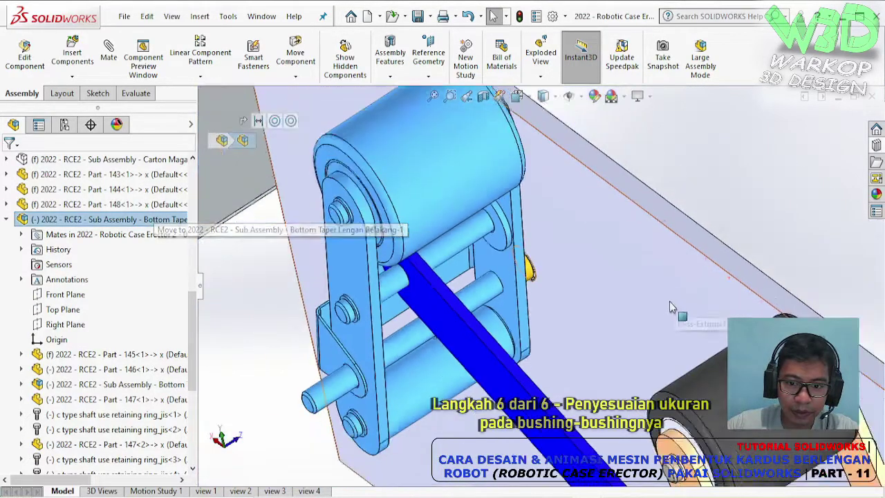
{"action": "scroll", "coordinate": [684, 314], "scroll_direction": "up", "scroll_amount": 3}
{"action": "scroll", "coordinate": [653, 315], "scroll_direction": "up", "scroll_amount": 2}
{"action": "scroll", "coordinate": [653, 315], "scroll_direction": "down", "scroll_amount": 3}
{"action": "scroll", "coordinate": [663, 307], "scroll_direction": "down", "scroll_amount": 2}
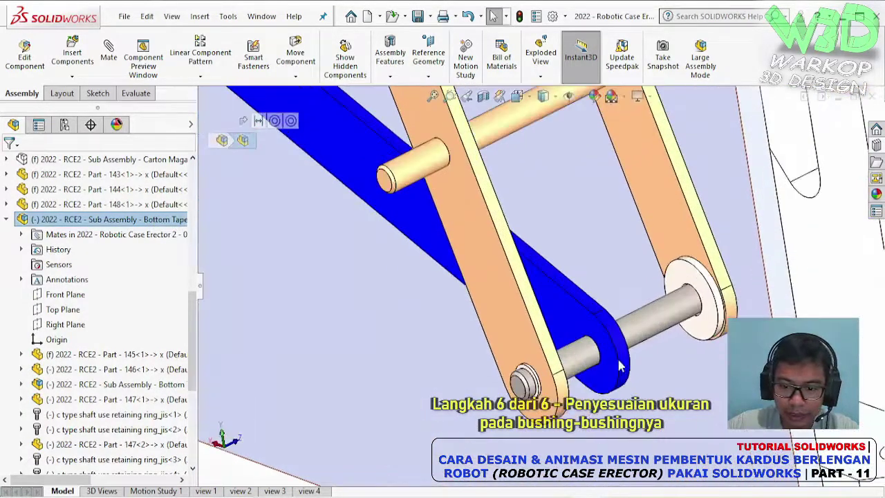
{"action": "key", "text": "Escape"}
{"action": "scroll", "coordinate": [679, 300], "scroll_direction": "down", "scroll_amount": 1}
{"action": "left_click", "coordinate": [680, 300]}
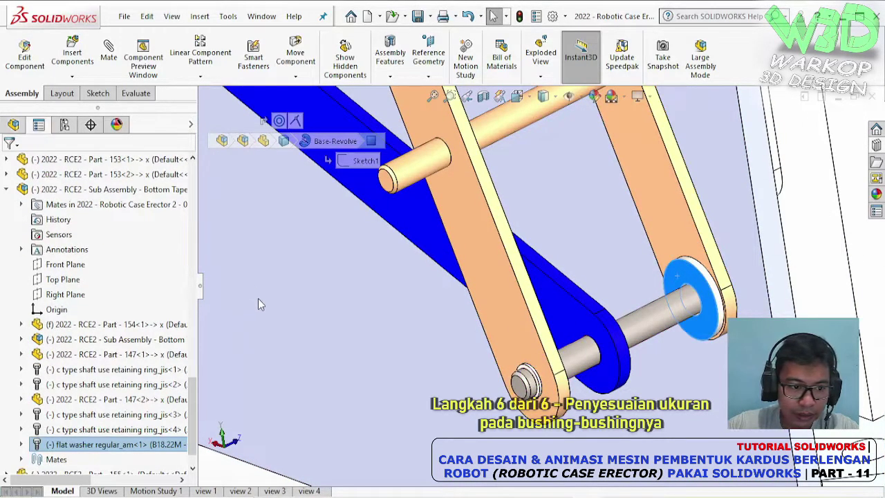
Add a 0.50 mm distance mate between the flat washer and the Part-155 bushing face
{"action": "key", "text": "m"}
{"action": "left_click", "coordinate": [12, 425]}
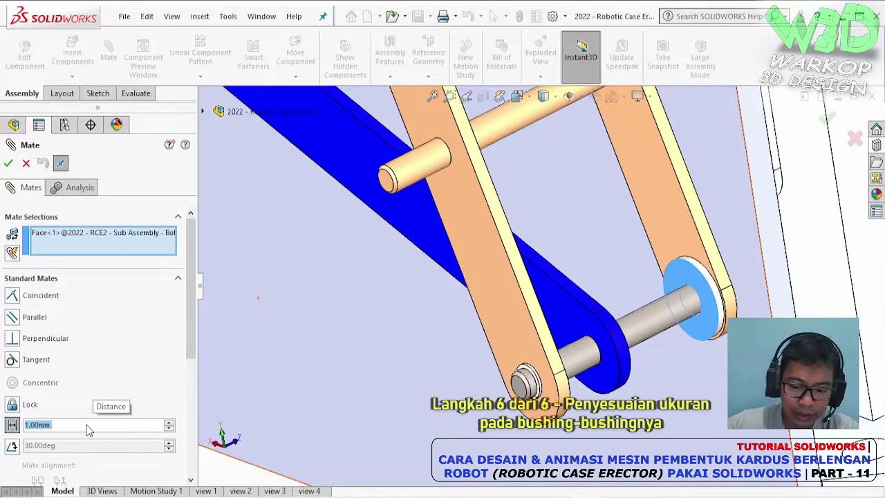
{"action": "type", "text": "0.5"}
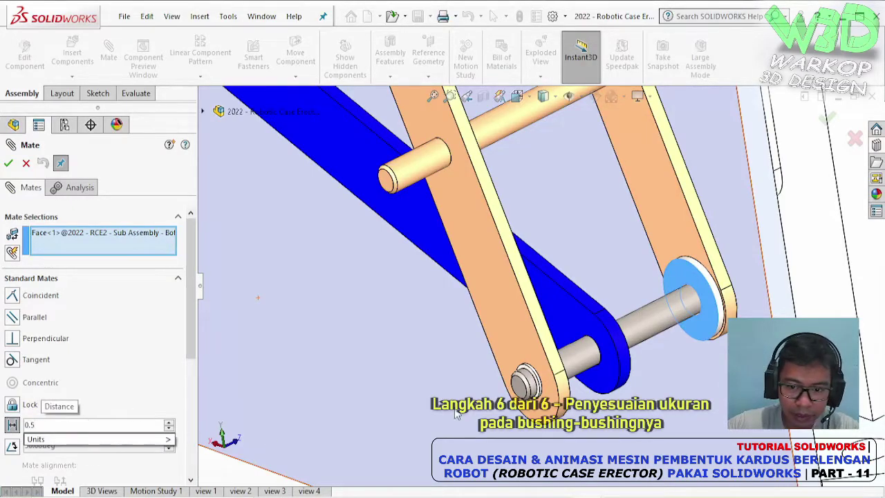
{"action": "middle_click_drag", "start_coordinate": [456, 412], "coordinate": [586, 291]}
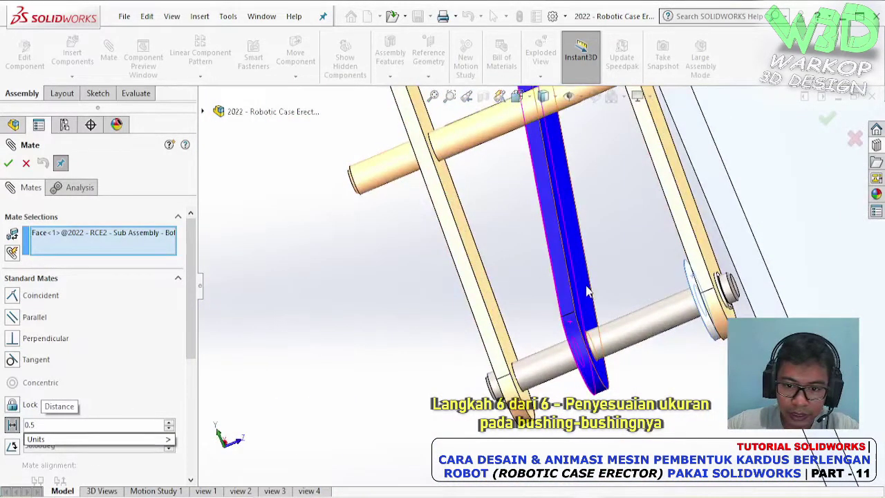
{"action": "left_click", "coordinate": [586, 291]}
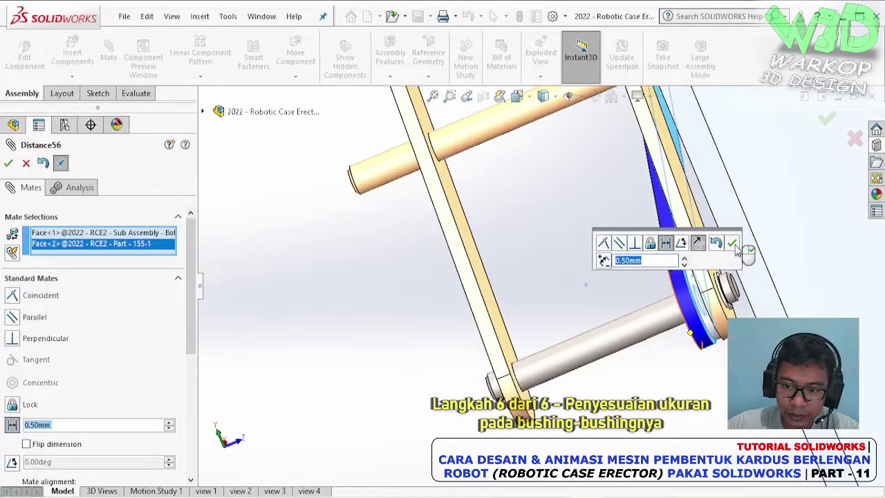
{"action": "left_click", "coordinate": [734, 246]}
{"action": "key", "text": "Escape"}
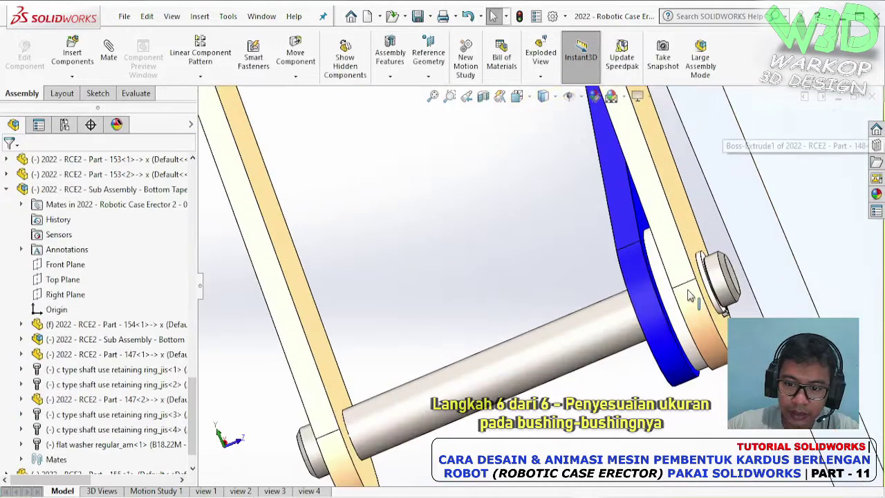
{"action": "scroll", "coordinate": [691, 262], "scroll_direction": "down", "scroll_amount": 4}
{"action": "scroll", "coordinate": [622, 221], "scroll_direction": "down", "scroll_amount": 4}
{"action": "scroll", "coordinate": [620, 216], "scroll_direction": "down", "scroll_amount": 3}
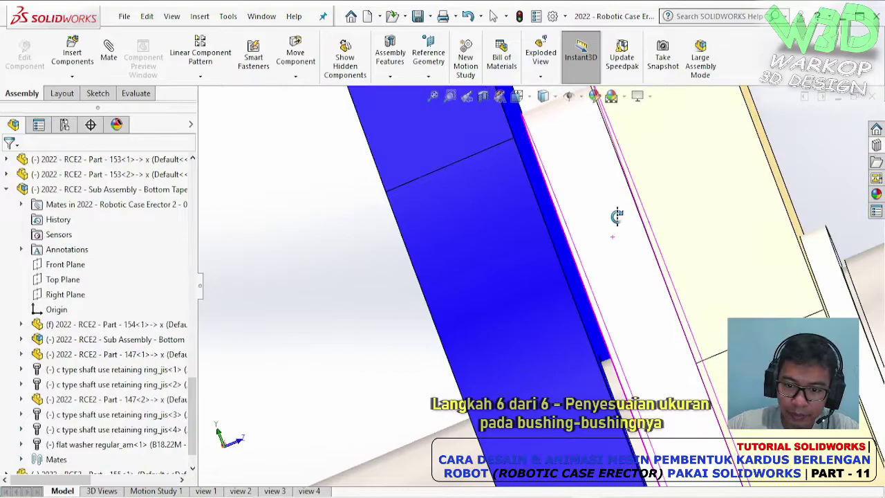
{"action": "middle_click_drag", "start_coordinate": [619, 216], "coordinate": [624, 296]}
{"action": "scroll", "coordinate": [624, 296], "scroll_direction": "up", "scroll_amount": 5}
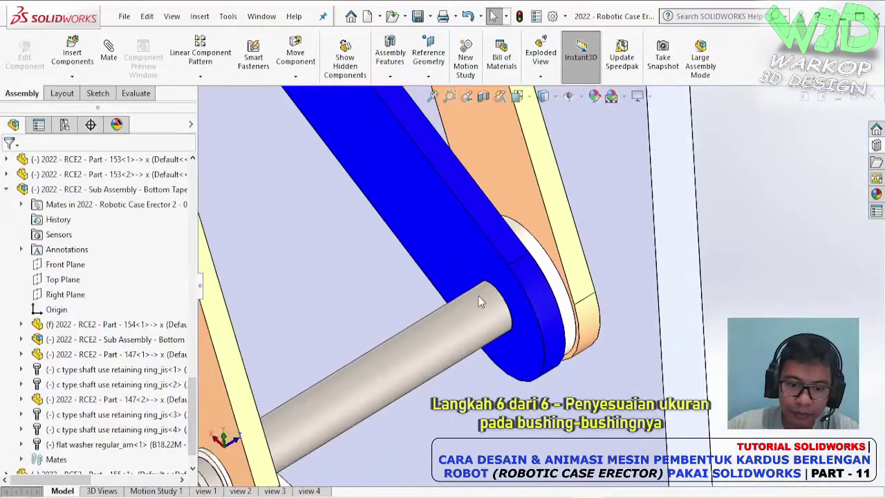
{"action": "scroll", "coordinate": [624, 296], "scroll_direction": "up", "scroll_amount": 3}
{"action": "scroll", "coordinate": [624, 296], "scroll_direction": "up", "scroll_amount": 2}
Insert a new virtual part, Part2, into the assembly and edit it in place
{"action": "left_click", "coordinate": [69, 78]}
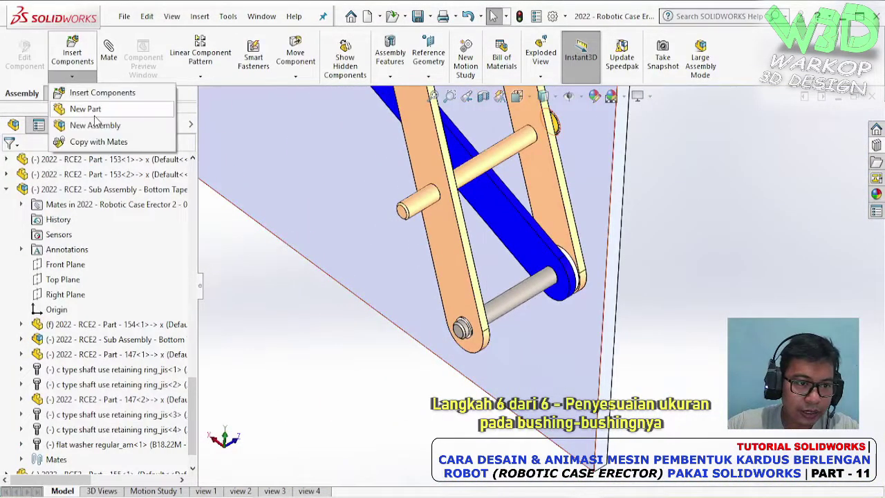
{"action": "left_click", "coordinate": [92, 112]}
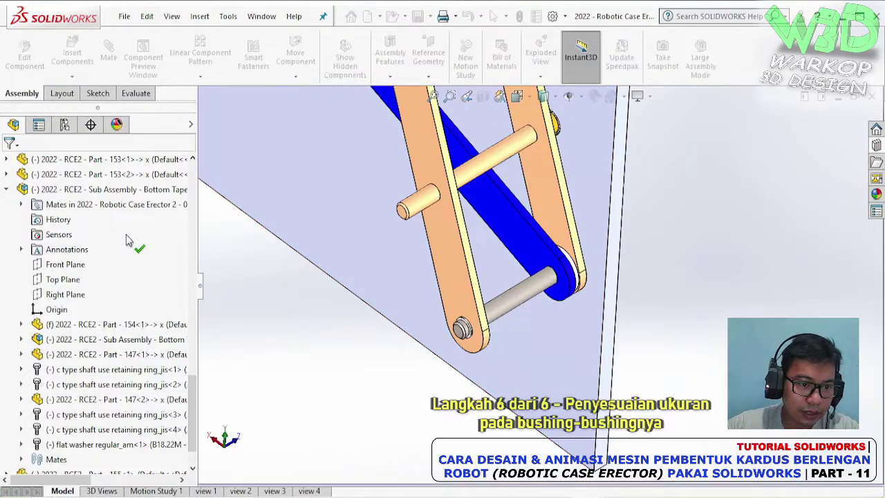
{"action": "left_click", "coordinate": [99, 450]}
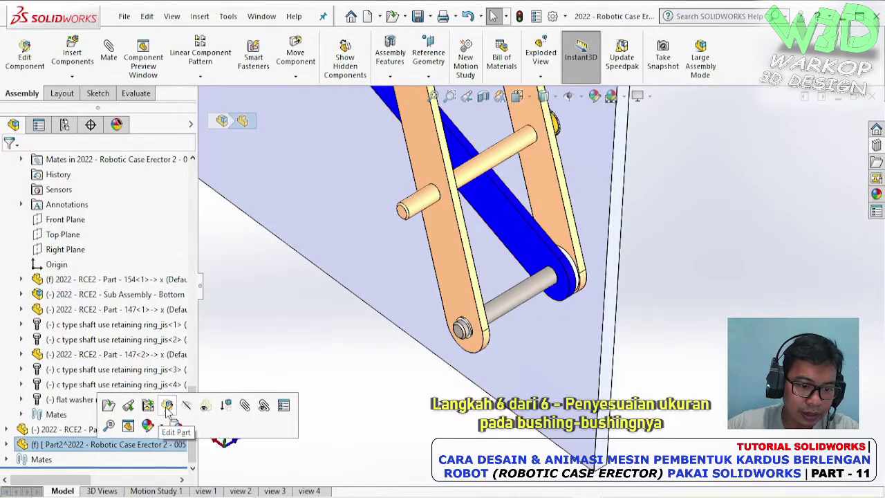
{"action": "left_click", "coordinate": [167, 413]}
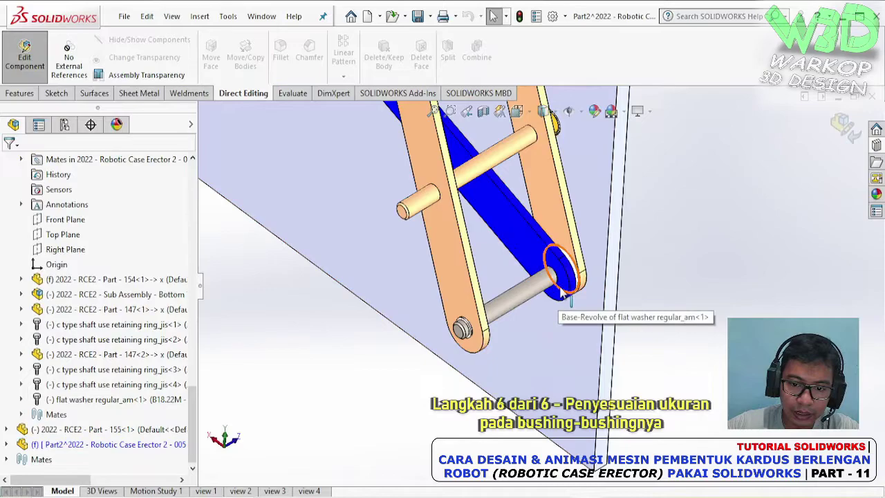
{"action": "left_click", "coordinate": [560, 293]}
{"action": "mouse_move", "coordinate": [562, 292]}
{"action": "middle_mouse_down"}
{"action": "mouse_move", "coordinate": [537, 280]}
{"action": "mouse_move", "coordinate": [546, 285]}
{"action": "middle_mouse_up"}
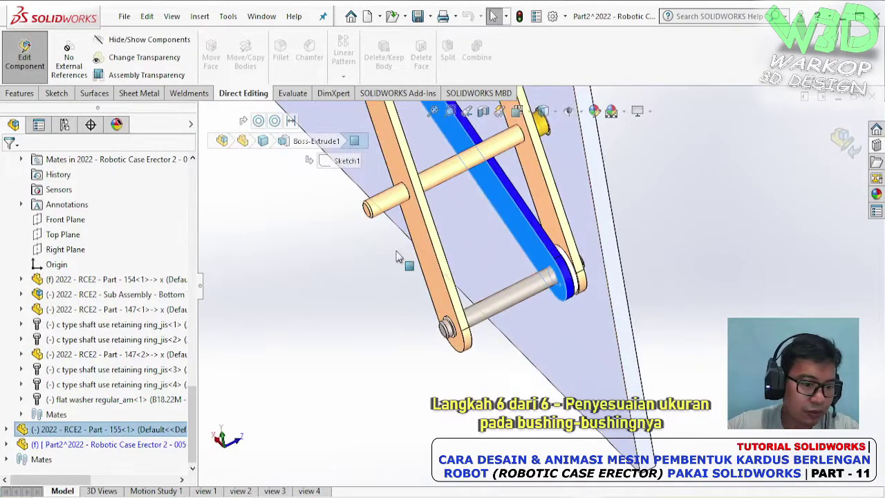
{"action": "left_click", "coordinate": [24, 62]}
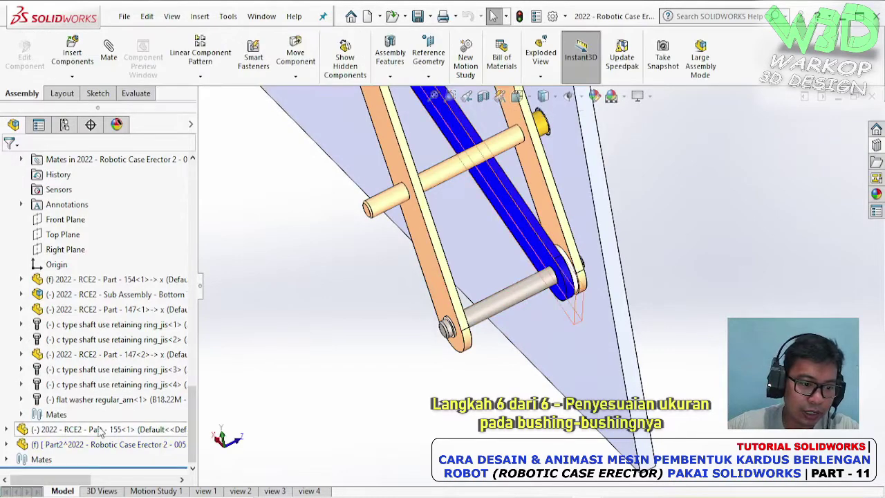
Return to the assembly, paste a copy of the yellow Part-153 bushing, and mate from it
{"action": "right_click", "coordinate": [74, 443]}
{"action": "left_click", "coordinate": [135, 345]}
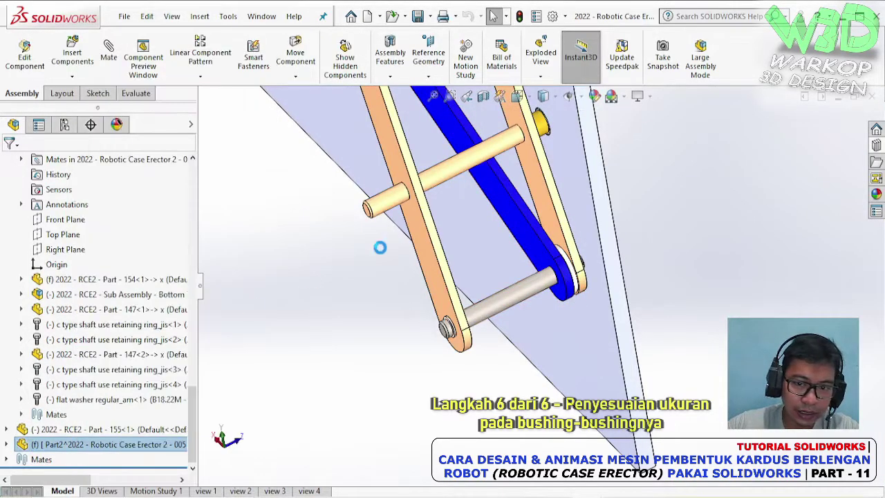
{"action": "left_click", "coordinate": [544, 131]}
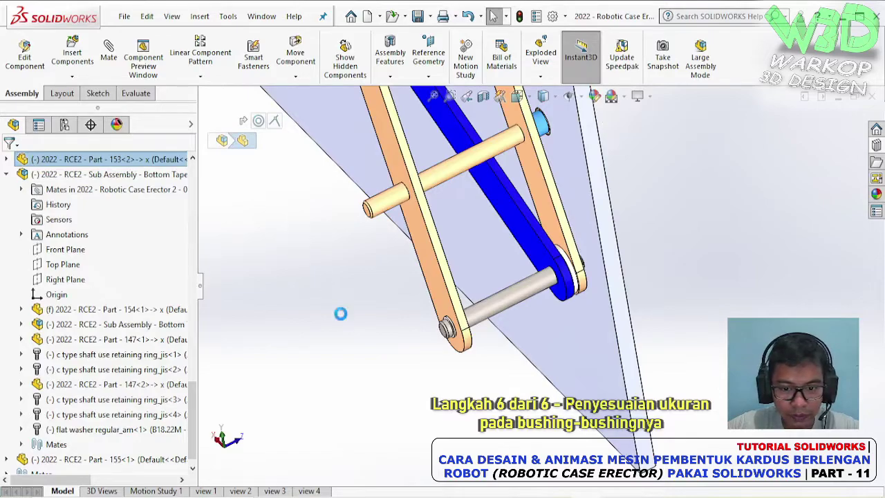
{"action": "key", "text": "ctrl+v"}
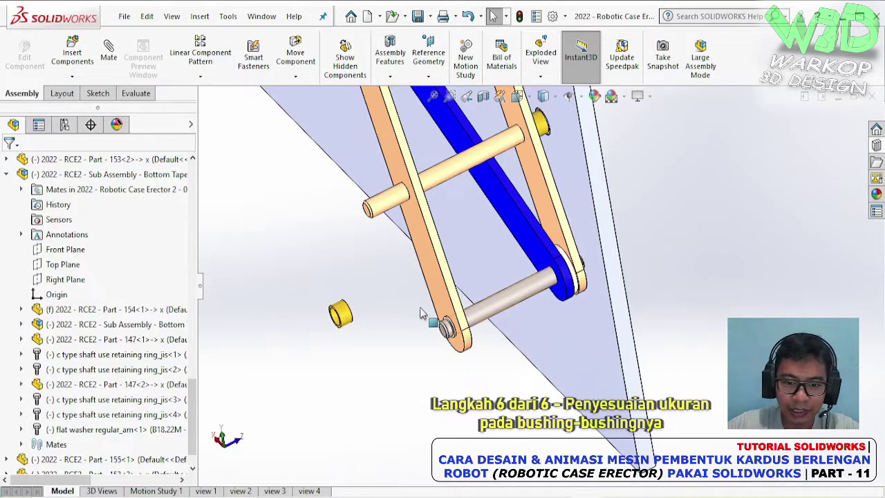
{"action": "scroll", "coordinate": [414, 311], "scroll_direction": "down", "scroll_amount": 3}
{"action": "left_click", "coordinate": [319, 316]}
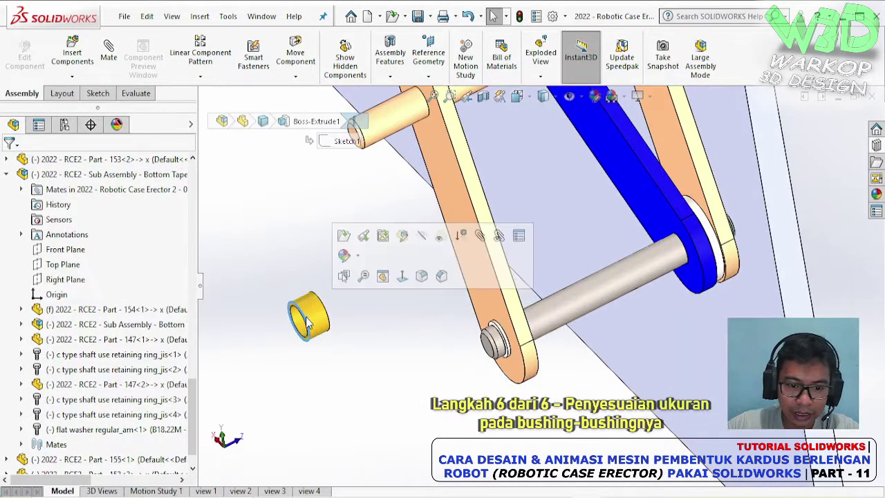
{"action": "left_click", "coordinate": [324, 319]}
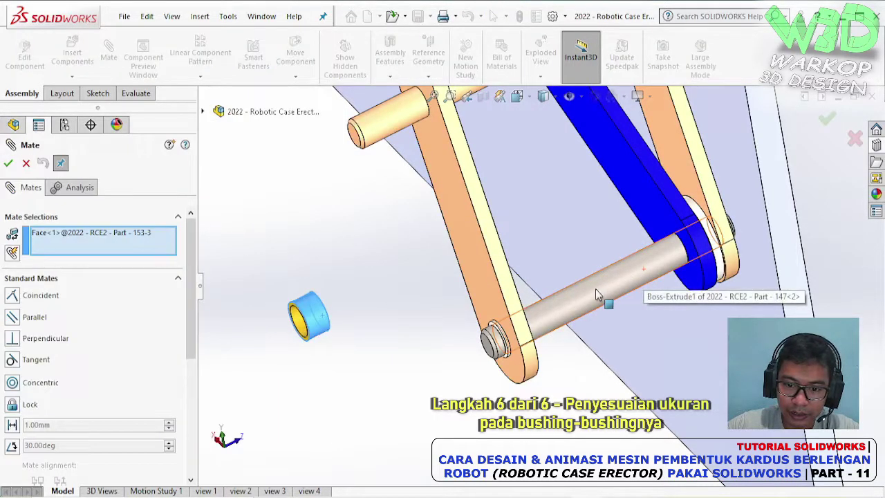
Make the copied bushing concentric with the lower shaft
{"action": "left_click", "coordinate": [596, 291]}
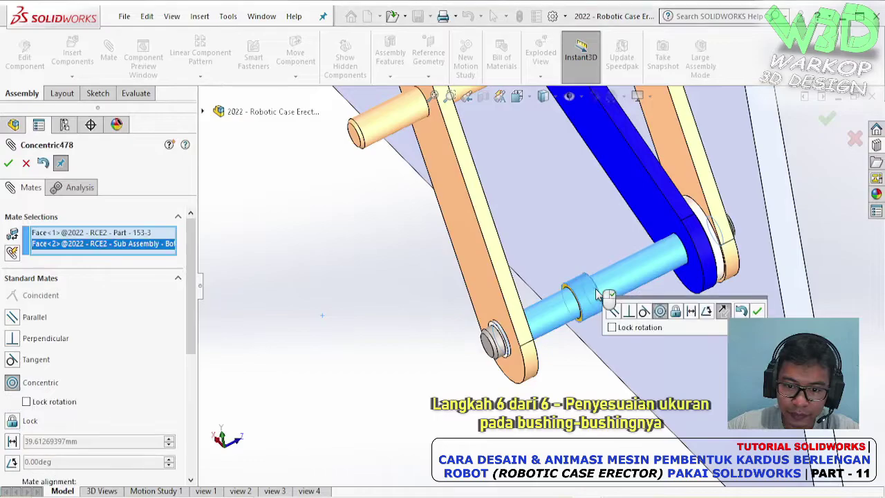
{"action": "left_click", "coordinate": [758, 311]}
{"action": "scroll", "coordinate": [547, 289], "scroll_direction": "down", "scroll_amount": 3}
{"action": "scroll", "coordinate": [546, 277], "scroll_direction": "down", "scroll_amount": 2}
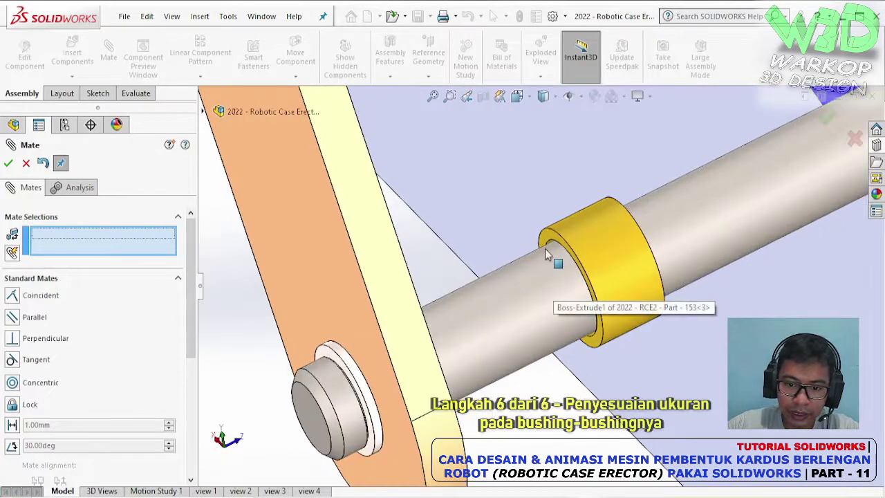
Mate the bushing's end face coincident with the arm plate face
{"action": "left_click", "coordinate": [543, 244]}
{"action": "left_click", "coordinate": [420, 298]}
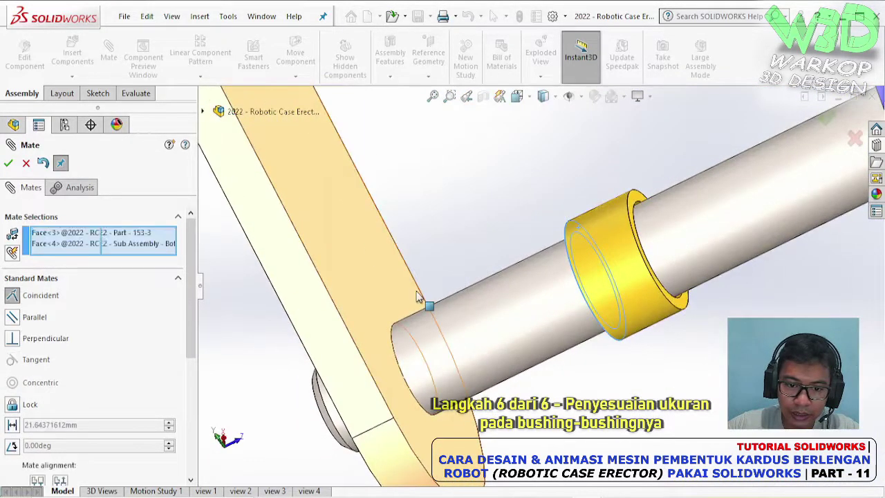
{"action": "left_click", "coordinate": [416, 291]}
{"action": "left_click", "coordinate": [393, 311]}
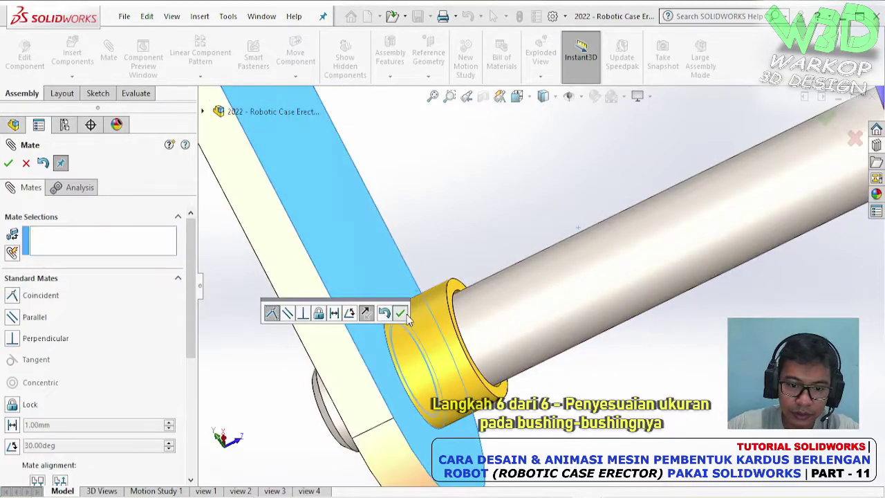
{"action": "left_click", "coordinate": [9, 162]}
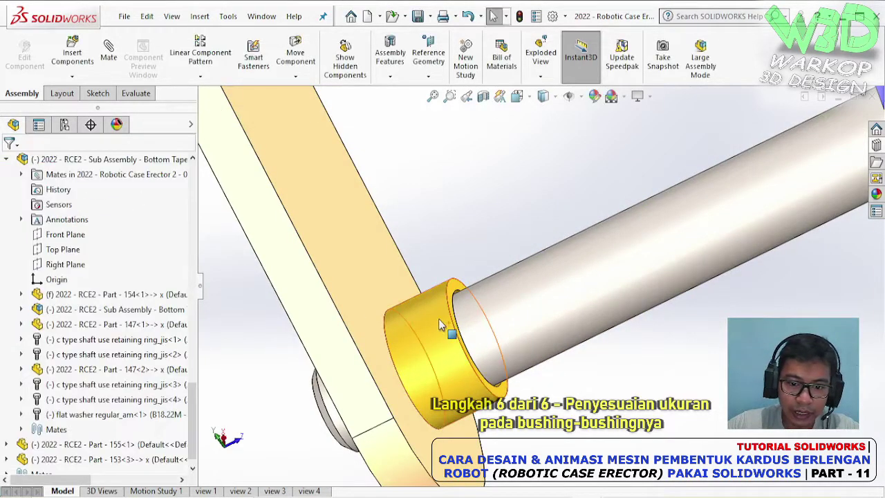
Make the copied bushing independent and save it as '2022 - RCE2 - Part - 156'
{"action": "left_click", "coordinate": [446, 325]}
{"action": "right_click", "coordinate": [440, 325]}
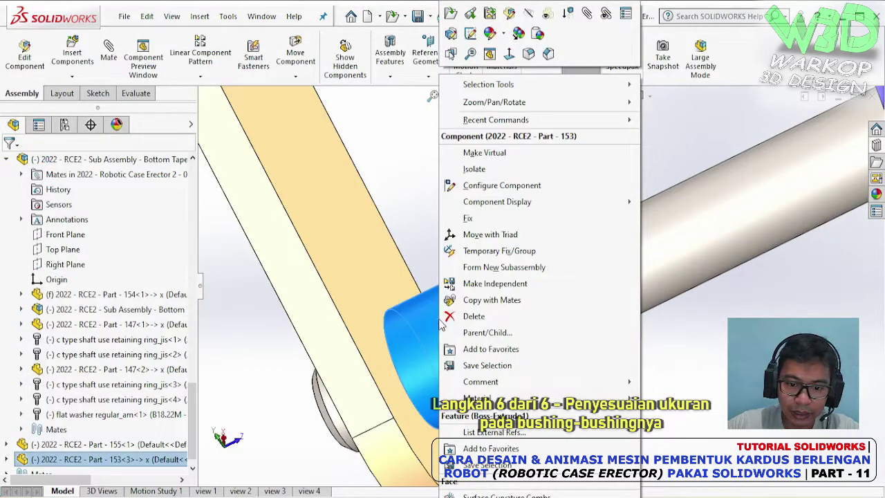
{"action": "left_click", "coordinate": [507, 284]}
{"action": "left_click_drag", "start_coordinate": [698, 223], "coordinate": [699, 345]}
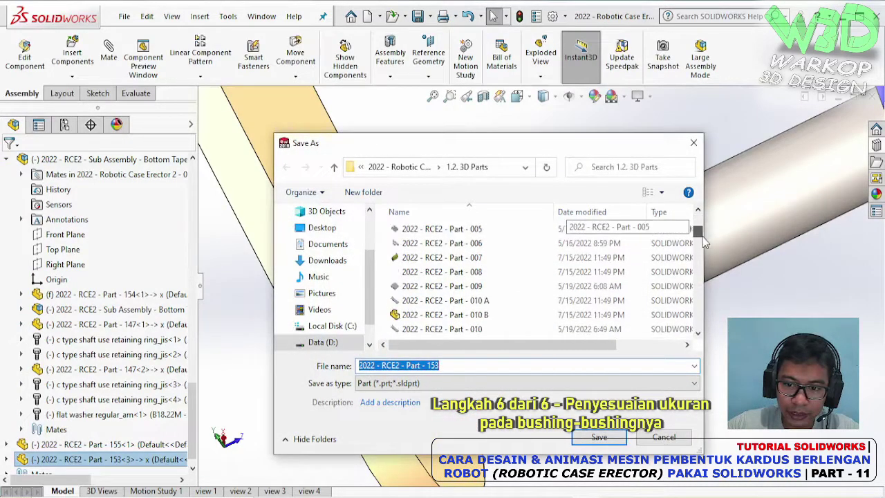
{"action": "left_click", "coordinate": [492, 317]}
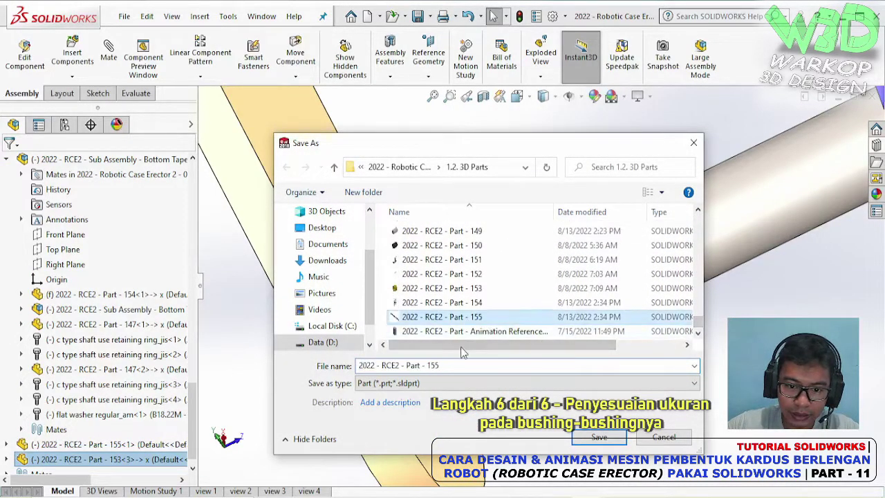
{"action": "key", "text": "BackSpace"}
{"action": "type", "text": "6"}
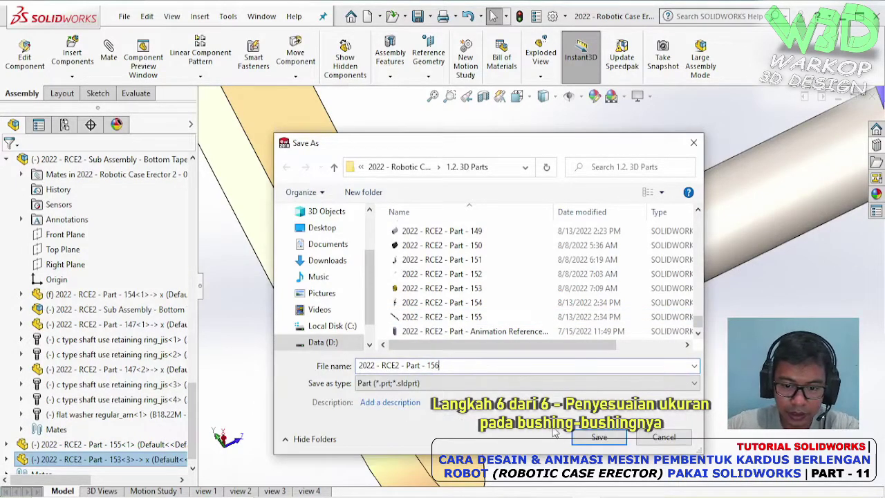
{"action": "left_click", "coordinate": [619, 439]}
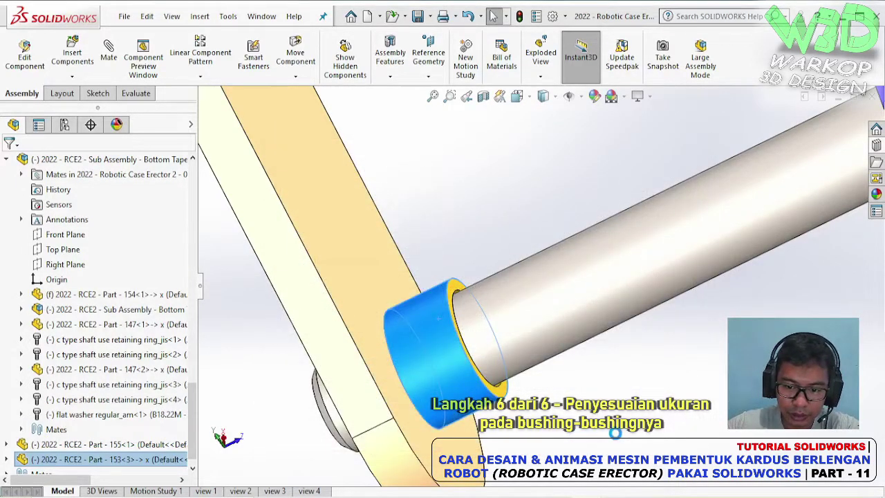
Measure the Part 156 bushing end face to the blue arm face: 54.2 mm normal distance
{"action": "left_click", "coordinate": [135, 96]}
{"action": "left_click", "coordinate": [182, 59]}
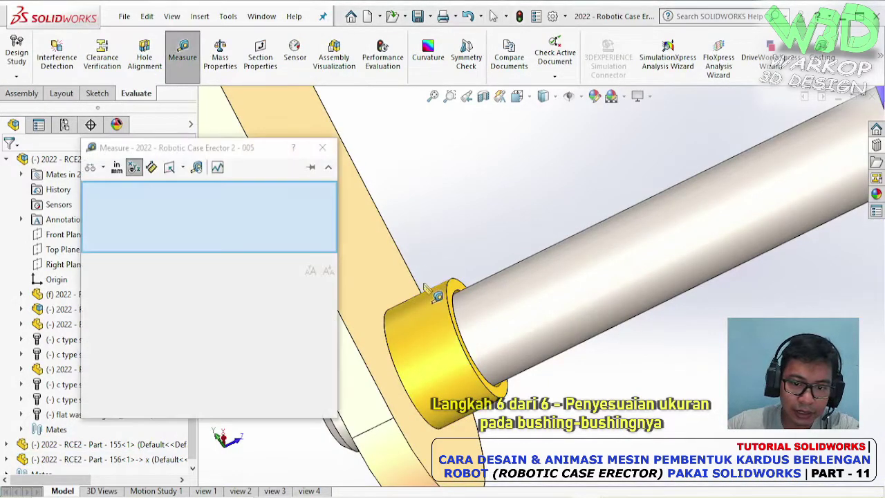
{"action": "left_click", "coordinate": [459, 290]}
{"action": "scroll", "coordinate": [464, 308], "scroll_direction": "up", "scroll_amount": 5}
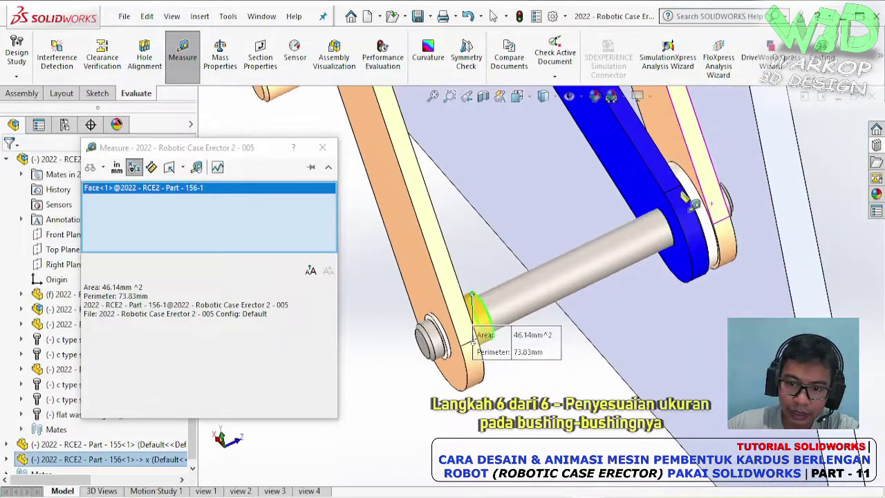
{"action": "left_click", "coordinate": [649, 252]}
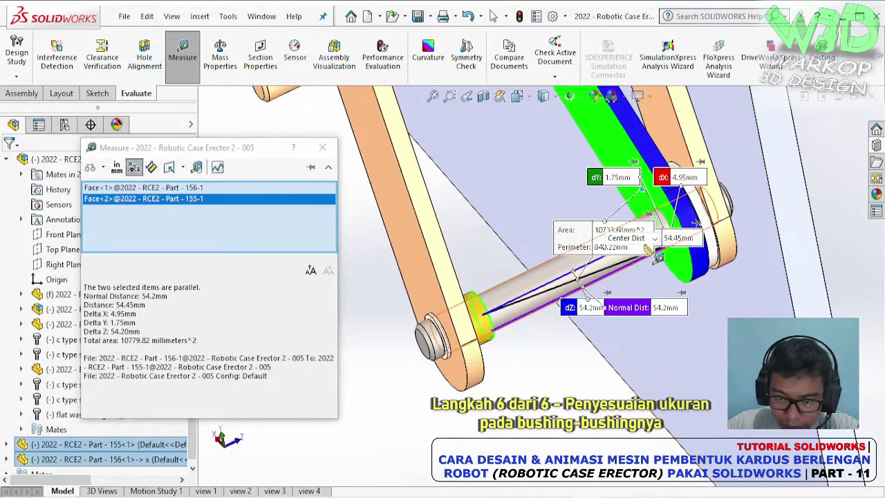
{"action": "left_click_drag", "start_coordinate": [653, 238], "coordinate": [721, 277]}
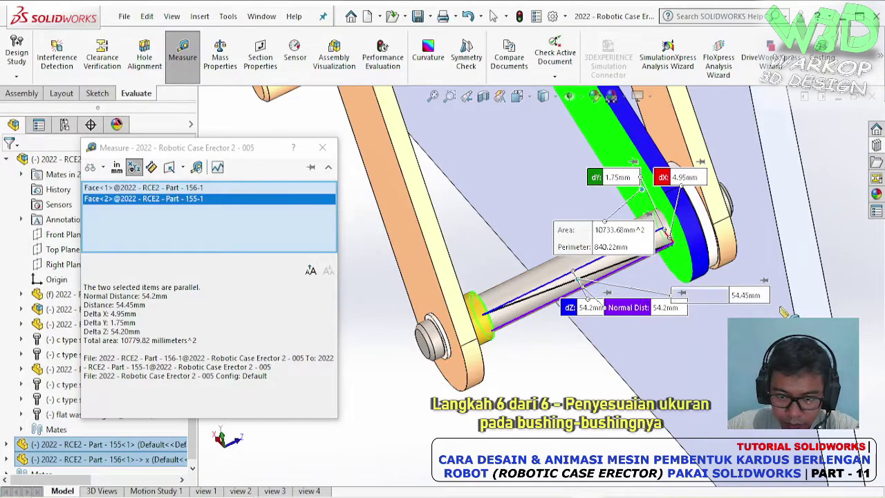
{"action": "left_click_drag", "start_coordinate": [652, 357], "coordinate": [583, 423]}
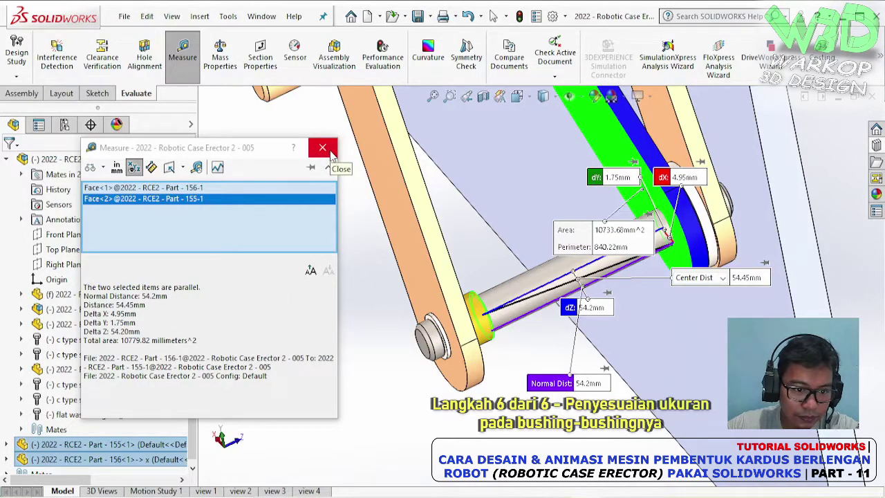
{"action": "left_click", "coordinate": [330, 155]}
Lengthen the Part 156 bushing's Boss-Extrude1 from 7.50 mm to 61.50 mm
{"action": "left_click", "coordinate": [490, 338]}
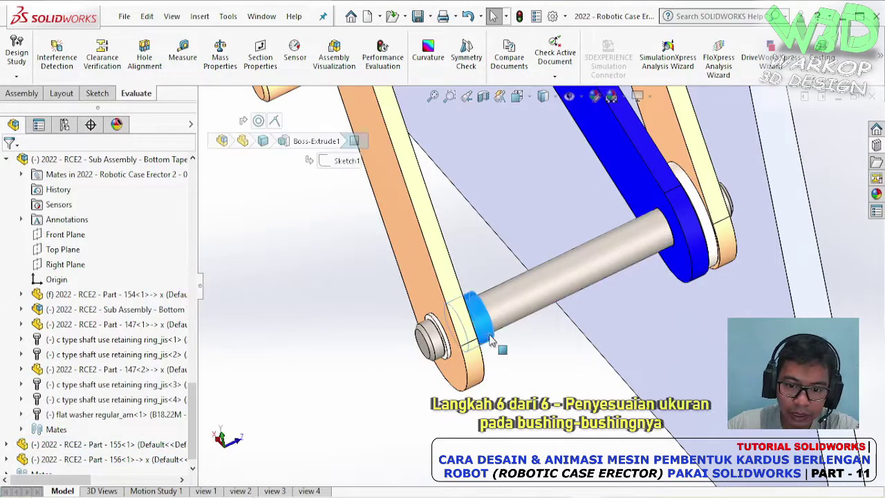
{"action": "key", "text": "z"}
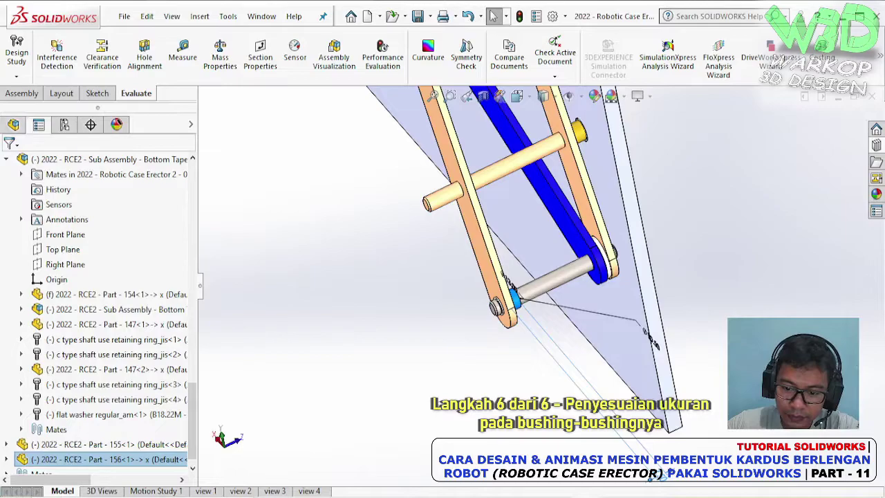
{"action": "double_click", "coordinate": [663, 475]}
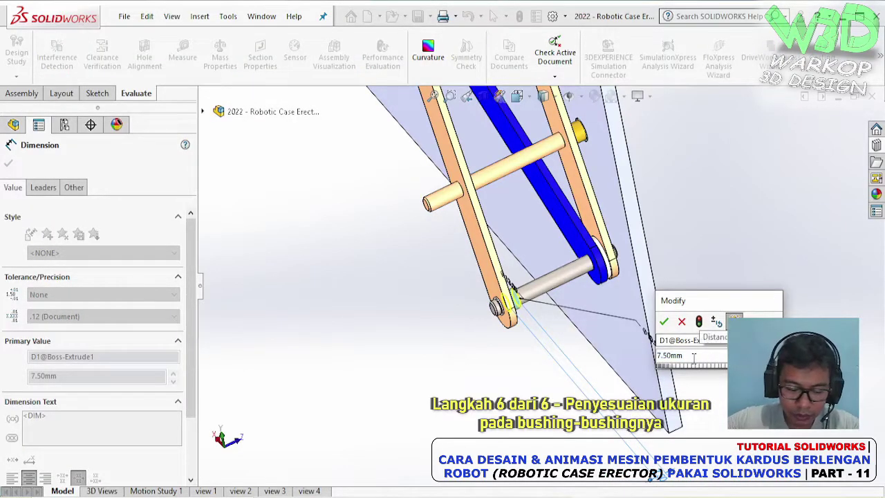
{"action": "type", "text": "54"}
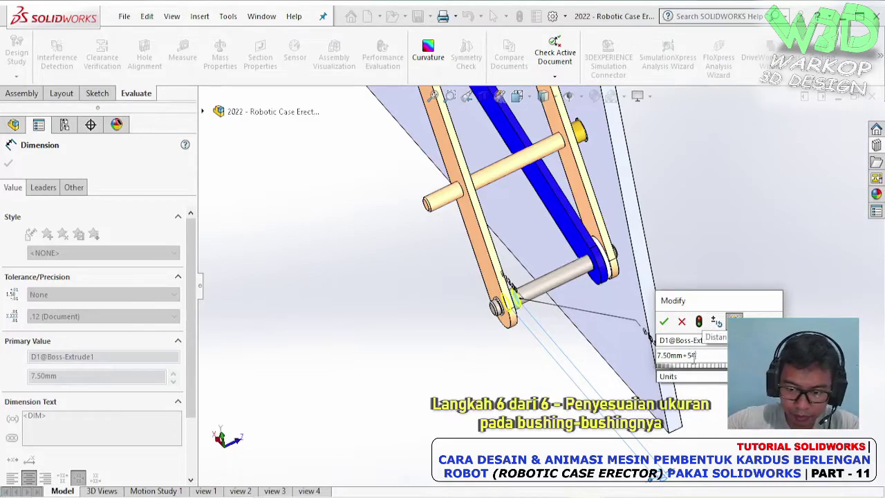
{"action": "left_click", "coordinate": [699, 322]}
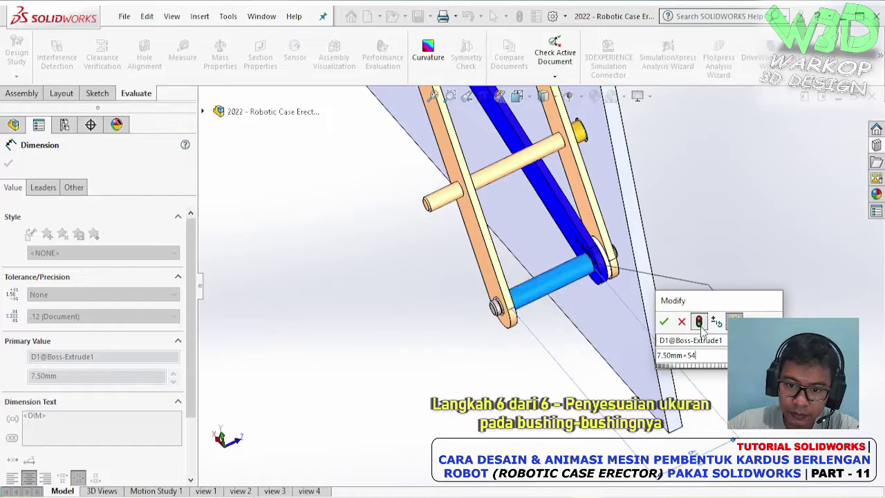
{"action": "left_click", "coordinate": [664, 321]}
{"action": "middle_click_drag", "start_coordinate": [720, 212], "coordinate": [515, 174]}
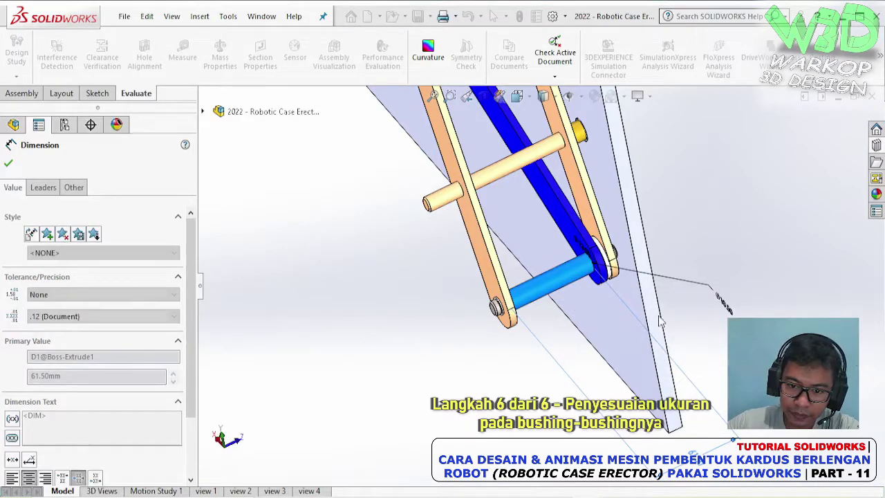
{"action": "key", "text": "Escape"}
Zoom in on the lengthened lower bushing to inspect it
{"action": "scroll", "coordinate": [515, 174], "scroll_direction": "down", "scroll_amount": 3}
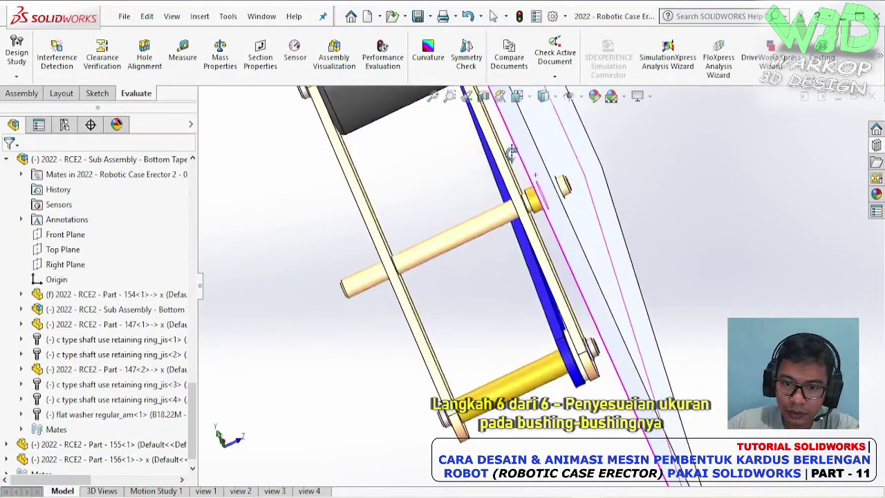
{"action": "scroll", "coordinate": [513, 173], "scroll_direction": "down", "scroll_amount": 3}
{"action": "scroll", "coordinate": [511, 171], "scroll_direction": "down", "scroll_amount": 3}
{"action": "scroll", "coordinate": [510, 170], "scroll_direction": "down", "scroll_amount": 3}
{"action": "scroll", "coordinate": [512, 170], "scroll_direction": "down", "scroll_amount": 3}
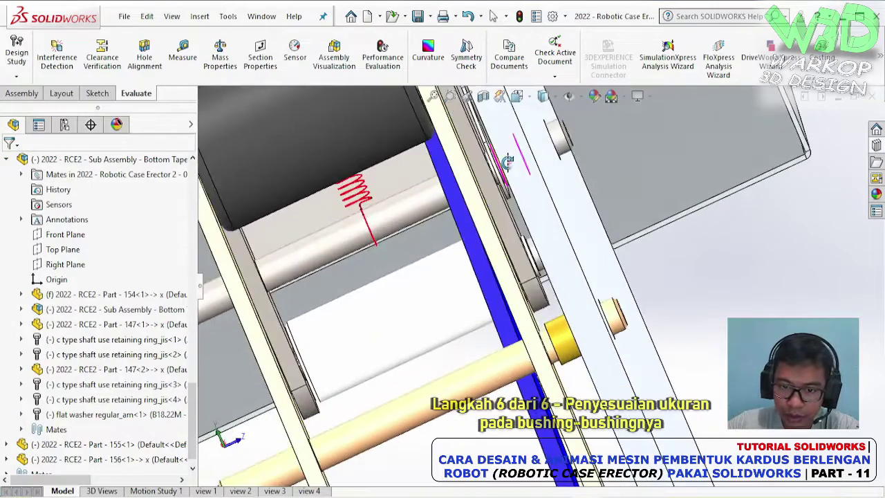
{"action": "scroll", "coordinate": [512, 172], "scroll_direction": "down", "scroll_amount": 3}
{"action": "scroll", "coordinate": [514, 175], "scroll_direction": "down", "scroll_amount": 2}
{"action": "scroll", "coordinate": [522, 178], "scroll_direction": "down", "scroll_amount": 3}
{"action": "scroll", "coordinate": [528, 181], "scroll_direction": "up", "scroll_amount": 3}
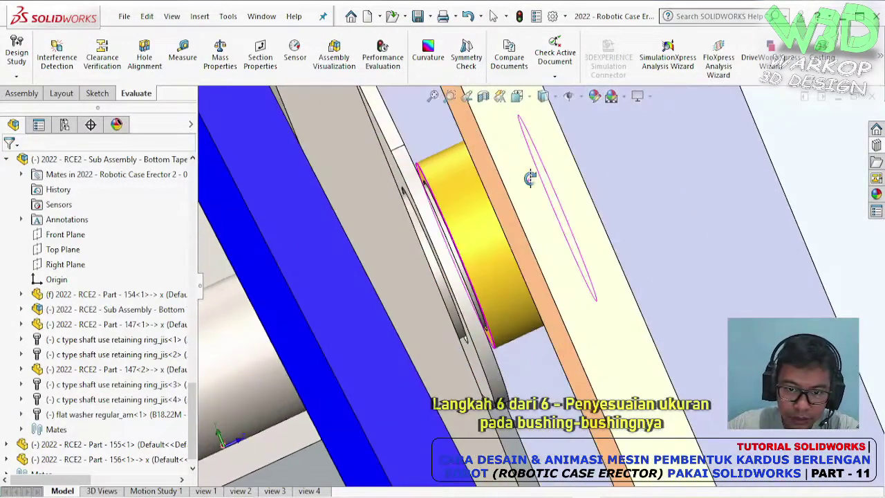
{"action": "scroll", "coordinate": [546, 249], "scroll_direction": "up", "scroll_amount": 3}
{"action": "scroll", "coordinate": [567, 332], "scroll_direction": "up", "scroll_amount": 3}
{"action": "scroll", "coordinate": [587, 414], "scroll_direction": "up", "scroll_amount": 3}
{"action": "scroll", "coordinate": [567, 394], "scroll_direction": "down", "scroll_amount": 5}
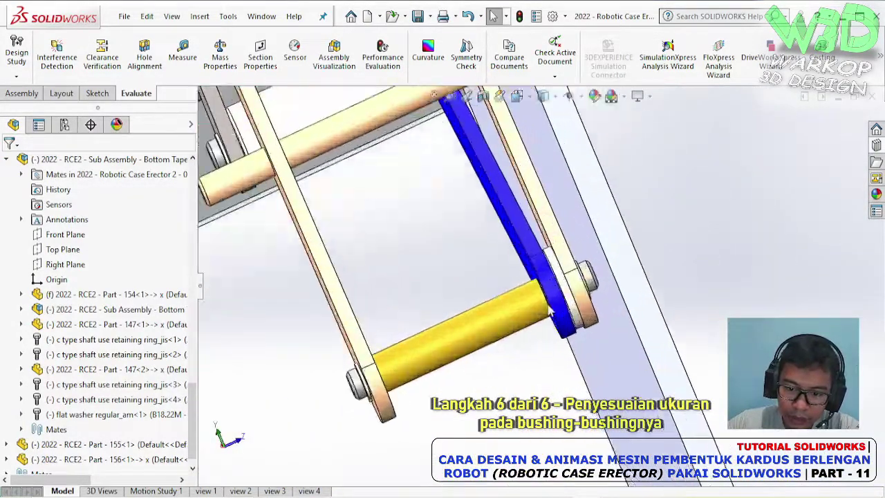
{"action": "scroll", "coordinate": [532, 339], "scroll_direction": "down", "scroll_amount": 3}
{"action": "scroll", "coordinate": [517, 319], "scroll_direction": "down", "scroll_amount": 2}
Change the bushing's Ø13.00 outer diameter to 20 mm, leaving the Ø10.50 bore unchanged
{"action": "double_click", "coordinate": [512, 314]}
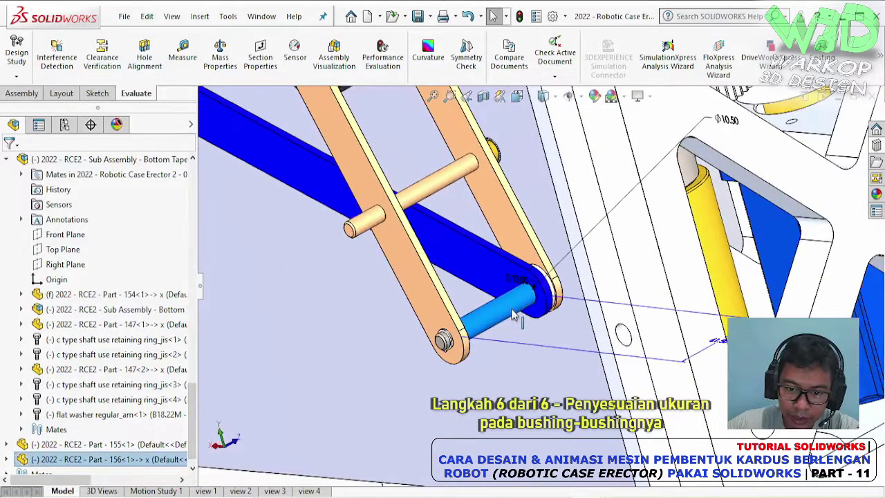
{"action": "double_click", "coordinate": [724, 119]}
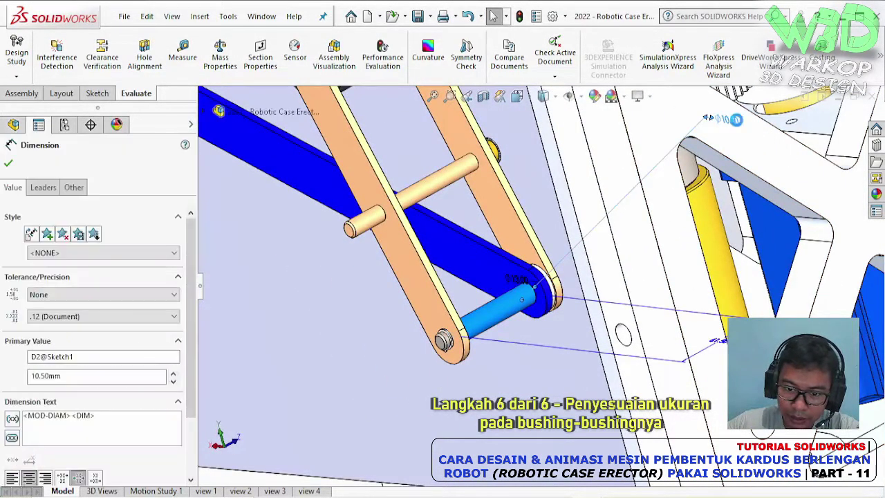
{"action": "left_click", "coordinate": [699, 120]}
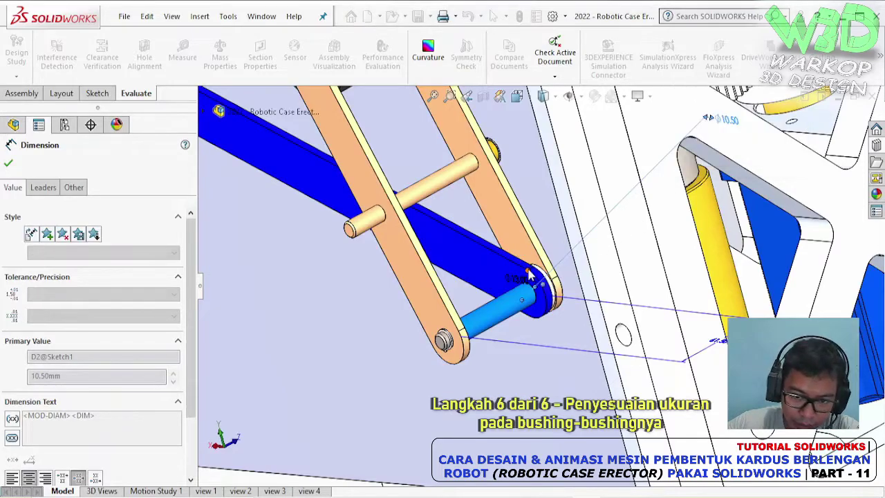
{"action": "scroll", "coordinate": [523, 295], "scroll_direction": "down", "scroll_amount": 2}
{"action": "scroll", "coordinate": [523, 296], "scroll_direction": "down", "scroll_amount": 2}
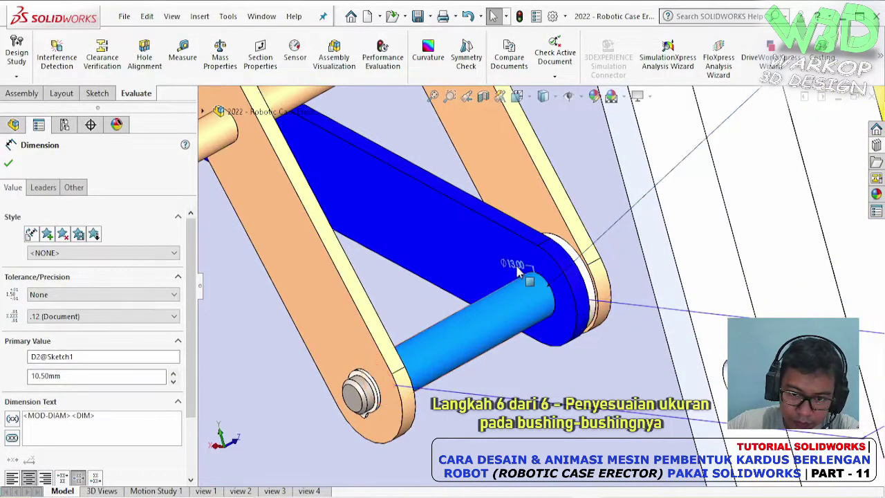
{"action": "double_click", "coordinate": [520, 269]}
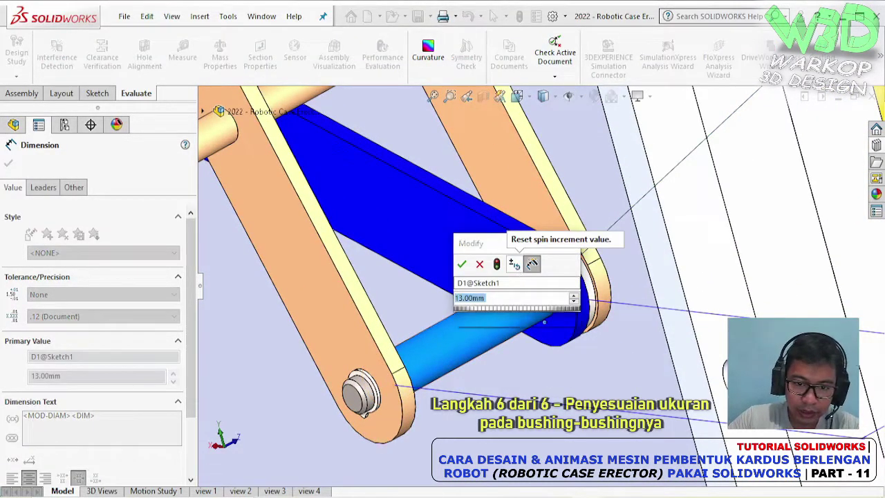
{"action": "type", "text": "20"}
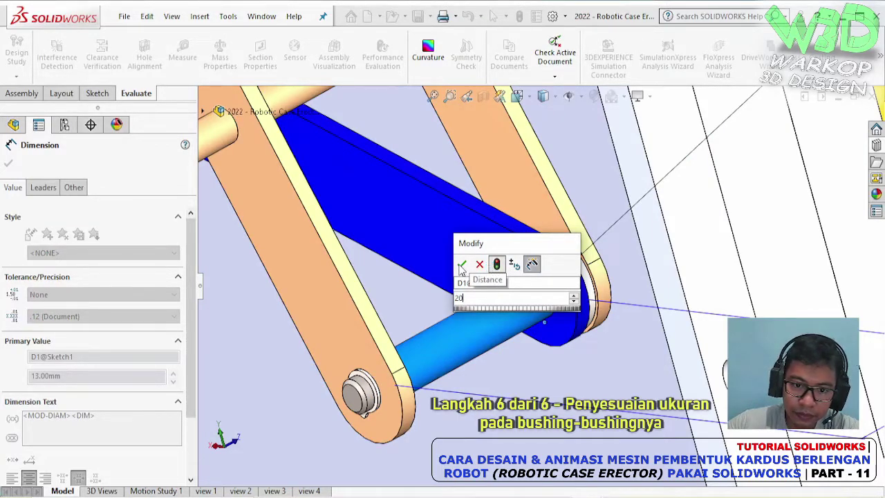
{"action": "left_click", "coordinate": [462, 266]}
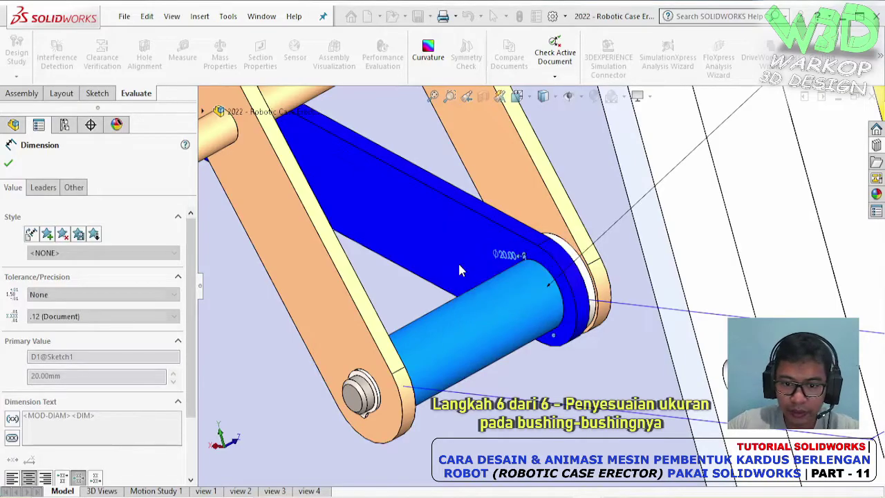
{"action": "key", "text": "Escape"}
{"action": "middle_click_drag", "start_coordinate": [458, 261], "coordinate": [532, 178]}
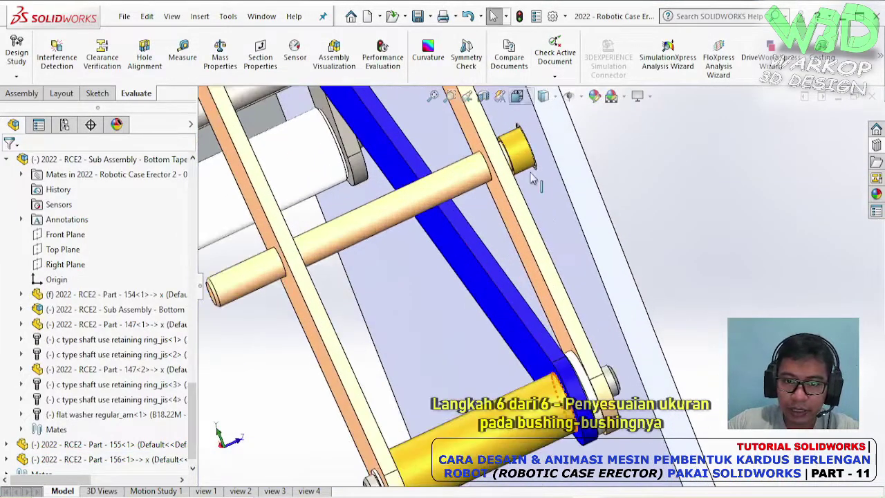
{"action": "scroll", "coordinate": [532, 178], "scroll_direction": "down", "scroll_amount": 10}
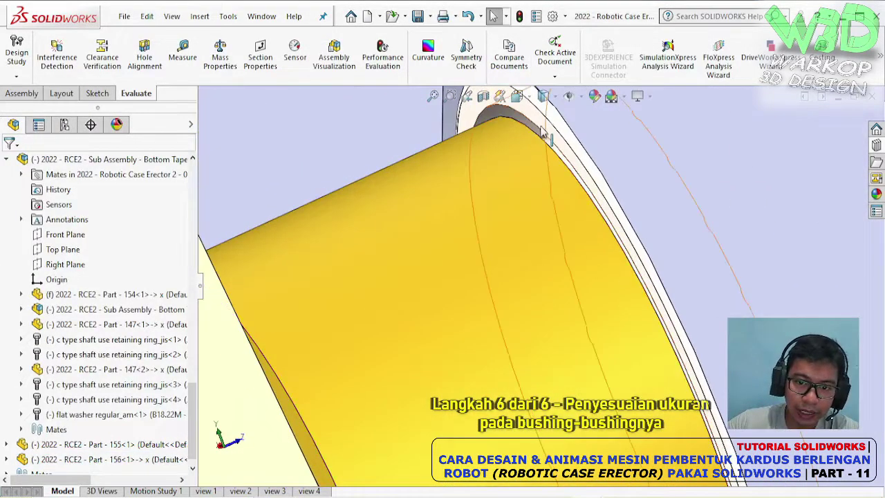
Make the widened Part 156 bushing transparent and inspect how it sits on the bearing and lower shaft
{"action": "left_click", "coordinate": [504, 174]}
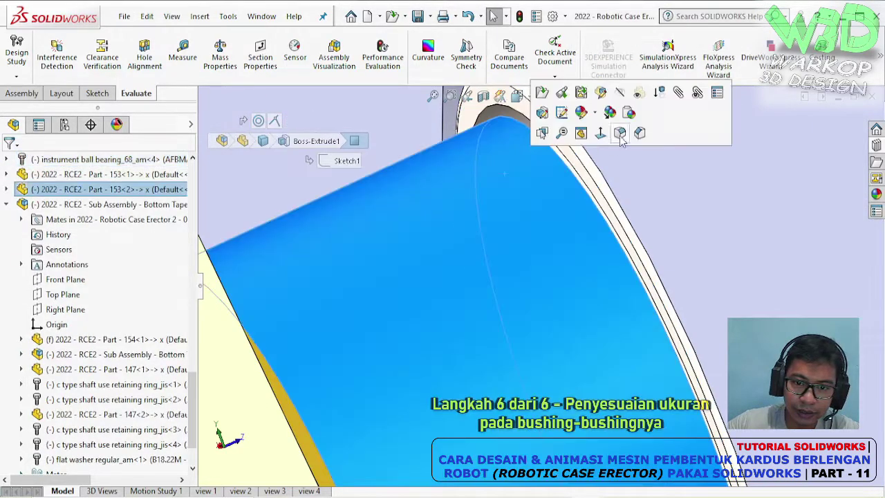
{"action": "left_click", "coordinate": [621, 135]}
{"action": "mouse_move", "coordinate": [621, 138]}
{"action": "middle_mouse_down"}
{"action": "mouse_move", "coordinate": [559, 135]}
{"action": "mouse_move", "coordinate": [546, 198]}
{"action": "mouse_move", "coordinate": [484, 197]}
{"action": "middle_mouse_up"}
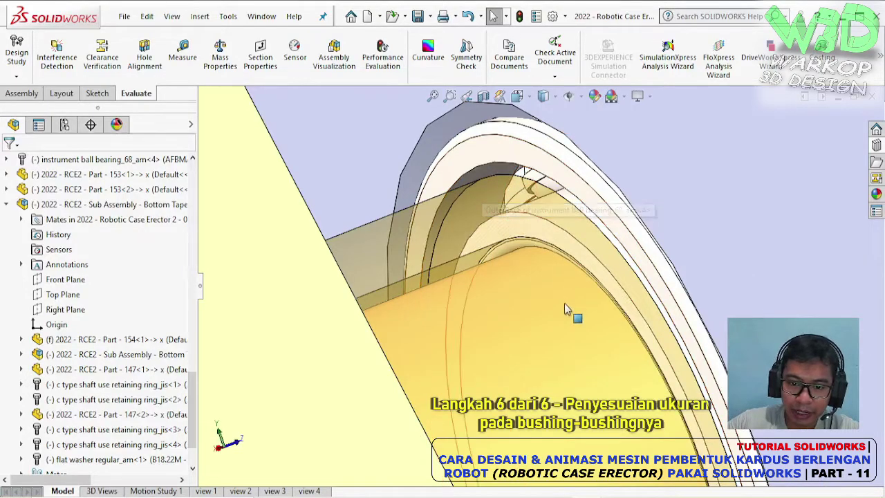
{"action": "mouse_move", "coordinate": [564, 302]}
{"action": "middle_mouse_down"}
{"action": "mouse_move", "coordinate": [548, 333]}
{"action": "mouse_move", "coordinate": [459, 285]}
{"action": "mouse_move", "coordinate": [536, 410]}
{"action": "middle_mouse_up"}
{"action": "left_click", "coordinate": [459, 287]}
{"action": "scroll", "coordinate": [534, 412], "scroll_direction": "down", "scroll_amount": 5}
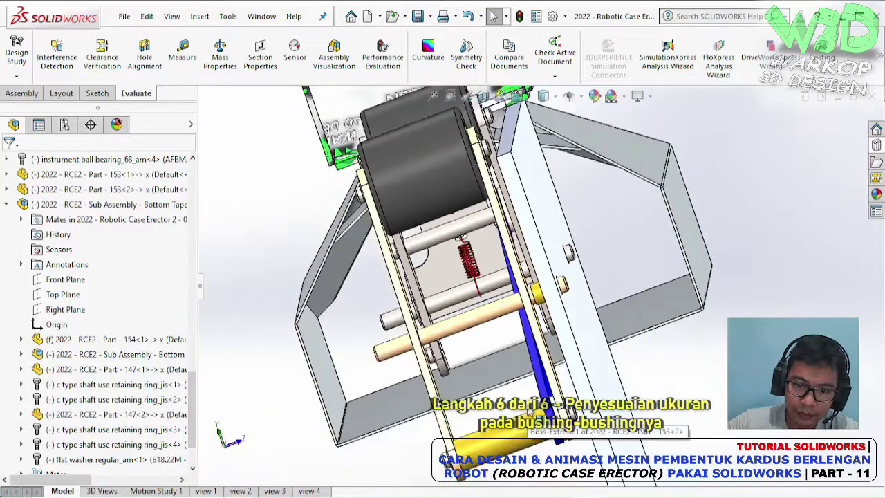
{"action": "scroll", "coordinate": [515, 370], "scroll_direction": "up", "scroll_amount": 3}
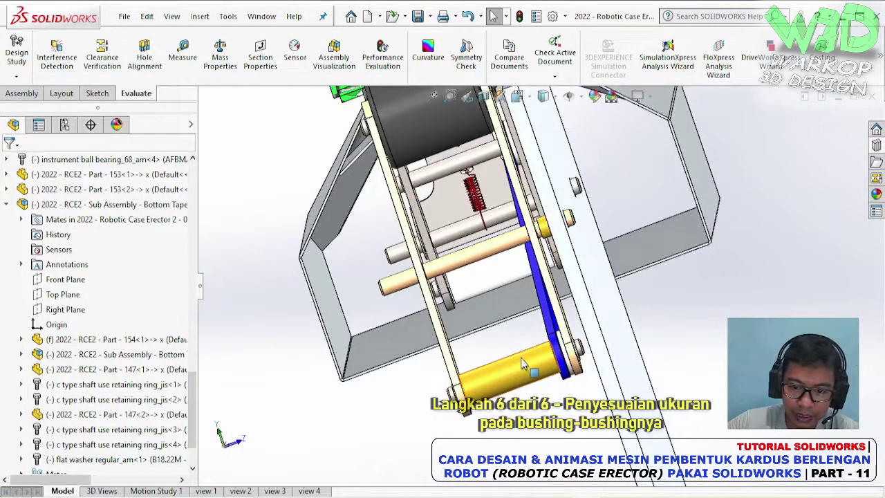
{"action": "scroll", "coordinate": [550, 238], "scroll_direction": "up", "scroll_amount": 2}
{"action": "scroll", "coordinate": [550, 239], "scroll_direction": "up", "scroll_amount": 2}
Orbit and zoom around the roller block to look over the small upper yellow bushings
{"action": "middle_click_drag", "start_coordinate": [550, 238], "coordinate": [541, 223]}
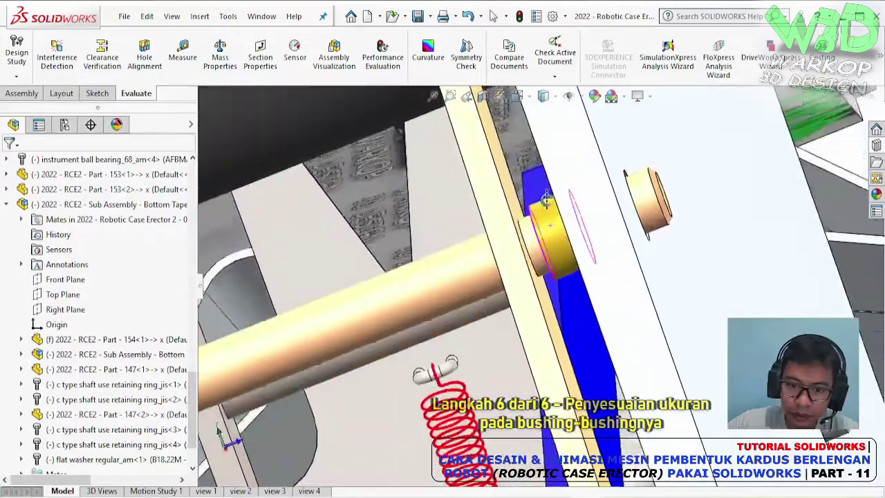
{"action": "scroll", "coordinate": [541, 223], "scroll_direction": "up", "scroll_amount": 2}
{"action": "scroll", "coordinate": [540, 245], "scroll_direction": "up", "scroll_amount": 2}
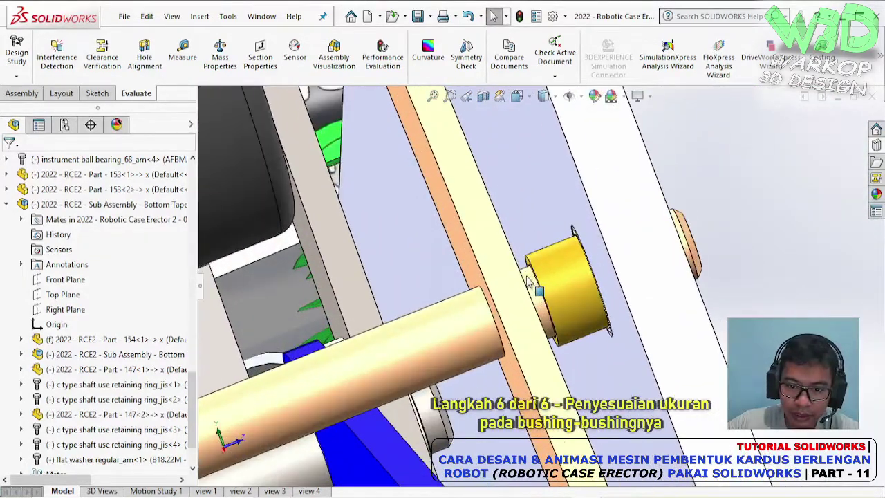
{"action": "scroll", "coordinate": [538, 268], "scroll_direction": "up", "scroll_amount": 2}
{"action": "scroll", "coordinate": [405, 275], "scroll_direction": "down", "scroll_amount": 3}
{"action": "scroll", "coordinate": [381, 300], "scroll_direction": "down", "scroll_amount": 2}
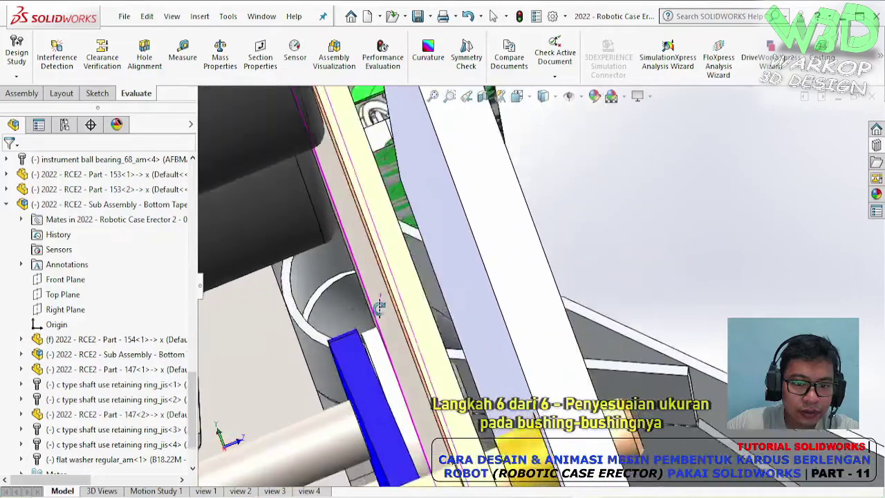
{"action": "scroll", "coordinate": [380, 306], "scroll_direction": "down", "scroll_amount": 2}
{"action": "scroll", "coordinate": [503, 354], "scroll_direction": "down", "scroll_amount": 2}
{"action": "middle_click_drag", "start_coordinate": [501, 354], "coordinate": [532, 342]}
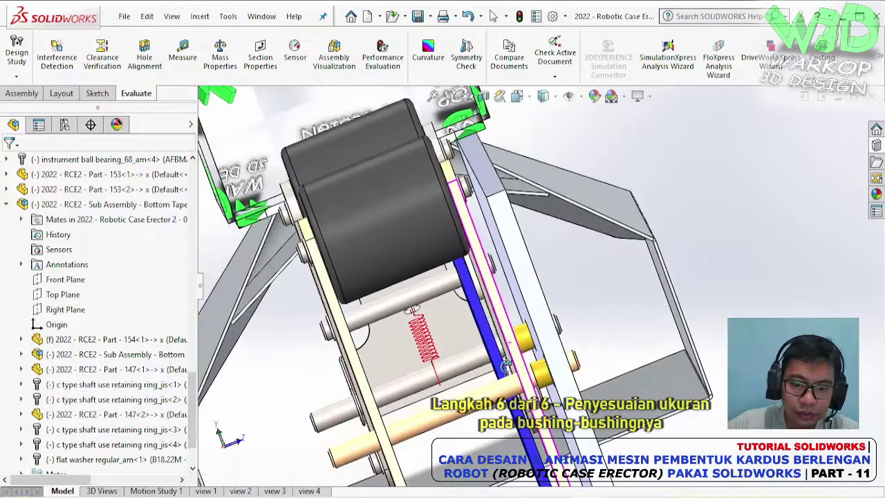
{"action": "scroll", "coordinate": [537, 339], "scroll_direction": "up", "scroll_amount": 3}
{"action": "scroll", "coordinate": [529, 317], "scroll_direction": "up", "scroll_amount": 3}
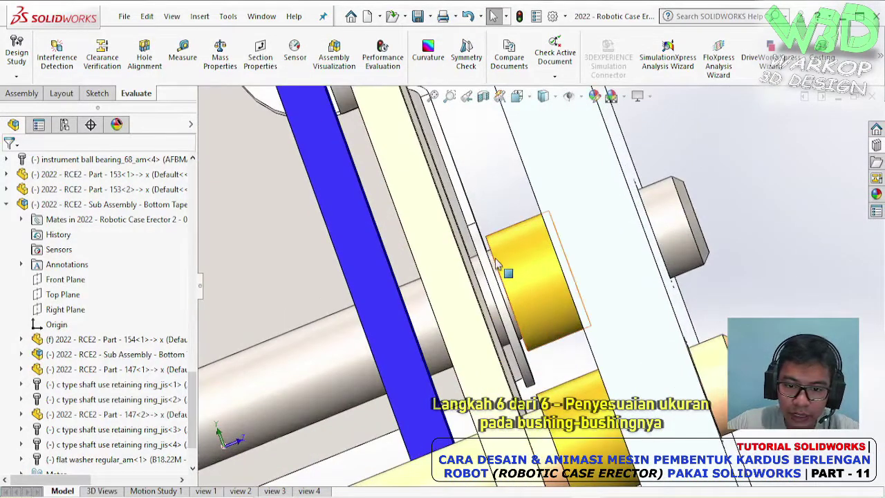
{"action": "scroll", "coordinate": [508, 273], "scroll_direction": "down", "scroll_amount": 3}
{"action": "middle_click_drag", "start_coordinate": [515, 290], "coordinate": [546, 321]}
{"action": "scroll", "coordinate": [563, 335], "scroll_direction": "up", "scroll_amount": 3}
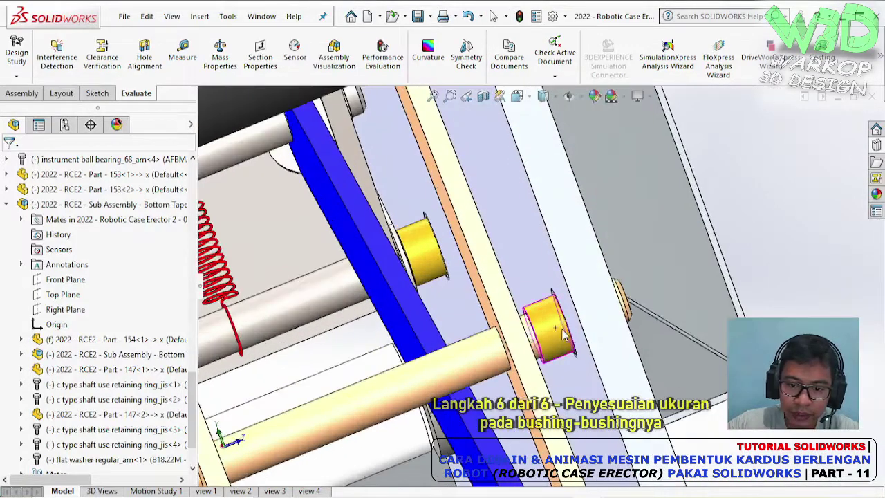
{"action": "scroll", "coordinate": [563, 335], "scroll_direction": "up", "scroll_amount": 2}
Make upper bushing Part 153<2> independent and save it as '2022 - RCE2 - Part - 157'
{"action": "right_click", "coordinate": [542, 304]}
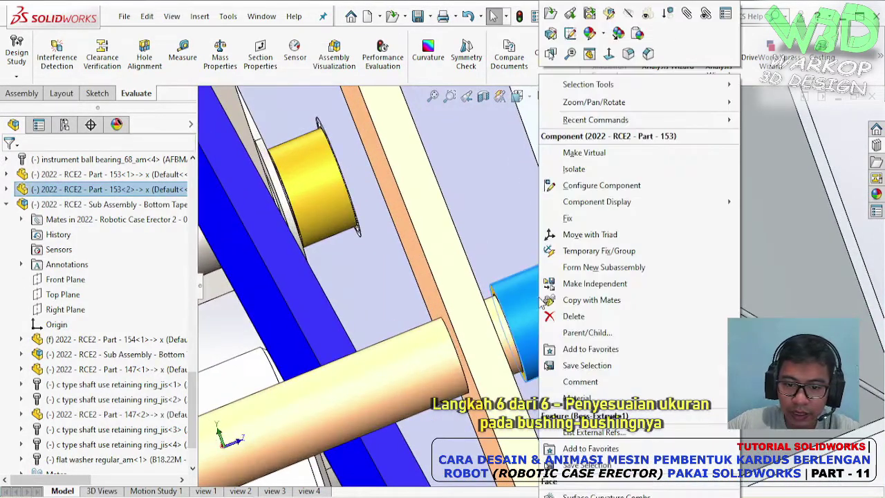
{"action": "left_click", "coordinate": [596, 284]}
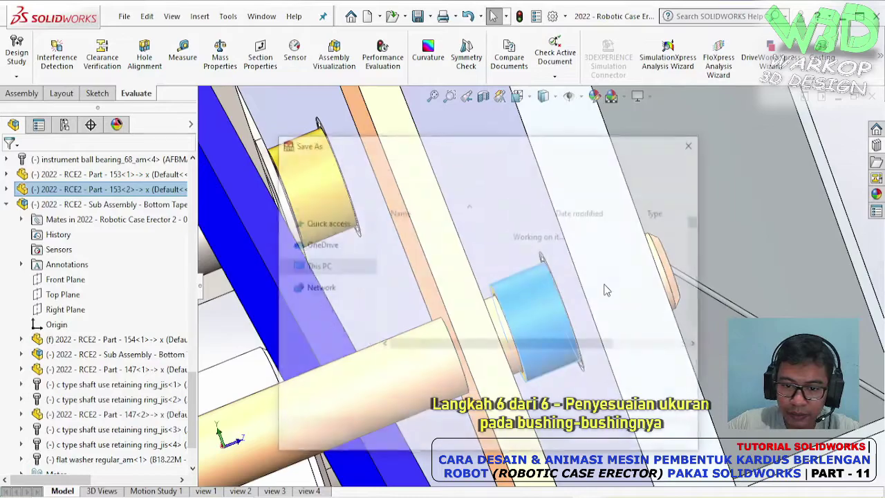
{"action": "scroll", "coordinate": [539, 283], "scroll_direction": "down", "scroll_amount": 10}
{"action": "scroll", "coordinate": [539, 284], "scroll_direction": "down", "scroll_amount": 5}
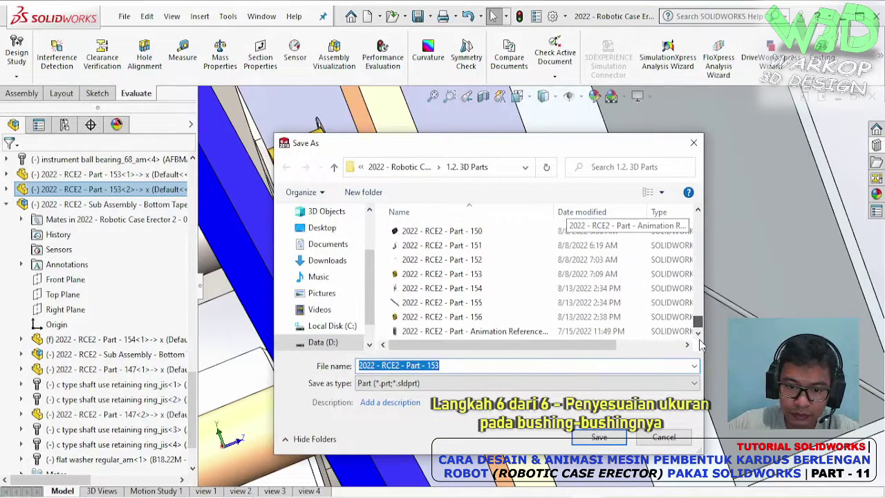
{"action": "left_click", "coordinate": [443, 317]}
{"action": "left_click", "coordinate": [466, 370]}
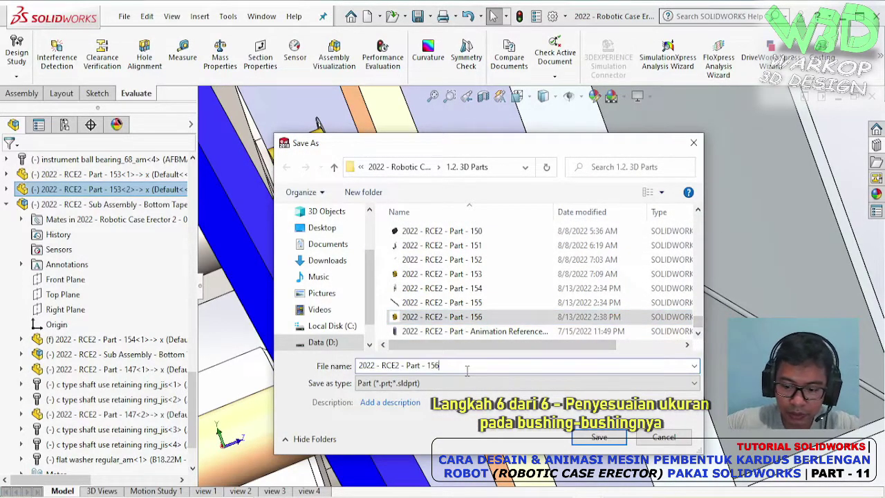
{"action": "key", "text": "BackSpace"}
{"action": "type", "text": "7"}
{"action": "left_click", "coordinate": [601, 443]}
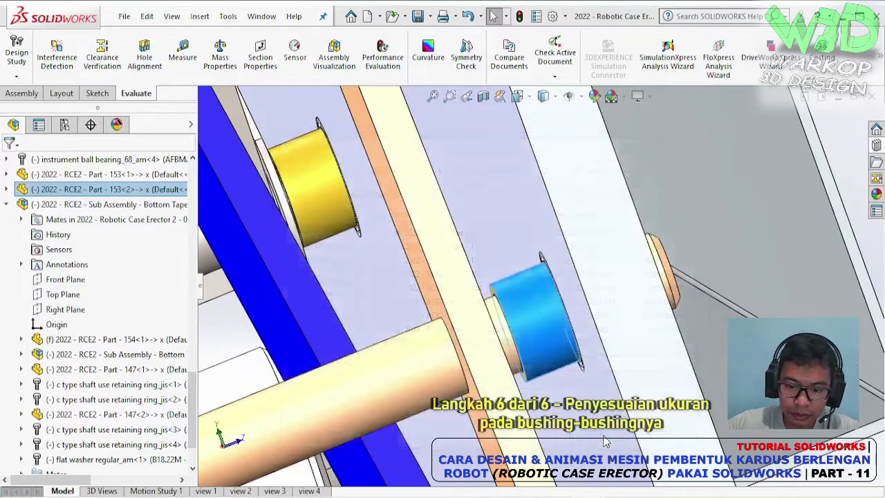
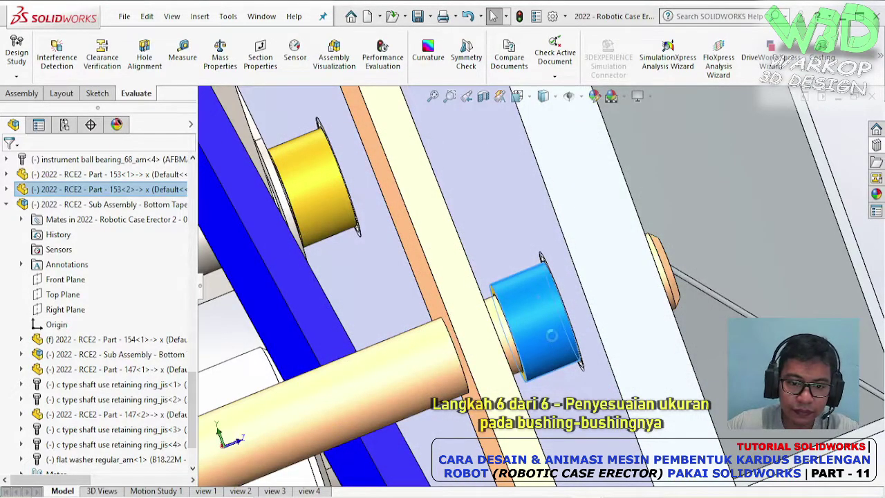
Measure the gap between the two faces the bushing must fill
{"action": "left_click", "coordinate": [182, 56]}
{"action": "scroll", "coordinate": [467, 277], "scroll_direction": "down", "scroll_amount": 3}
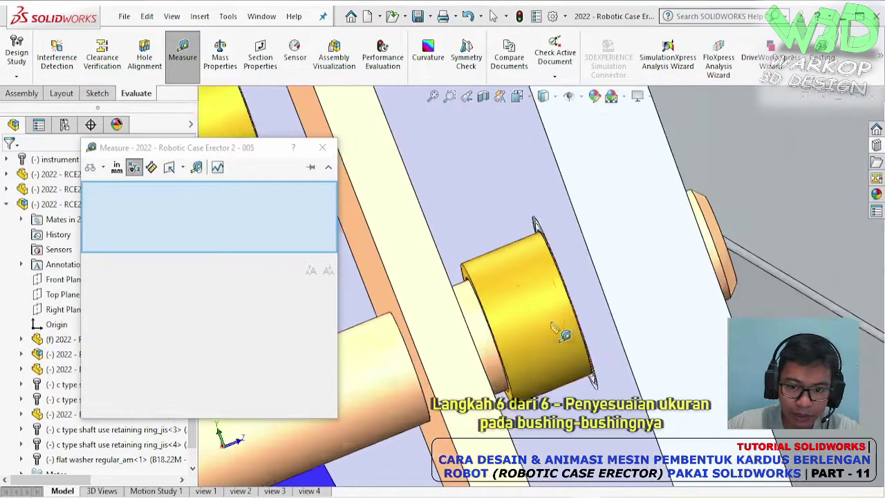
{"action": "scroll", "coordinate": [467, 278], "scroll_direction": "down", "scroll_amount": 3}
{"action": "left_click", "coordinate": [467, 277]}
{"action": "middle_click_drag", "start_coordinate": [467, 277], "coordinate": [449, 296]}
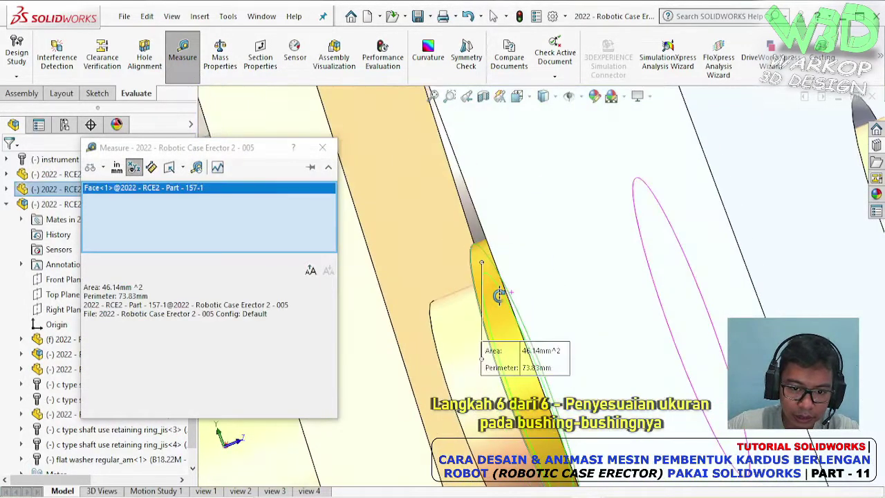
{"action": "left_click", "coordinate": [447, 297]}
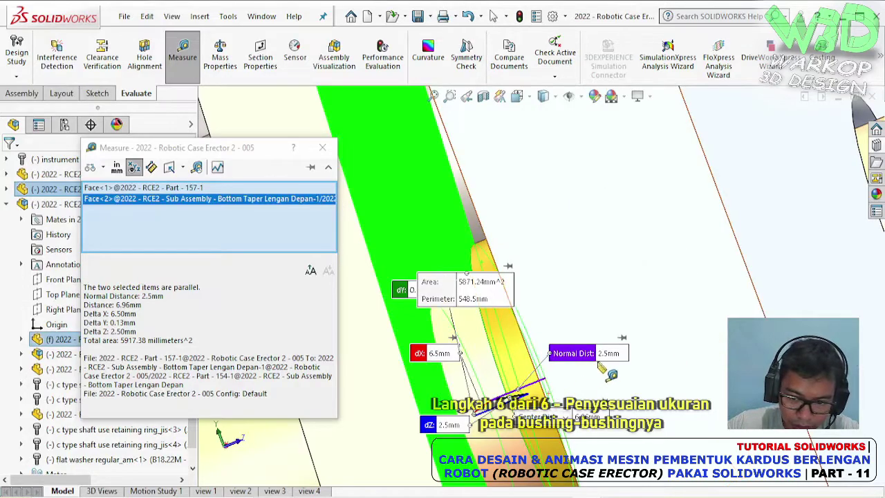
{"action": "key", "text": "Escape"}
Change the bushing's D1@Boss-Extrude1 length from 7.50 mm to 10.00 mm (7.50mm+2.5)
{"action": "middle_click_drag", "start_coordinate": [501, 339], "coordinate": [509, 339]}
{"action": "scroll", "coordinate": [545, 342], "scroll_direction": "up", "scroll_amount": 2}
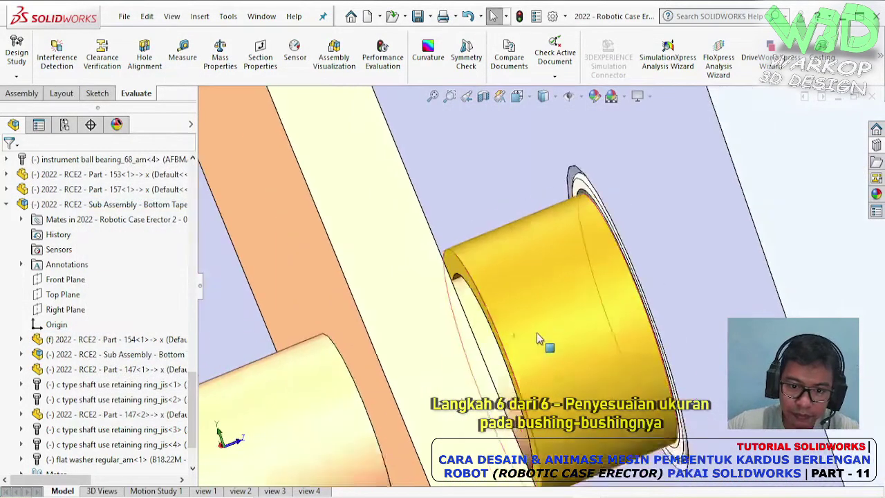
{"action": "scroll", "coordinate": [546, 339], "scroll_direction": "up", "scroll_amount": 2}
{"action": "scroll", "coordinate": [542, 298], "scroll_direction": "up", "scroll_amount": 2}
{"action": "left_click", "coordinate": [541, 299]}
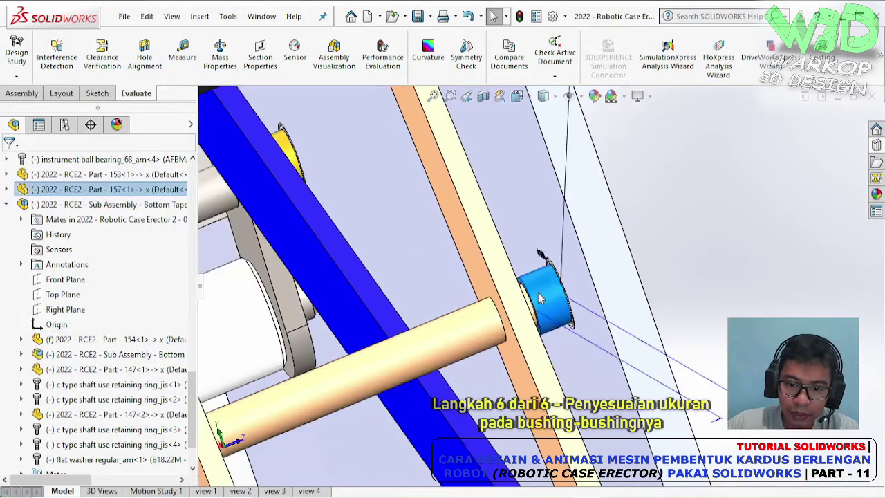
{"action": "left_click", "coordinate": [719, 419]}
{"action": "double_click", "coordinate": [715, 419]}
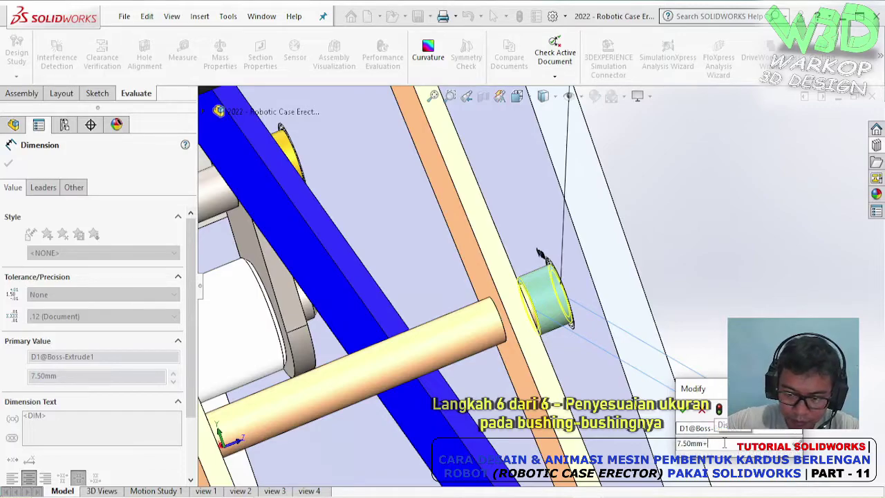
{"action": "type", "text": "2.5"}
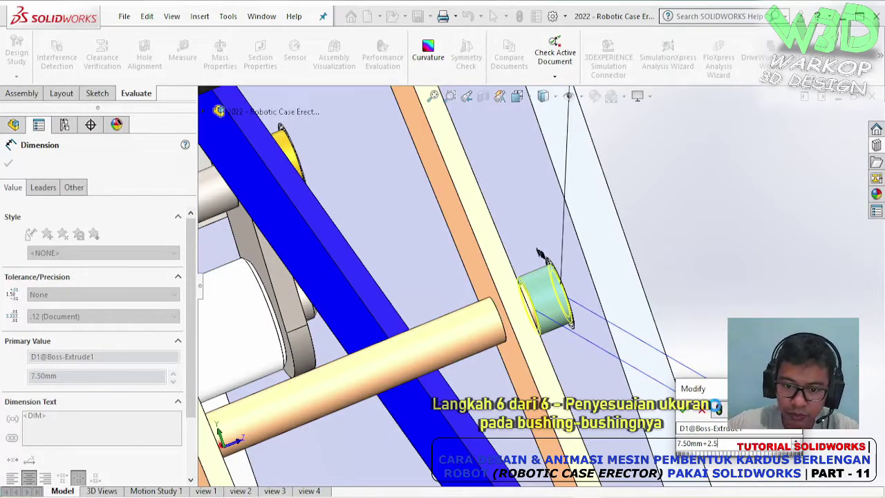
{"action": "key", "text": "Return"}
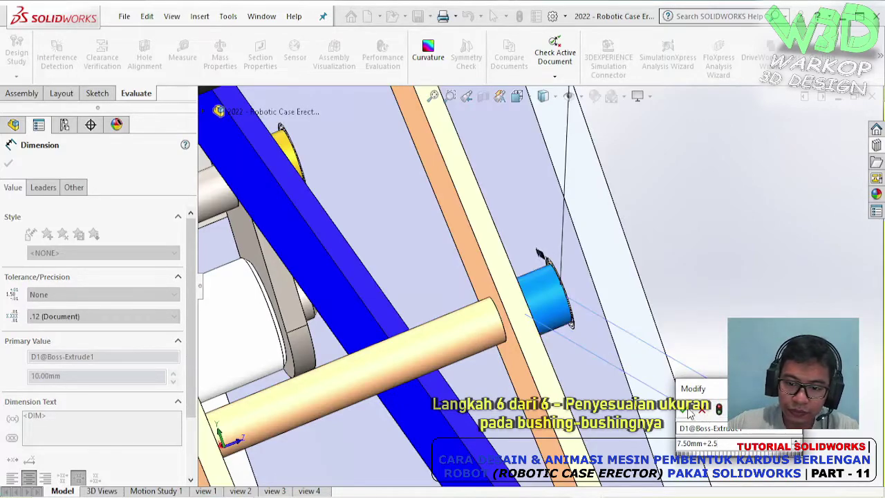
{"action": "key", "text": "Escape"}
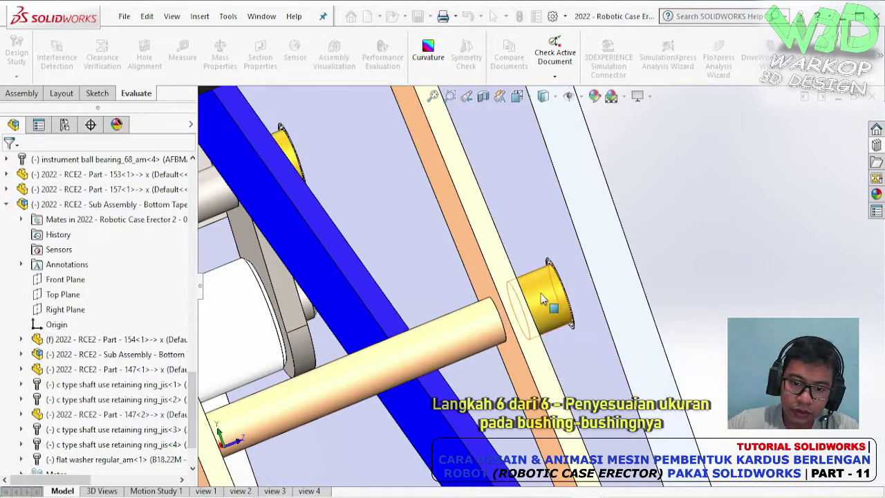
{"action": "mouse_move", "coordinate": [740, 263]}
{"action": "middle_mouse_down"}
{"action": "mouse_move", "coordinate": [528, 254]}
{"action": "mouse_move", "coordinate": [546, 325]}
{"action": "mouse_move", "coordinate": [451, 258]}
{"action": "middle_mouse_up"}
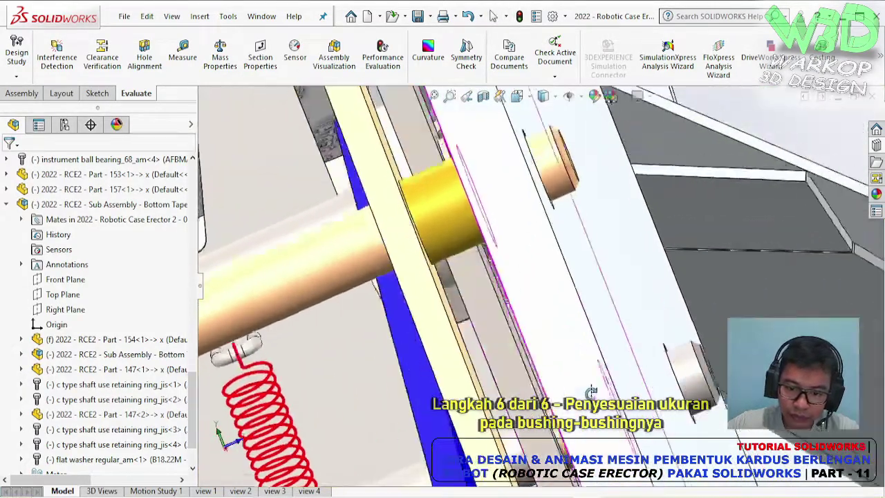
Edit the bushing in place and start a sketch on its end face with converted edges
{"action": "scroll", "coordinate": [428, 254], "scroll_direction": "down", "scroll_amount": 3}
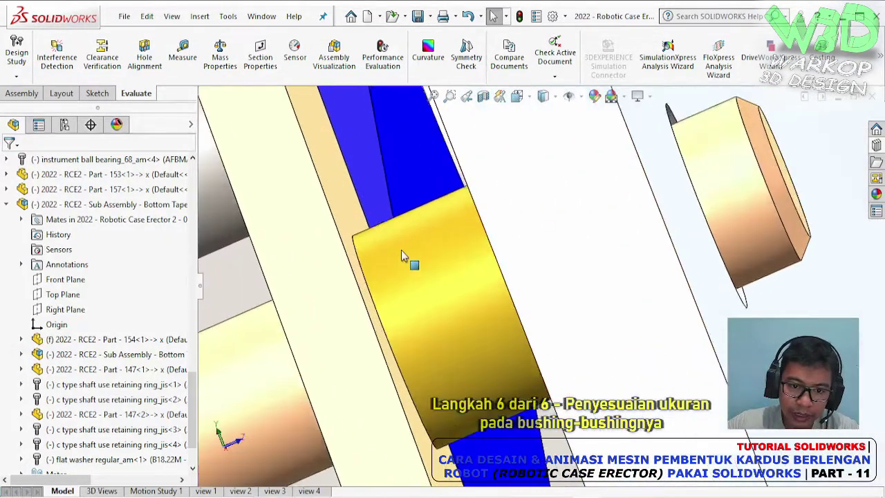
{"action": "scroll", "coordinate": [405, 253], "scroll_direction": "down", "scroll_amount": 2}
{"action": "left_click", "coordinate": [408, 240]}
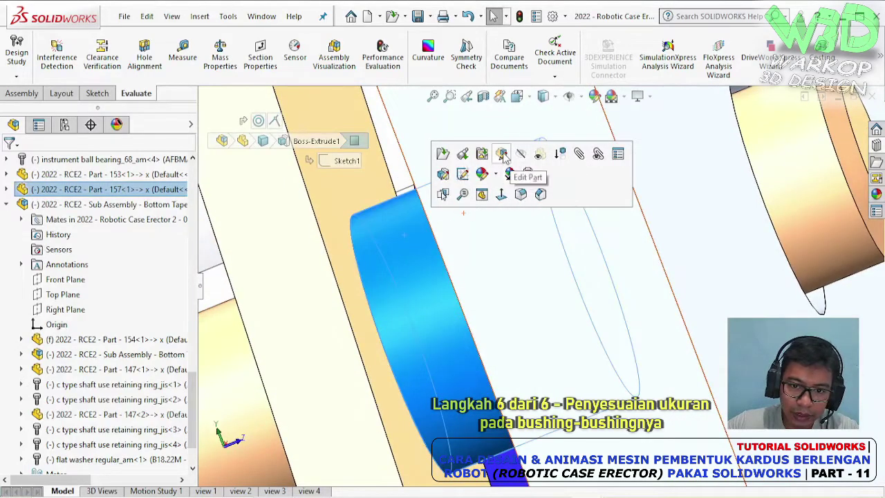
{"action": "left_click", "coordinate": [503, 153]}
{"action": "middle_click_drag", "start_coordinate": [414, 235], "coordinate": [374, 232]}
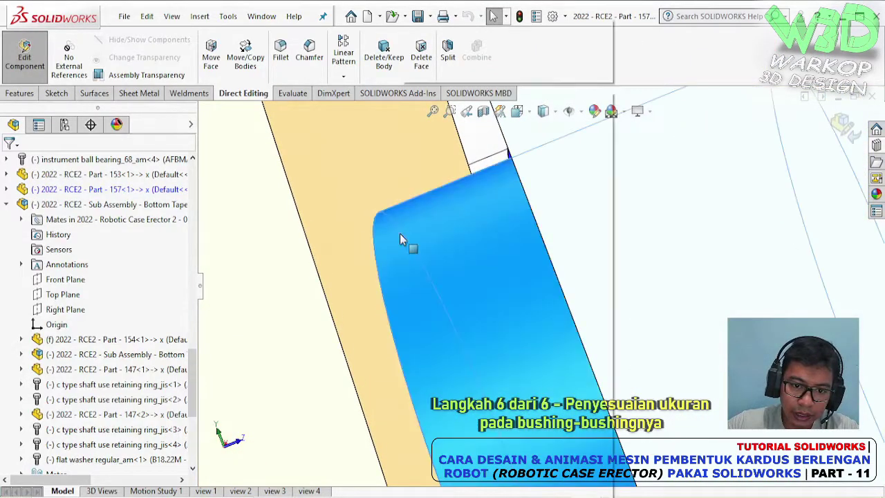
{"action": "right_click", "coordinate": [400, 239]}
{"action": "left_click", "coordinate": [418, 103]}
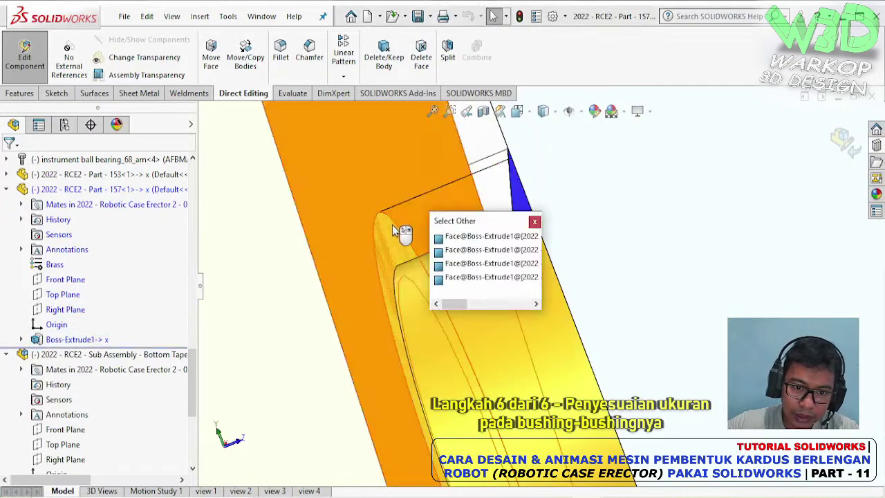
{"action": "left_click", "coordinate": [392, 228]}
{"action": "left_click", "coordinate": [449, 187]}
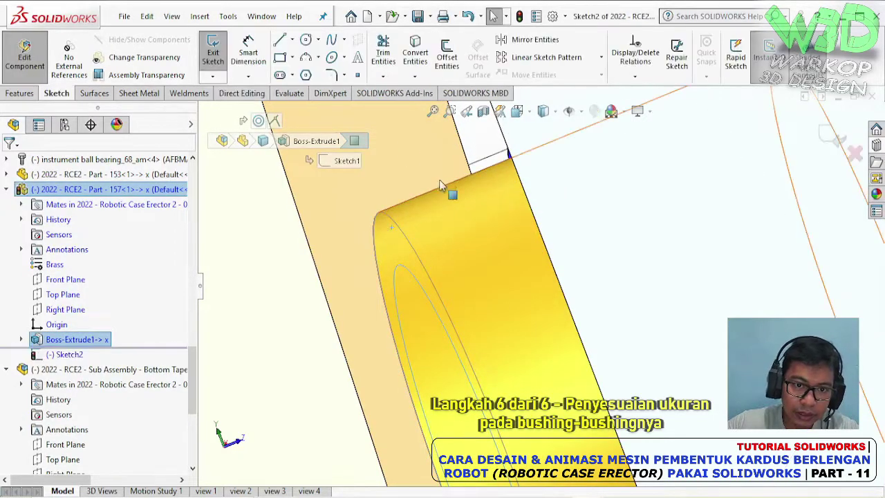
{"action": "left_click", "coordinate": [413, 64]}
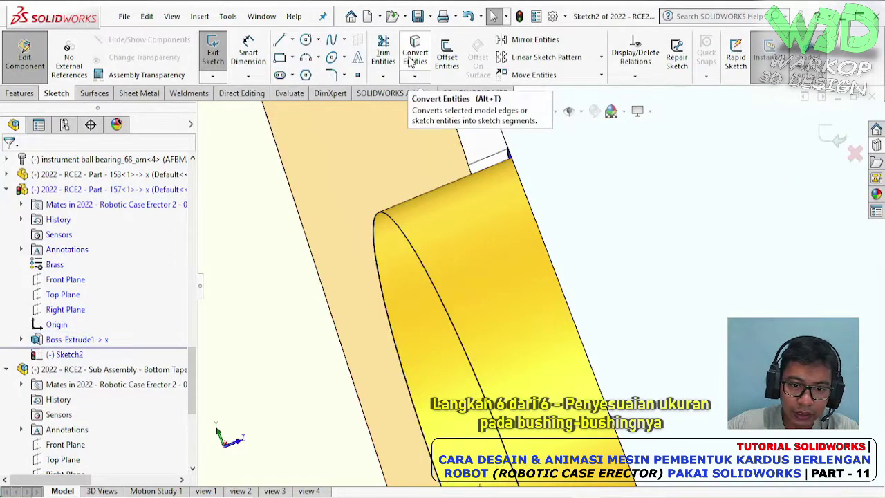
Draw a circle on the bushing axis and dimension its diameter to 16 mm
{"action": "left_click", "coordinate": [318, 40]}
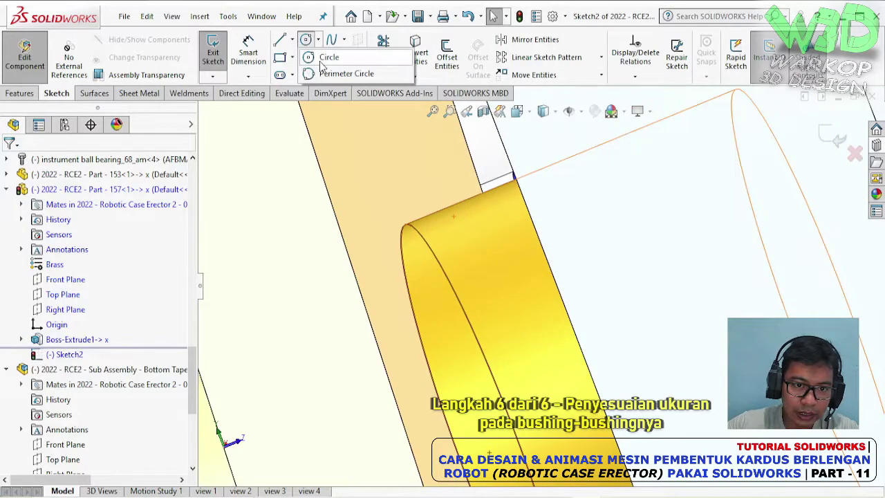
{"action": "left_click", "coordinate": [325, 55]}
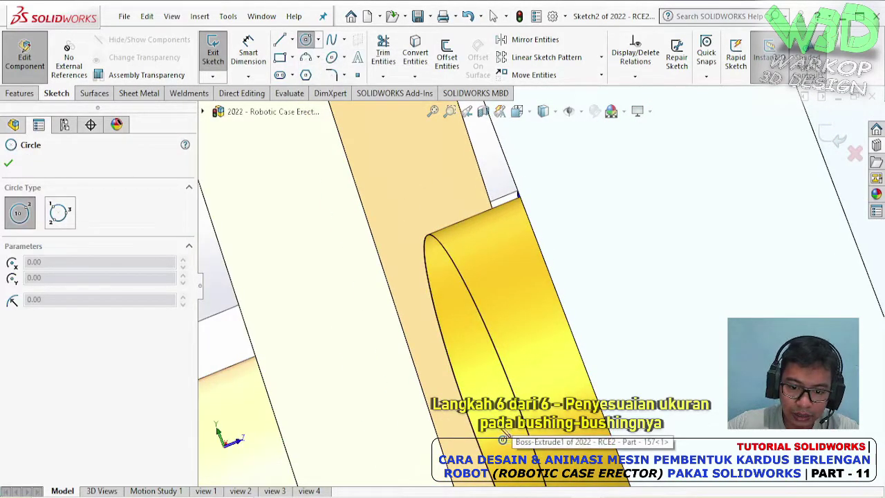
{"action": "left_click", "coordinate": [502, 437]}
{"action": "left_click", "coordinate": [418, 210]}
{"action": "key", "text": "Escape"}
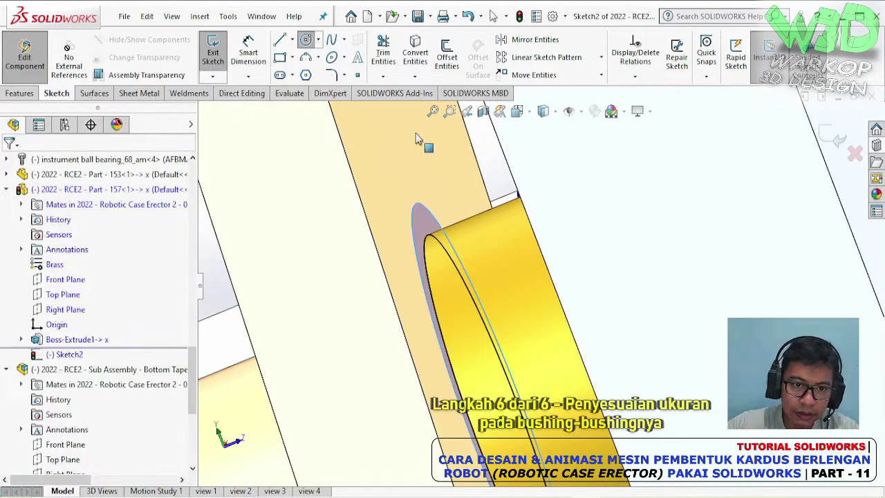
{"action": "key", "text": "d"}
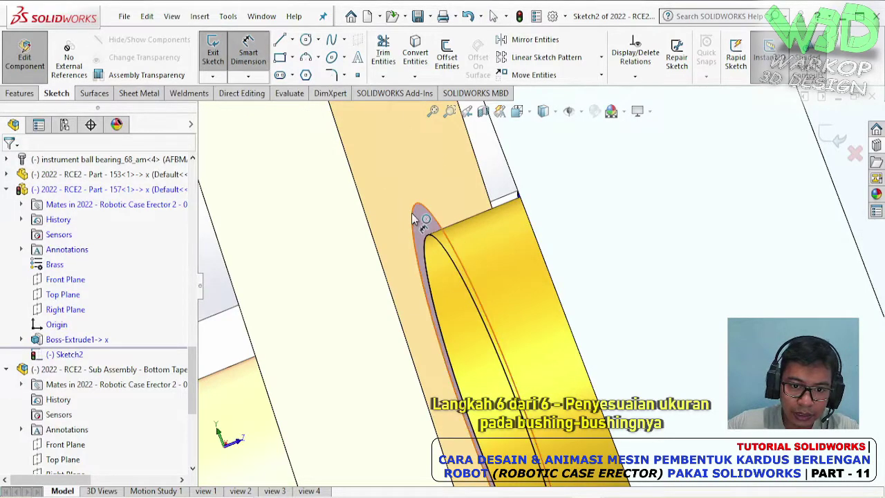
{"action": "left_click", "coordinate": [412, 214]}
{"action": "left_click", "coordinate": [482, 255]}
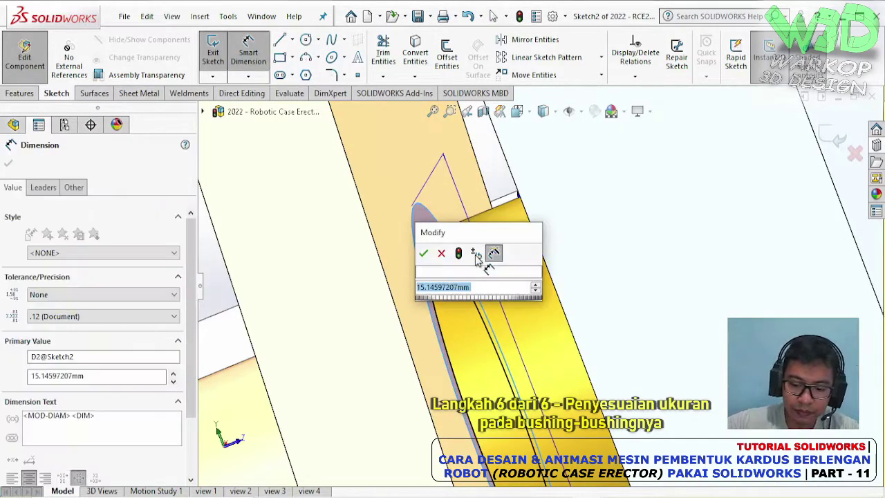
{"action": "type", "text": "16"}
{"action": "key", "text": "Return"}
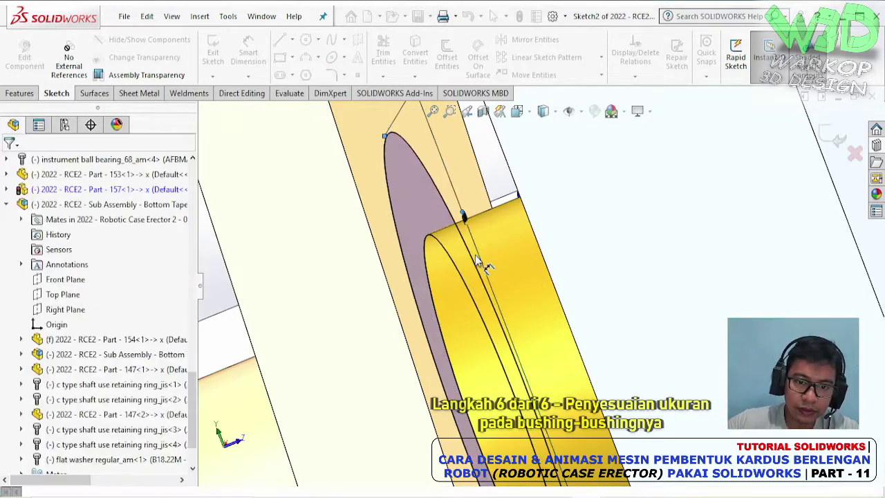
{"action": "middle_click_drag", "start_coordinate": [505, 262], "coordinate": [510, 297]}
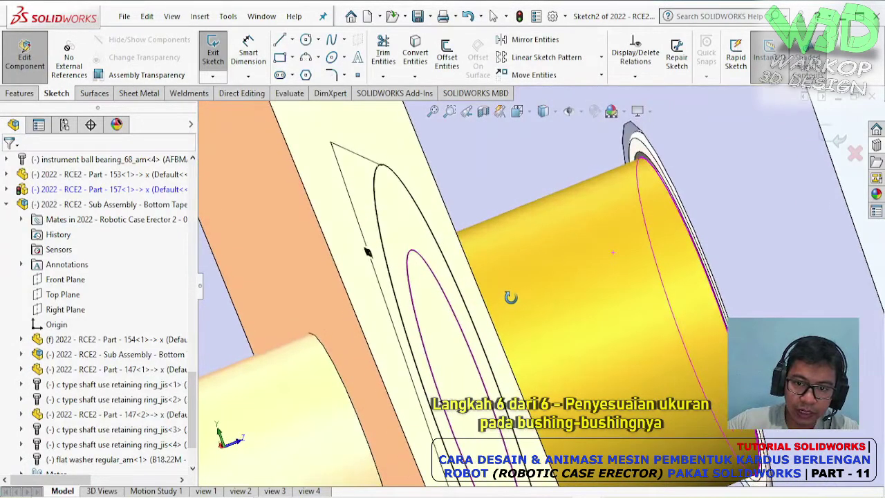
Extrude the 16 mm circle sketch as a boss 8.00 mm deep
{"action": "left_click", "coordinate": [20, 92]}
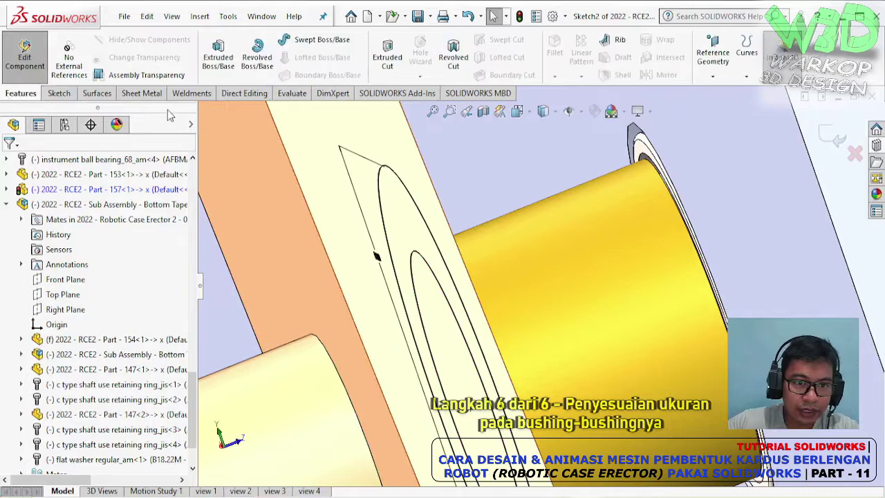
{"action": "left_click", "coordinate": [216, 61]}
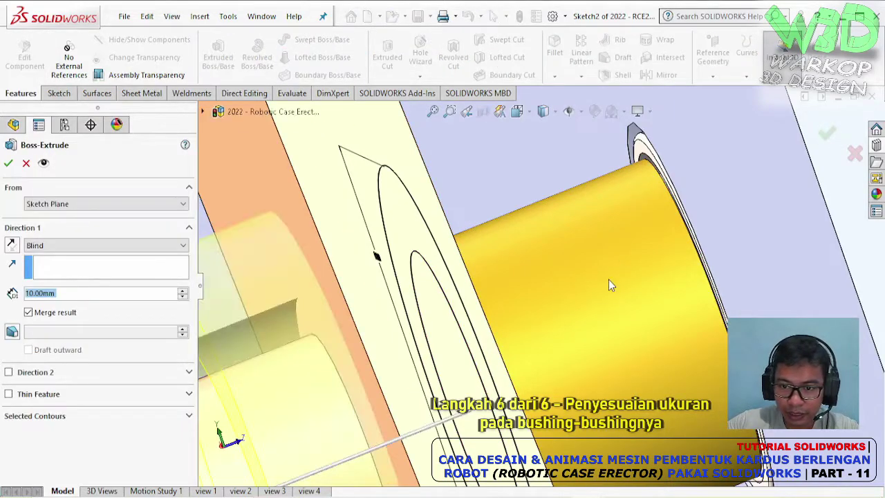
{"action": "middle_click_drag", "start_coordinate": [609, 279], "coordinate": [604, 279]}
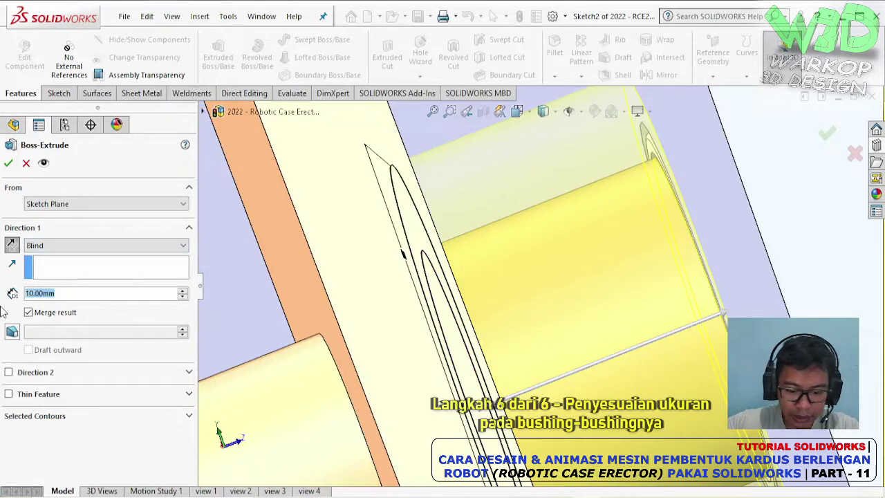
{"action": "type", "text": "7.5"}
{"action": "key", "text": "Return"}
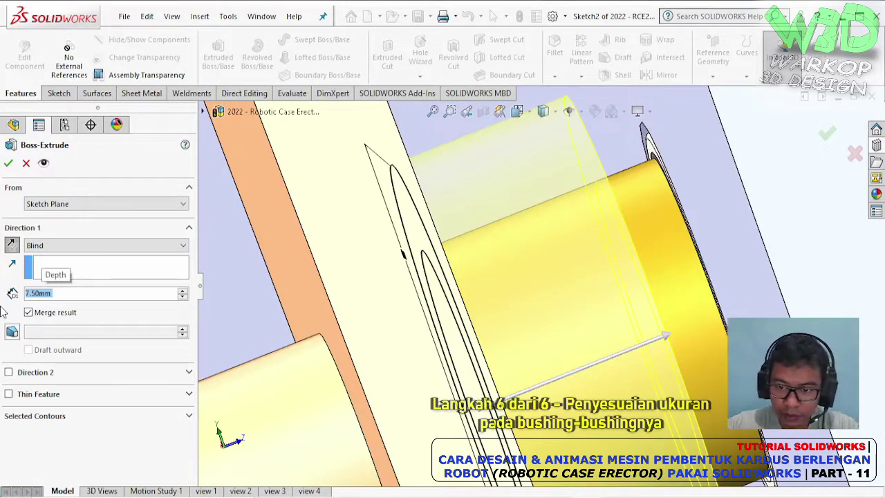
{"action": "type", "text": "8"}
{"action": "key", "text": "Return"}
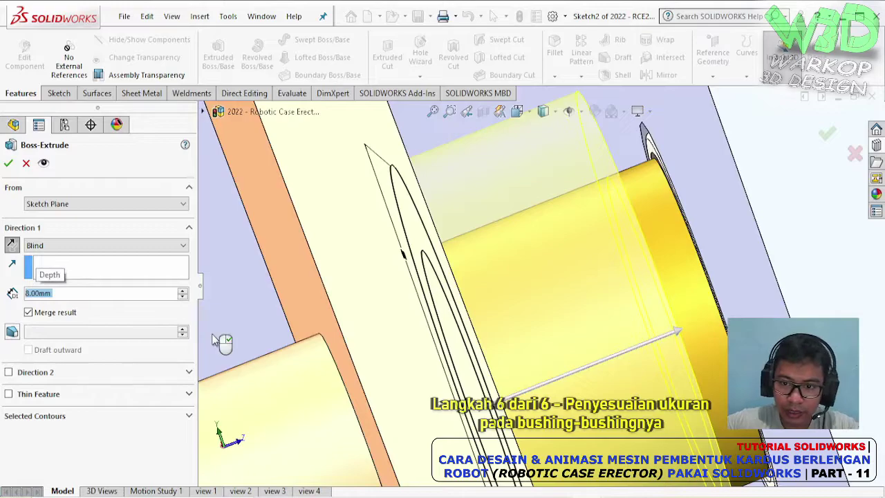
{"action": "middle_click_drag", "start_coordinate": [586, 348], "coordinate": [320, 299]}
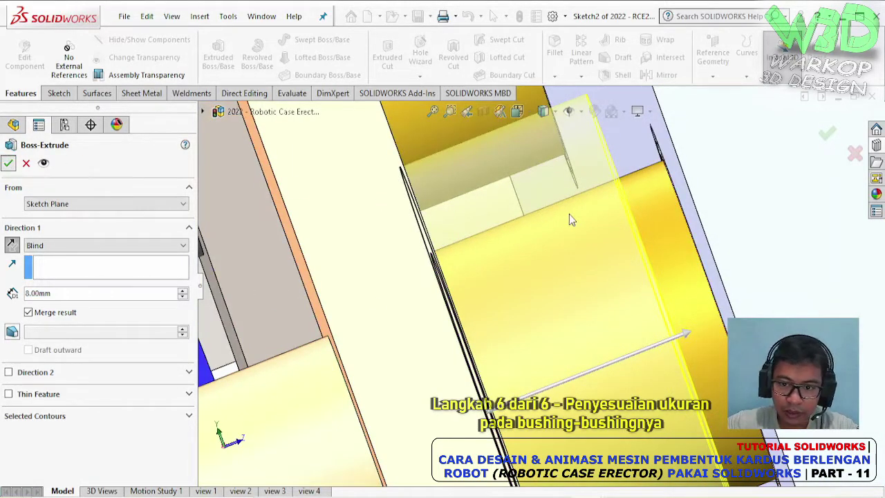
{"action": "key", "text": "Return"}
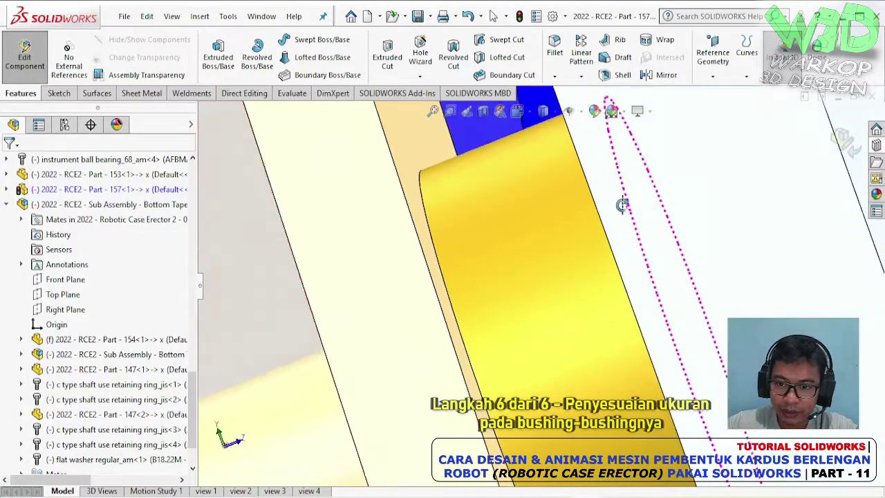
Chamfer the bushing's edge at 2.00 mm × 45°
{"action": "middle_click_drag", "start_coordinate": [622, 203], "coordinate": [643, 189]}
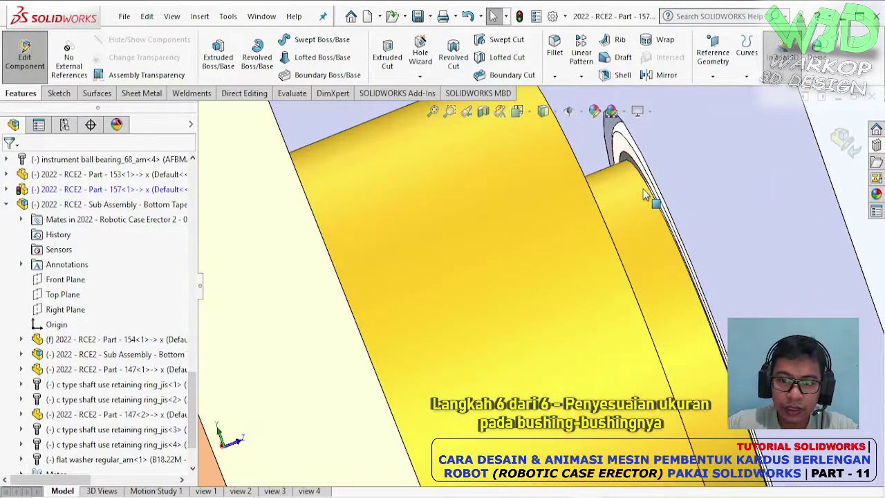
{"action": "scroll", "coordinate": [643, 188], "scroll_direction": "down", "scroll_amount": 2}
{"action": "left_click", "coordinate": [554, 75]}
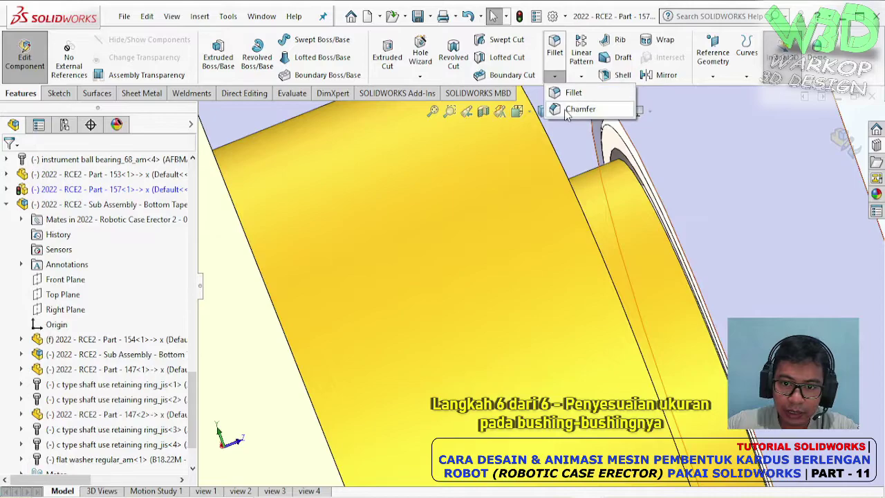
{"action": "left_click", "coordinate": [577, 109]}
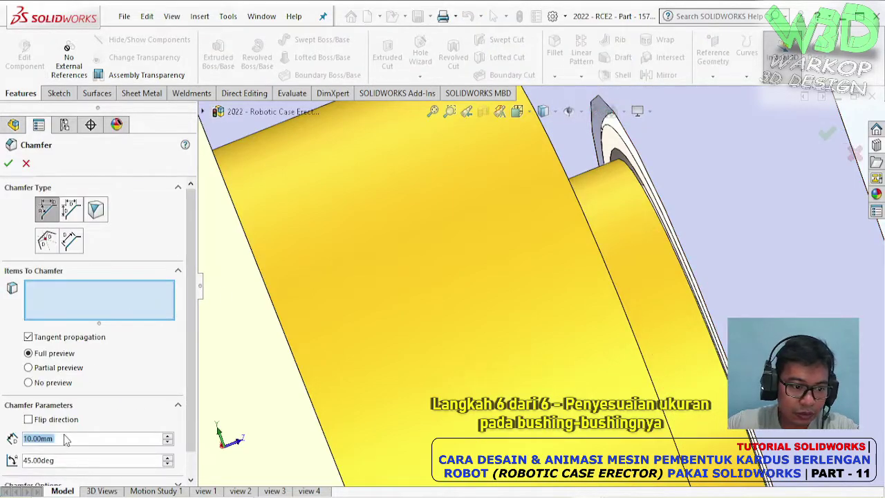
{"action": "type", "text": "1"}
{"action": "middle_click_drag", "start_coordinate": [631, 203], "coordinate": [615, 195]}
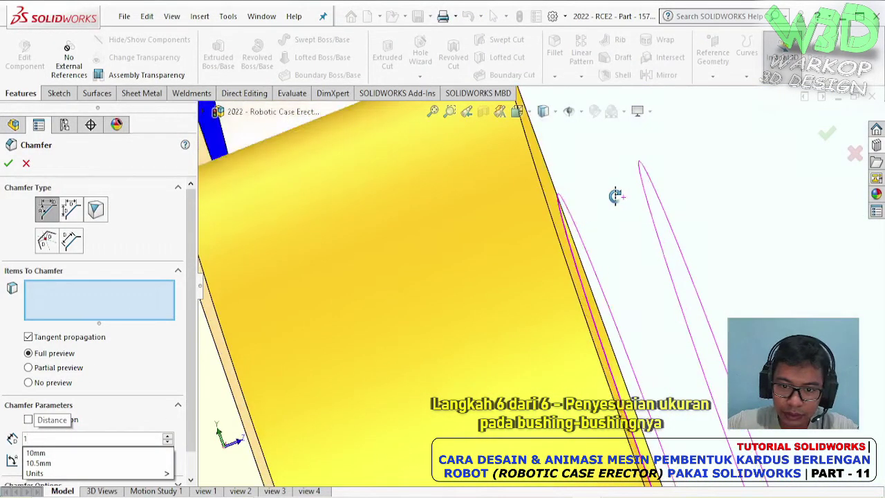
{"action": "left_click", "coordinate": [568, 237]}
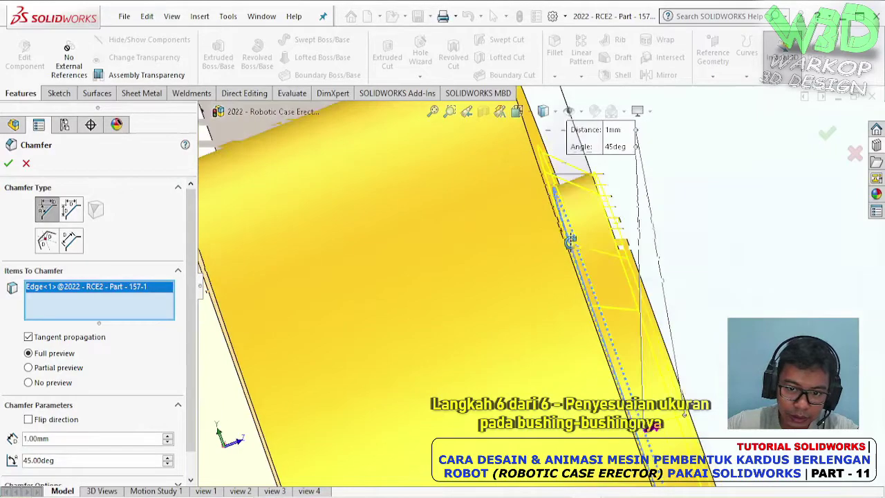
{"action": "middle_click_drag", "start_coordinate": [569, 238], "coordinate": [546, 262]}
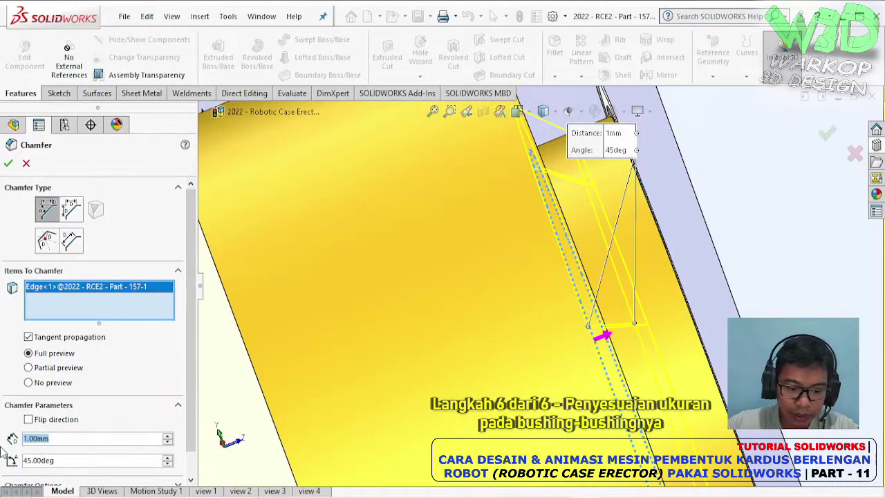
{"action": "type", "text": "2"}
{"action": "key", "text": "Return"}
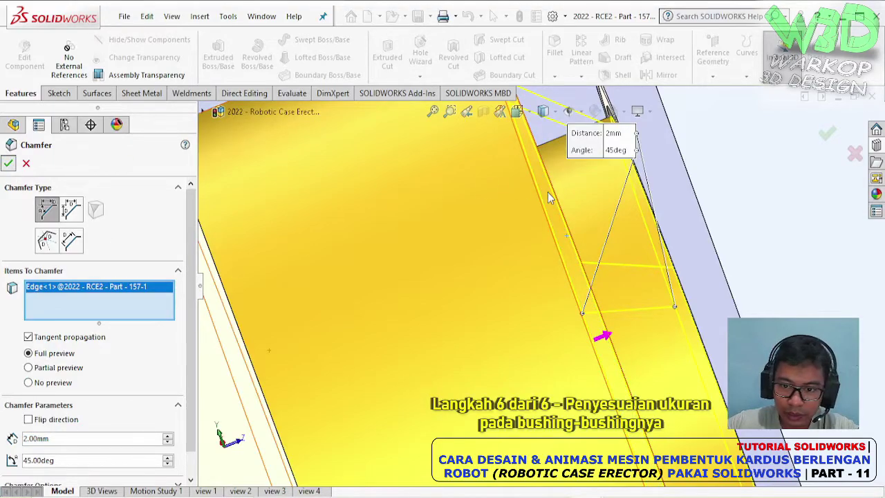
{"action": "key", "text": "Return"}
{"action": "mouse_move", "coordinate": [557, 200]}
{"action": "middle_mouse_down"}
{"action": "mouse_move", "coordinate": [585, 190]}
{"action": "mouse_move", "coordinate": [587, 198]}
{"action": "mouse_move", "coordinate": [585, 184]}
{"action": "mouse_move", "coordinate": [583, 199]}
{"action": "middle_mouse_up"}
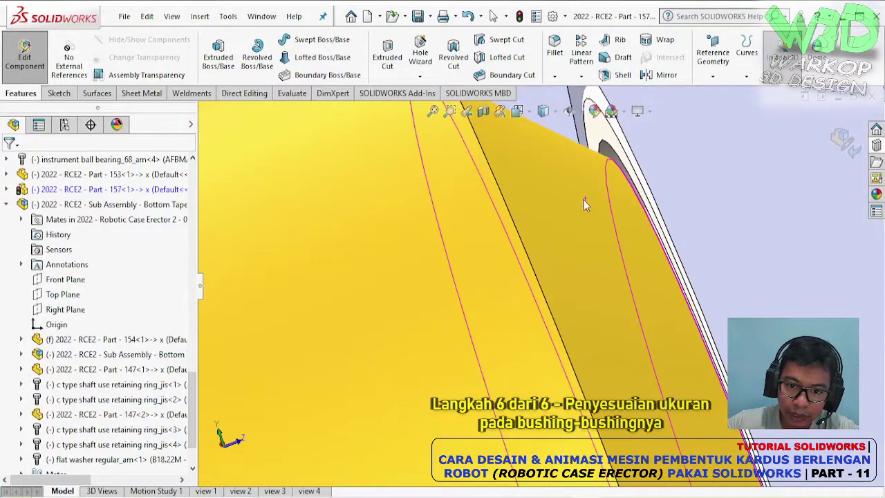
Edit Part 153, the other yellow bushing, in place and start a new sketch from its end edge
{"action": "scroll", "coordinate": [583, 199], "scroll_direction": "up", "scroll_amount": 3}
{"action": "mouse_move", "coordinate": [563, 256]}
{"action": "middle_mouse_down"}
{"action": "mouse_move", "coordinate": [523, 282]}
{"action": "mouse_move", "coordinate": [543, 273]}
{"action": "mouse_move", "coordinate": [523, 263]}
{"action": "middle_mouse_up"}
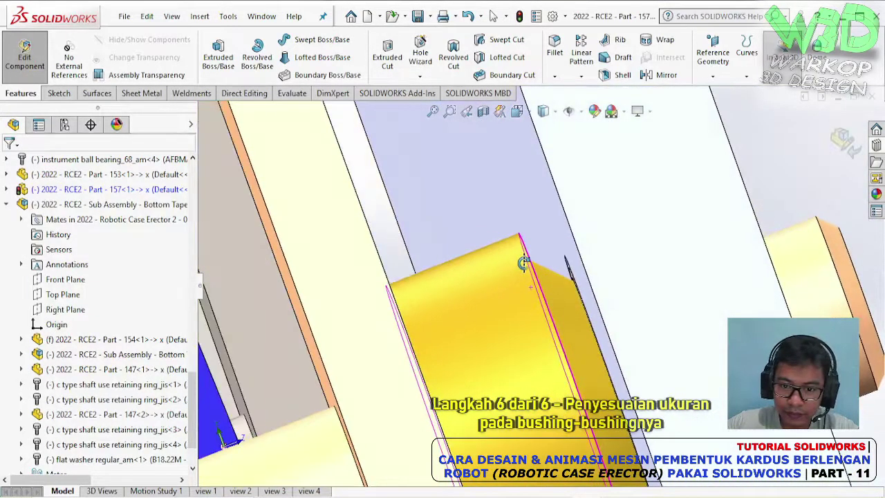
{"action": "scroll", "coordinate": [523, 263], "scroll_direction": "up", "scroll_amount": 3}
{"action": "mouse_move", "coordinate": [543, 310]}
{"action": "middle_mouse_down"}
{"action": "mouse_move", "coordinate": [515, 312]}
{"action": "mouse_move", "coordinate": [297, 141]}
{"action": "middle_mouse_up"}
{"action": "scroll", "coordinate": [515, 312], "scroll_direction": "up", "scroll_amount": 3}
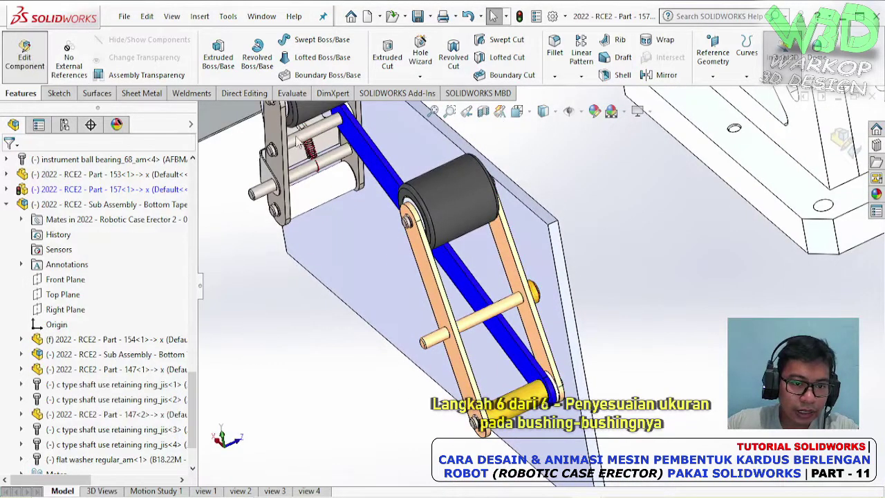
{"action": "scroll", "coordinate": [429, 170], "scroll_direction": "down", "scroll_amount": 3}
{"action": "scroll", "coordinate": [429, 170], "scroll_direction": "down", "scroll_amount": 3}
{"action": "mouse_move", "coordinate": [429, 169]}
{"action": "middle_mouse_down"}
{"action": "mouse_move", "coordinate": [425, 216]}
{"action": "mouse_move", "coordinate": [440, 211]}
{"action": "mouse_move", "coordinate": [421, 209]}
{"action": "middle_mouse_up"}
{"action": "scroll", "coordinate": [425, 216], "scroll_direction": "down", "scroll_amount": 3}
{"action": "scroll", "coordinate": [421, 209], "scroll_direction": "down", "scroll_amount": 3}
{"action": "left_click", "coordinate": [445, 181]}
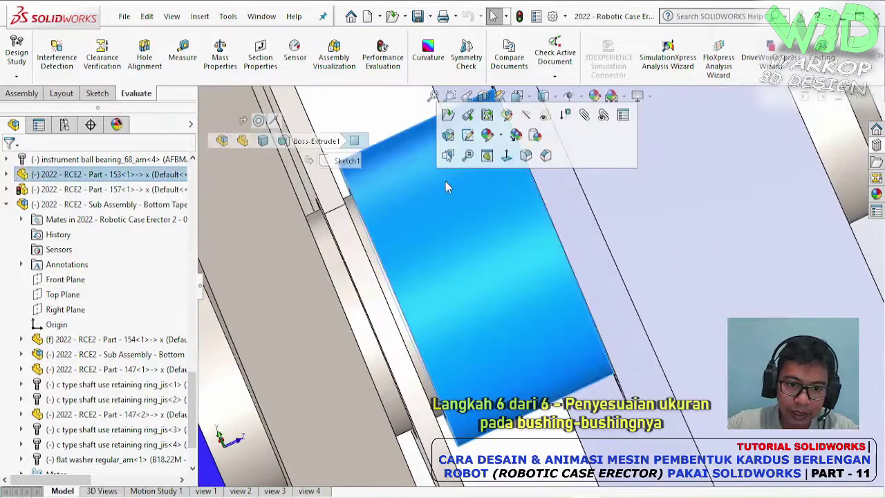
{"action": "left_click", "coordinate": [507, 117]}
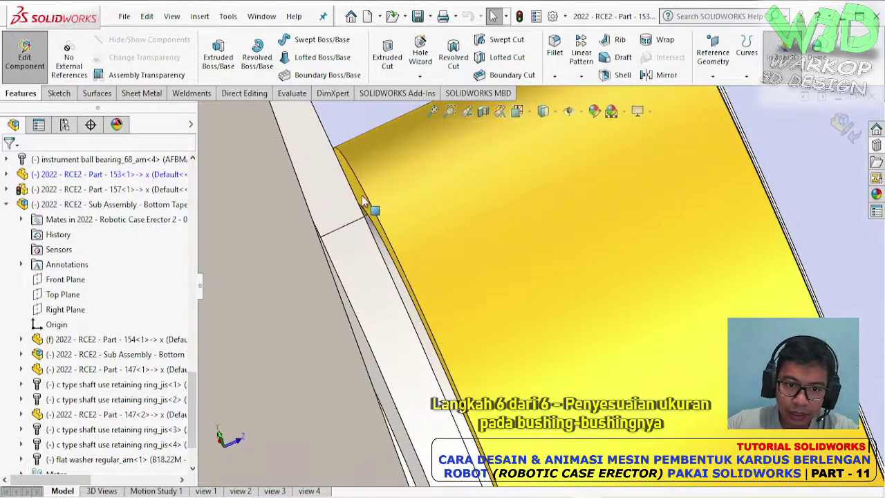
{"action": "left_click", "coordinate": [364, 202]}
{"action": "left_click", "coordinate": [416, 155]}
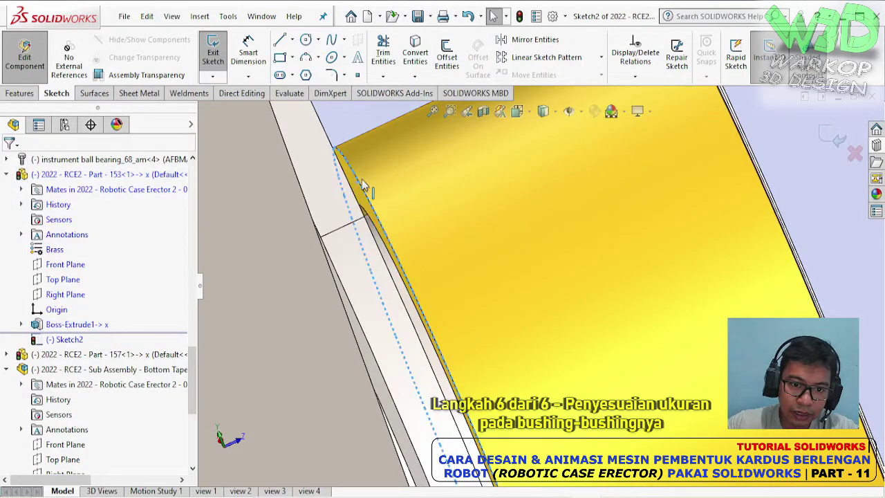
Convert the bushing's edge circle into the sketch and draw a larger concentric circle around it
{"action": "left_click", "coordinate": [415, 52]}
{"action": "scroll", "coordinate": [415, 179], "scroll_direction": "up", "scroll_amount": 3}
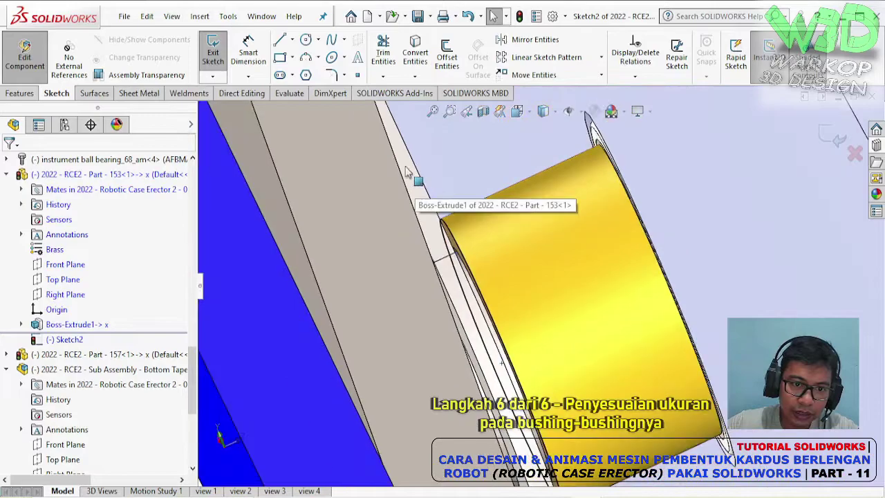
{"action": "left_click", "coordinate": [326, 58]}
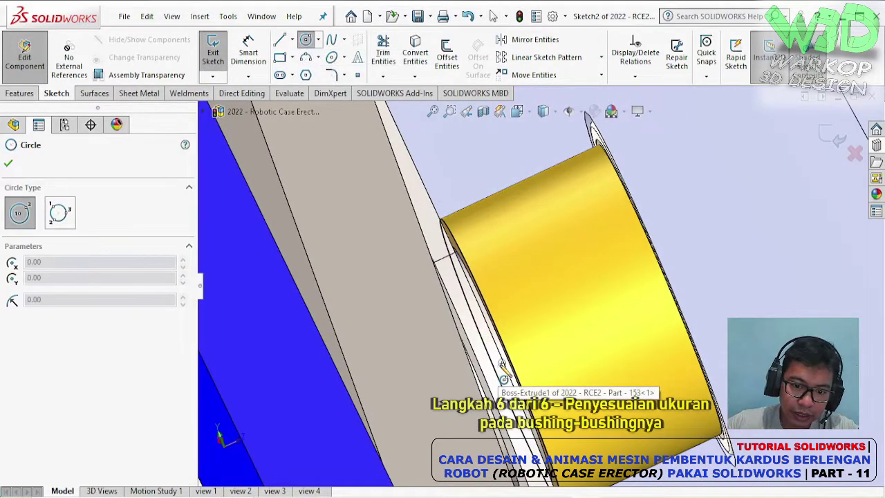
{"action": "key", "text": "ctrl+8"}
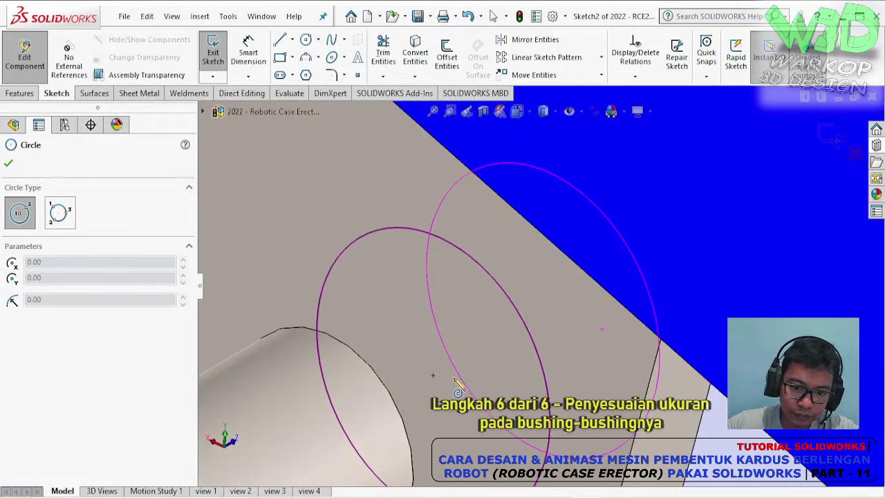
{"action": "left_click", "coordinate": [451, 361]}
{"action": "left_click", "coordinate": [585, 297]}
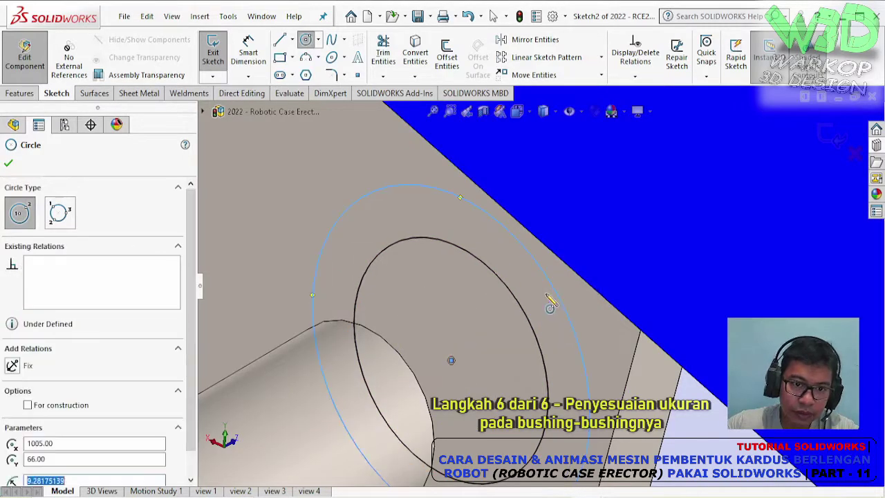
{"action": "key", "text": "Escape"}
Dimension the outer circle's diameter to 20 mm
{"action": "left_click", "coordinate": [408, 204]}
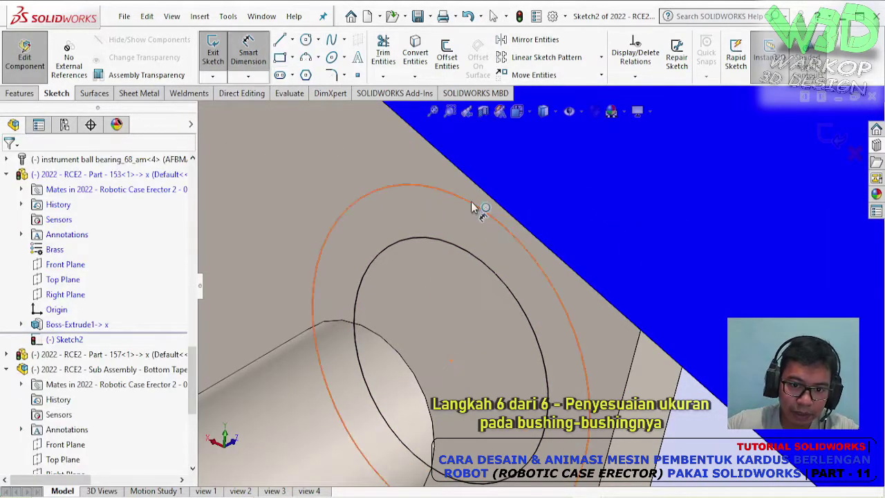
{"action": "left_click", "coordinate": [451, 275]}
{"action": "type", "text": "20"}
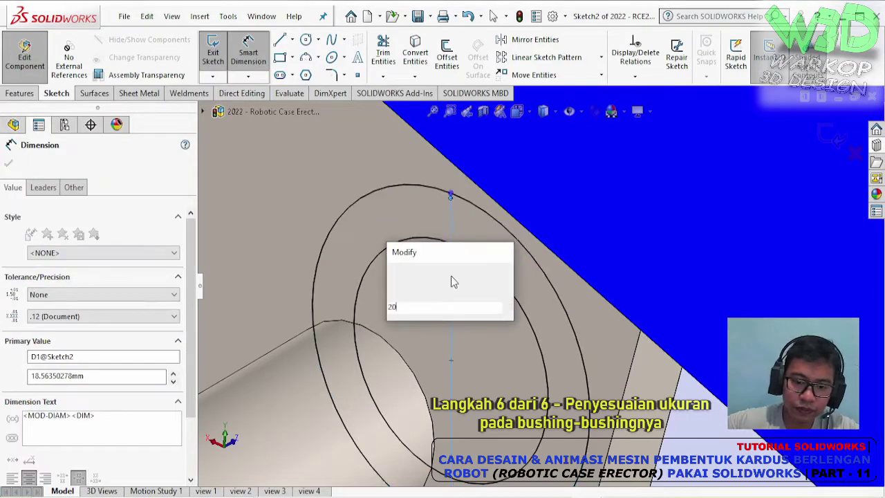
{"action": "key", "text": "Return"}
{"action": "key", "text": "Escape"}
{"action": "mouse_move", "coordinate": [452, 280]}
{"action": "middle_mouse_down"}
{"action": "mouse_move", "coordinate": [433, 307]}
{"action": "mouse_move", "coordinate": [50, 109]}
{"action": "middle_mouse_up"}
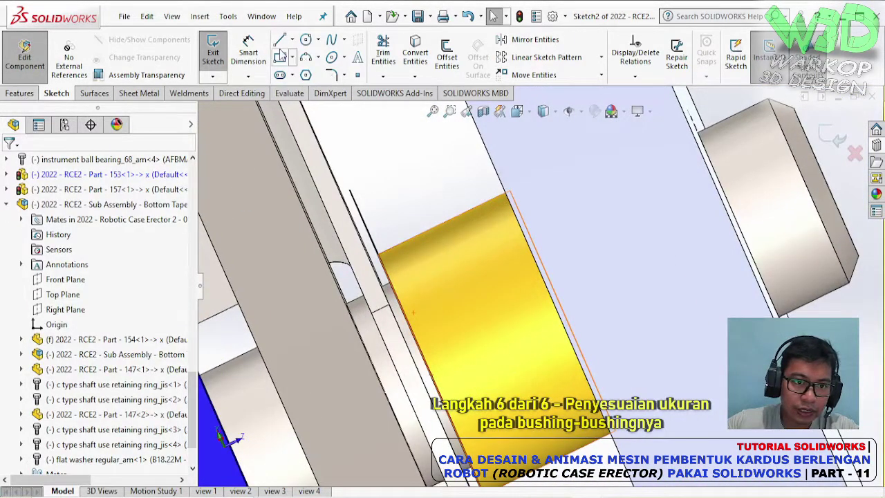
{"action": "left_click", "coordinate": [20, 92]}
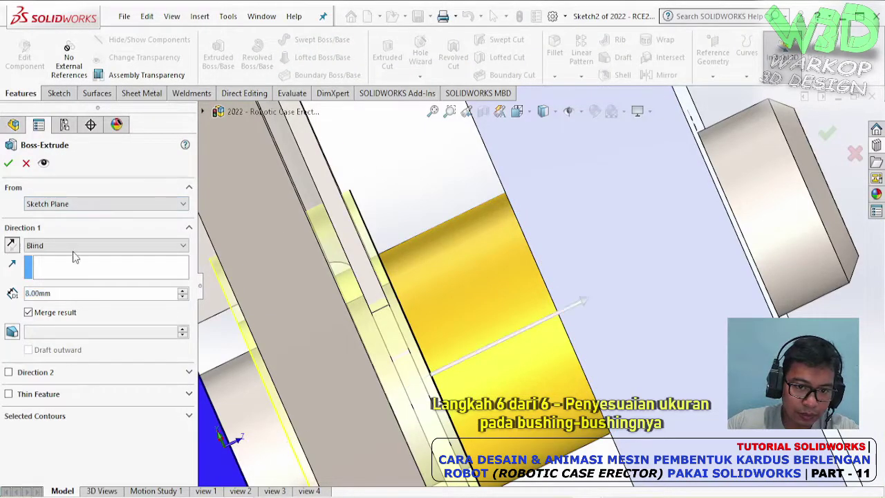
Set the Boss-Extrude depth to 6.00 mm and accept the 20 mm flange extrusion
{"action": "middle_click_drag", "start_coordinate": [387, 276], "coordinate": [372, 282]}
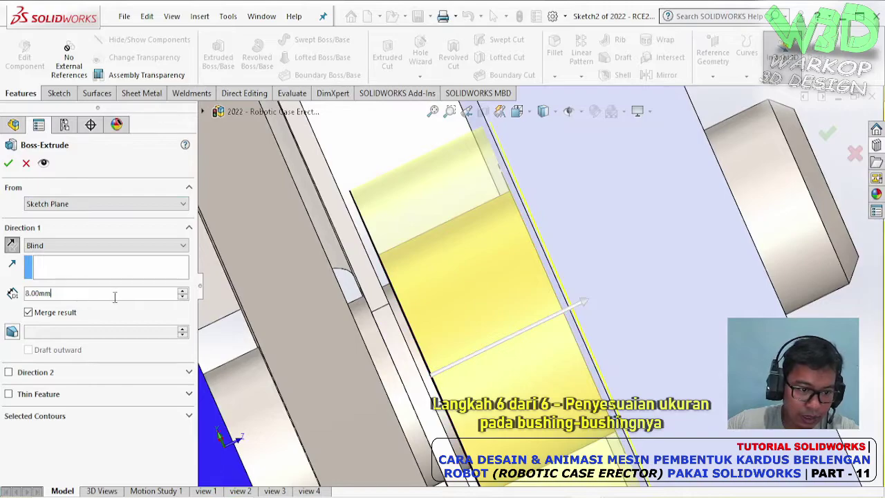
{"action": "type", "text": "5"}
{"action": "key", "text": "Return"}
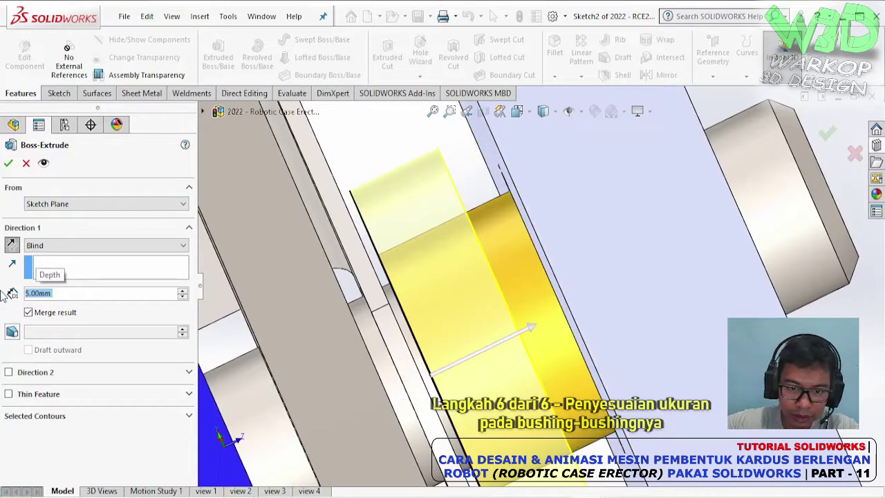
{"action": "type", "text": "6"}
{"action": "key", "text": "Return"}
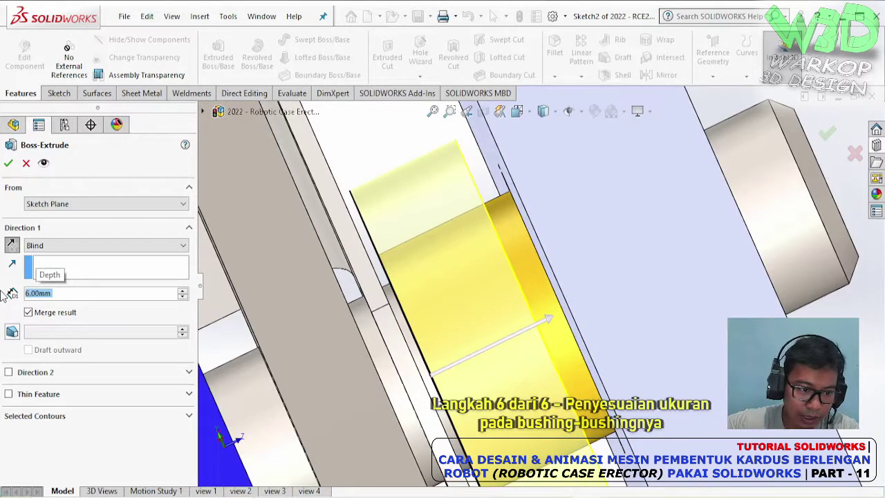
{"action": "key", "text": "Return"}
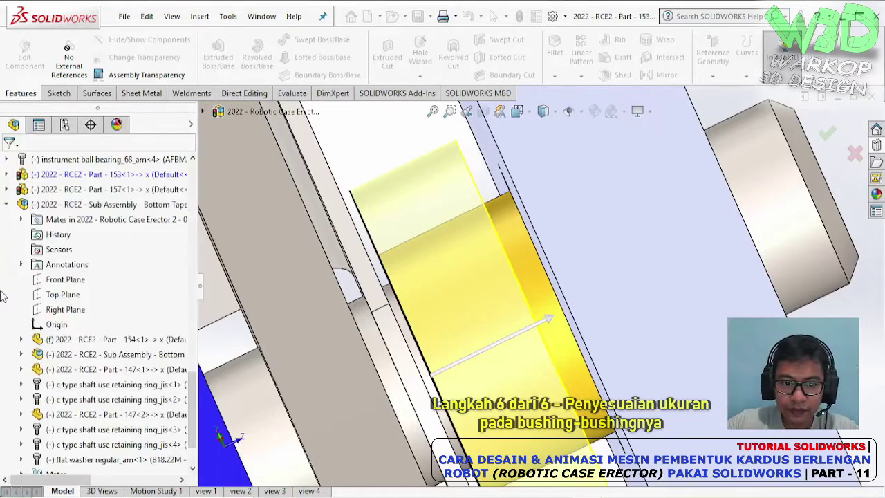
{"action": "mouse_move", "coordinate": [460, 267]}
{"action": "middle_mouse_down"}
{"action": "mouse_move", "coordinate": [505, 243]}
{"action": "mouse_move", "coordinate": [535, 201]}
{"action": "mouse_move", "coordinate": [532, 178]}
{"action": "mouse_move", "coordinate": [518, 221]}
{"action": "mouse_move", "coordinate": [510, 194]}
{"action": "middle_mouse_up"}
Chamfer Part 153's thin end edge at 1.50 mm × 45°
{"action": "left_click", "coordinate": [555, 76]}
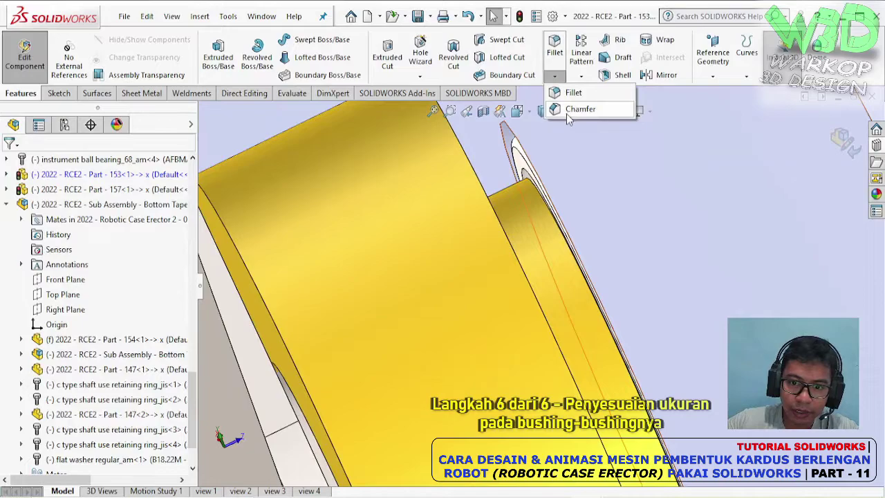
{"action": "left_click", "coordinate": [568, 107]}
{"action": "scroll", "coordinate": [521, 236], "scroll_direction": "down", "scroll_amount": 3}
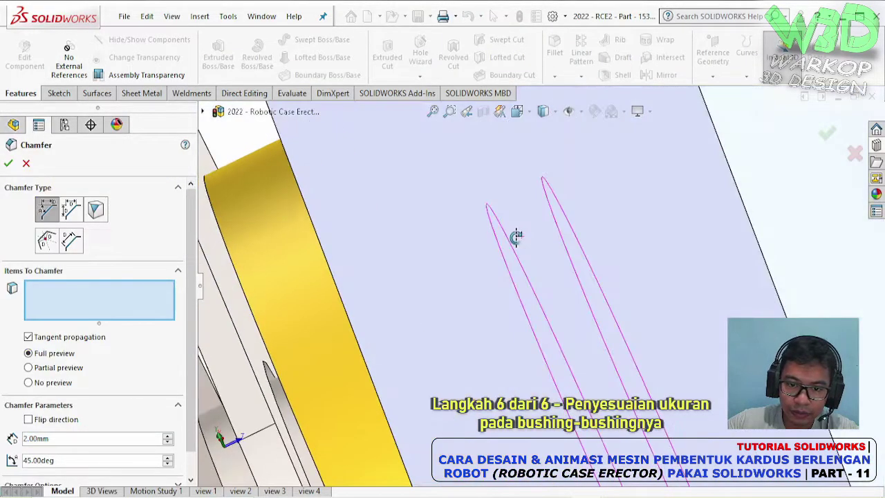
{"action": "left_click", "coordinate": [500, 243]}
{"action": "mouse_move", "coordinate": [499, 243]}
{"action": "middle_mouse_down"}
{"action": "mouse_move", "coordinate": [505, 239]}
{"action": "mouse_move", "coordinate": [291, 339]}
{"action": "middle_mouse_up"}
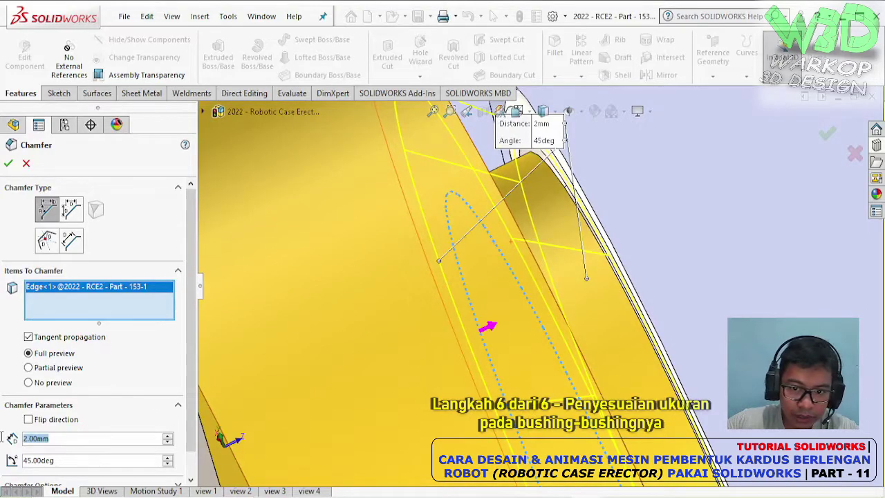
{"action": "type", "text": "1.5"}
{"action": "key", "text": "Return"}
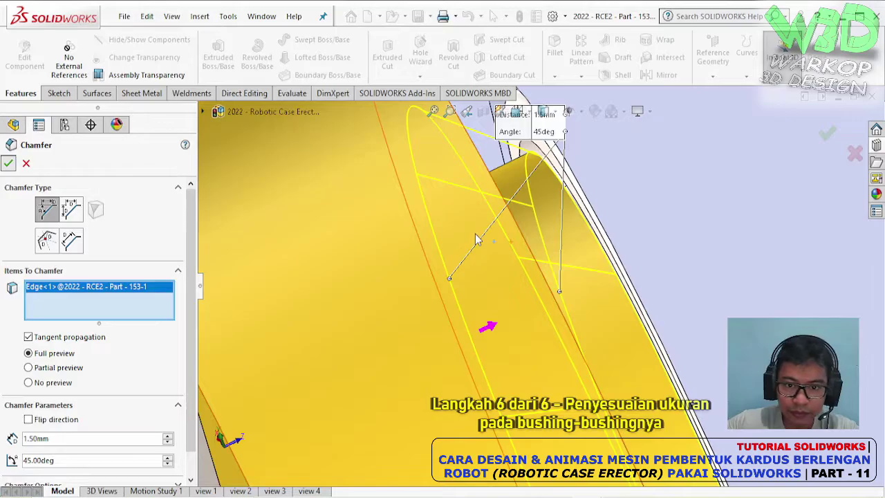
{"action": "key", "text": "Return"}
{"action": "mouse_move", "coordinate": [475, 240]}
{"action": "middle_mouse_down"}
{"action": "mouse_move", "coordinate": [507, 273]}
{"action": "mouse_move", "coordinate": [527, 224]}
{"action": "mouse_move", "coordinate": [523, 289]}
{"action": "mouse_move", "coordinate": [550, 353]}
{"action": "mouse_move", "coordinate": [580, 339]}
{"action": "mouse_move", "coordinate": [601, 311]}
{"action": "middle_mouse_up"}
Review Part 153's external references from the FeatureManager, then close the window
{"action": "scroll", "coordinate": [559, 361], "scroll_direction": "up", "scroll_amount": 5}
{"action": "scroll", "coordinate": [611, 297], "scroll_direction": "down", "scroll_amount": 3}
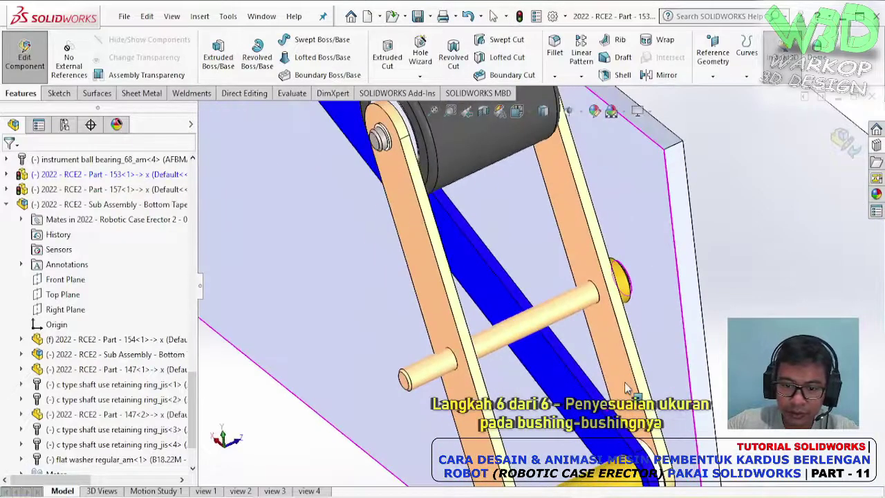
{"action": "scroll", "coordinate": [619, 288], "scroll_direction": "down", "scroll_amount": 3}
{"action": "scroll", "coordinate": [620, 287], "scroll_direction": "down", "scroll_amount": 2}
{"action": "scroll", "coordinate": [609, 297], "scroll_direction": "up", "scroll_amount": 3}
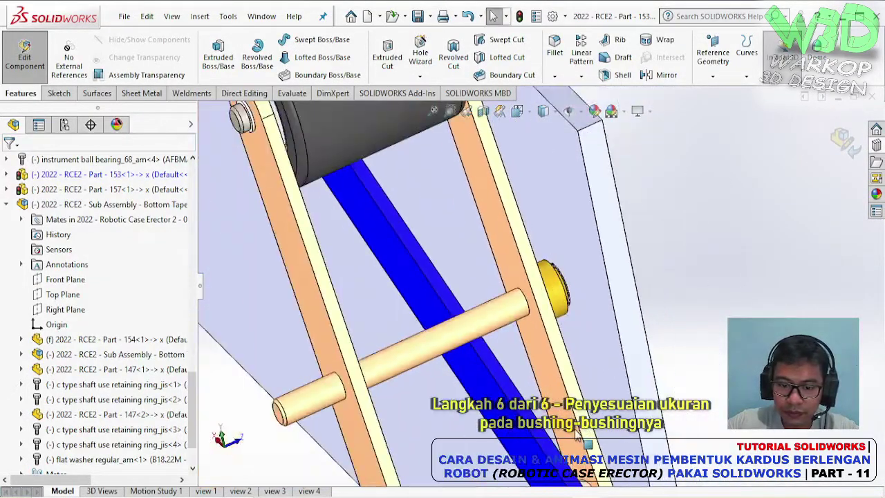
{"action": "middle_click_drag", "start_coordinate": [587, 311], "coordinate": [546, 333]}
{"action": "scroll", "coordinate": [546, 334], "scroll_direction": "down", "scroll_amount": 2}
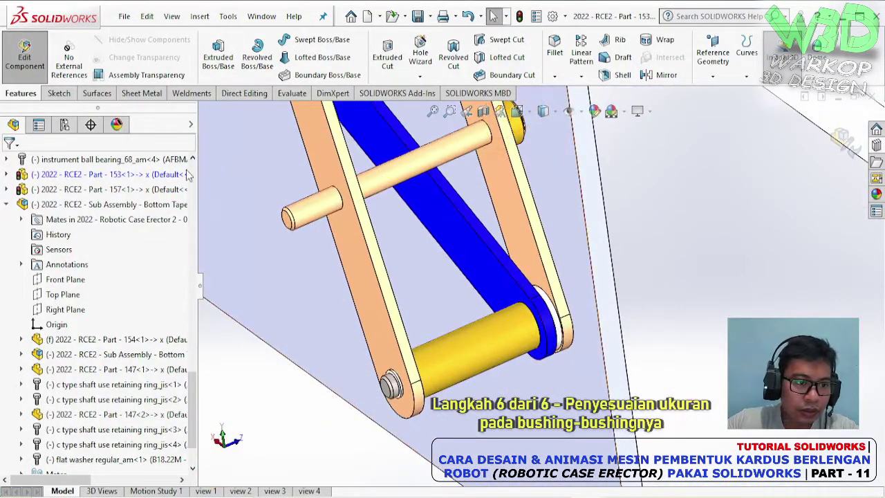
{"action": "right_click", "coordinate": [140, 177]}
{"action": "left_click", "coordinate": [228, 348]}
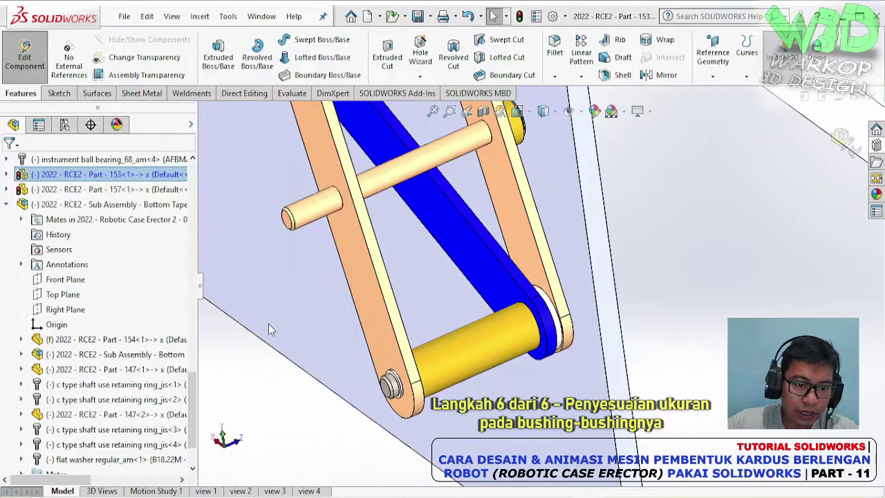
{"action": "left_click", "coordinate": [490, 366]}
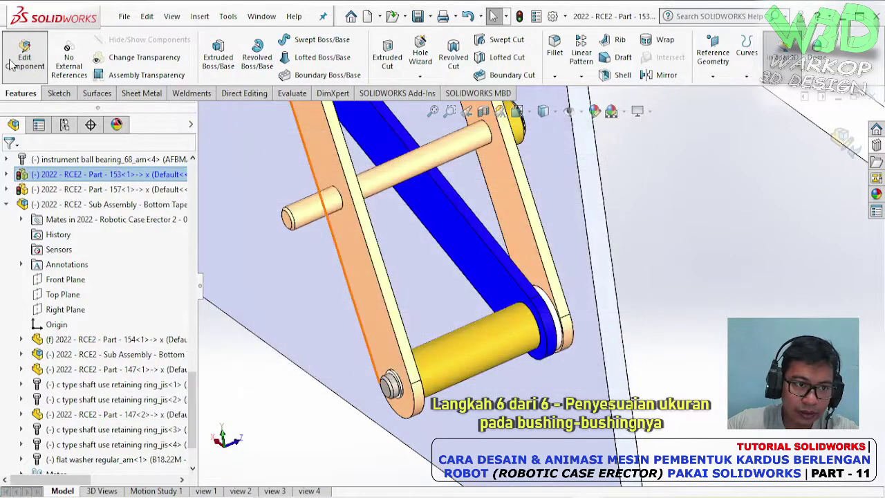
Exit in-context editing of Part 153 and return to the full assembly
{"action": "left_click", "coordinate": [25, 55]}
{"action": "middle_click_drag", "start_coordinate": [537, 322], "coordinate": [550, 354]}
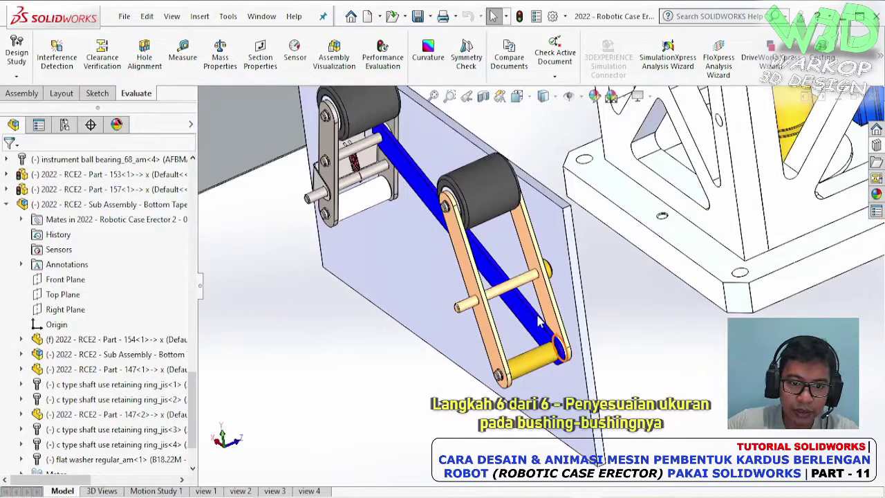
{"action": "middle_click_drag", "start_coordinate": [539, 320], "coordinate": [525, 363]}
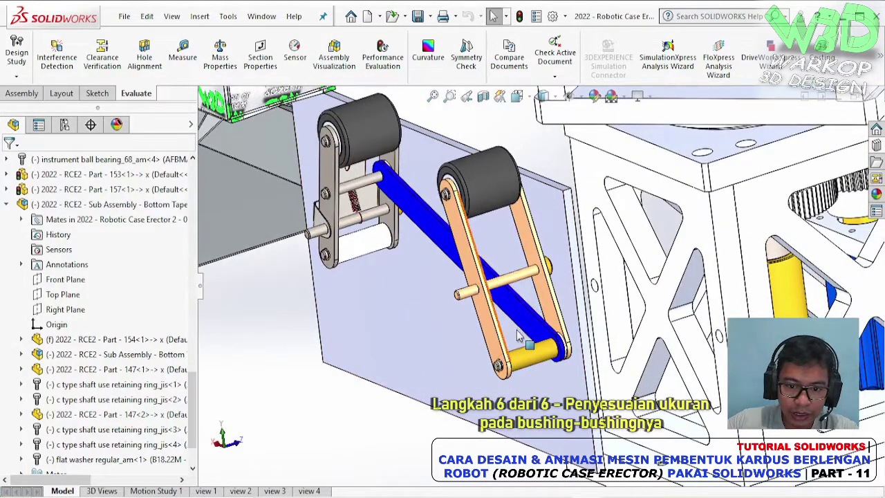
{"action": "left_click", "coordinate": [532, 356]}
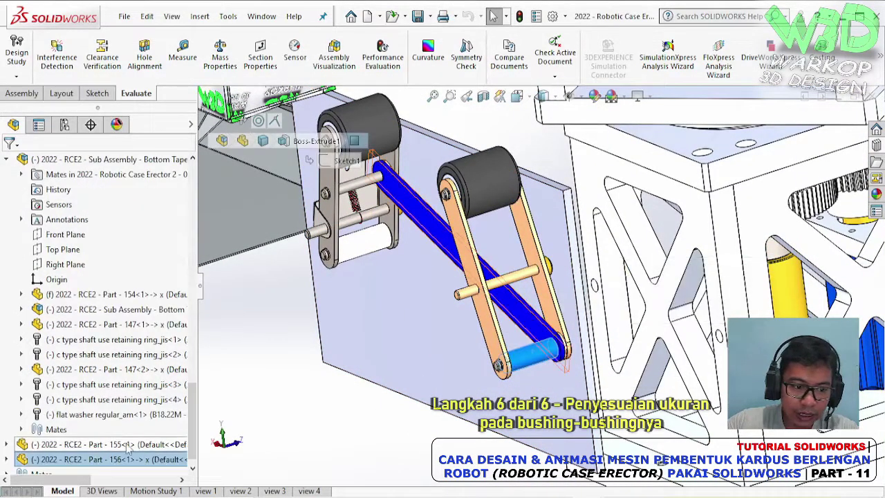
Add a second copy of the Part 156 bushing and mate it concentric with the bracket hole
{"action": "left_click", "coordinate": [111, 459]}
{"action": "left_click", "coordinate": [267, 417]}
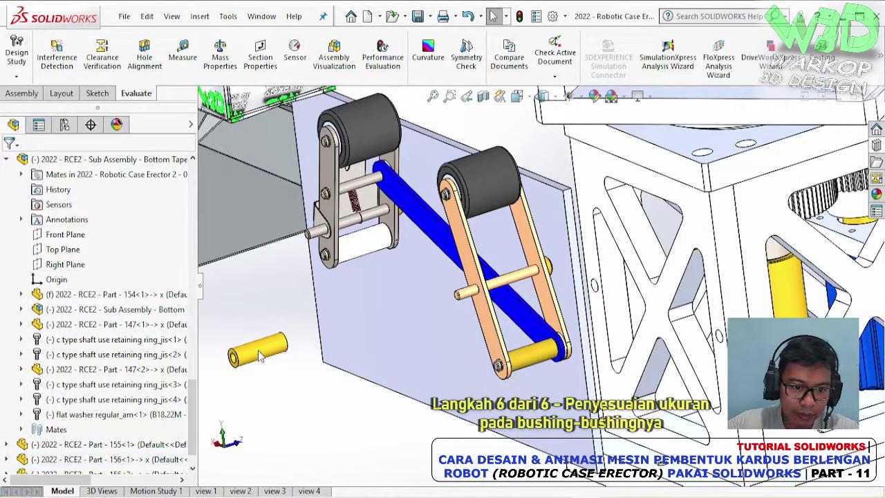
{"action": "key", "text": "m"}
{"action": "left_click", "coordinate": [370, 183]}
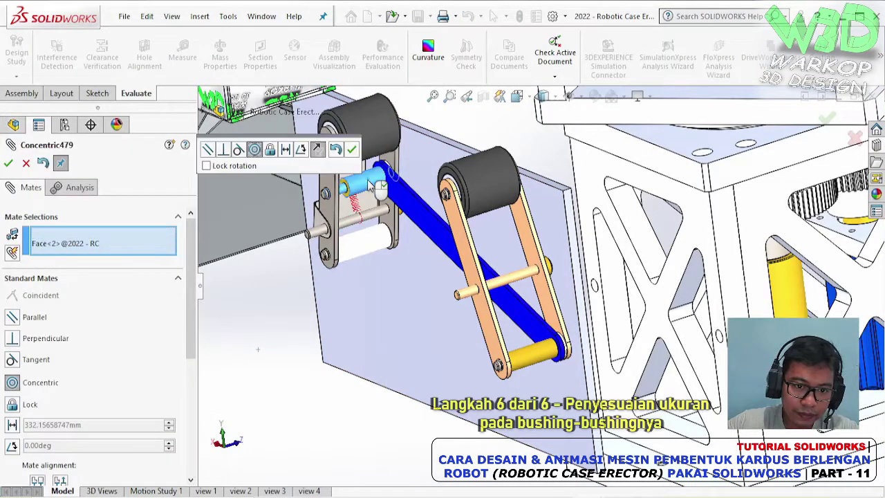
{"action": "left_click", "coordinate": [353, 150]}
Mate the bushing's end face coincident with the bracket plate so it sits flush
{"action": "scroll", "coordinate": [370, 180], "scroll_direction": "down", "scroll_amount": 6}
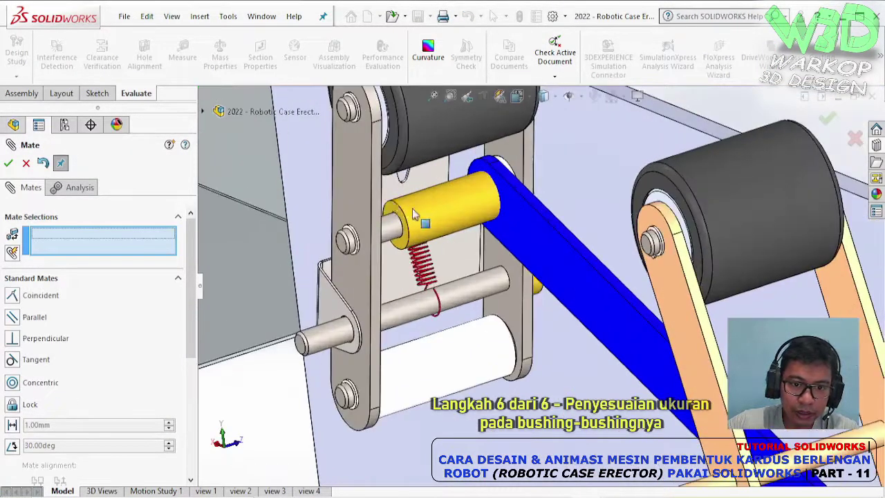
{"action": "left_click", "coordinate": [411, 240]}
{"action": "middle_click_drag", "start_coordinate": [411, 240], "coordinate": [319, 246]}
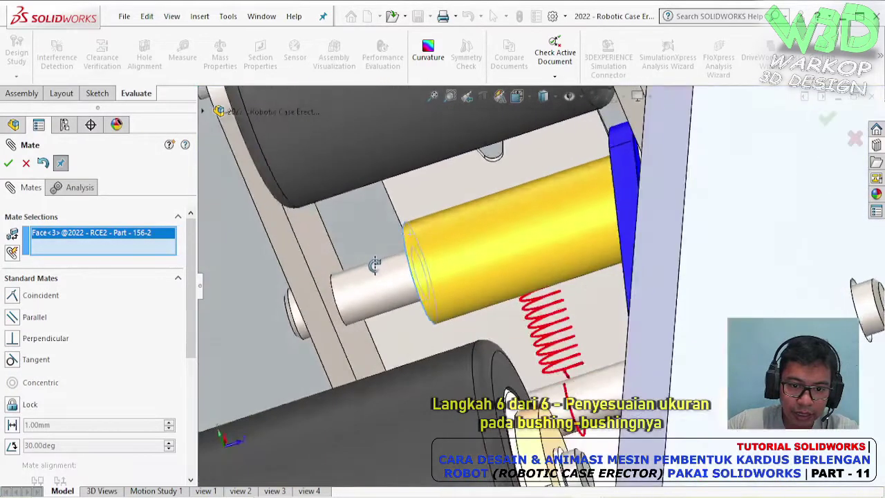
{"action": "left_click", "coordinate": [319, 245]}
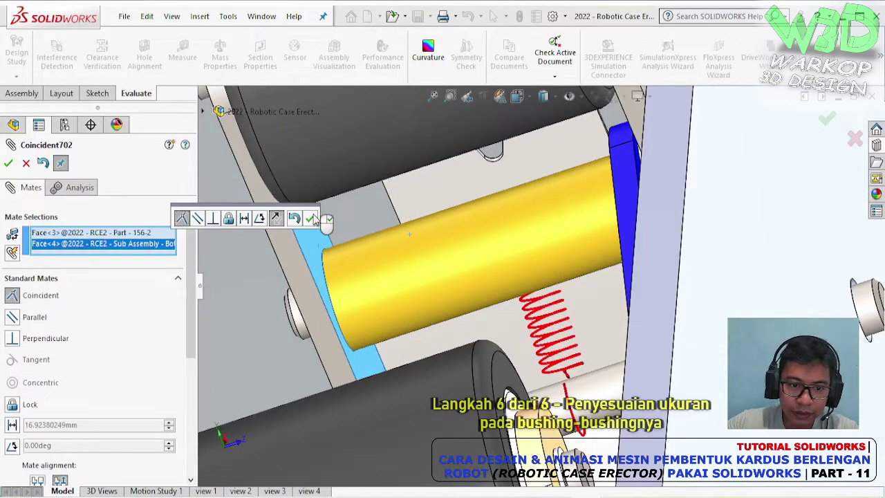
{"action": "left_click", "coordinate": [311, 219]}
{"action": "key", "text": "Escape"}
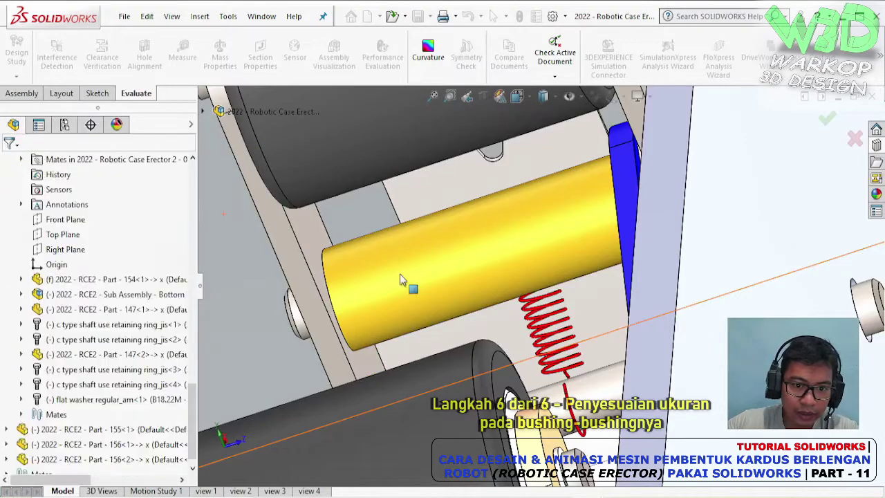
{"action": "middle_click_drag", "start_coordinate": [411, 266], "coordinate": [345, 270]}
Select the upper yellow bushing copy and drag it into the Bottom Taper Lengan Belakang-1 sub-assembly
{"action": "left_click", "coordinate": [168, 249]}
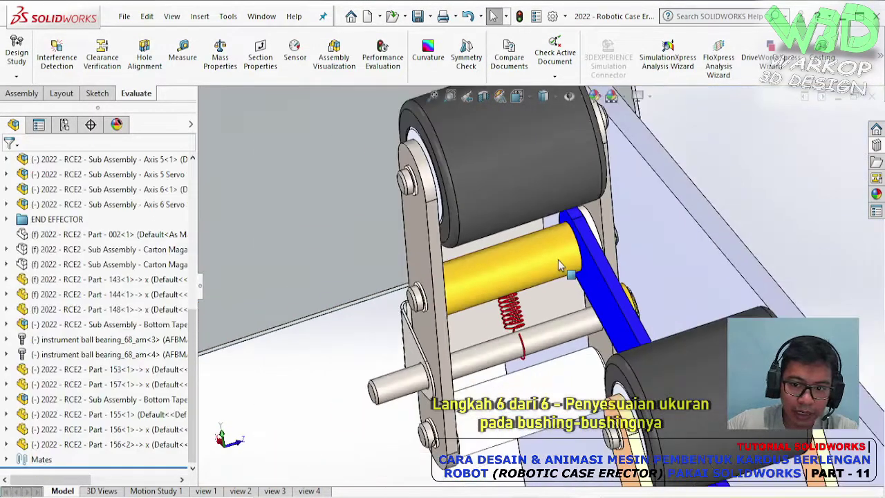
{"action": "scroll", "coordinate": [559, 283], "scroll_direction": "down", "scroll_amount": 5}
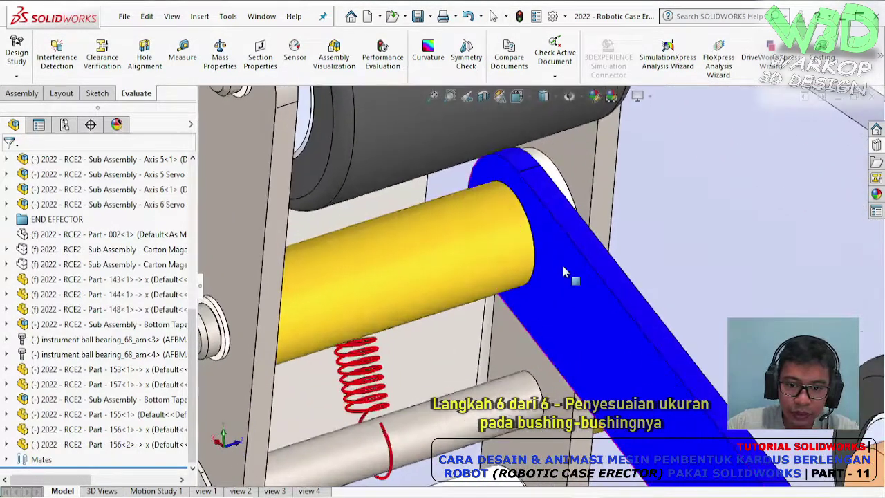
{"action": "scroll", "coordinate": [560, 262], "scroll_direction": "up", "scroll_amount": 3}
{"action": "left_click", "coordinate": [411, 261]}
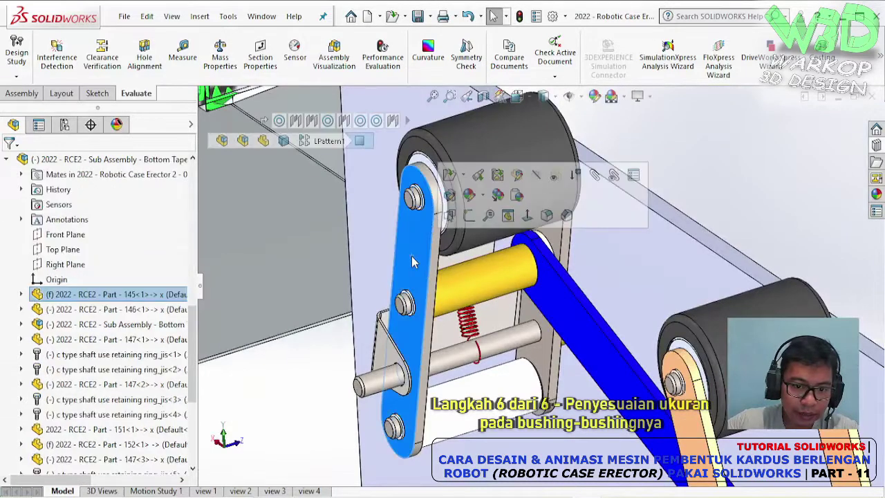
{"action": "left_click", "coordinate": [484, 280]}
{"action": "mouse_move", "coordinate": [103, 428]}
{"action": "left_mouse_down"}
{"action": "mouse_move", "coordinate": [110, 277]}
{"action": "mouse_move", "coordinate": [142, 234]}
{"action": "left_mouse_up"}
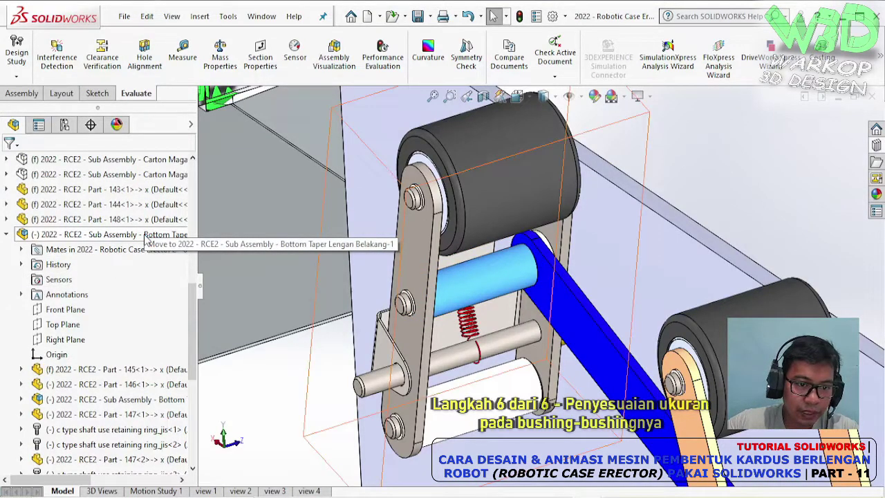
{"action": "left_click_drag", "start_coordinate": [145, 236], "coordinate": [145, 235]}
Collapse the tree to top level and drag the bottom yellow bushing toward the Bottom Taper sub-assembly
{"action": "right_click", "coordinate": [160, 289]}
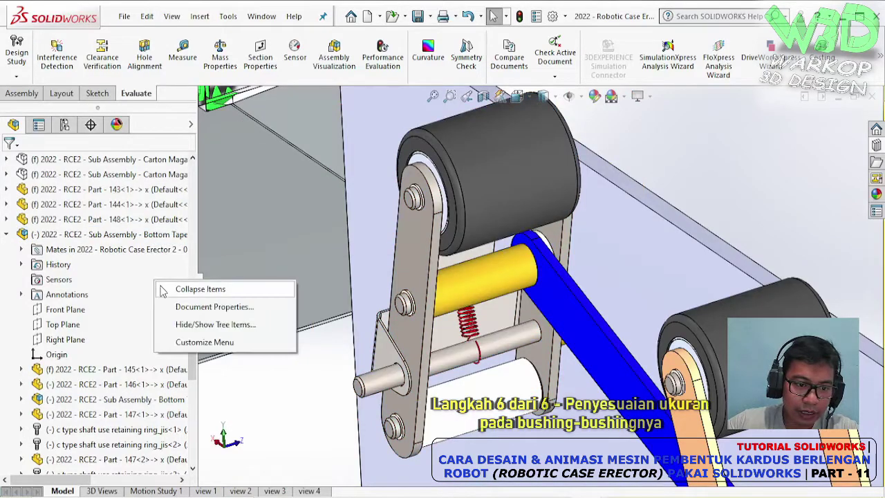
{"action": "left_click", "coordinate": [171, 290]}
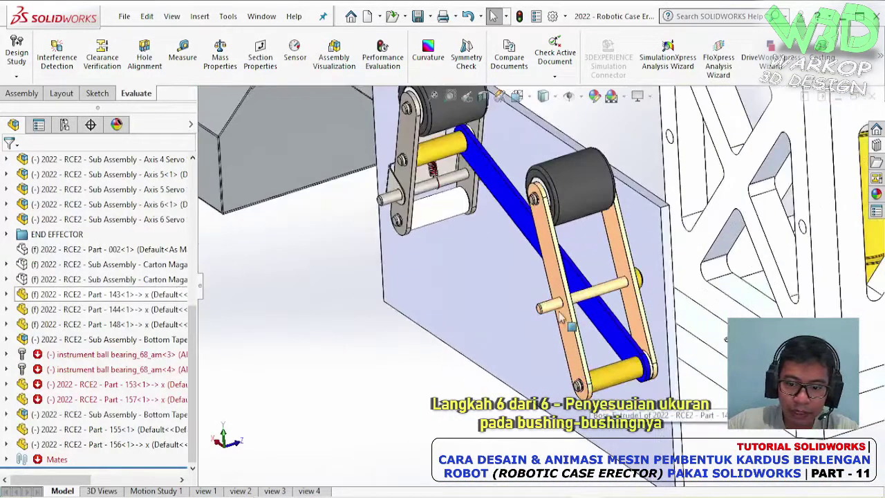
{"action": "left_click", "coordinate": [555, 284]}
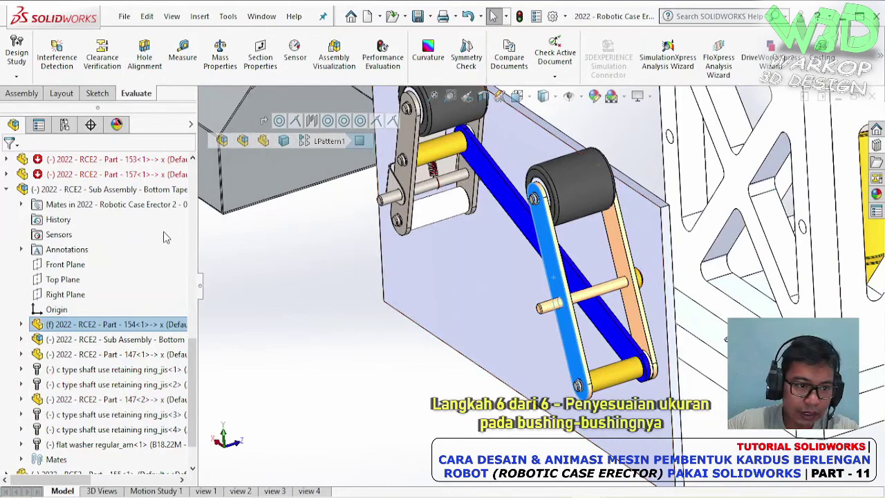
{"action": "left_click", "coordinate": [614, 381]}
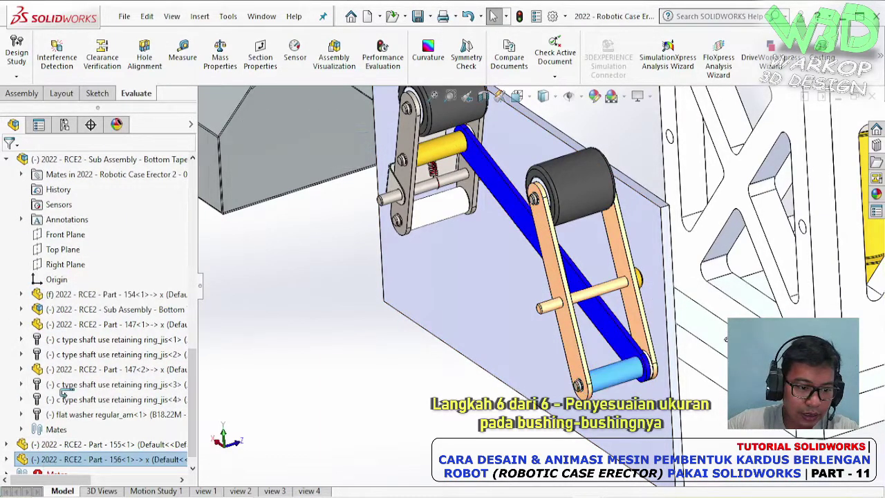
{"action": "left_click_drag", "start_coordinate": [66, 392], "coordinate": [90, 238]}
{"action": "mouse_move", "coordinate": [93, 178]}
{"action": "left_mouse_down"}
{"action": "mouse_move", "coordinate": [105, 312]}
{"action": "mouse_move", "coordinate": [138, 265]}
{"action": "left_mouse_up"}
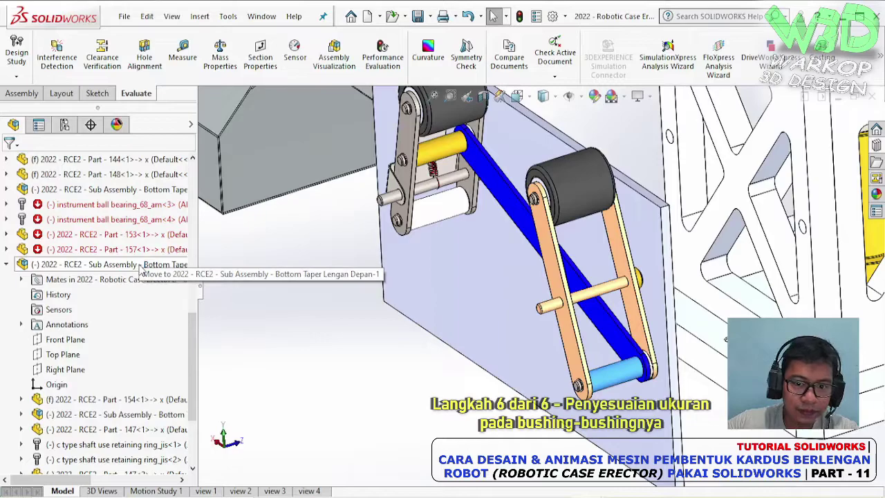
Drop the bushing into Bottom Taper Lengan Depan and delete Part 157's broken Concentric460 mate
{"action": "left_click_drag", "start_coordinate": [141, 269], "coordinate": [140, 269]}
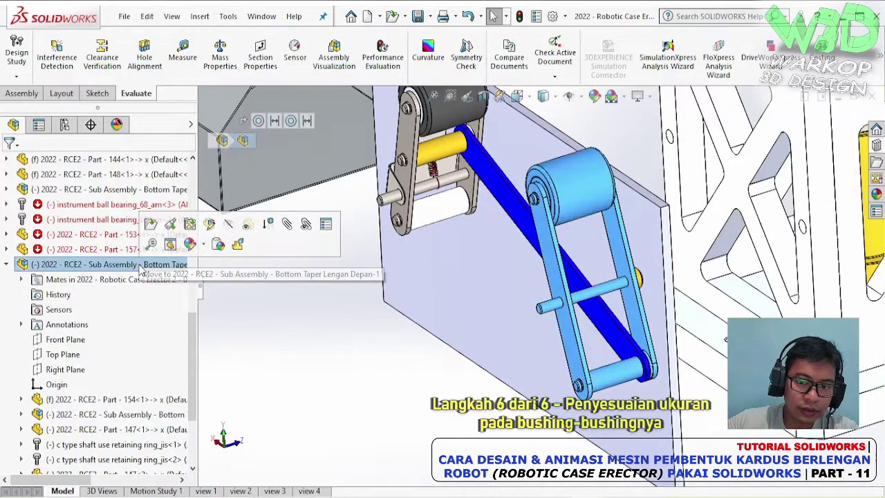
{"action": "left_click", "coordinate": [140, 270]}
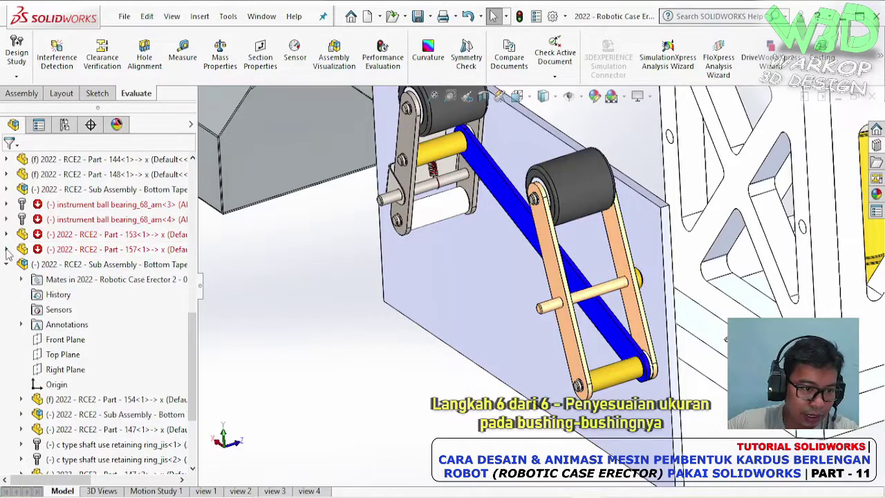
{"action": "left_click", "coordinate": [6, 249]}
{"action": "left_click", "coordinate": [87, 285]}
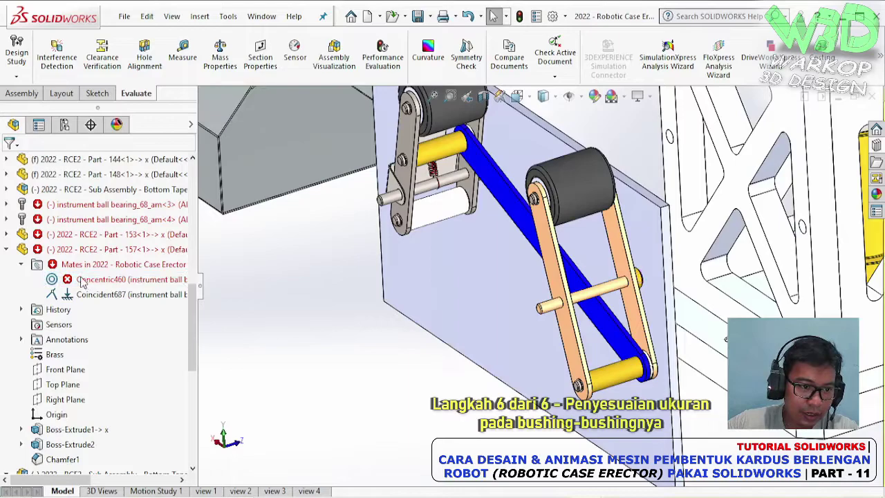
{"action": "right_click", "coordinate": [83, 280]}
{"action": "key", "text": "Escape"}
{"action": "key", "text": "Delete"}
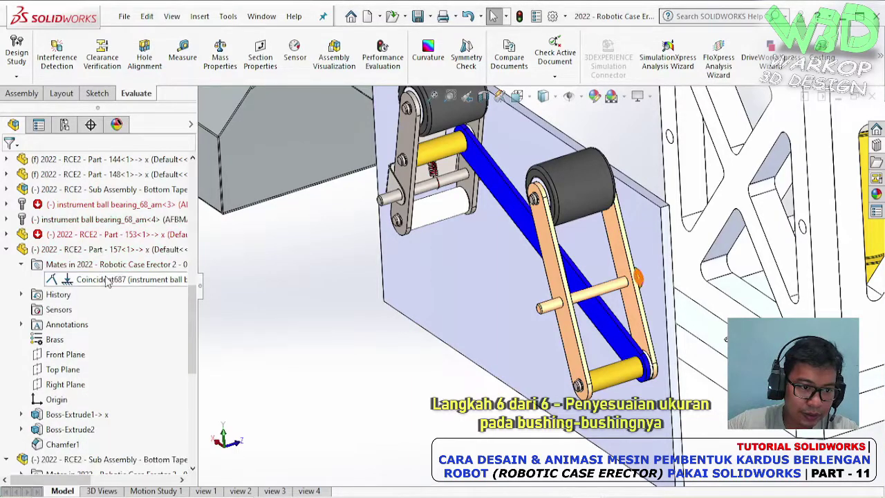
Delete Part 153's broken Concentric459 mate, leaving only Coincident686
{"action": "left_click", "coordinate": [52, 236]}
{"action": "left_click", "coordinate": [7, 235]}
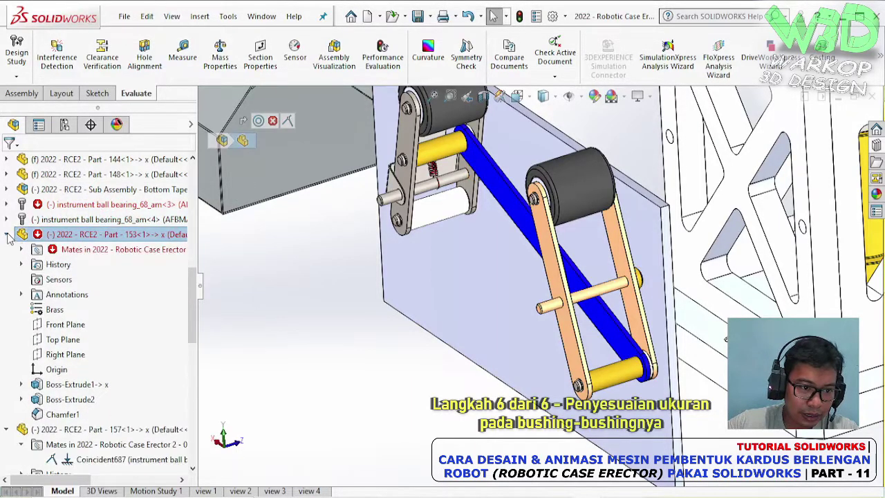
{"action": "scroll", "coordinate": [450, 217], "scroll_direction": "down", "scroll_amount": 2}
{"action": "scroll", "coordinate": [449, 218], "scroll_direction": "down", "scroll_amount": 3}
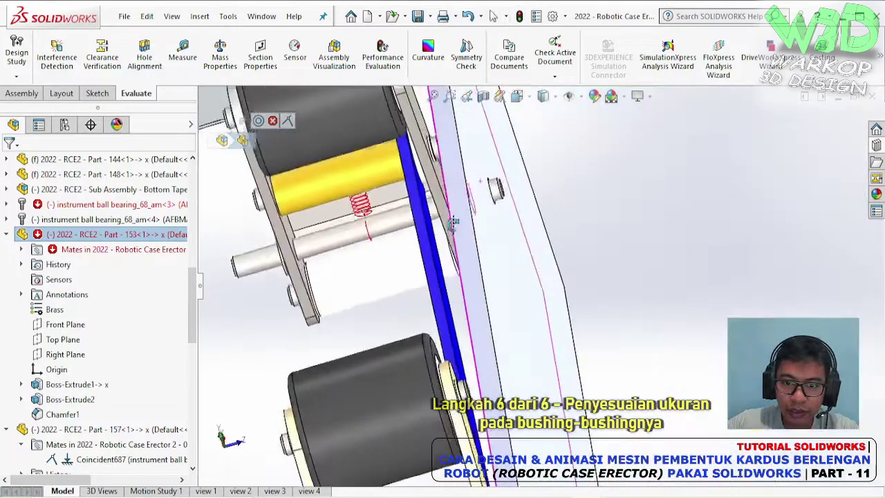
{"action": "scroll", "coordinate": [449, 217], "scroll_direction": "down", "scroll_amount": 3}
{"action": "scroll", "coordinate": [450, 217], "scroll_direction": "down", "scroll_amount": 3}
{"action": "scroll", "coordinate": [450, 217], "scroll_direction": "down", "scroll_amount": 1}
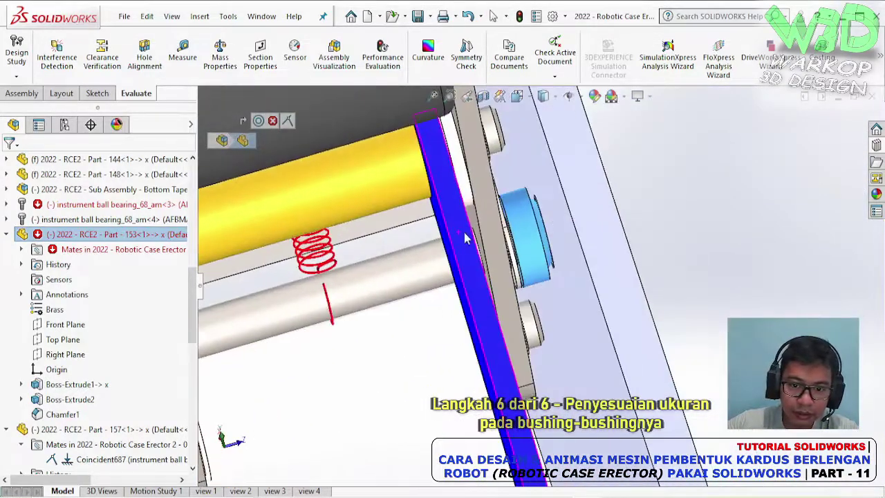
{"action": "left_click", "coordinate": [20, 249]}
{"action": "right_click", "coordinate": [104, 264]}
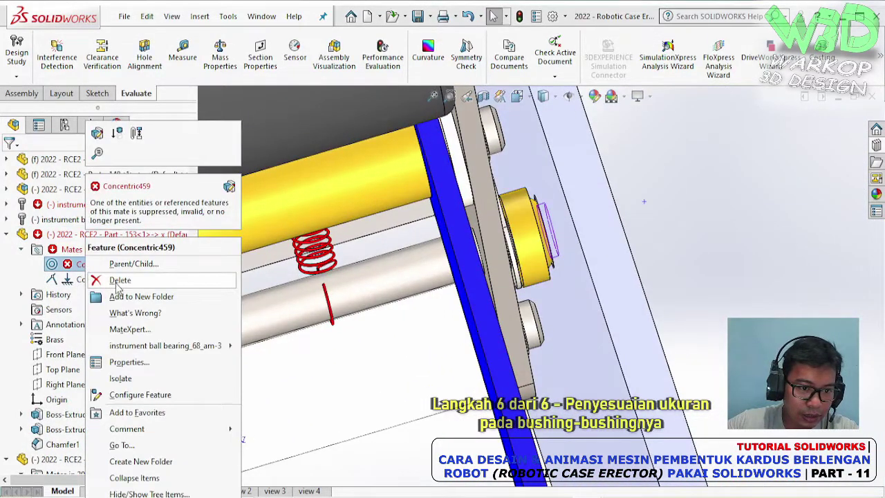
{"action": "key", "text": "Escape"}
{"action": "key", "text": "Delete"}
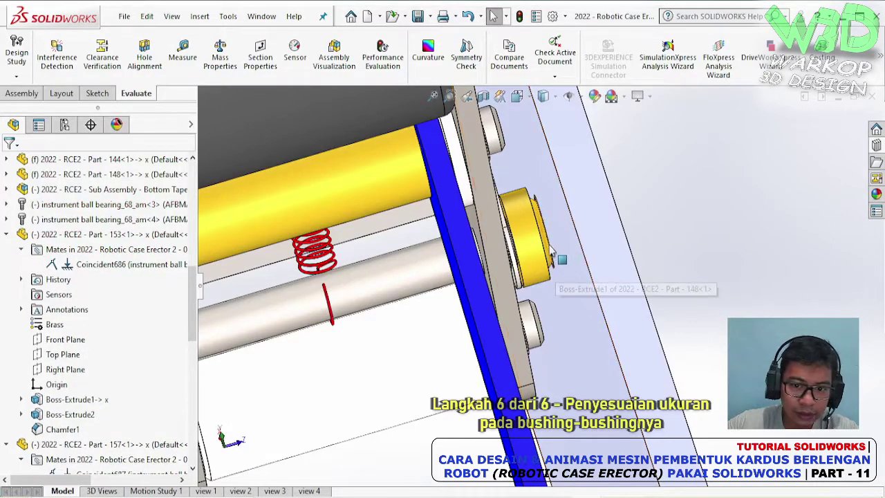
Pull the freed bushing away from the bearing and select its inner hole face
{"action": "left_click_drag", "start_coordinate": [551, 256], "coordinate": [542, 294]}
{"action": "scroll", "coordinate": [542, 294], "scroll_direction": "down", "scroll_amount": 2}
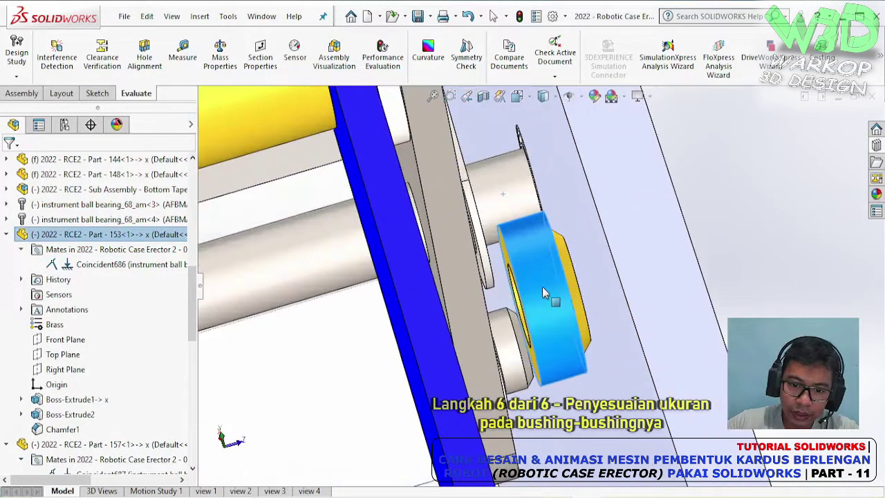
{"action": "scroll", "coordinate": [543, 293], "scroll_direction": "down", "scroll_amount": 3}
{"action": "left_click", "coordinate": [525, 285]}
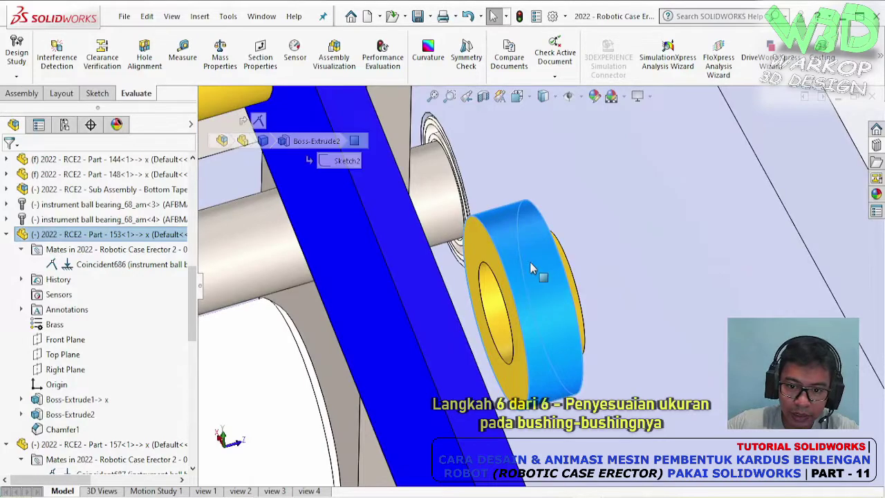
{"action": "left_click", "coordinate": [495, 299]}
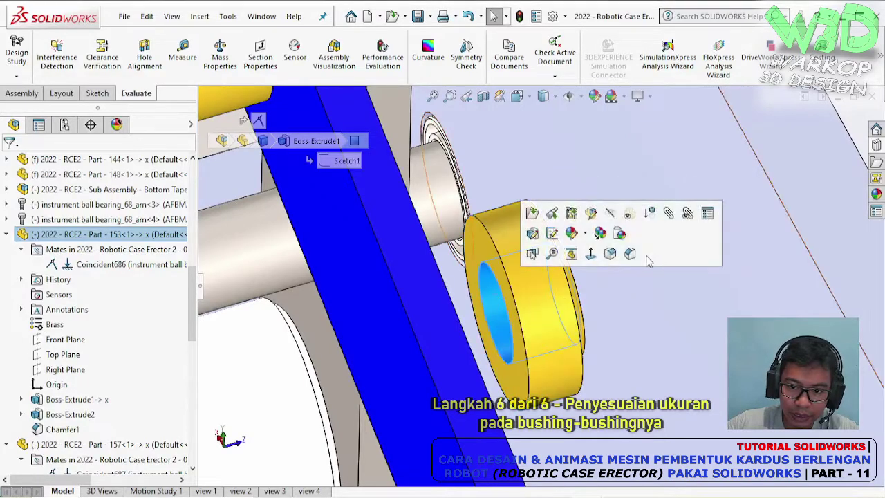
Mate Part 153's hole face concentric to the instrument ball bearing face (Concentric480)
{"action": "left_click", "coordinate": [669, 214]}
{"action": "scroll", "coordinate": [474, 181], "scroll_direction": "down", "scroll_amount": 3}
{"action": "scroll", "coordinate": [474, 181], "scroll_direction": "down", "scroll_amount": 4}
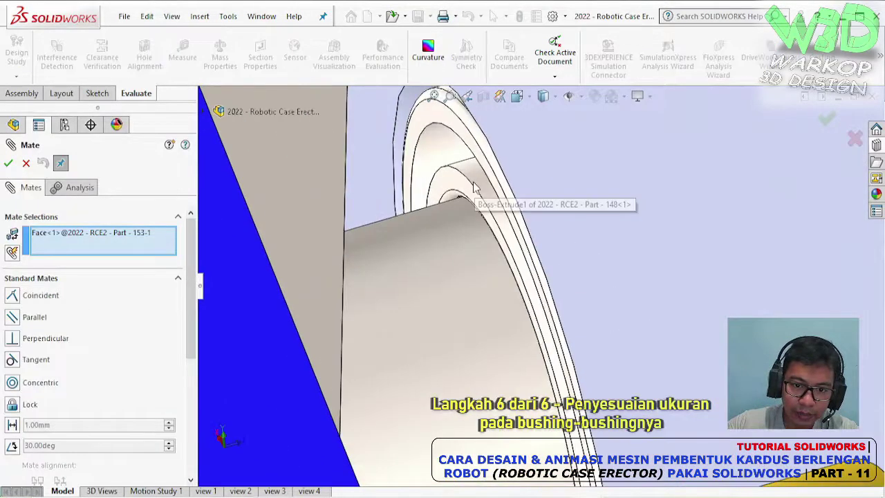
{"action": "left_click", "coordinate": [472, 175]}
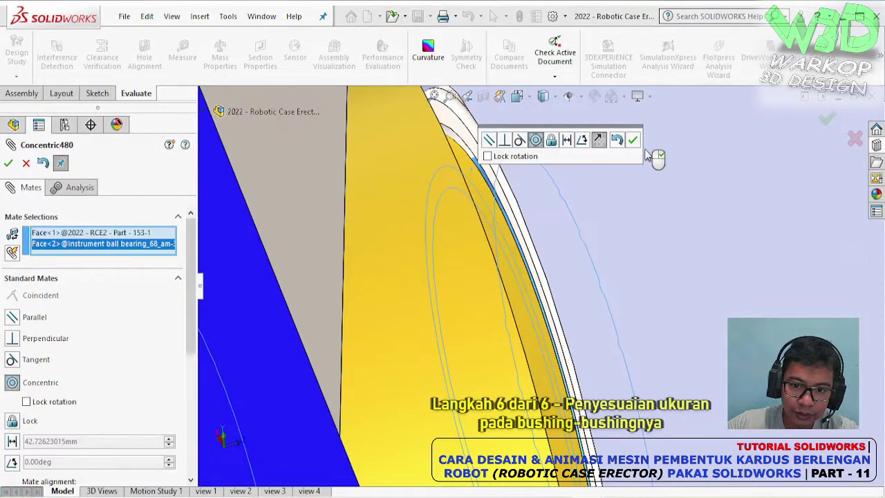
{"action": "left_click", "coordinate": [633, 142]}
Make Part 157 concentric with its bearing's round face
{"action": "scroll", "coordinate": [509, 233], "scroll_direction": "up", "scroll_amount": 7}
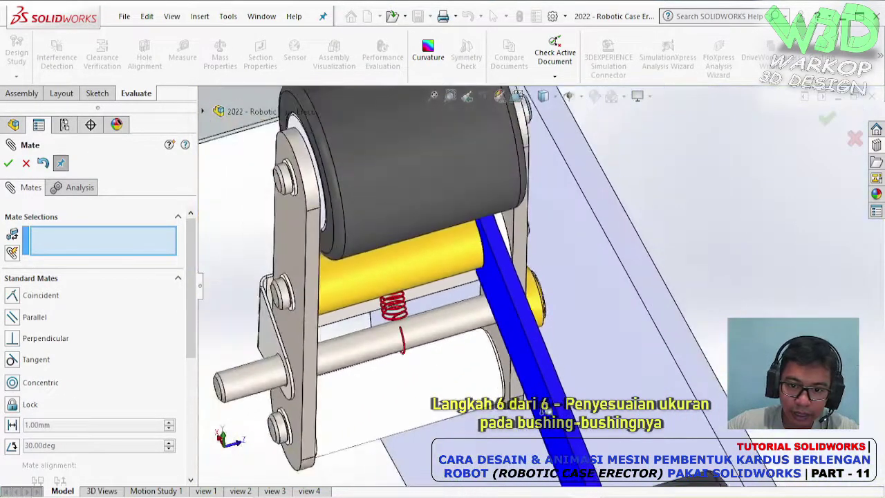
{"action": "middle_click_drag", "start_coordinate": [532, 277], "coordinate": [563, 213]}
{"action": "scroll", "coordinate": [563, 214], "scroll_direction": "down", "scroll_amount": 3}
{"action": "scroll", "coordinate": [545, 260], "scroll_direction": "down", "scroll_amount": 2}
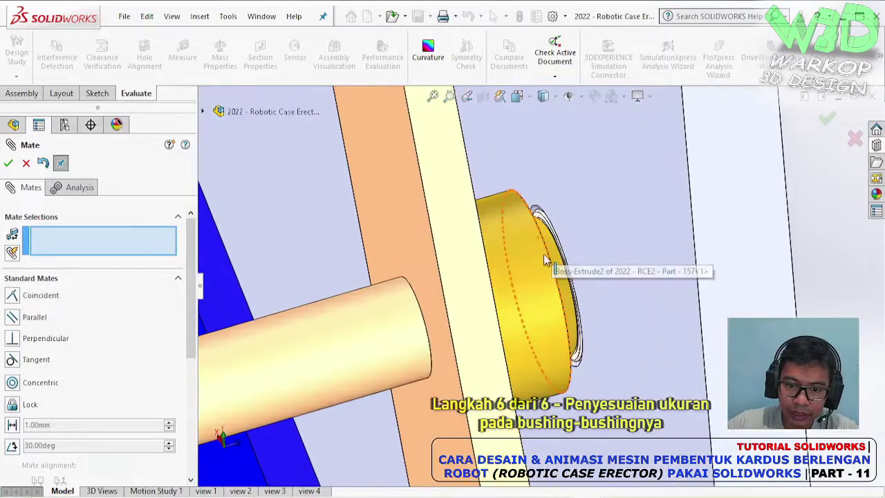
{"action": "middle_click_drag", "start_coordinate": [541, 284], "coordinate": [548, 225]}
{"action": "scroll", "coordinate": [548, 225], "scroll_direction": "down", "scroll_amount": 2}
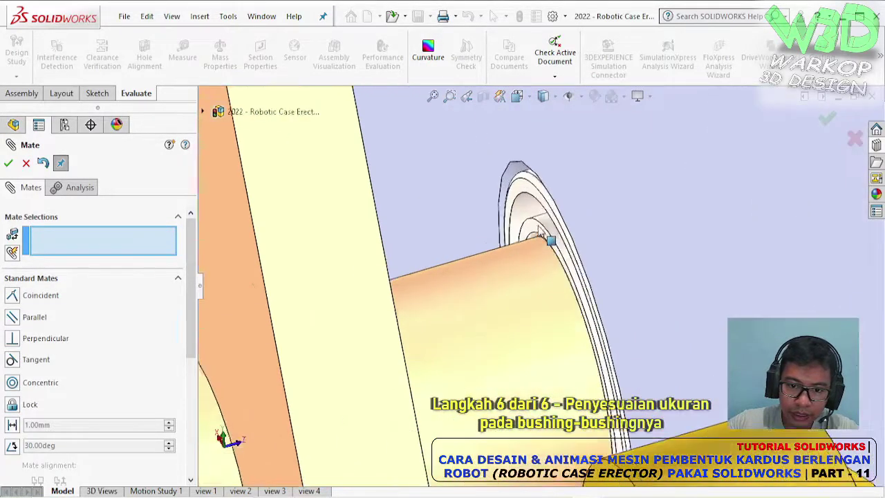
{"action": "scroll", "coordinate": [548, 223], "scroll_direction": "down", "scroll_amount": 1}
{"action": "left_click", "coordinate": [548, 223]}
{"action": "scroll", "coordinate": [548, 222], "scroll_direction": "up", "scroll_amount": 2}
{"action": "scroll", "coordinate": [580, 427], "scroll_direction": "up", "scroll_amount": 2}
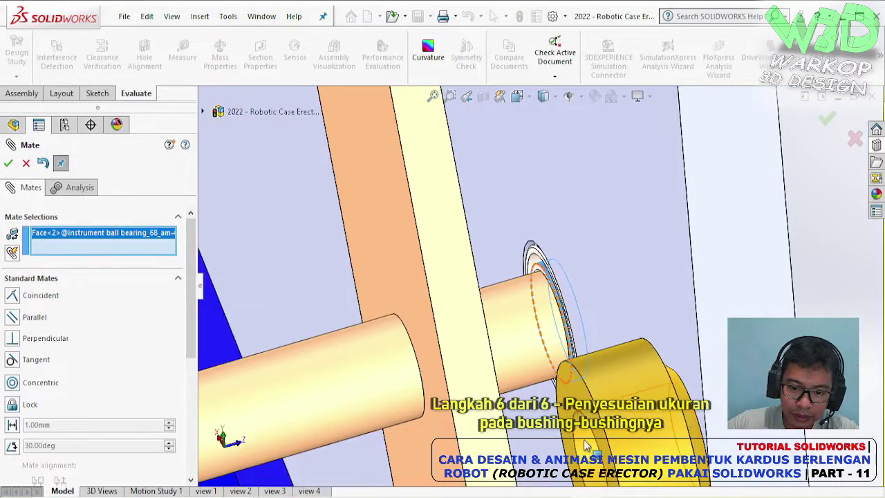
{"action": "left_click", "coordinate": [583, 438]}
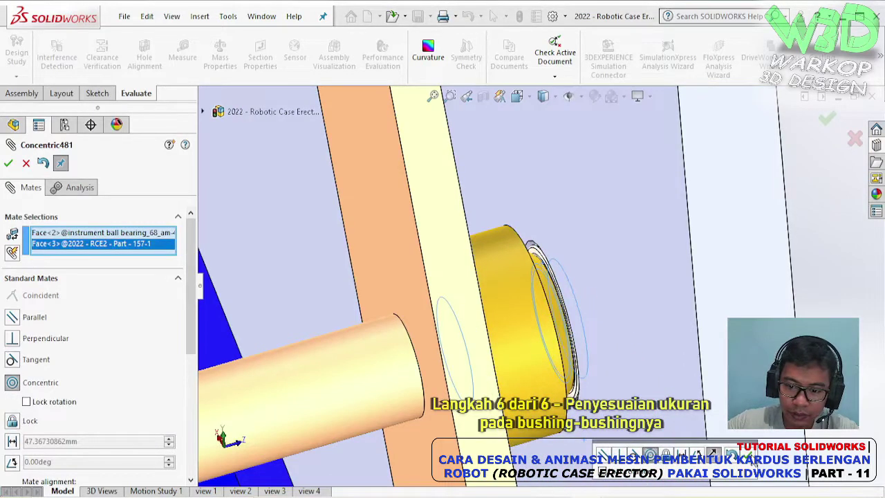
{"action": "left_click", "coordinate": [753, 456]}
Close the Mate PropertyManager and view both arms and the frame
{"action": "key", "text": "Escape"}
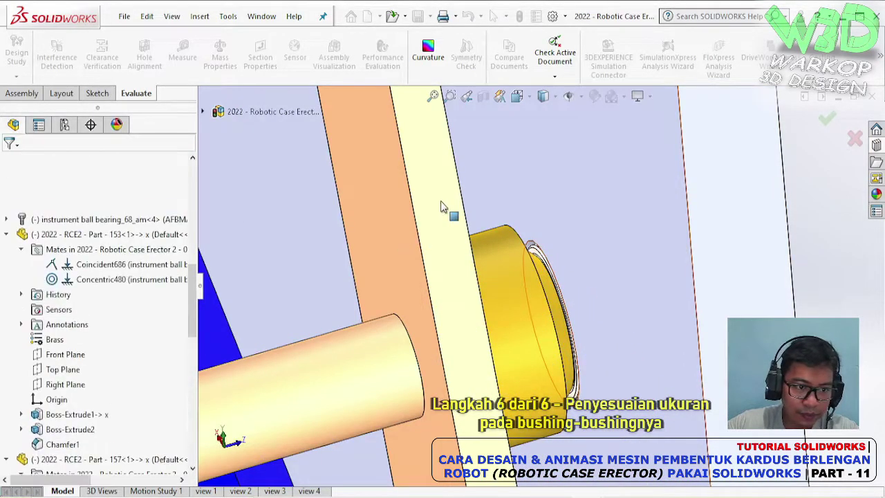
{"action": "scroll", "coordinate": [451, 257], "scroll_direction": "up", "scroll_amount": 3}
{"action": "scroll", "coordinate": [484, 208], "scroll_direction": "up", "scroll_amount": 3}
{"action": "middle_click_drag", "start_coordinate": [489, 195], "coordinate": [511, 240]}
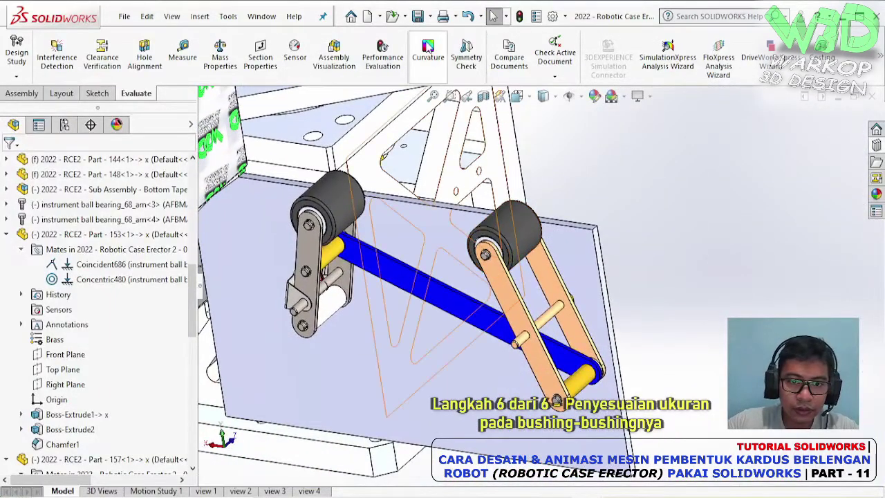
Save the assembly and swing the arm to confirm it still rotates on its pivot
{"action": "left_click", "coordinate": [418, 17]}
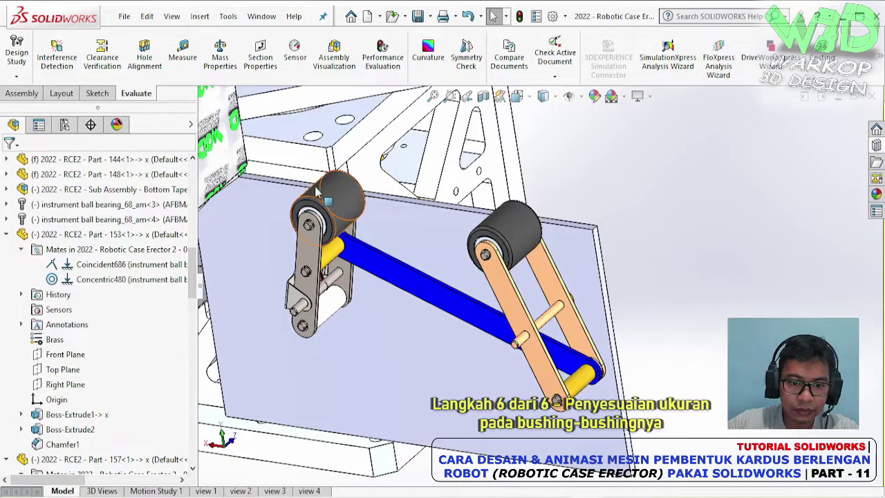
{"action": "left_click_drag", "start_coordinate": [317, 192], "coordinate": [241, 181]}
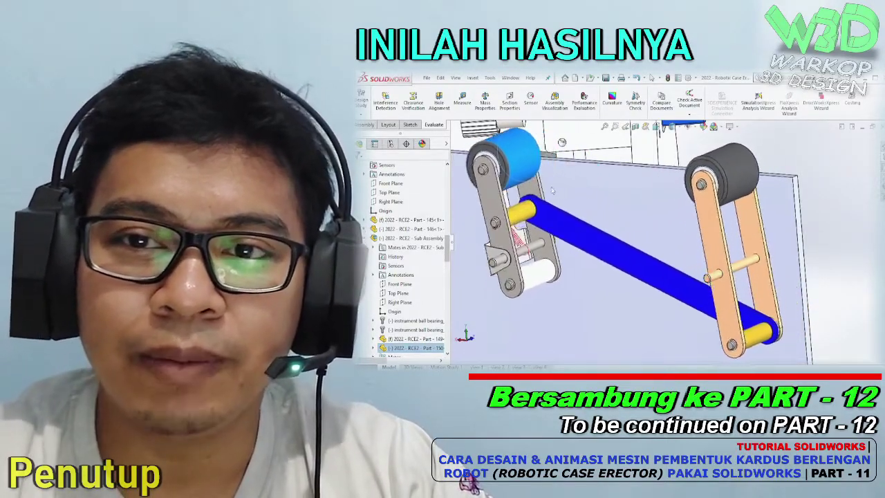
{"action": "mouse_move", "coordinate": [579, 201]}
{"action": "middle_mouse_down"}
{"action": "mouse_move", "coordinate": [618, 212]}
{"action": "mouse_move", "coordinate": [566, 217]}
{"action": "middle_mouse_up"}
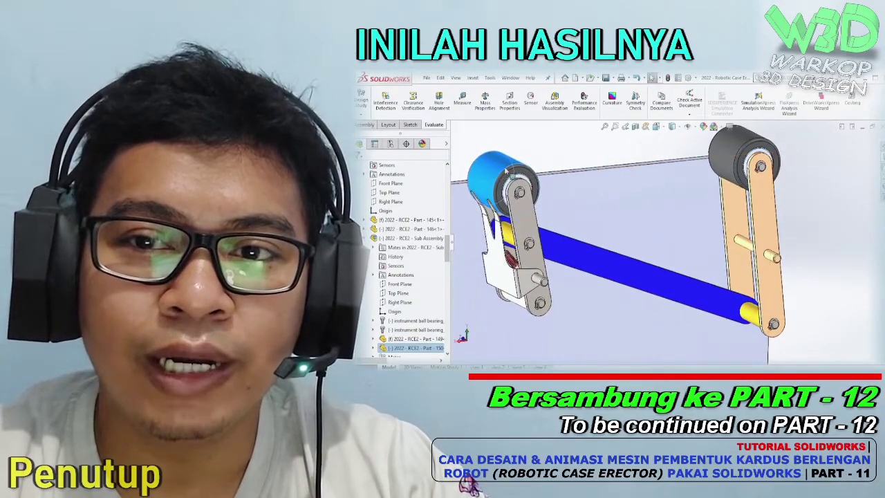